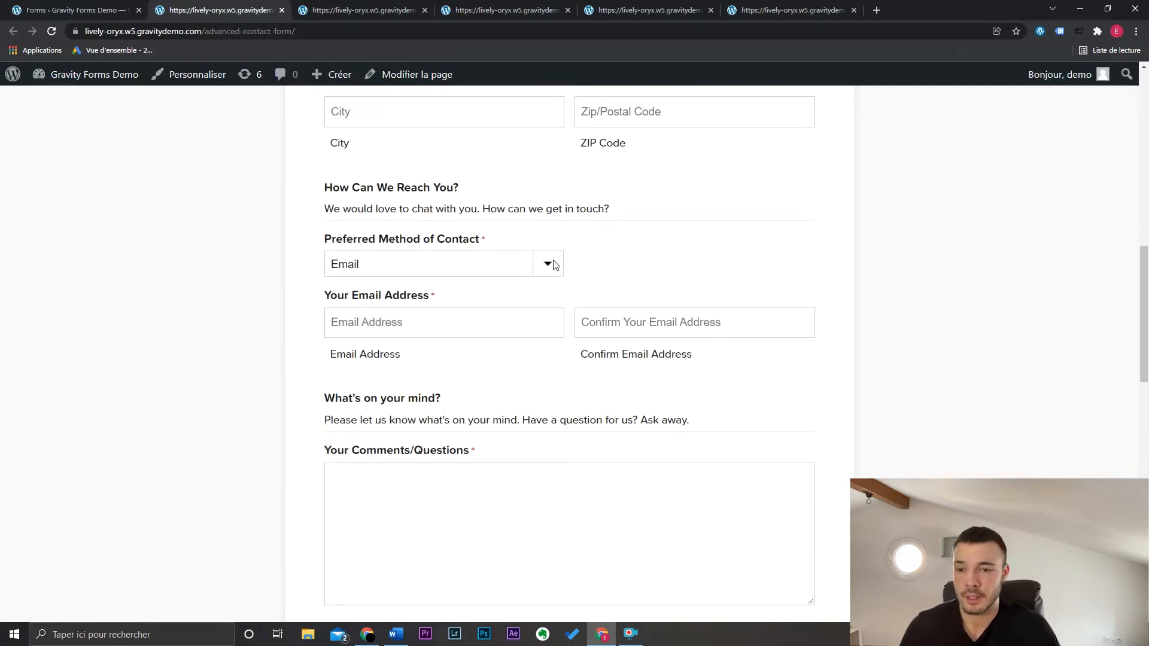
Set the preferred method of contact to Phone in the advanced contact form.
click(554, 264)
click(513, 296)
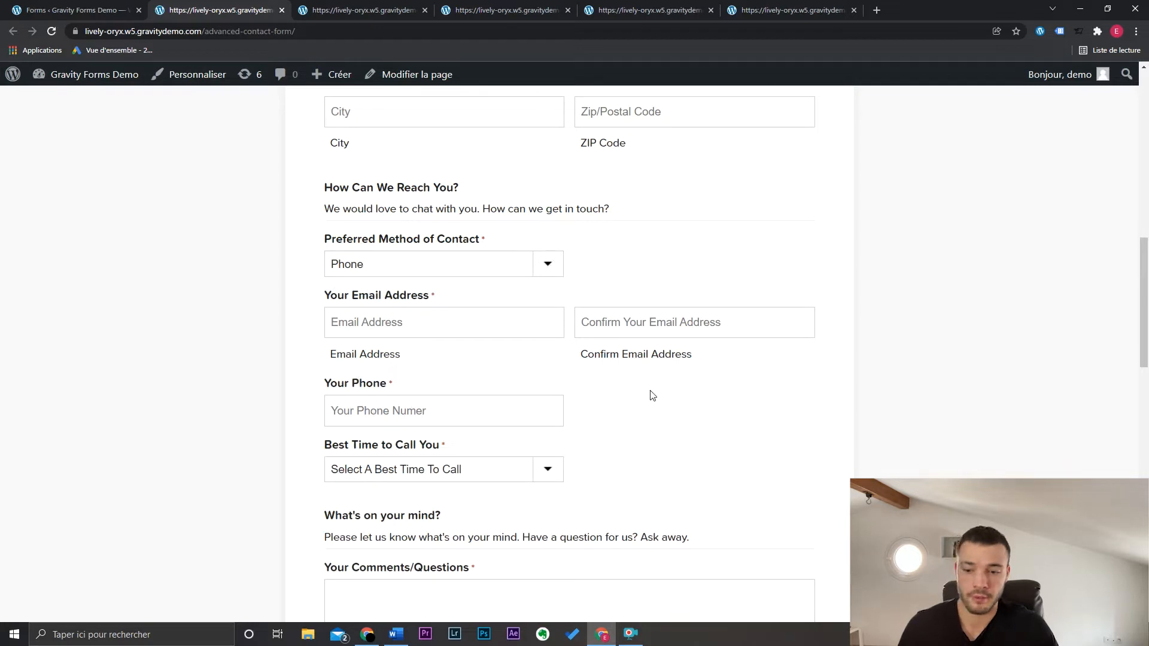
Examine the employment application form down to its terms and conditions, testing the addition and removal of previous-employer rows.
click(357, 8)
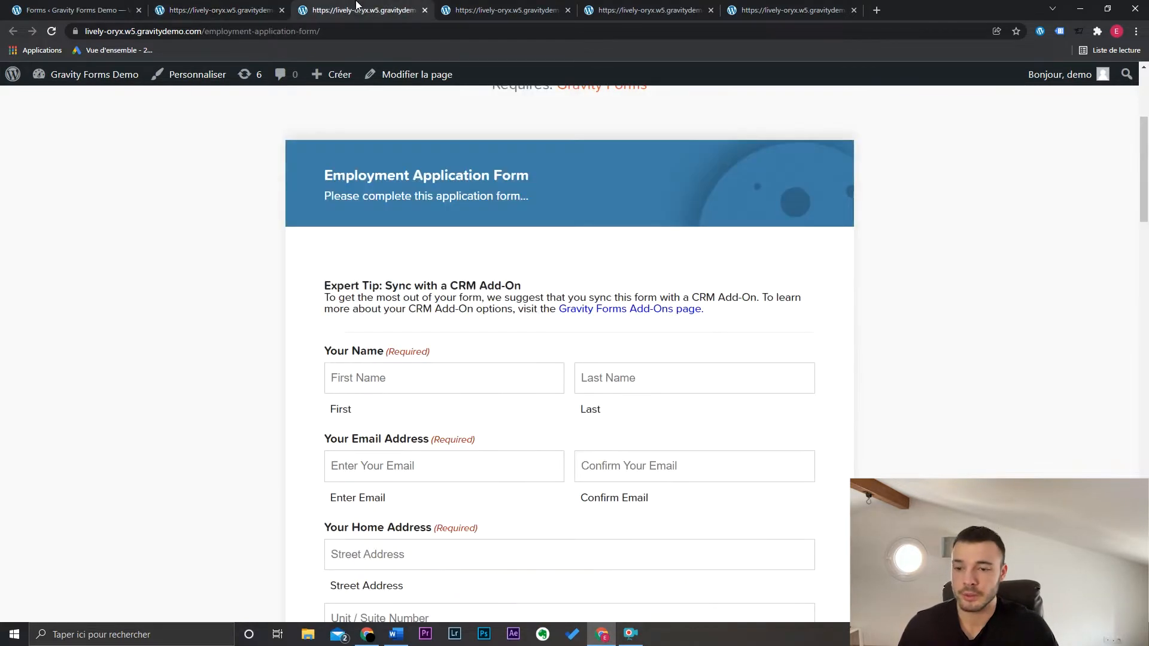
scroll(287, 358, down, 10)
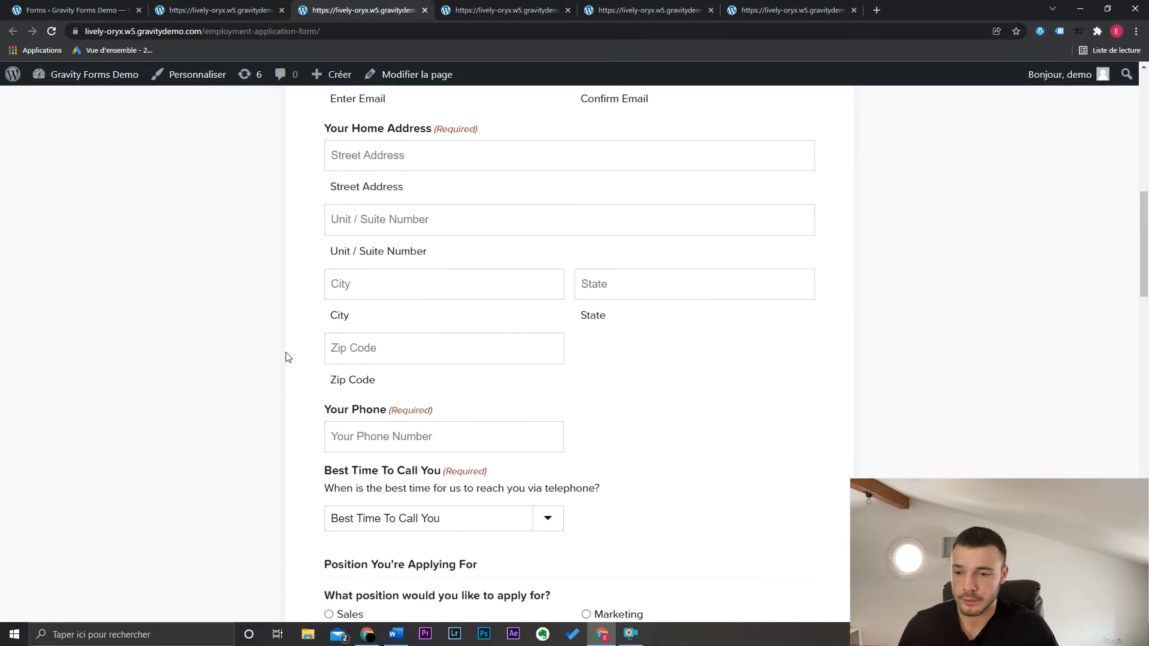
scroll(287, 357, down, 4)
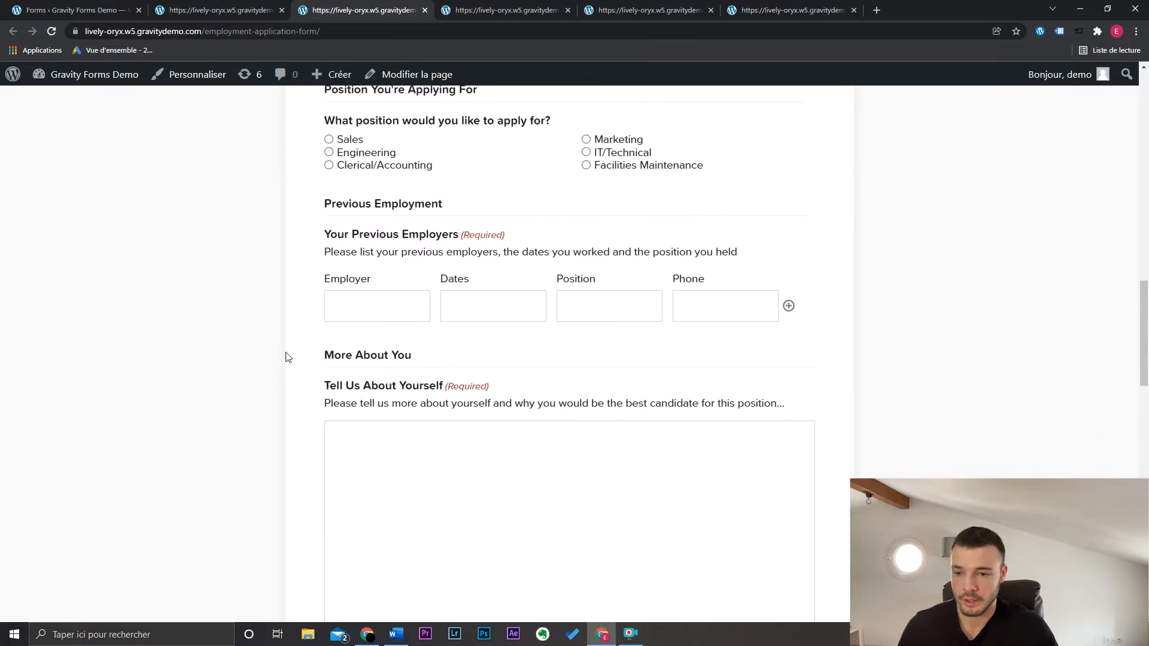
click(789, 303)
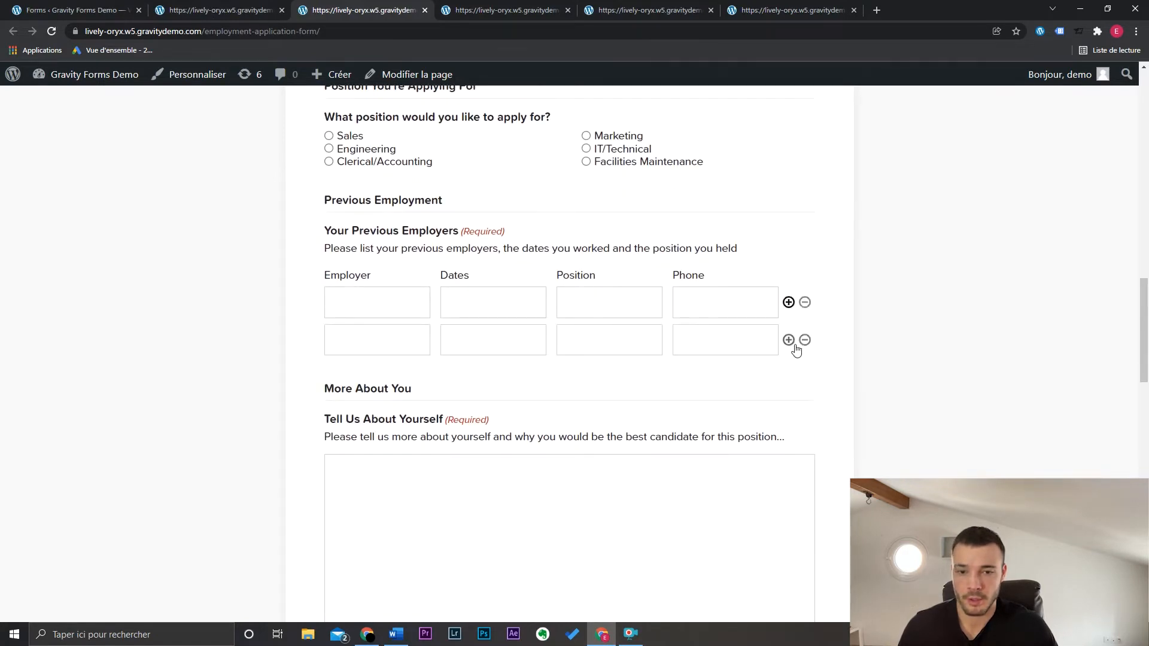
click(788, 340)
click(805, 377)
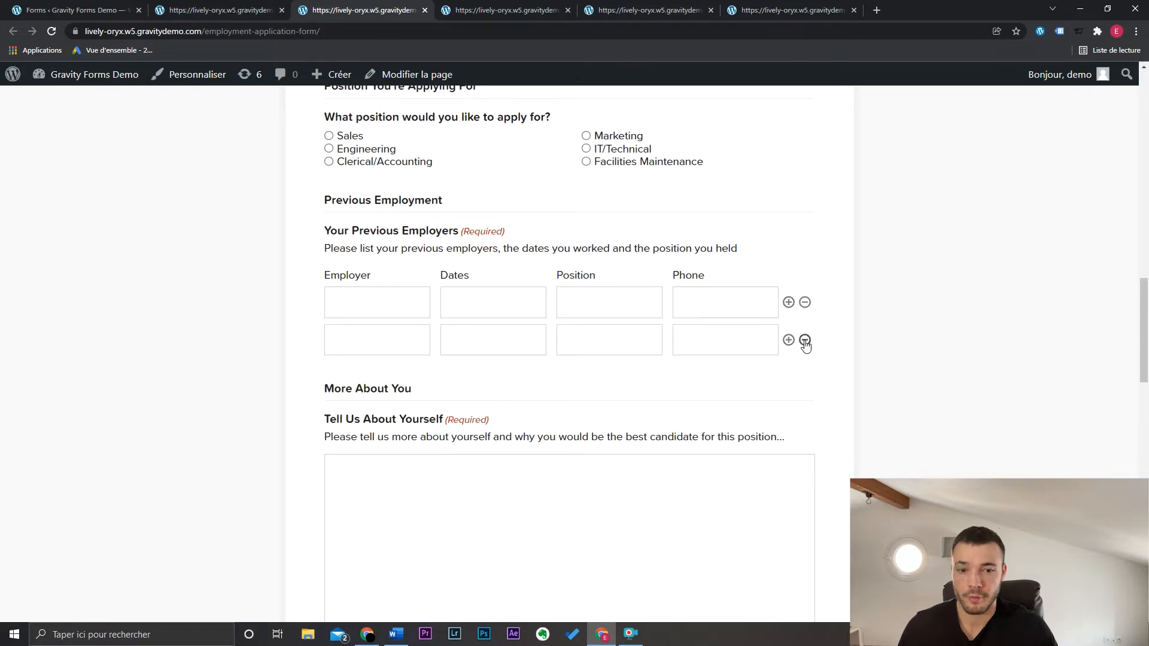
click(805, 340)
scroll(898, 310, down, 1)
scroll(898, 311, down, 7)
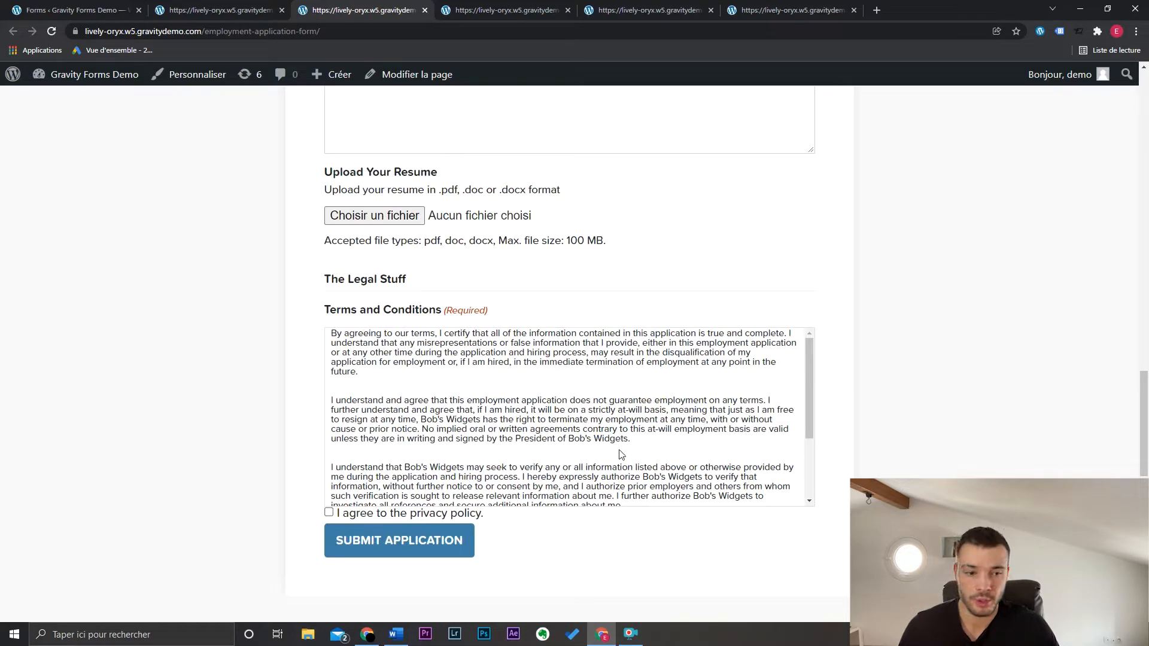
scroll(1106, 436, up, 20)
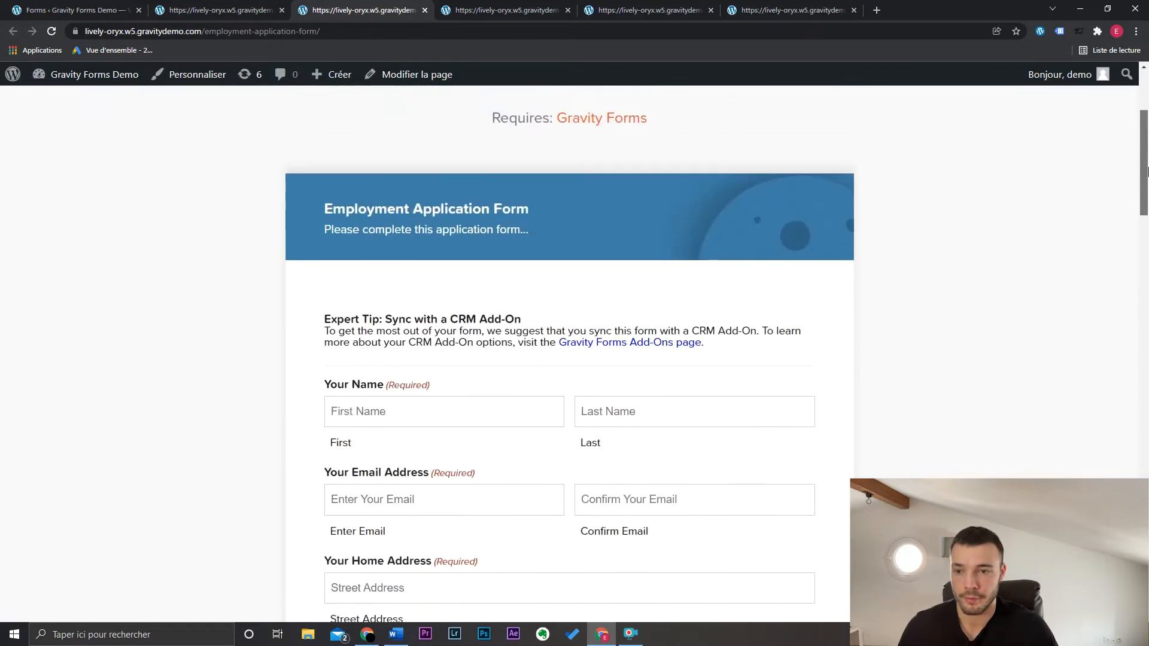
Review the survey form's questions and try to move MailChimp above Stripe in the add-on ranking.
key(ctrl+Tab)
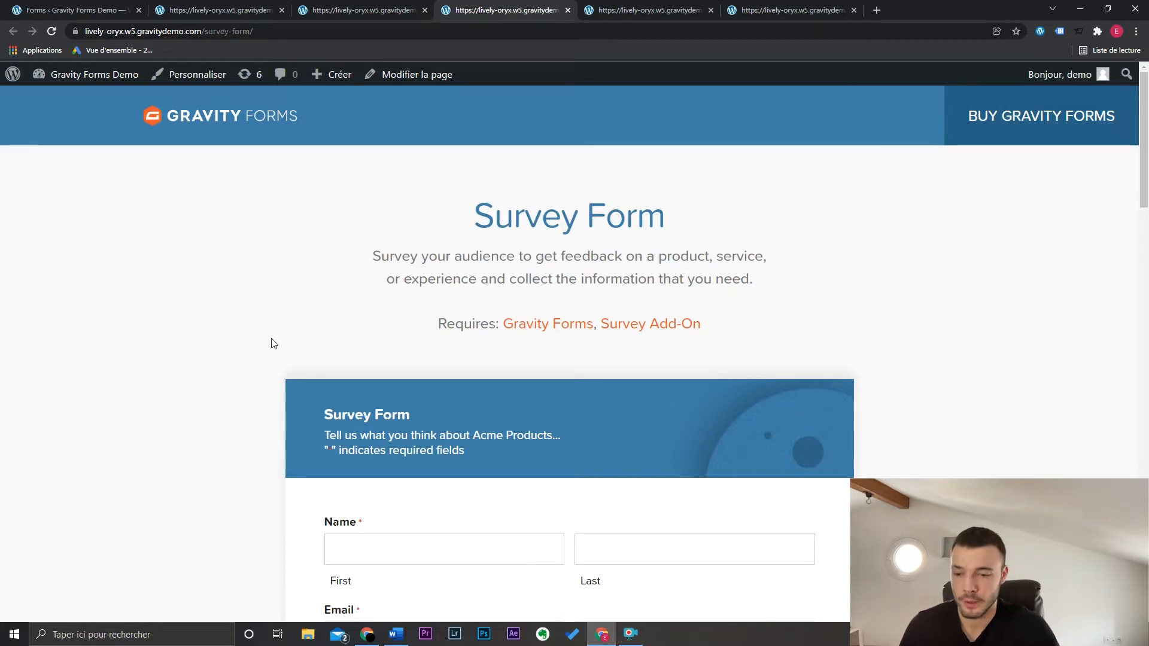
scroll(269, 341, down, 9)
scroll(767, 318, down, 4)
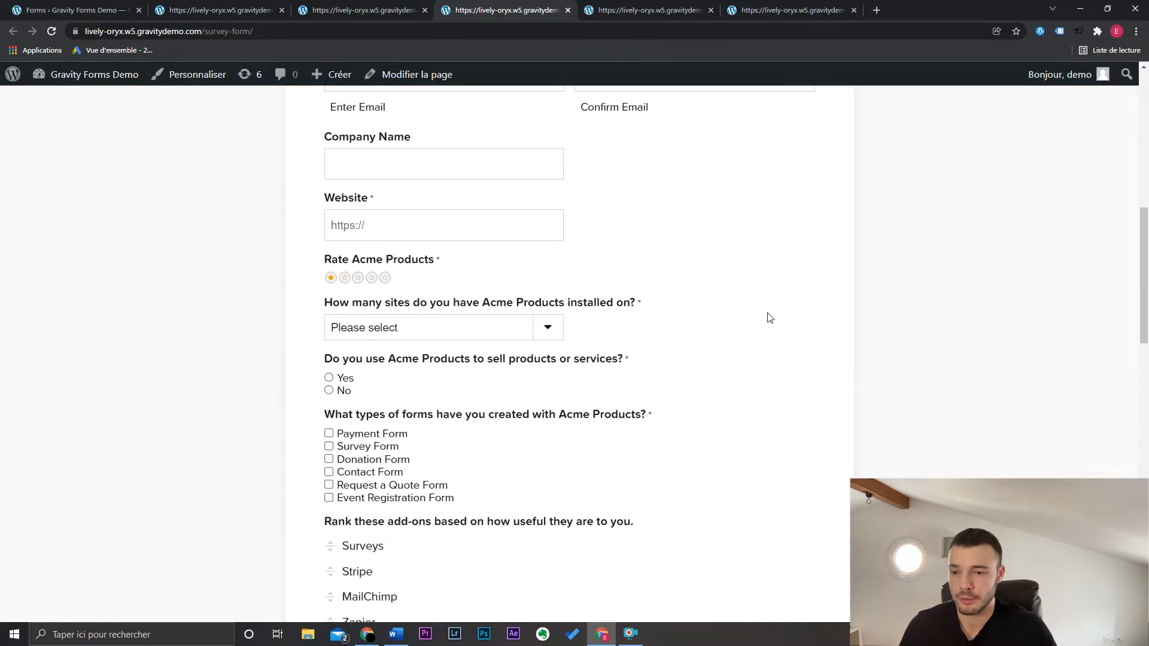
drag(329, 361, 328, 334)
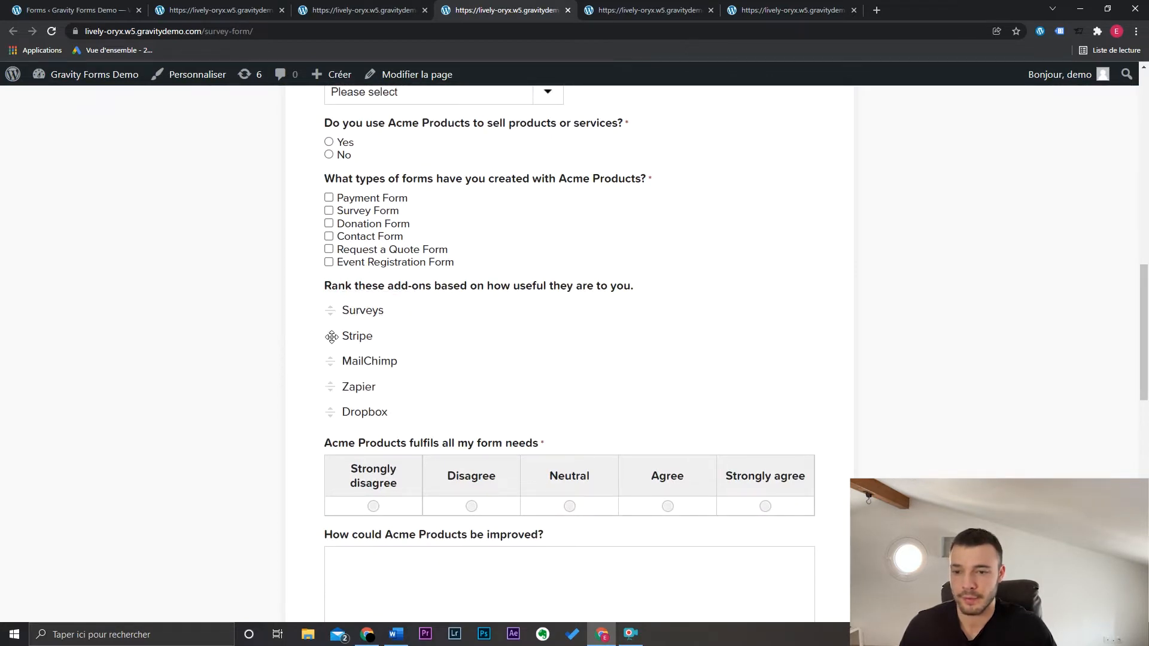
scroll(693, 349, down, 3)
In the donation form, try the Other amount option and select $50 as the donation amount.
click(653, 7)
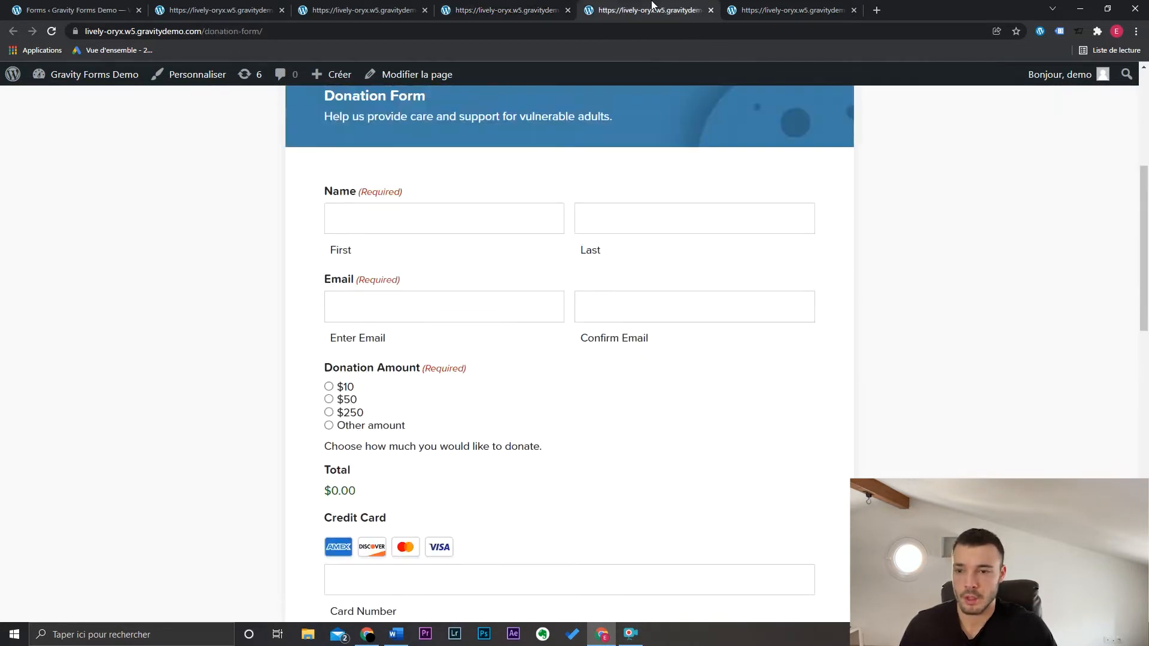
click(330, 426)
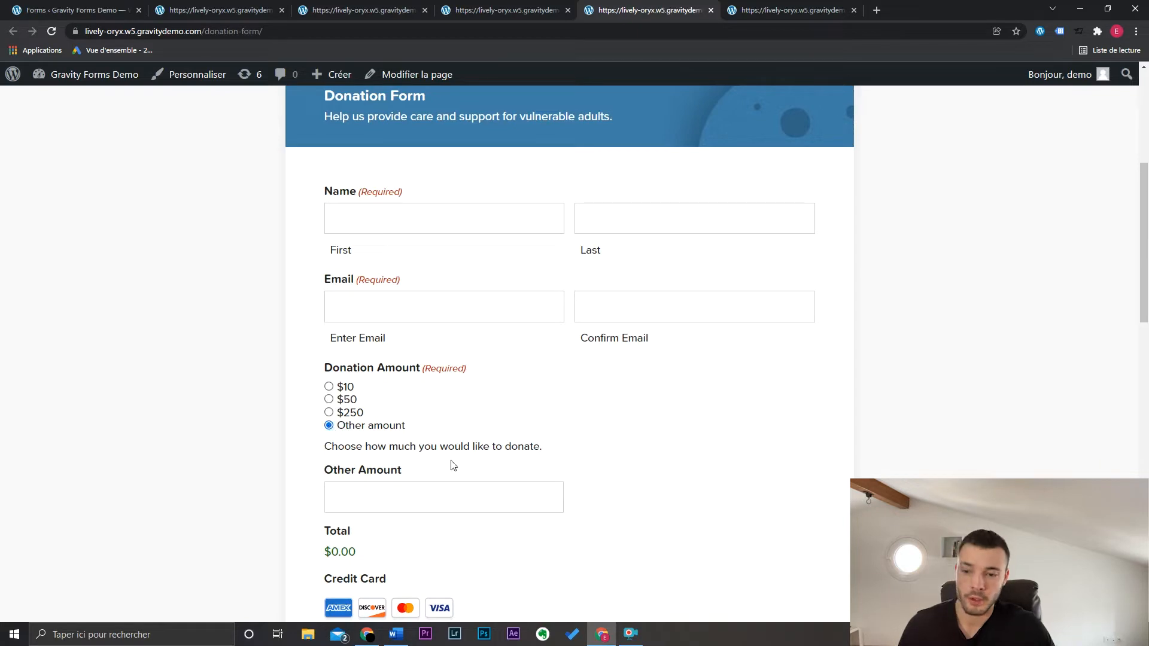
click(360, 494)
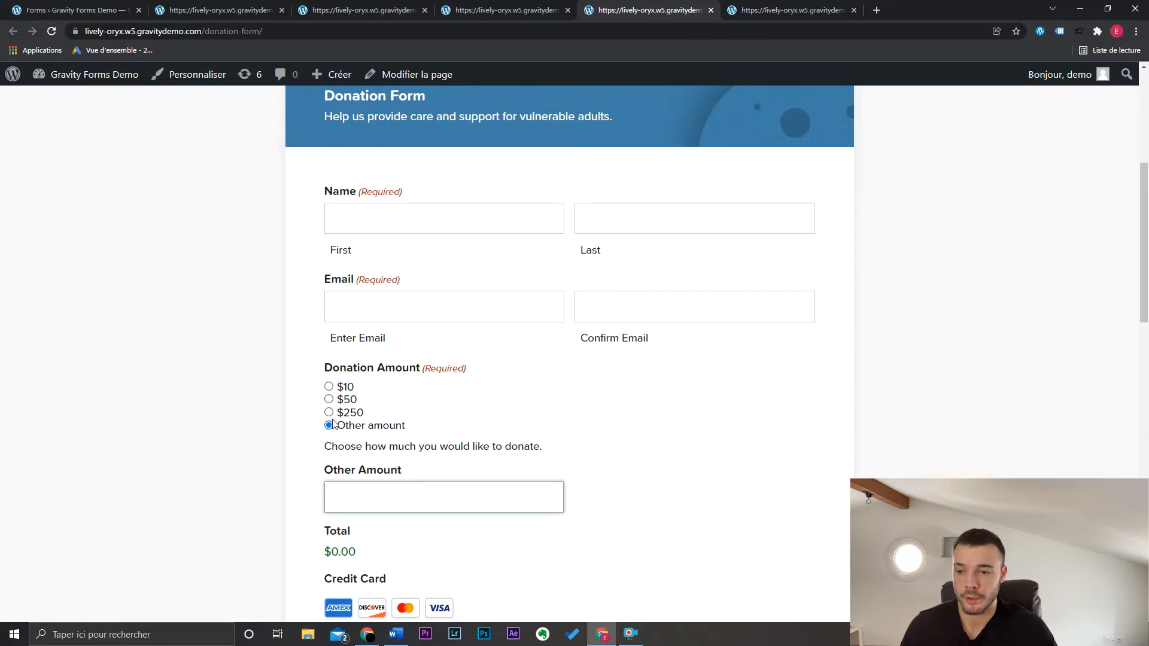
click(328, 399)
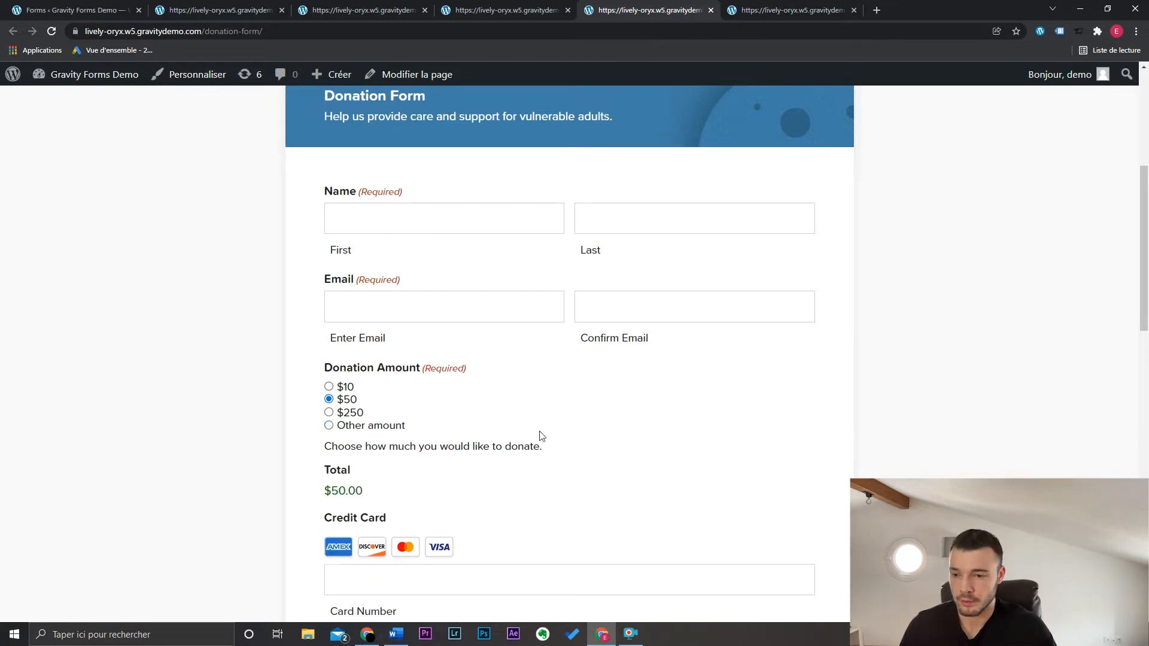
scroll(557, 432, down, 3)
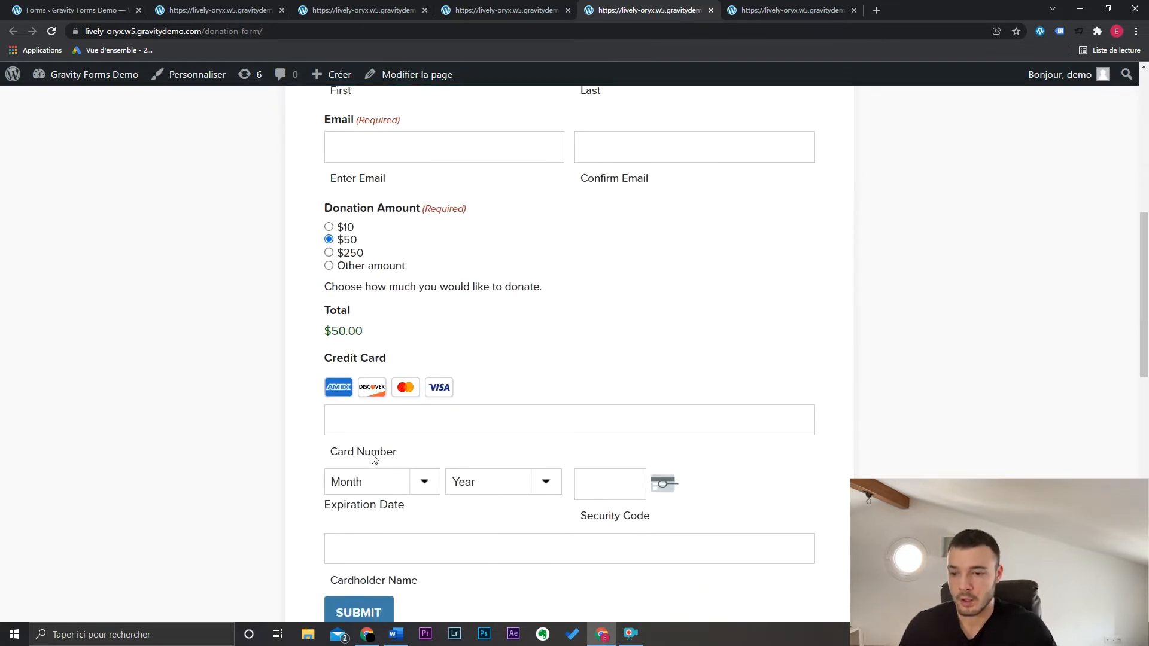
Examine the first page of the event registration form, from the step indicator to the end of the address fields.
click(766, 8)
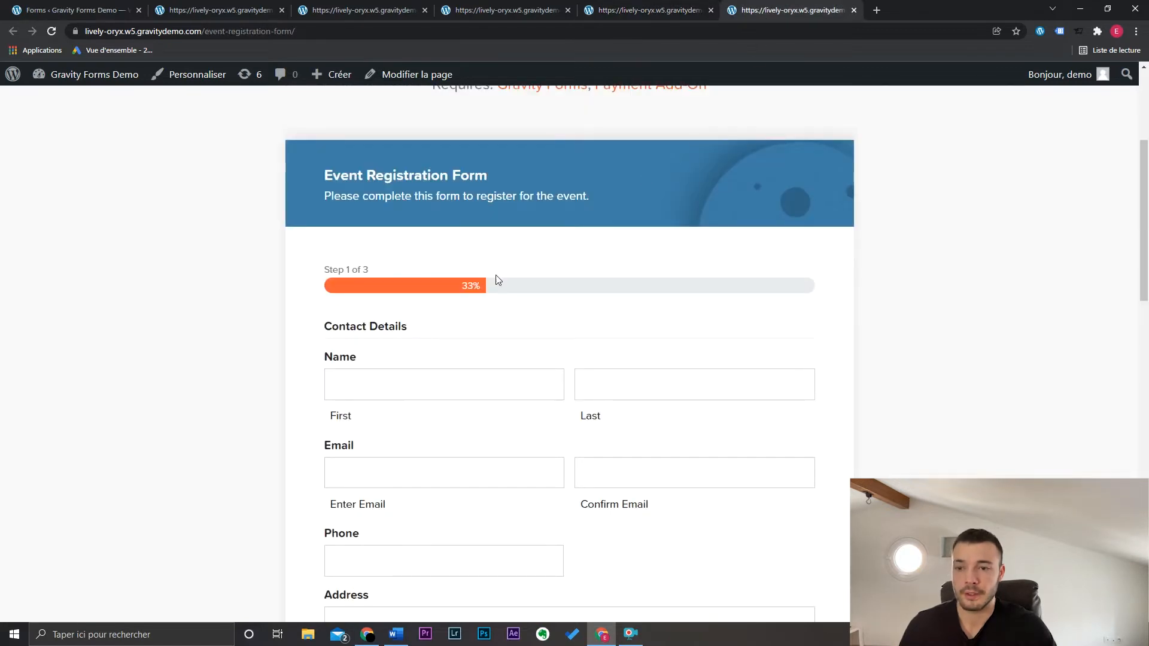
drag(320, 271, 412, 269)
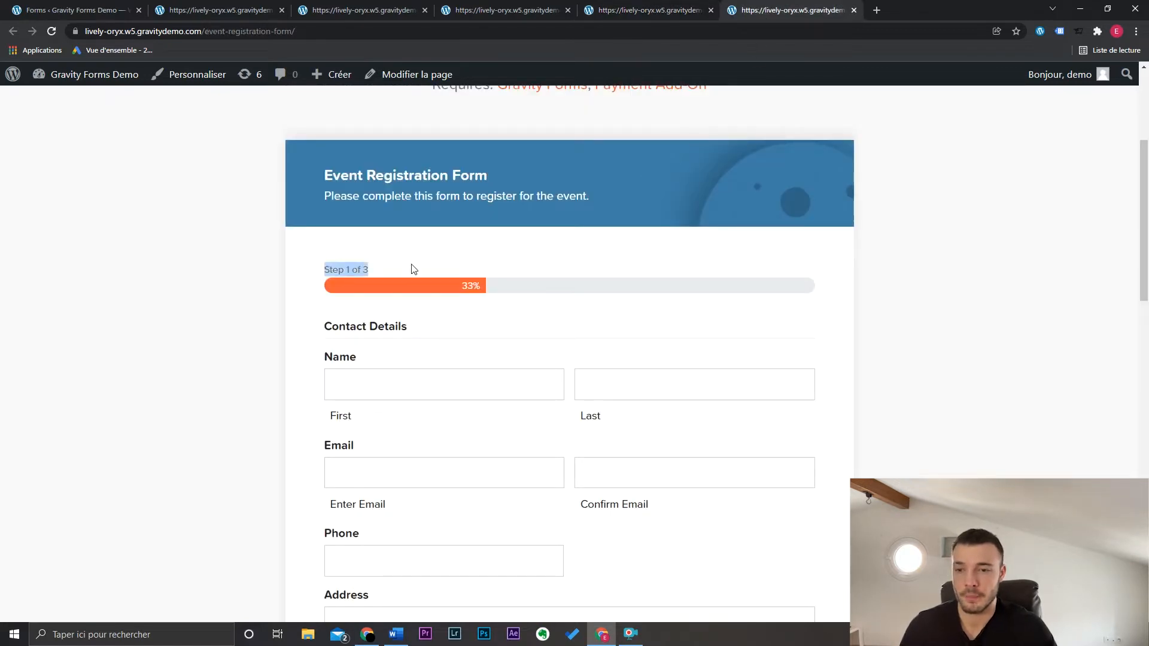
scroll(469, 313, down, 9)
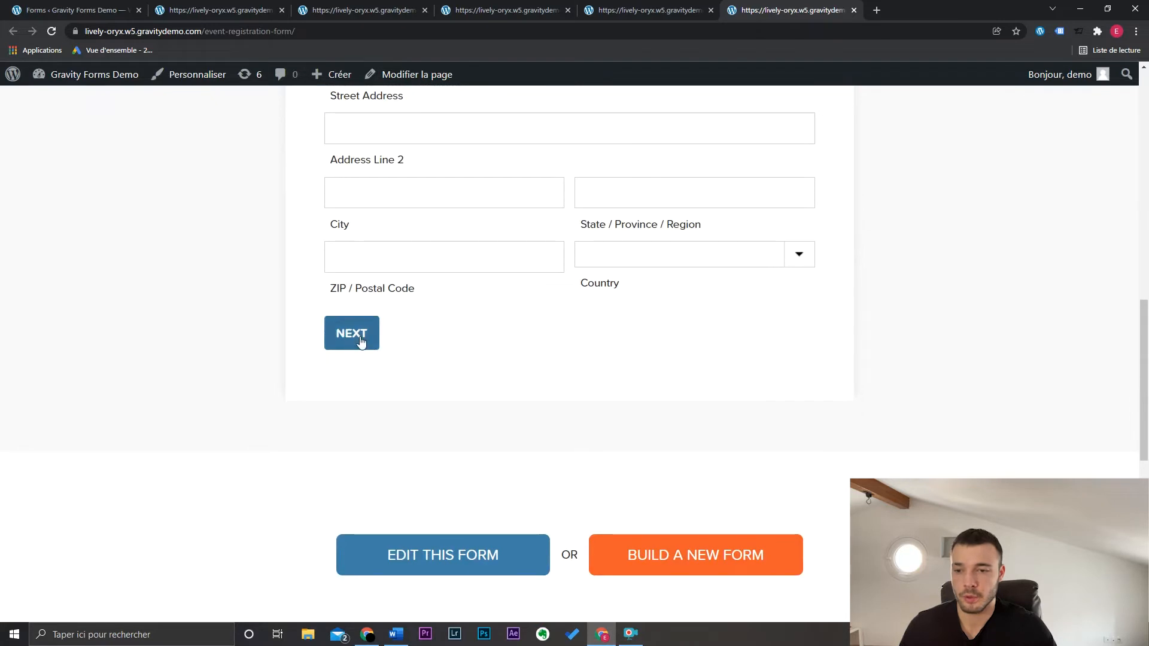
scroll(743, 311, up, 3)
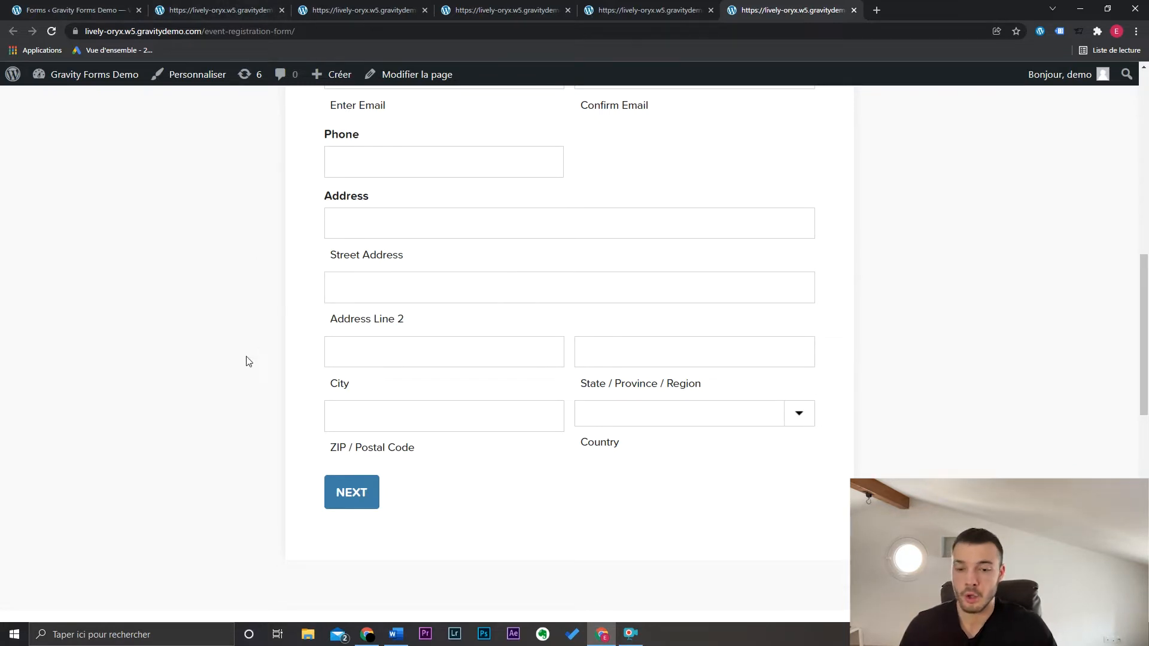
scroll(248, 359, down, 4)
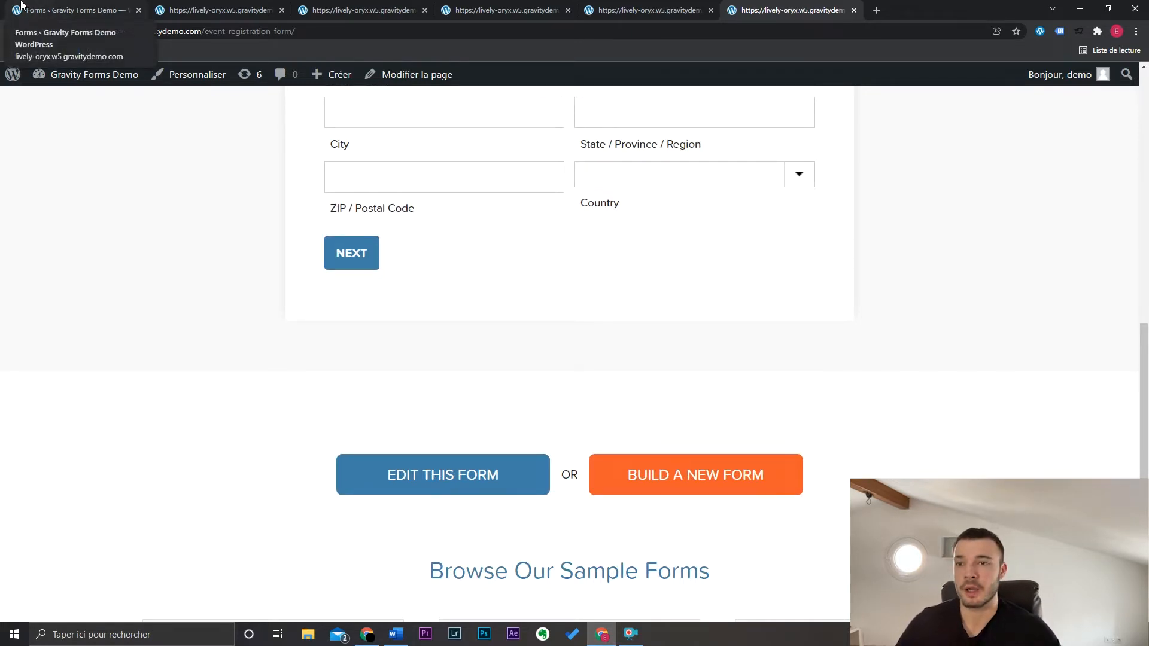
Return to the Gravity Forms list and create a new form titled "Formulaire de contact", leaving its description empty.
click(88, 7)
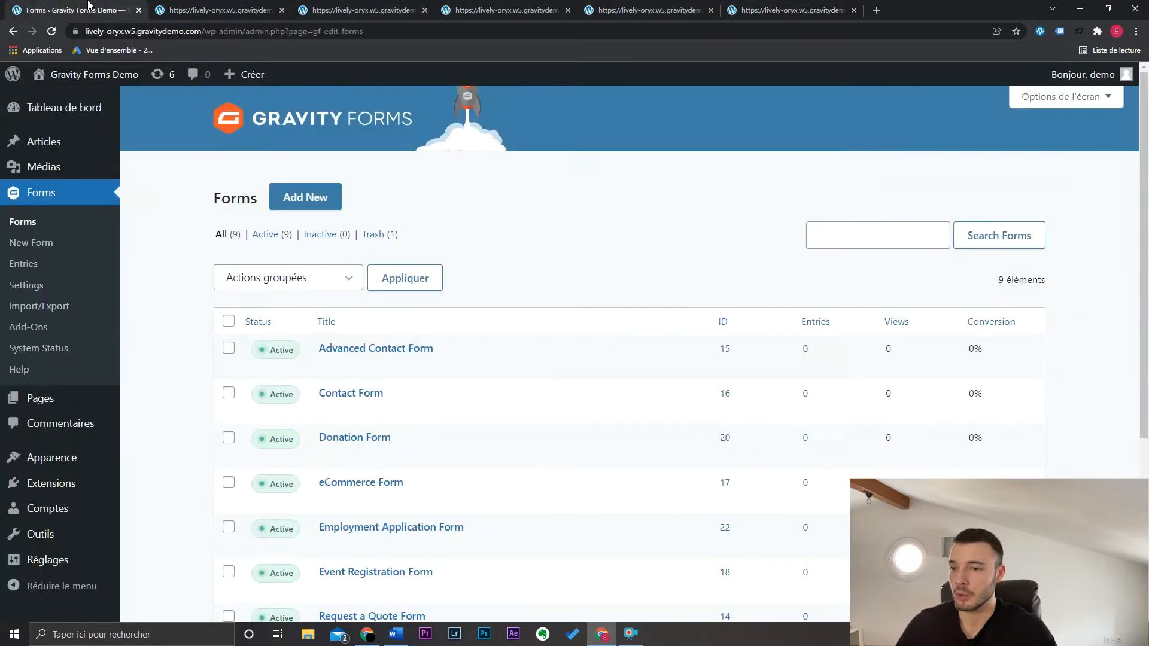
click(313, 195)
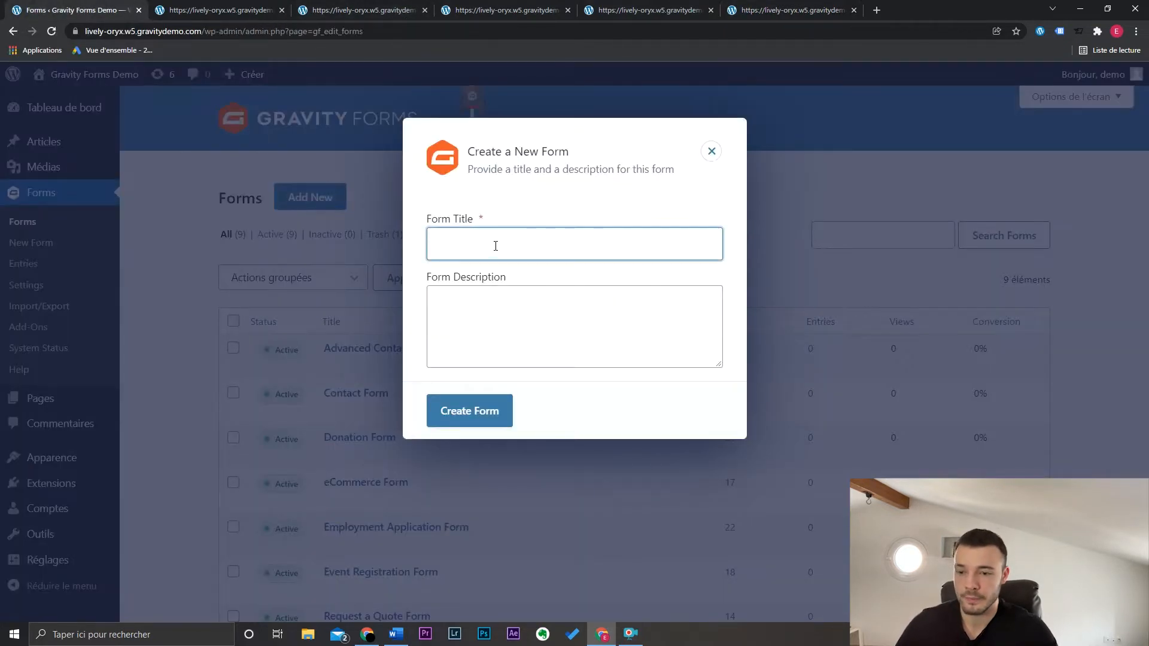
text(Formulai)
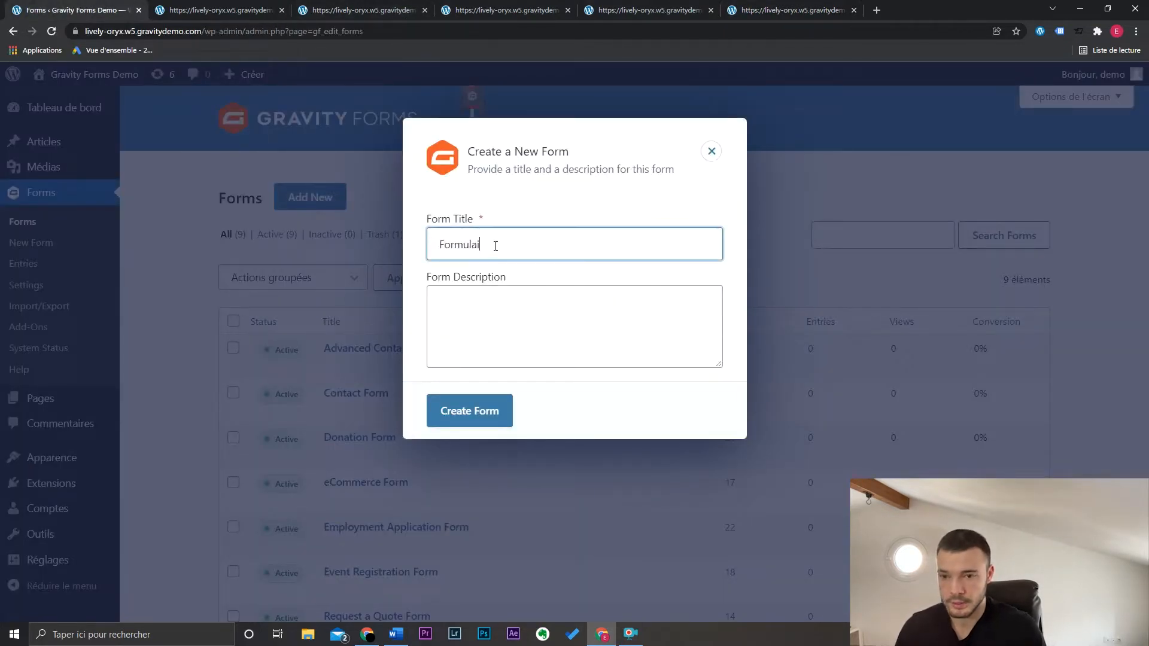
text(re de contact)
click(563, 326)
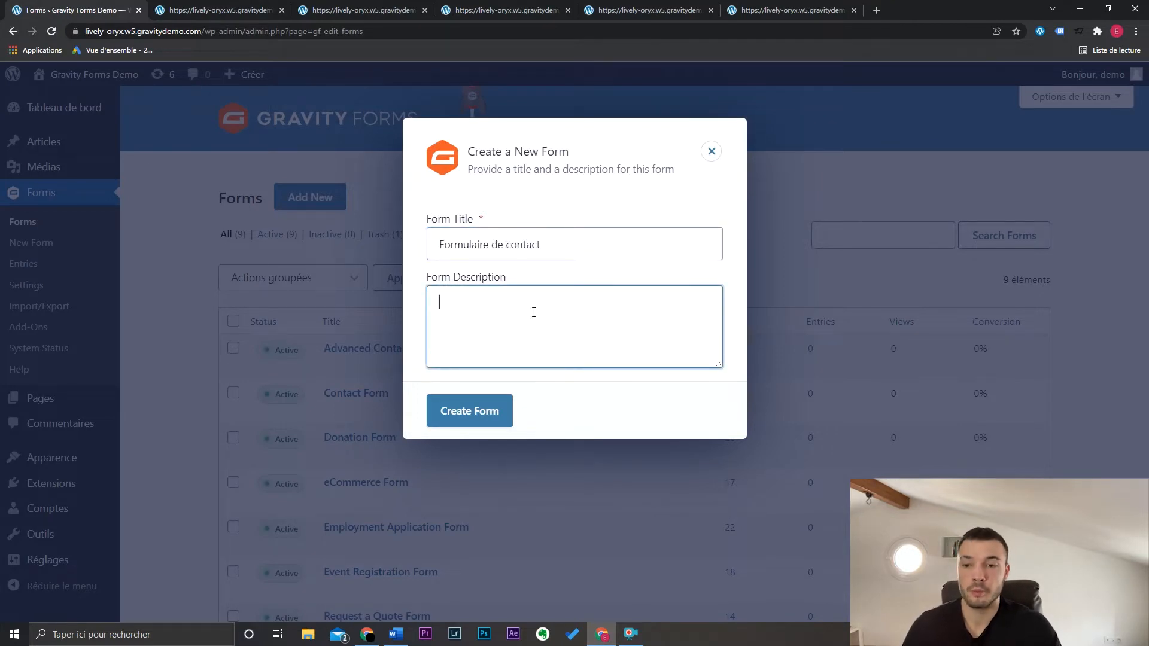
click(502, 415)
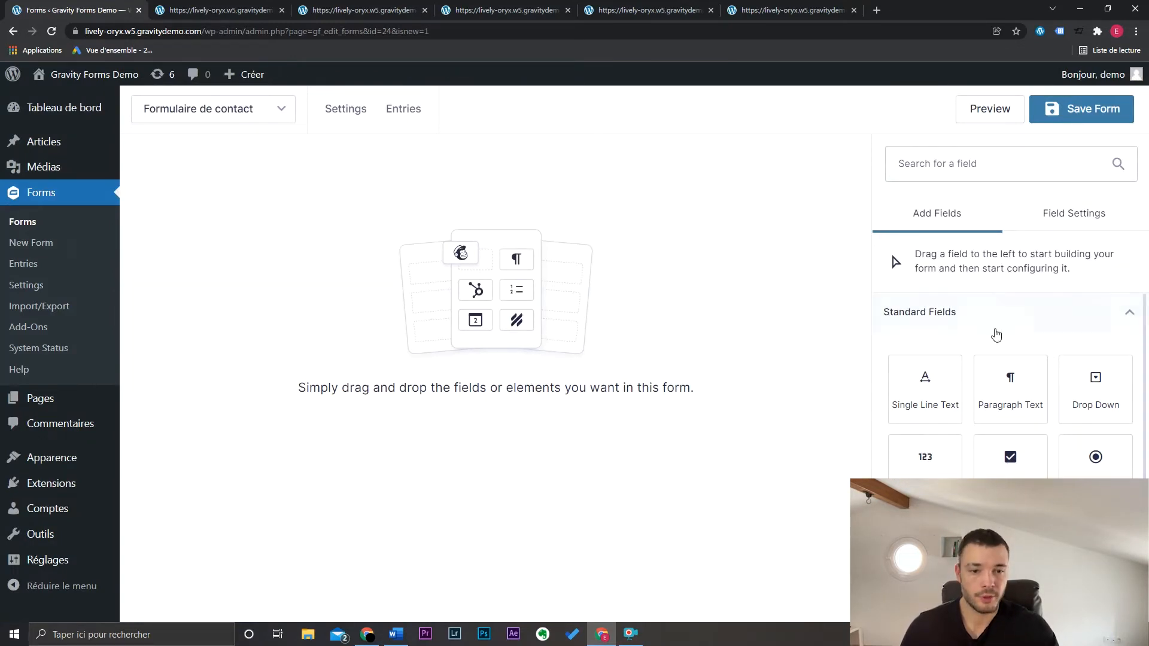
Add a Single Line Text field to the empty form and set its label to "Prénom".
drag(949, 393, 510, 299)
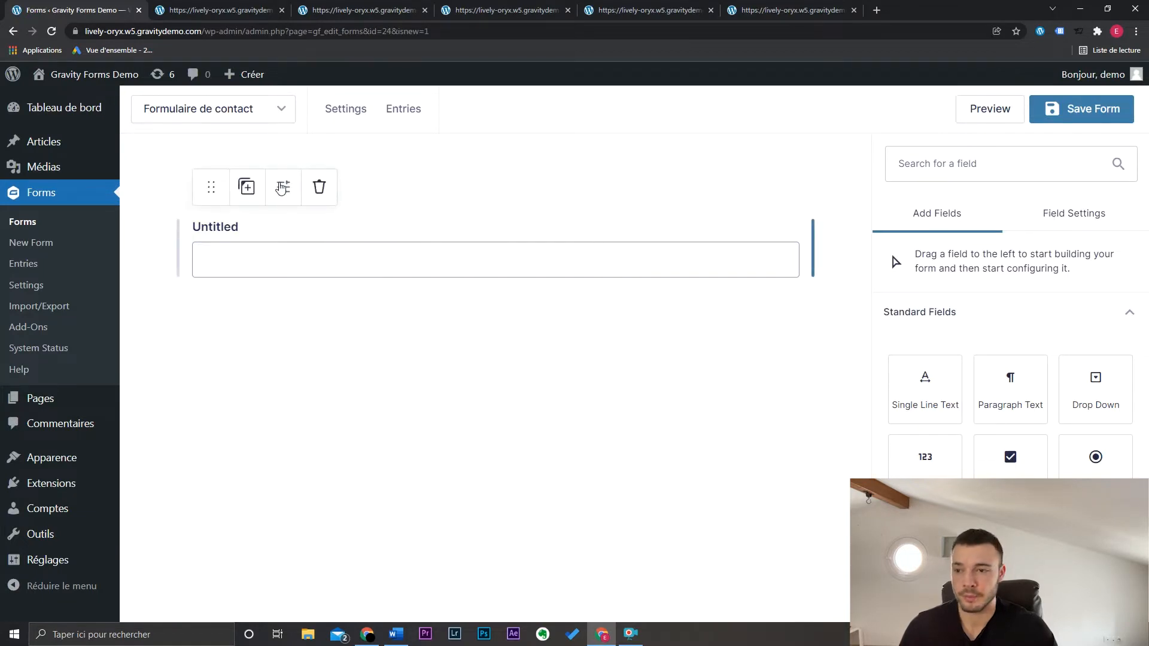
click(282, 187)
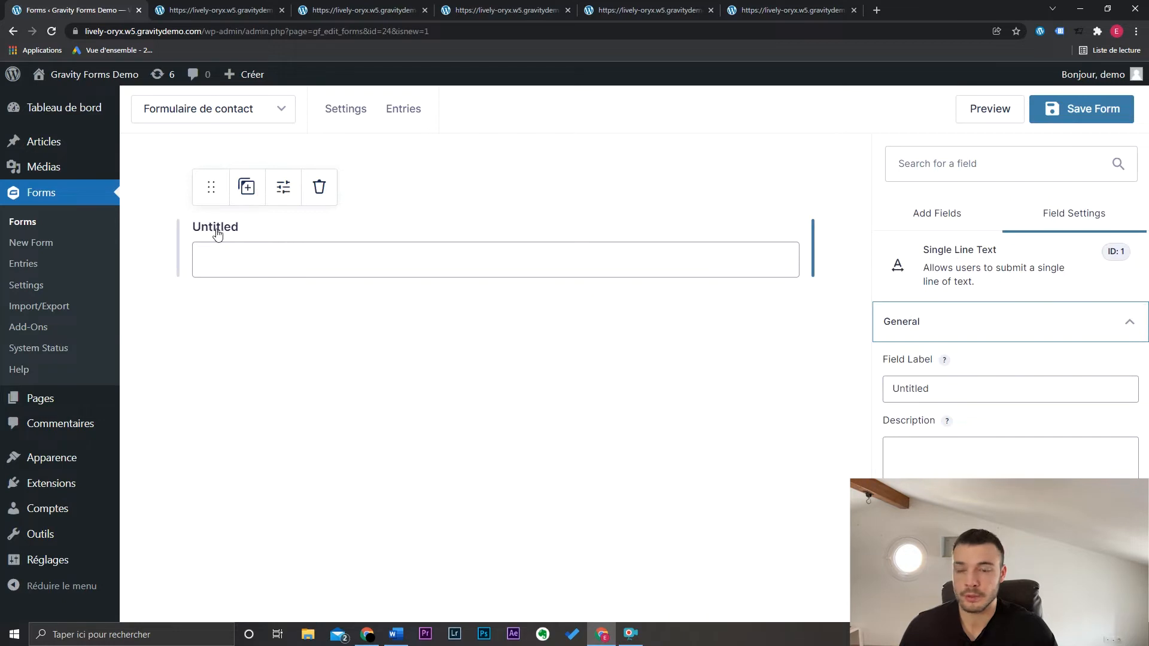
double_click(942, 397)
text(P)
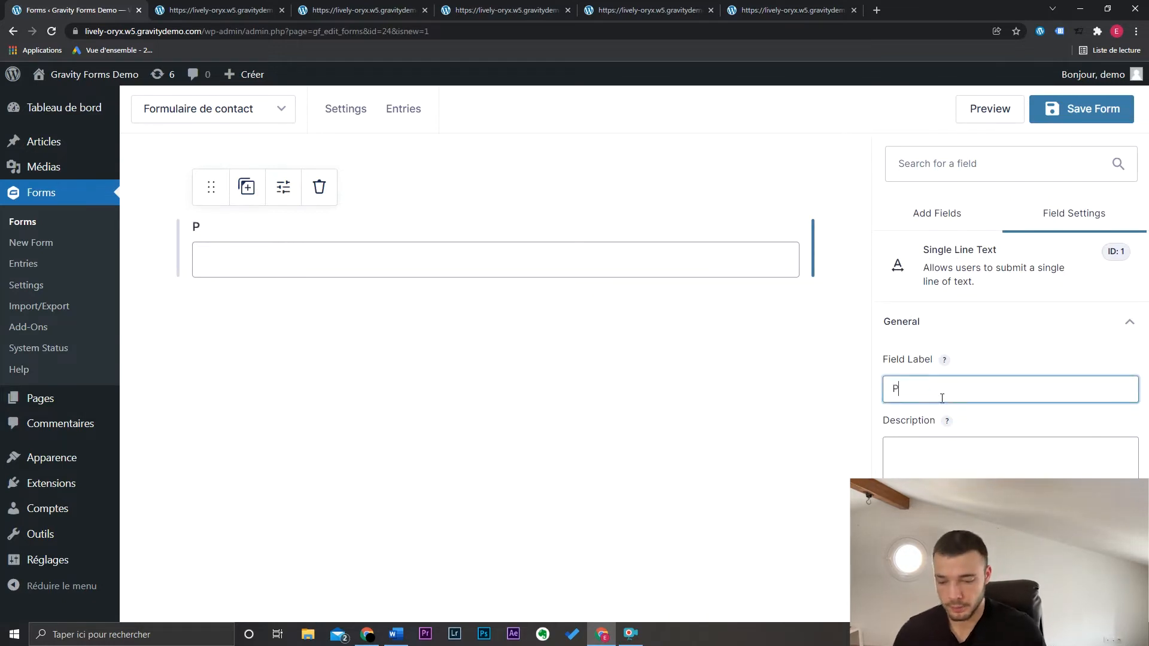
text(rénom)
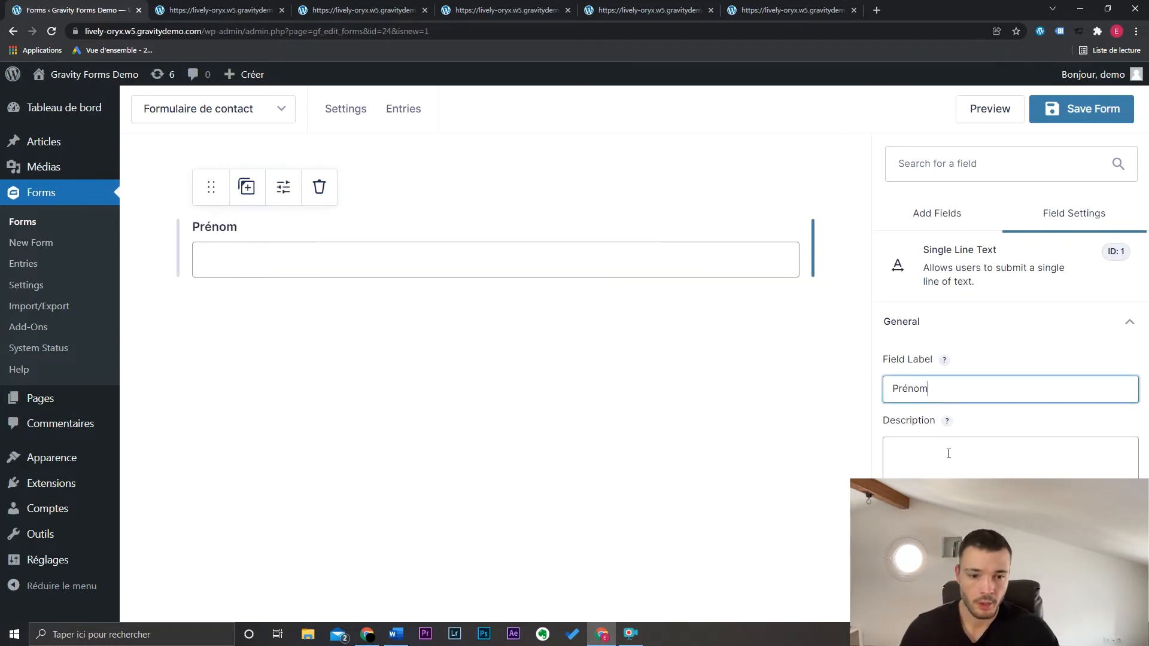
Give the Prénom field the description text "Description" and make the field required.
click(948, 453)
text(Desci)
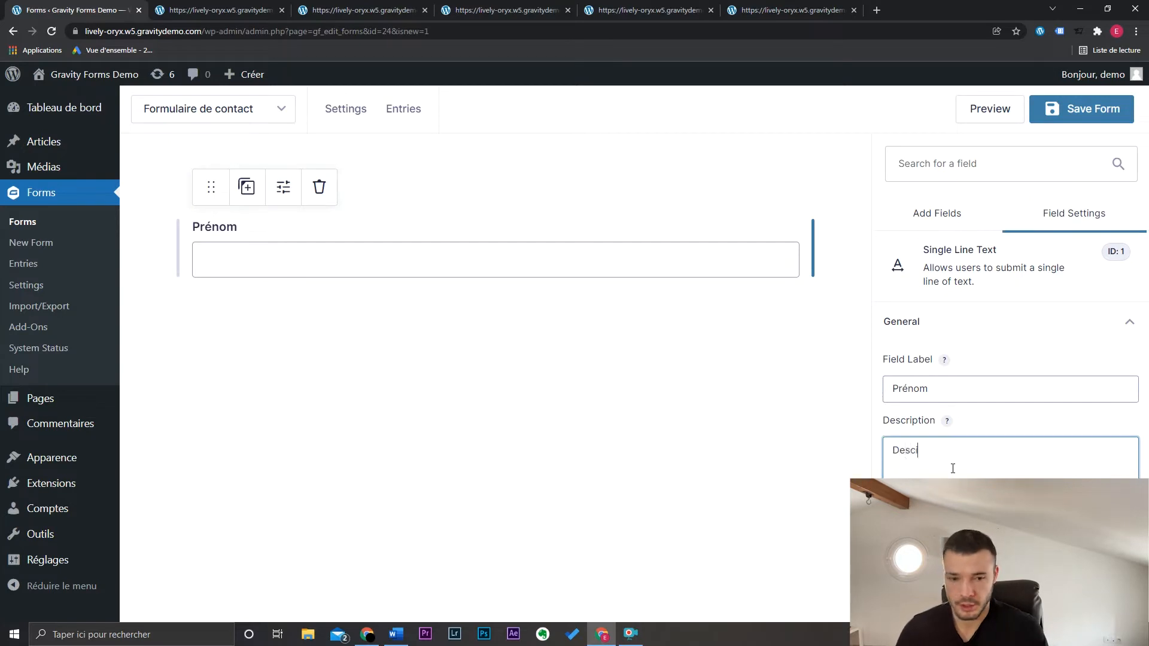
key(BackSpace)
text(ription)
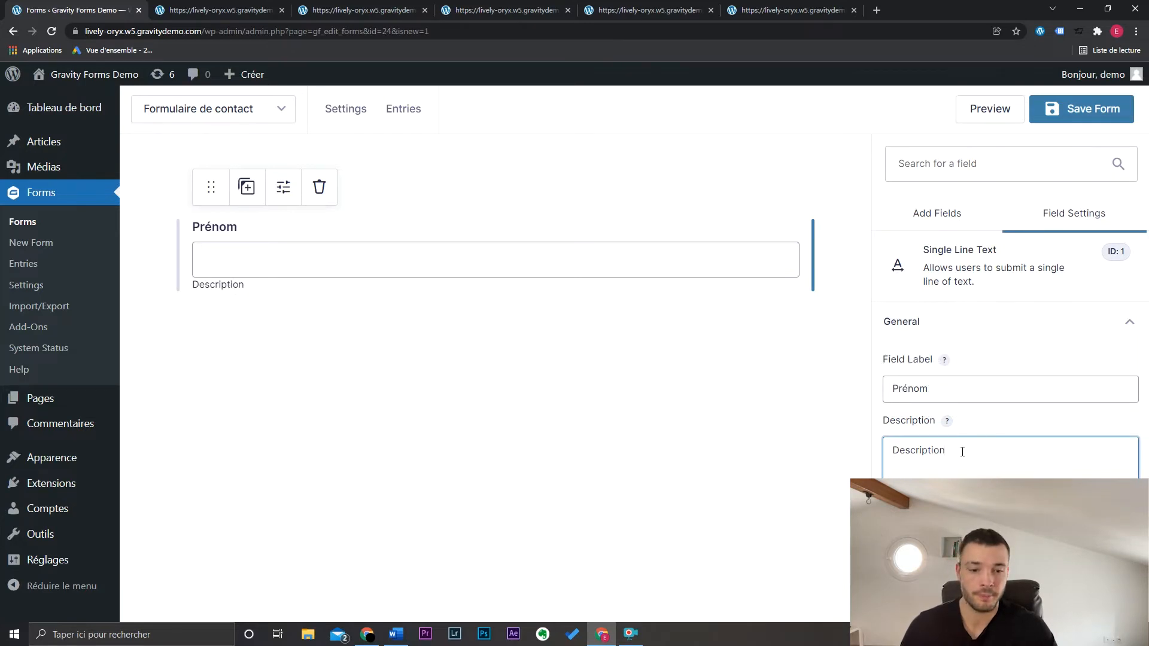
scroll(958, 443, down, 3)
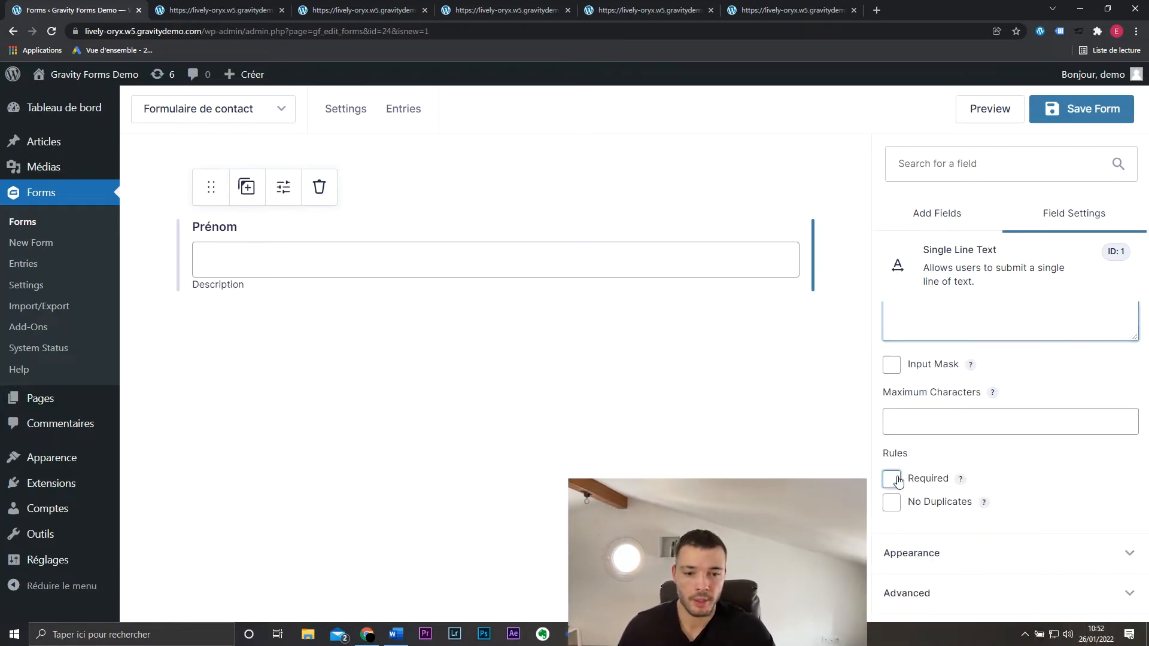
click(892, 478)
Set the placeholder text of the Prénom field to "Votre prénom".
click(1005, 553)
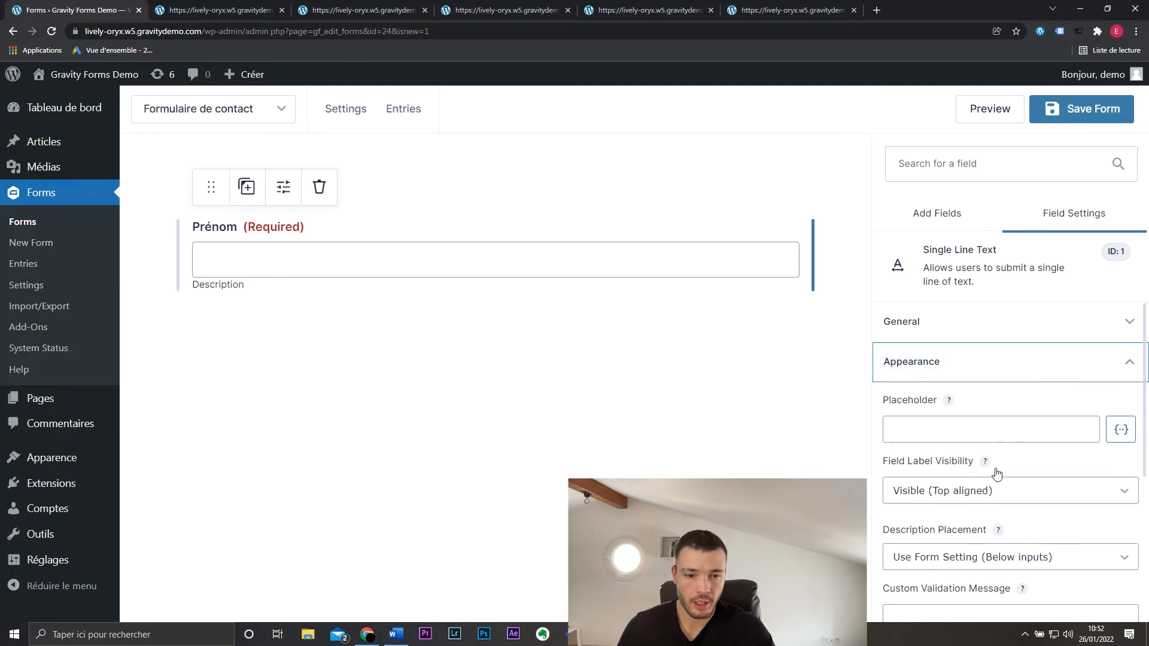
click(1009, 436)
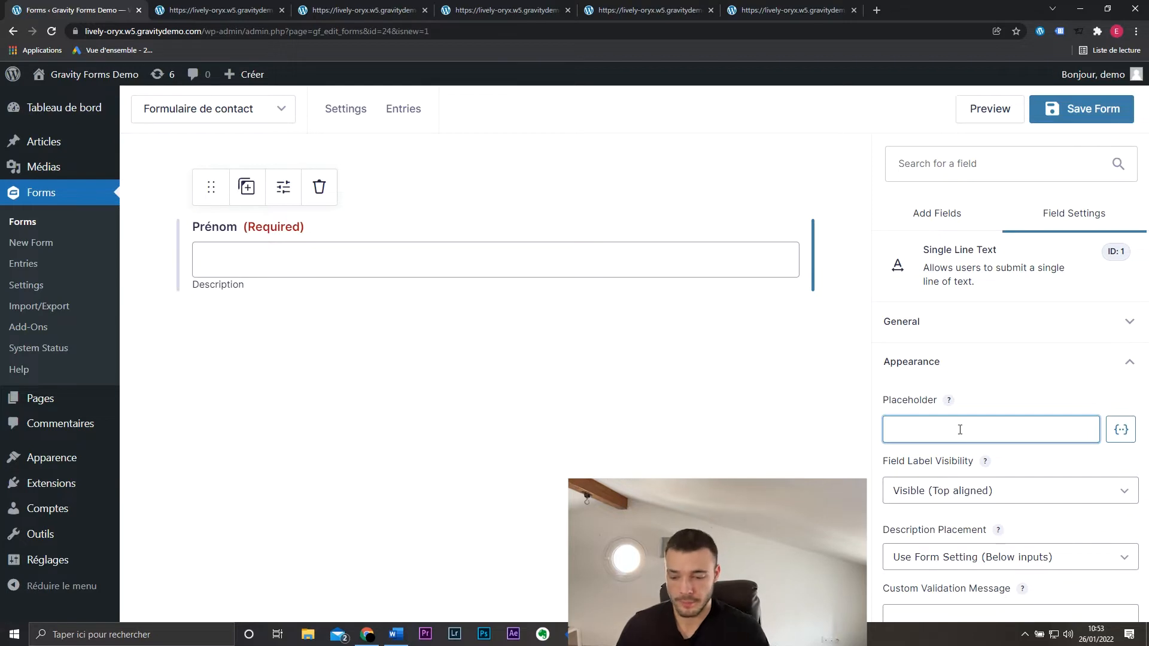
text(Votre prénom)
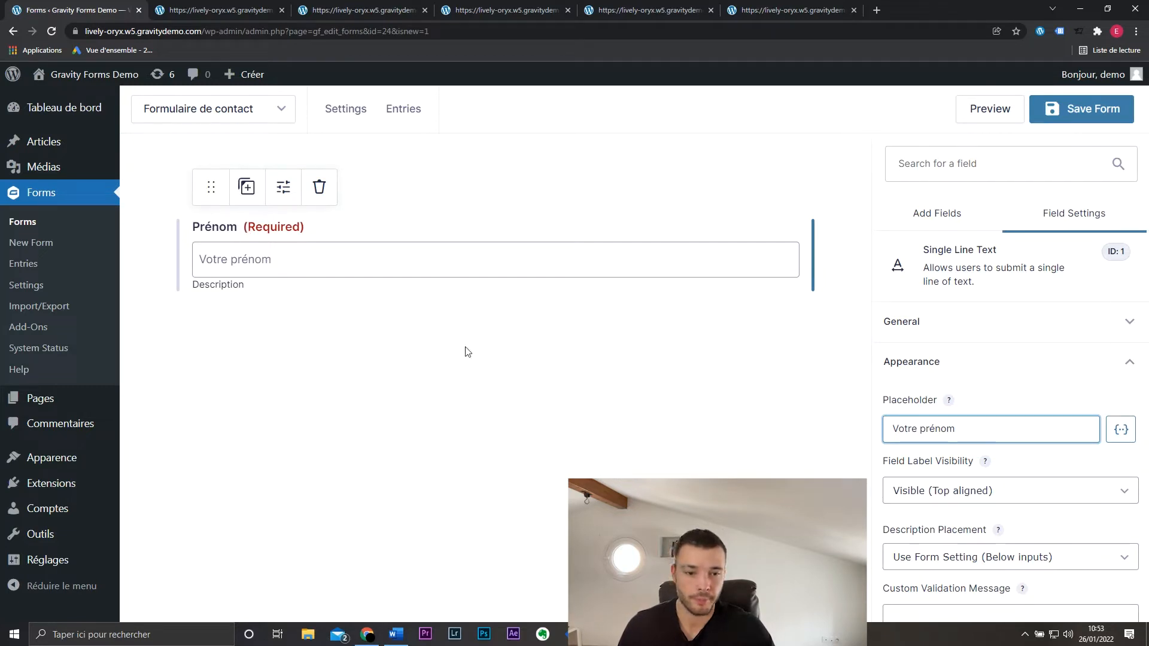
Clear the first field's label and re-enter it as "Prénom".
click(956, 332)
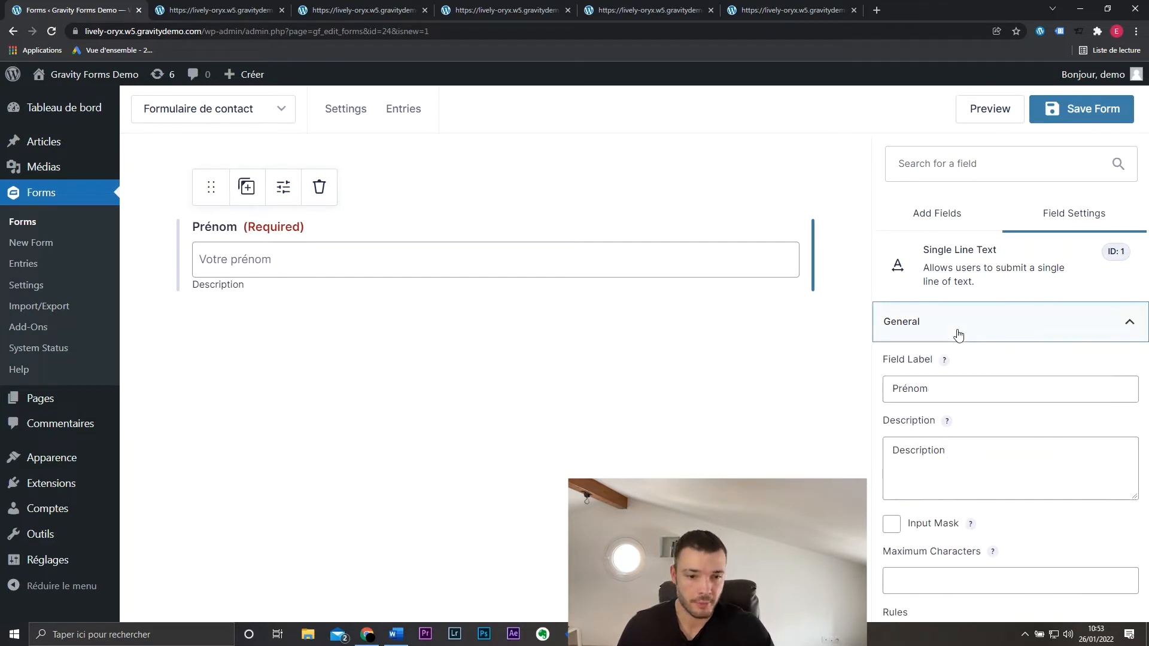
double_click(958, 389)
key(BackSpace)
text(Prénno)
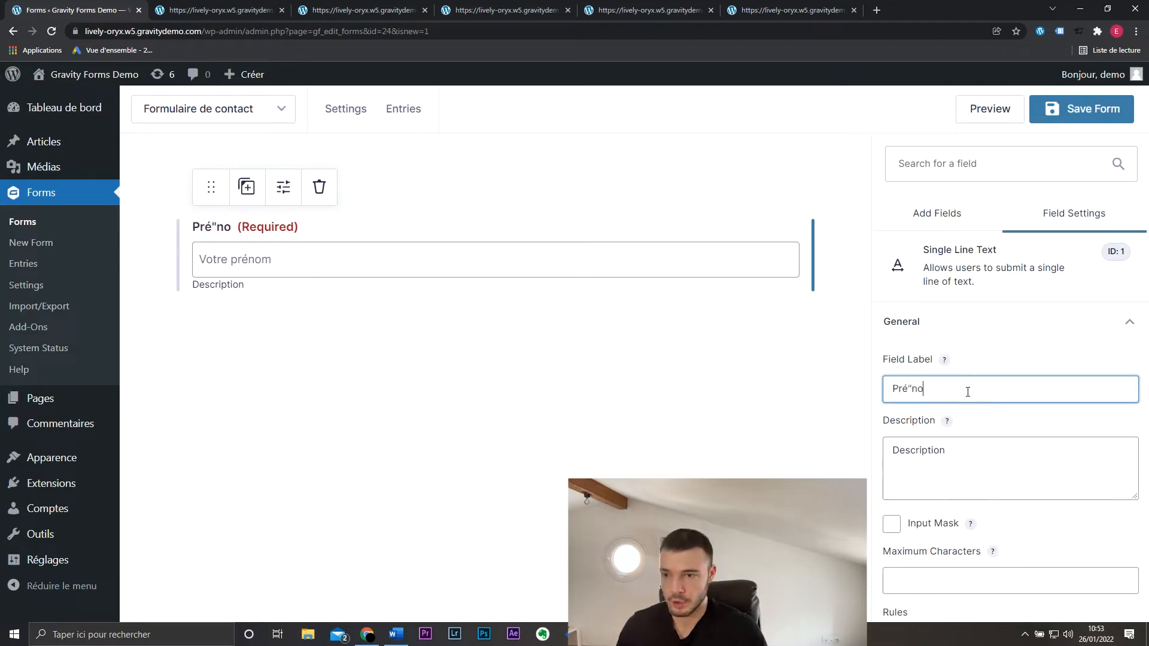
key(BackSpace)
key(BackSpace)
key(BackSpace)
text(nom)
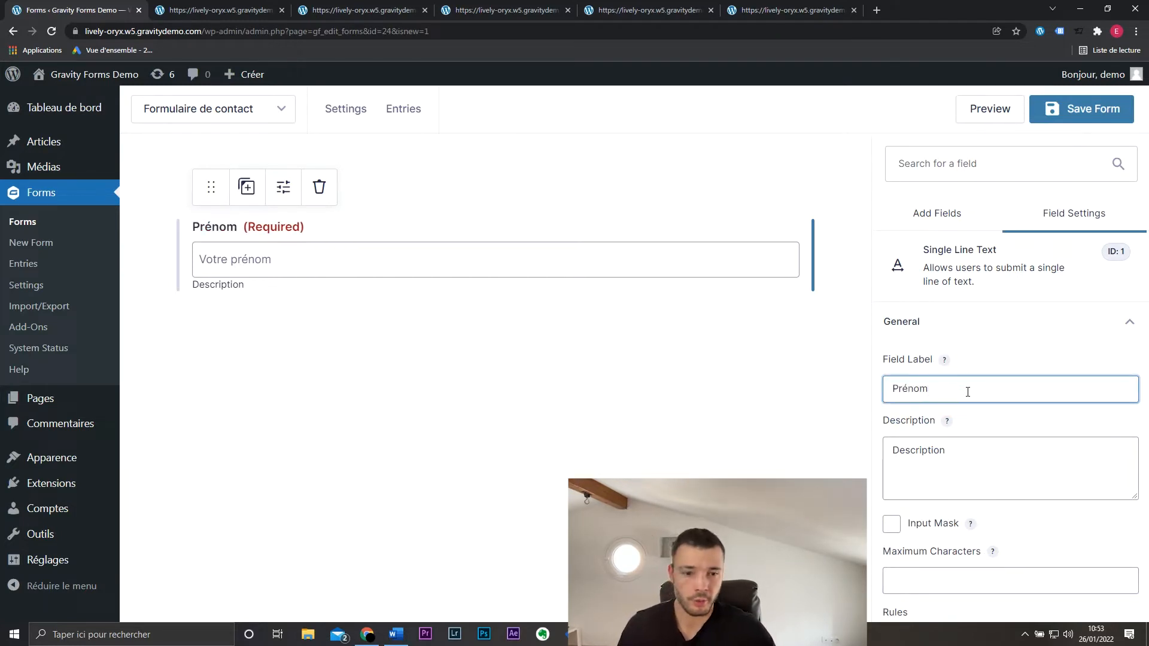
Review the placeholder merge tags and the label visibility and description placement options of the Prénom field.
click(967, 336)
click(986, 363)
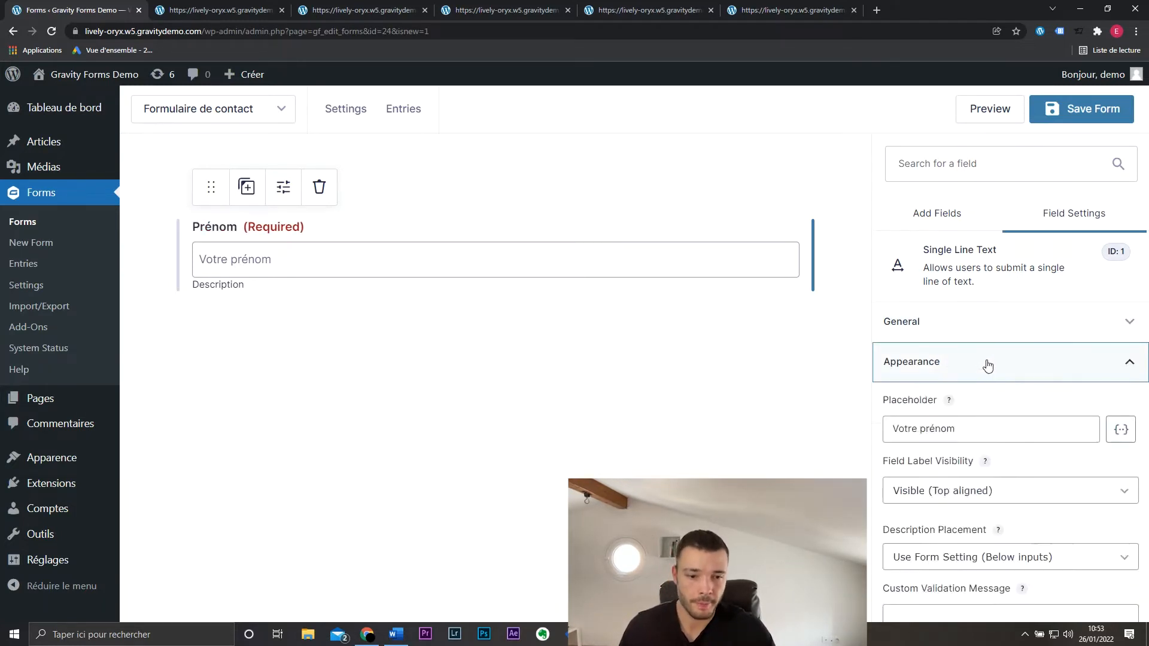
scroll(987, 365, down, 1)
click(1120, 348)
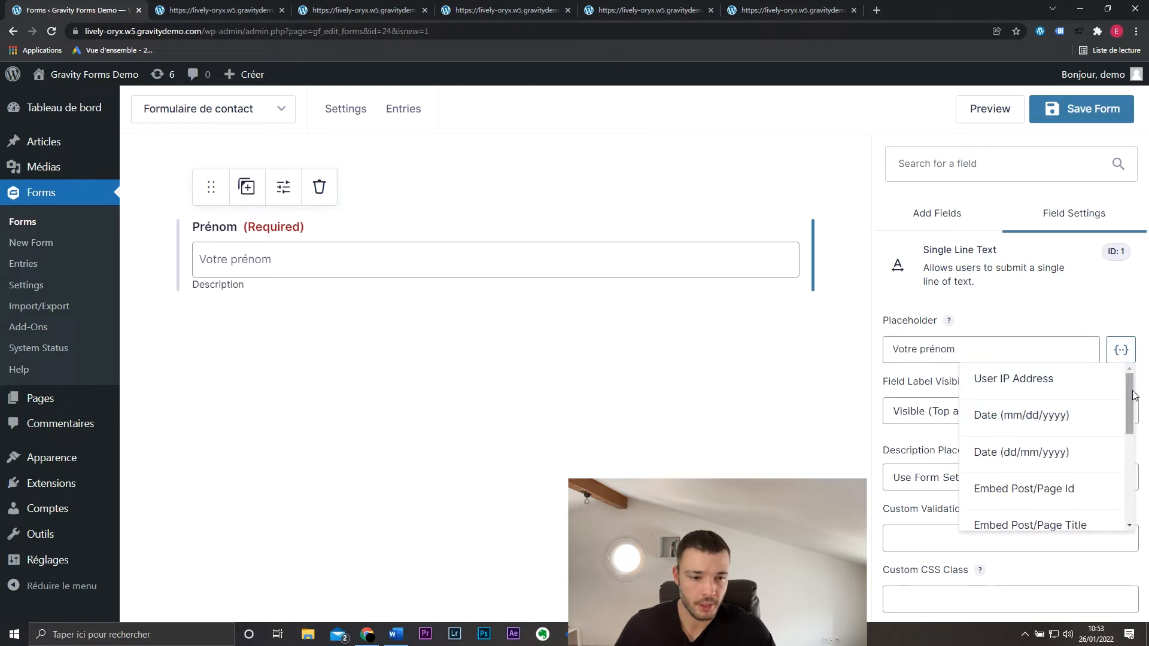
drag(1132, 395, 1133, 418)
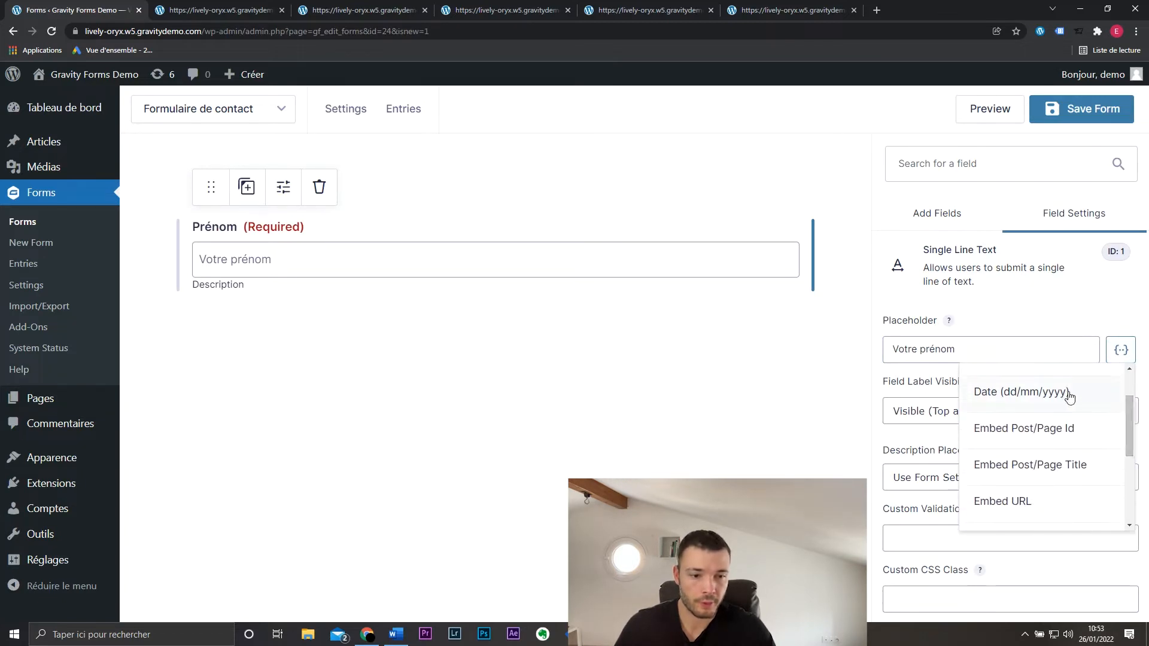
scroll(1069, 396, down, 3)
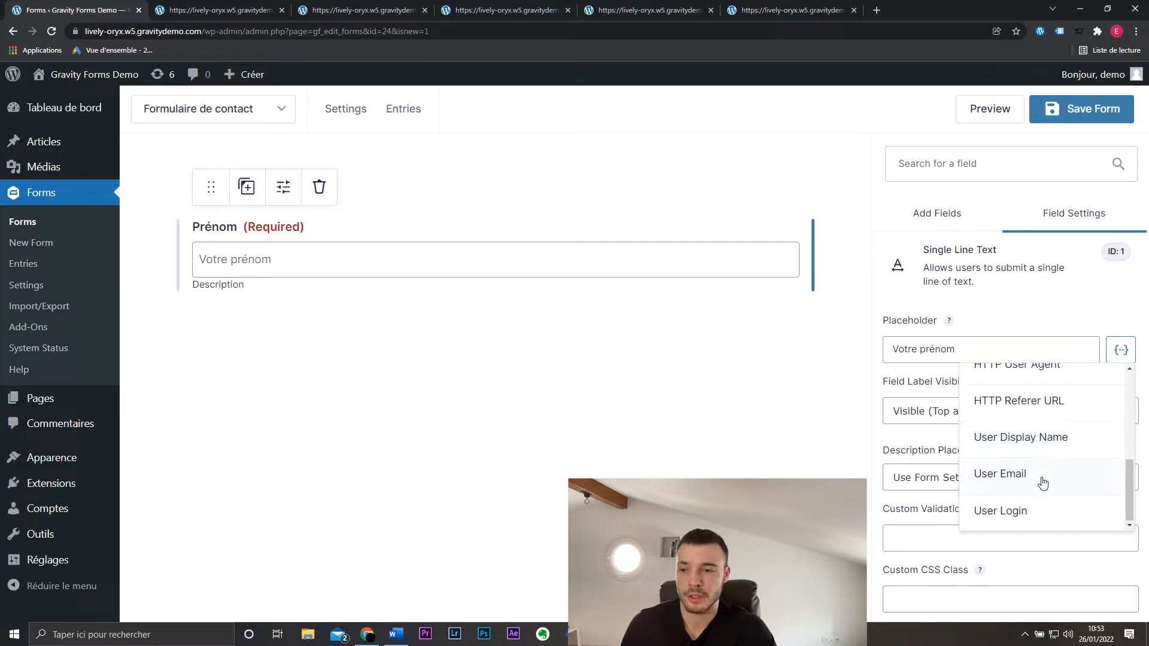
click(987, 349)
click(993, 413)
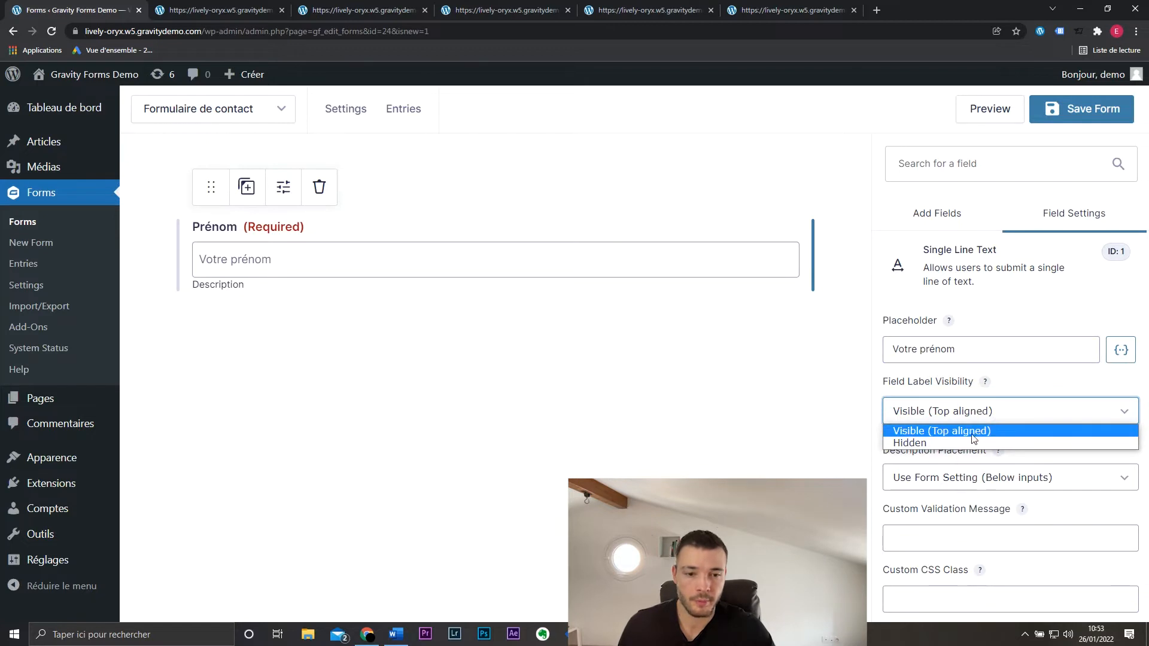
click(982, 478)
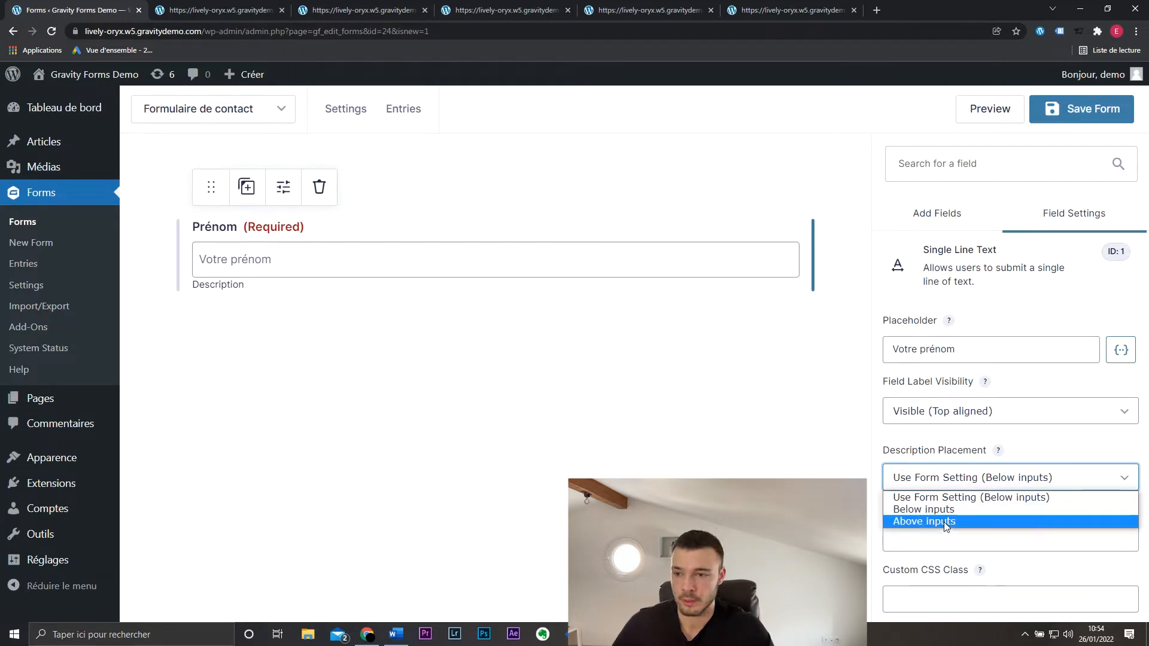
Try the Small and Medium sizes on the Prénom field and leave its field size at Small.
scroll(969, 488, down, 3)
click(981, 501)
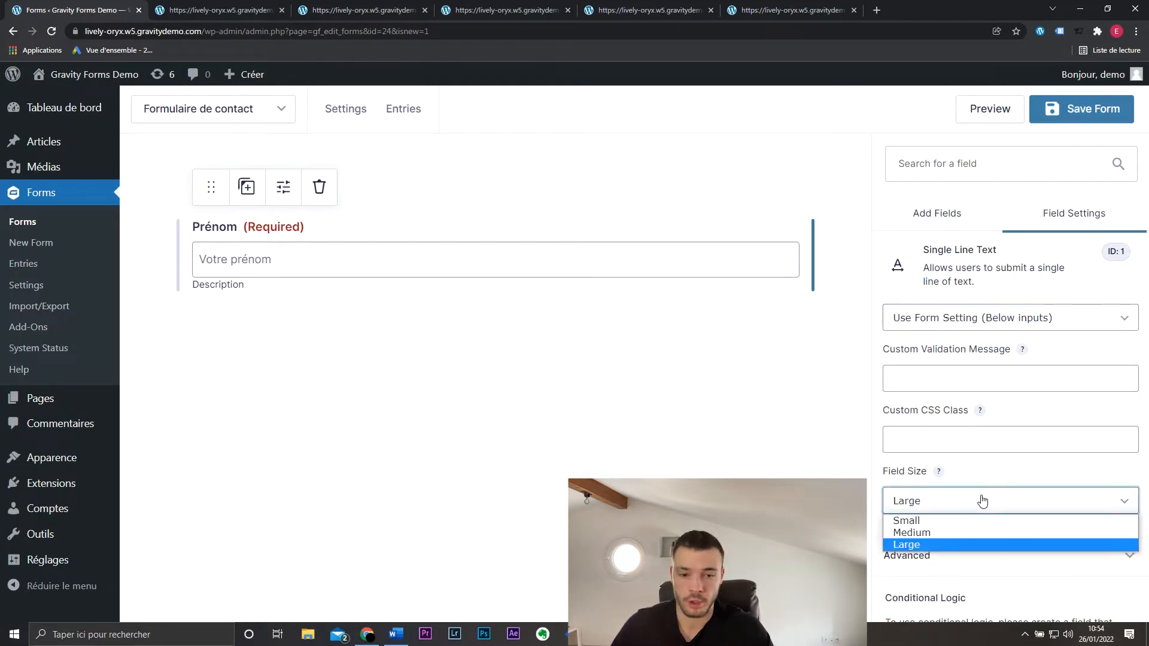
click(965, 521)
click(970, 504)
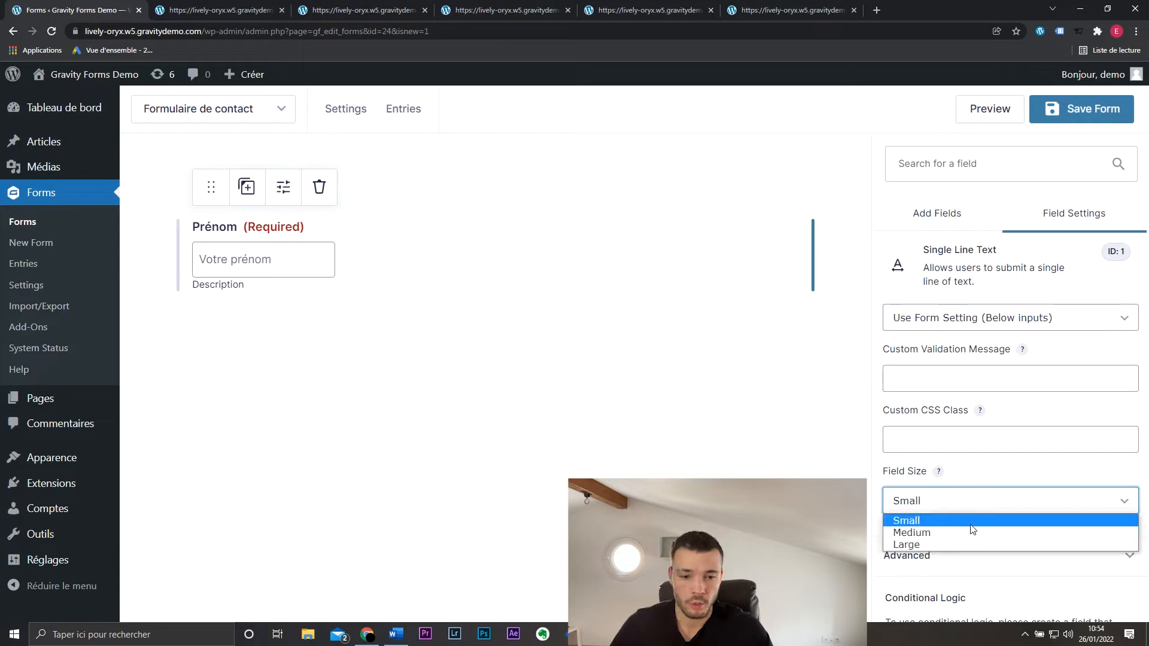
click(973, 531)
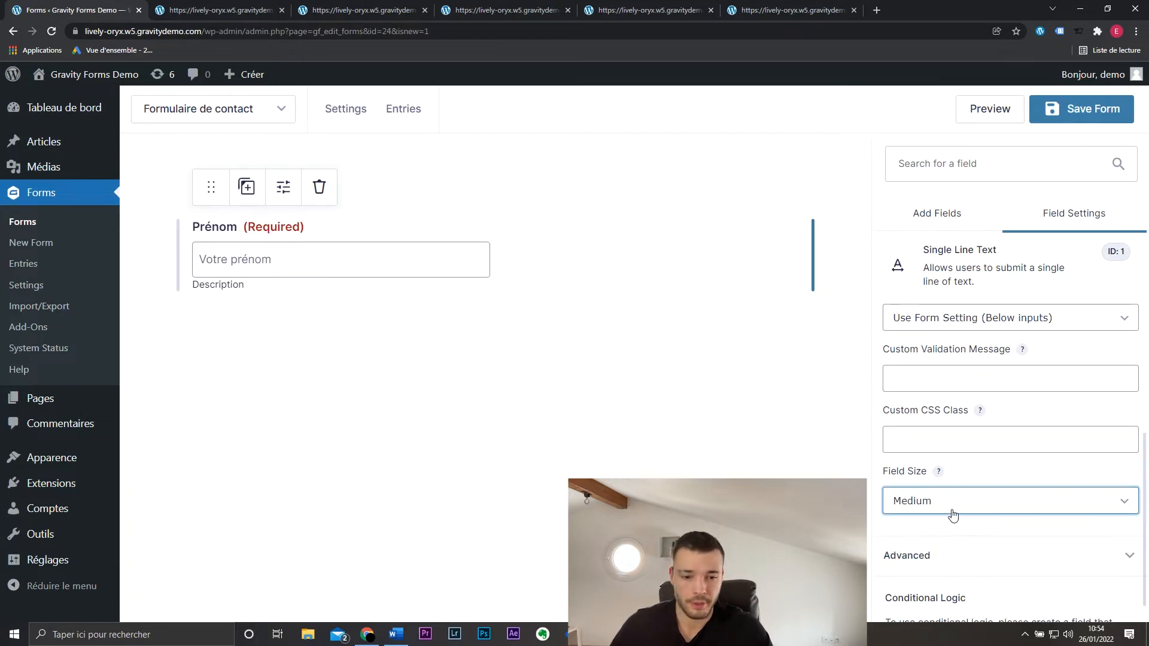
click(954, 514)
click(950, 520)
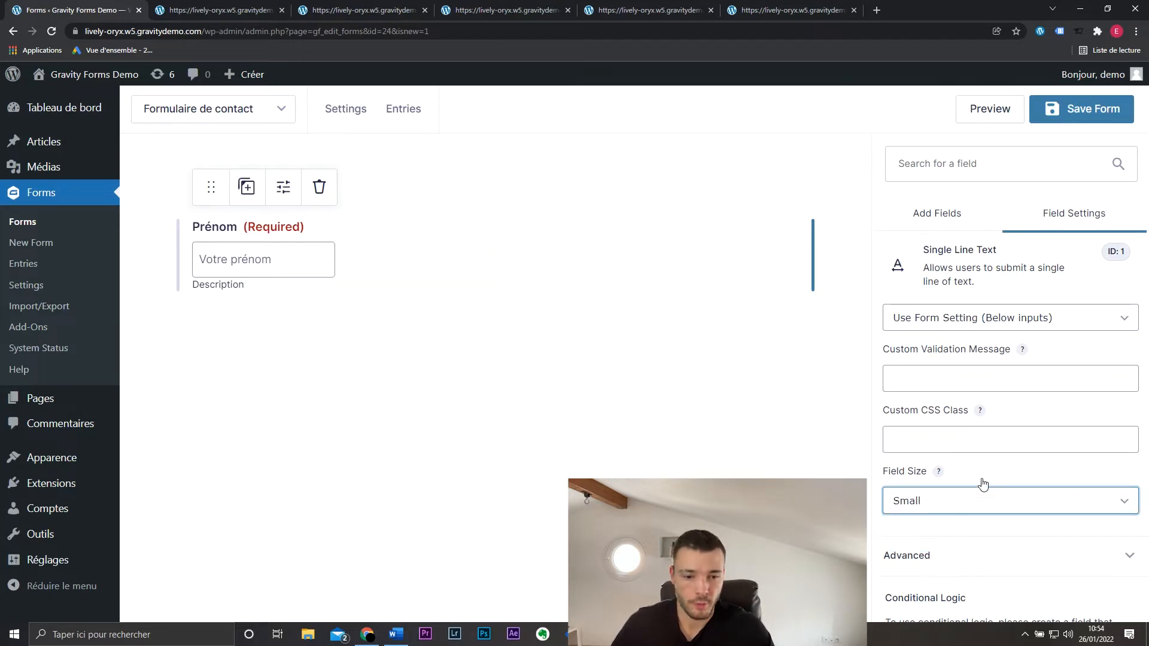
Try a sample first name as the default value of the Prénom field and clear it again.
scroll(987, 505, down, 1)
click(987, 507)
click(956, 457)
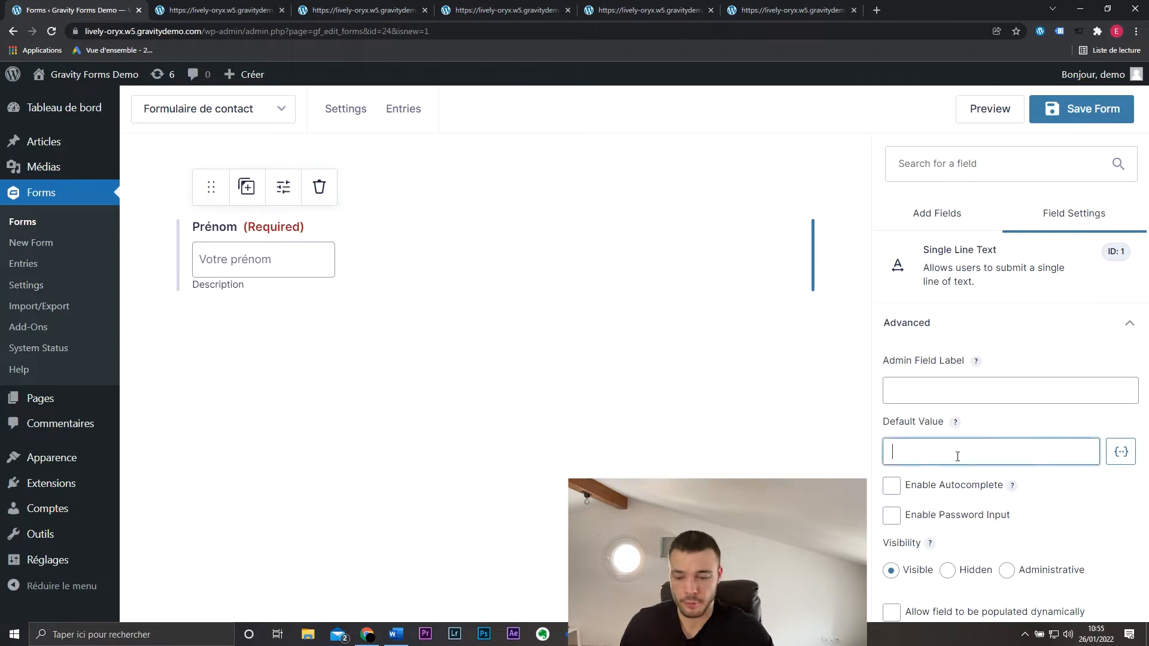
text(Enzo)
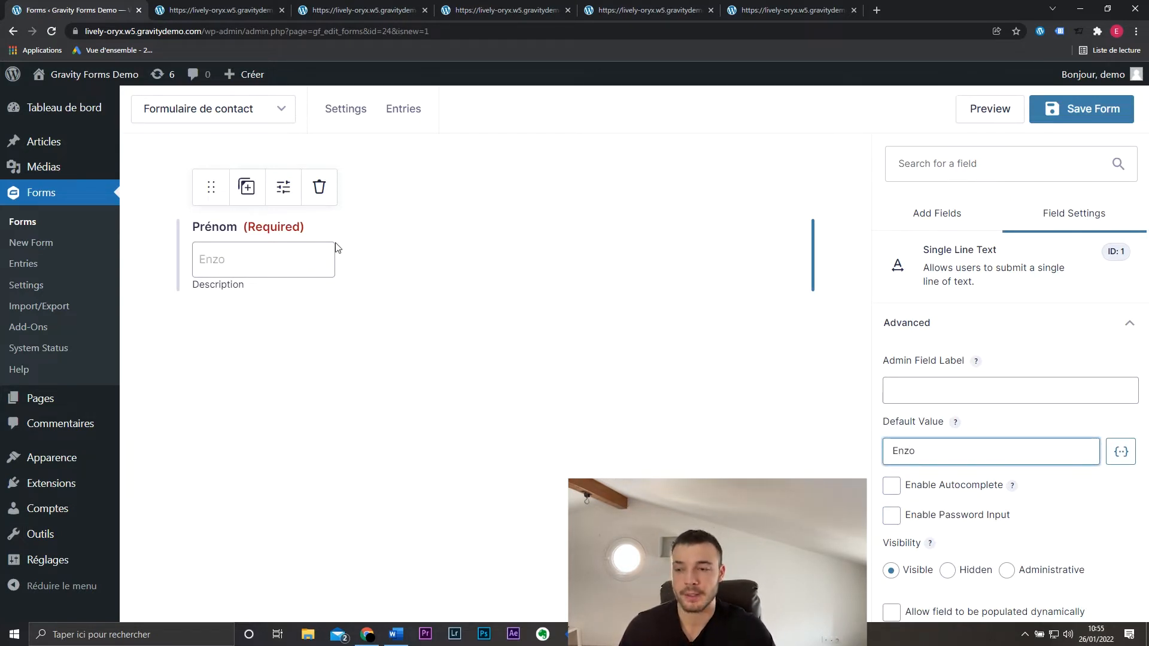
double_click(952, 453)
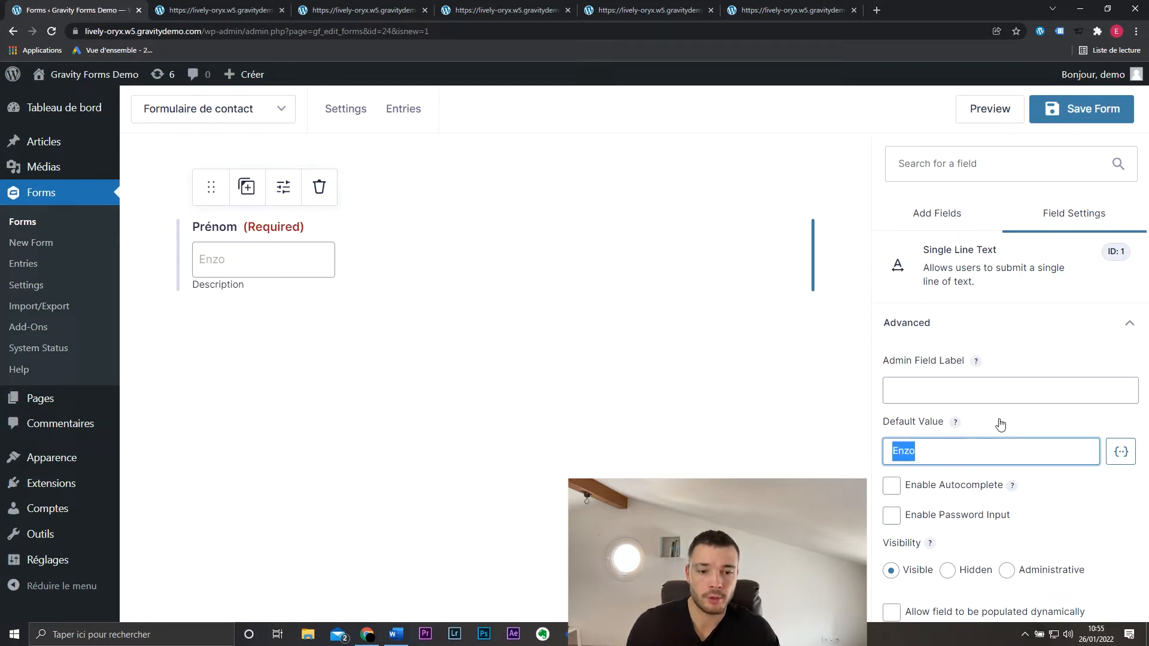
key(BackSpace)
click(1097, 490)
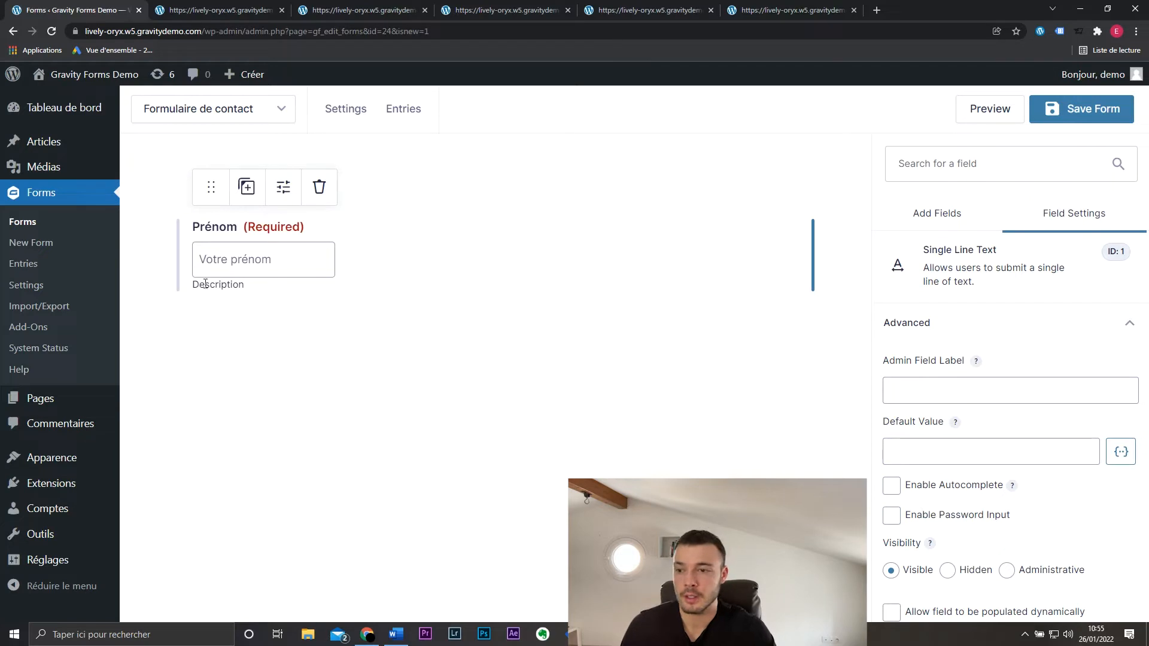
Enable autocomplete for the Prénom field, leaving the autocomplete attribute empty.
click(892, 485)
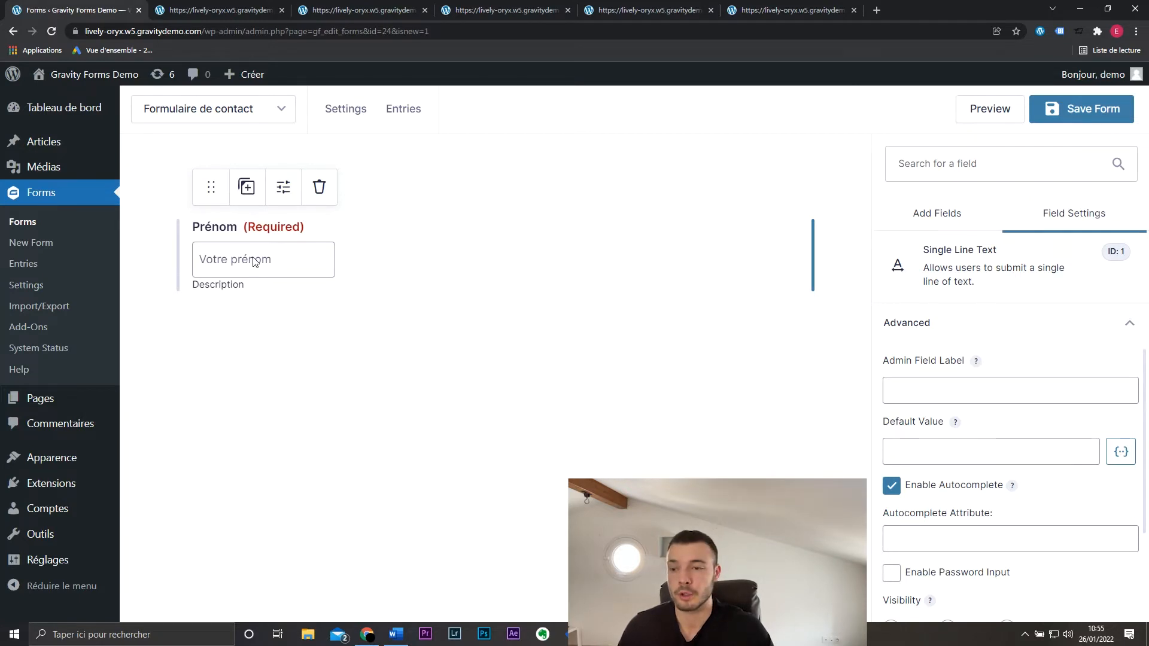
click(413, 284)
Add a Section field to the form below the Prénom field.
click(932, 216)
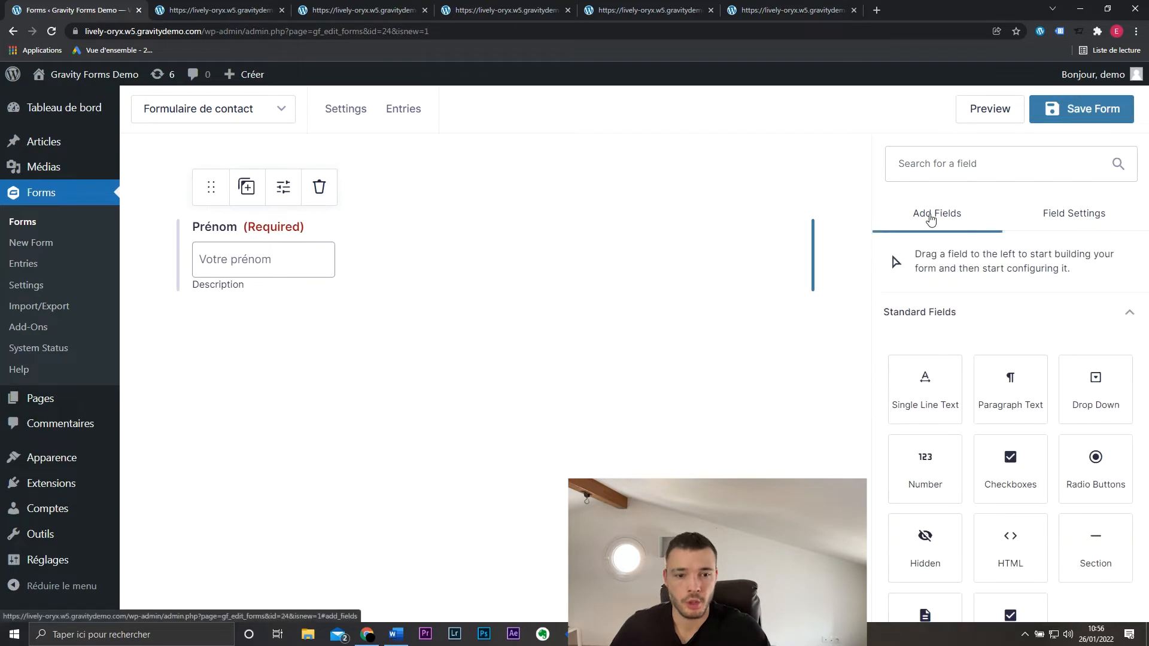
scroll(1077, 347, down, 1)
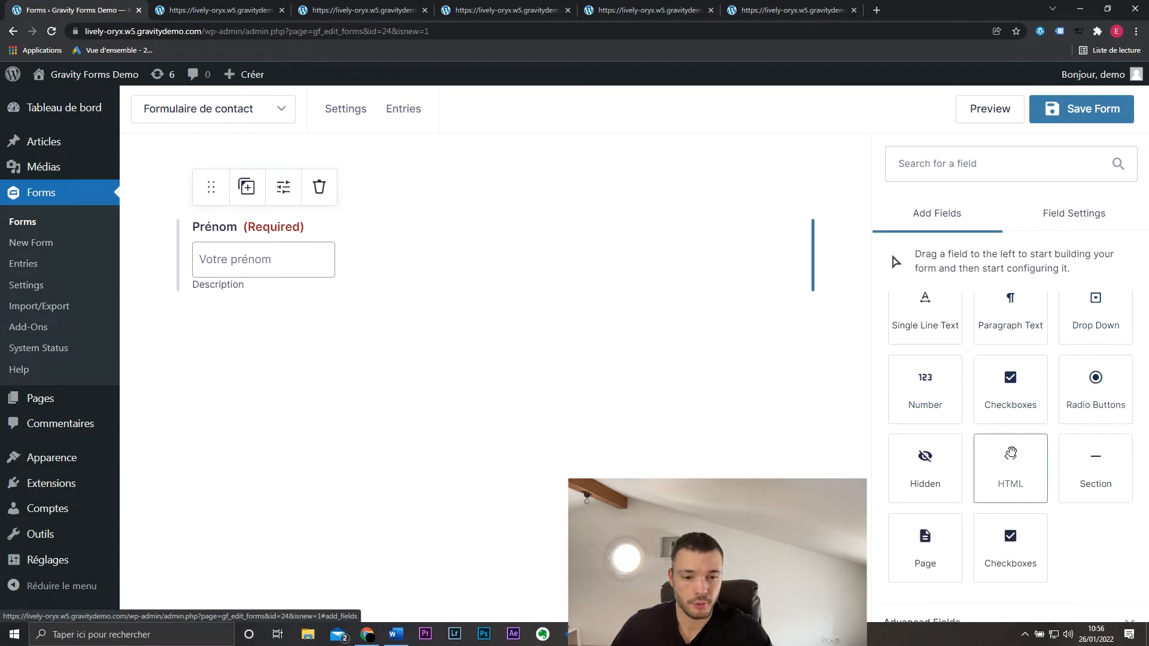
drag(1111, 482, 438, 374)
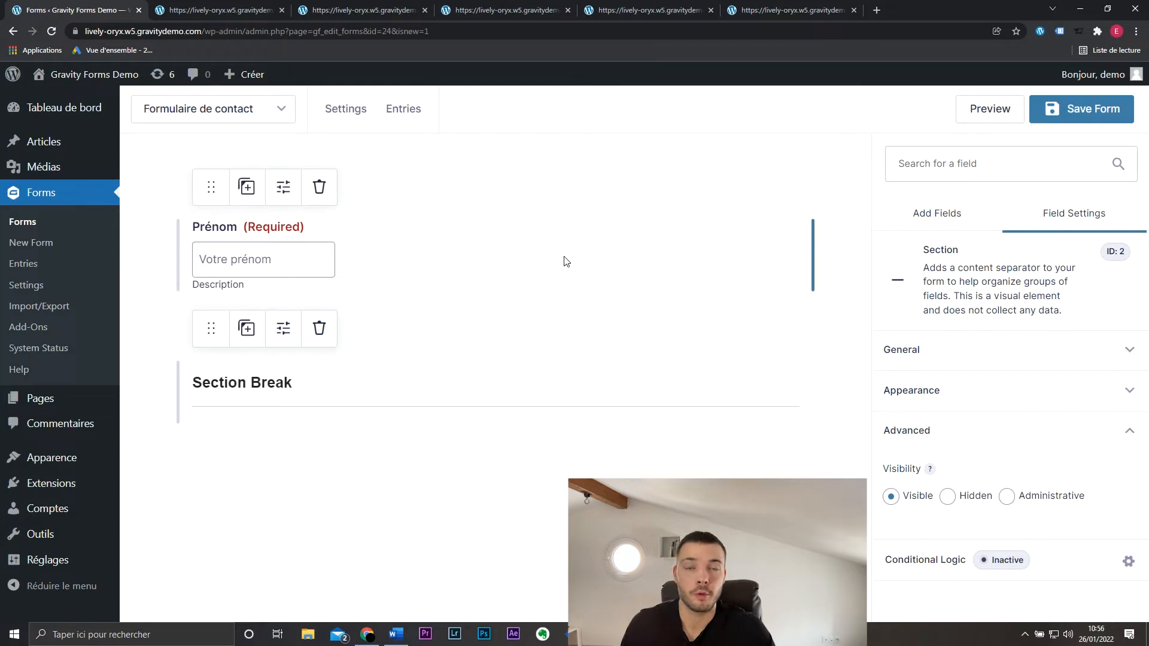
Change the label of the section below the Prénom field to "Adresse".
click(925, 230)
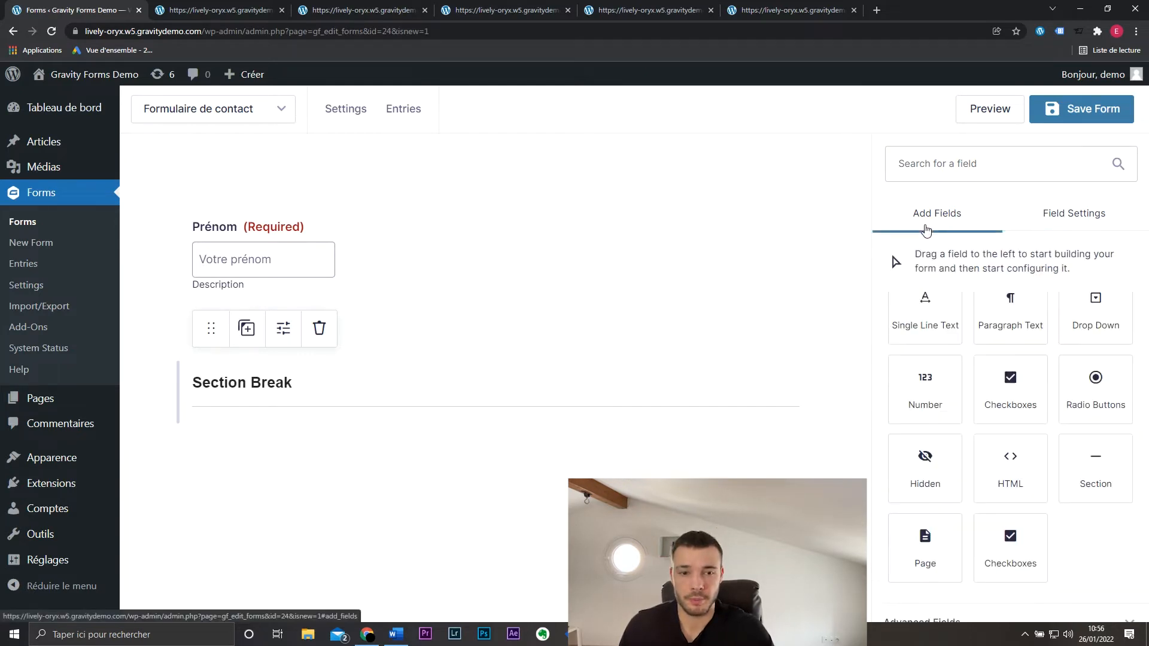
click(414, 396)
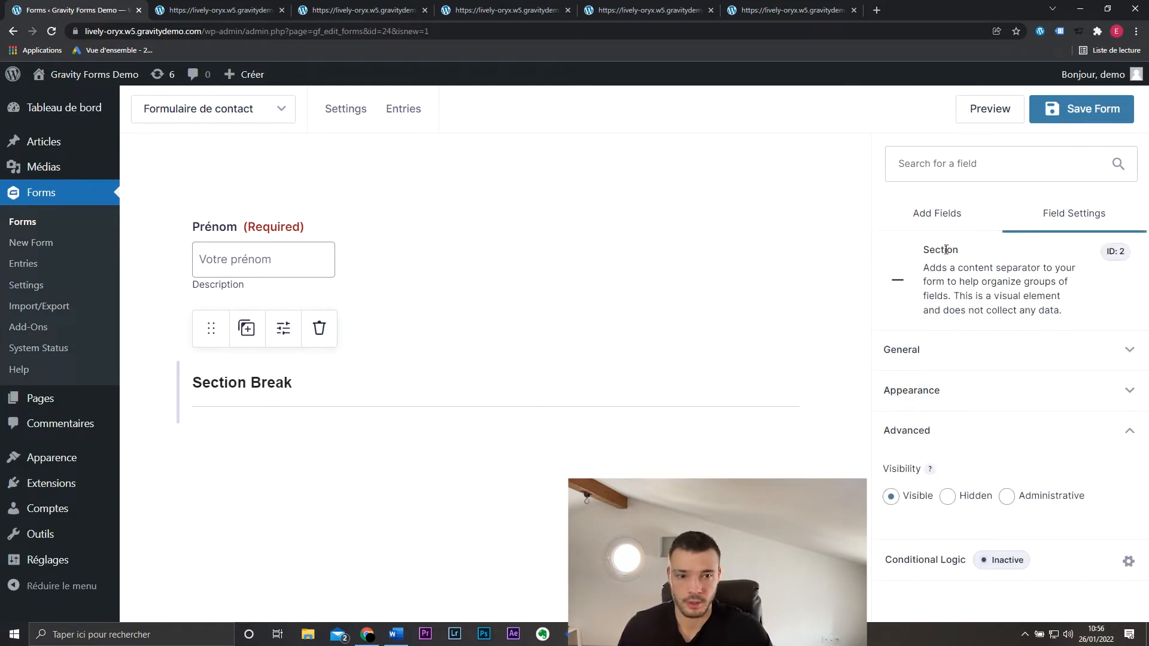
click(964, 351)
triple_click(975, 413)
text(Adresse)
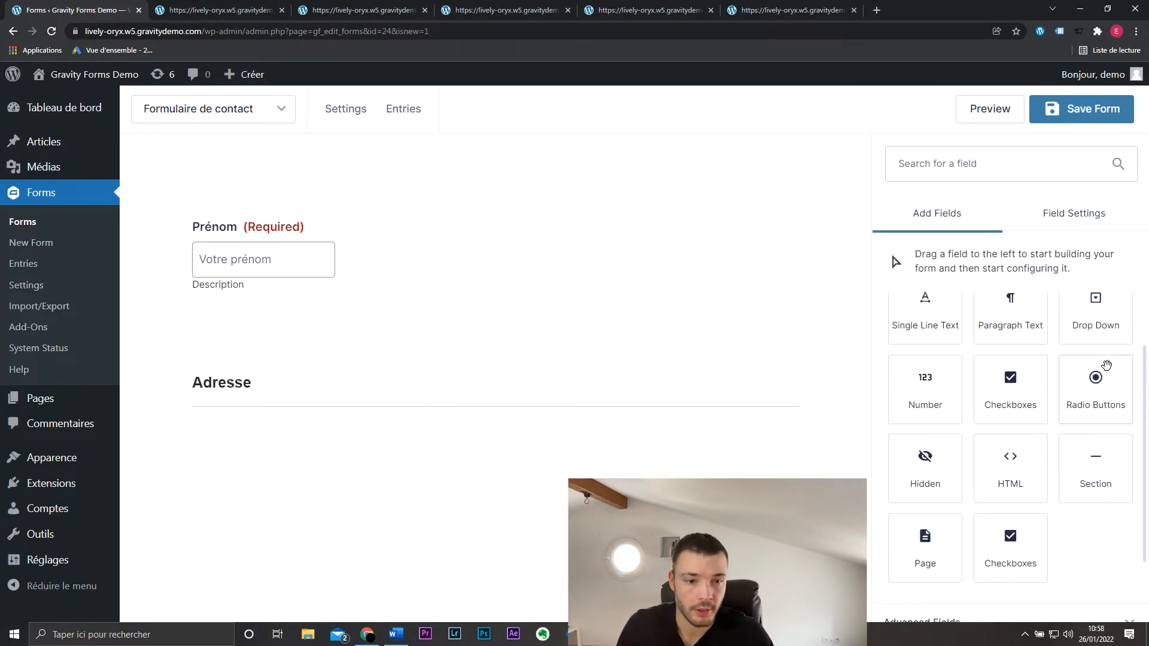
Add an Address field from the advanced field types below the Adresse section.
scroll(1095, 377, down, 2)
click(1002, 525)
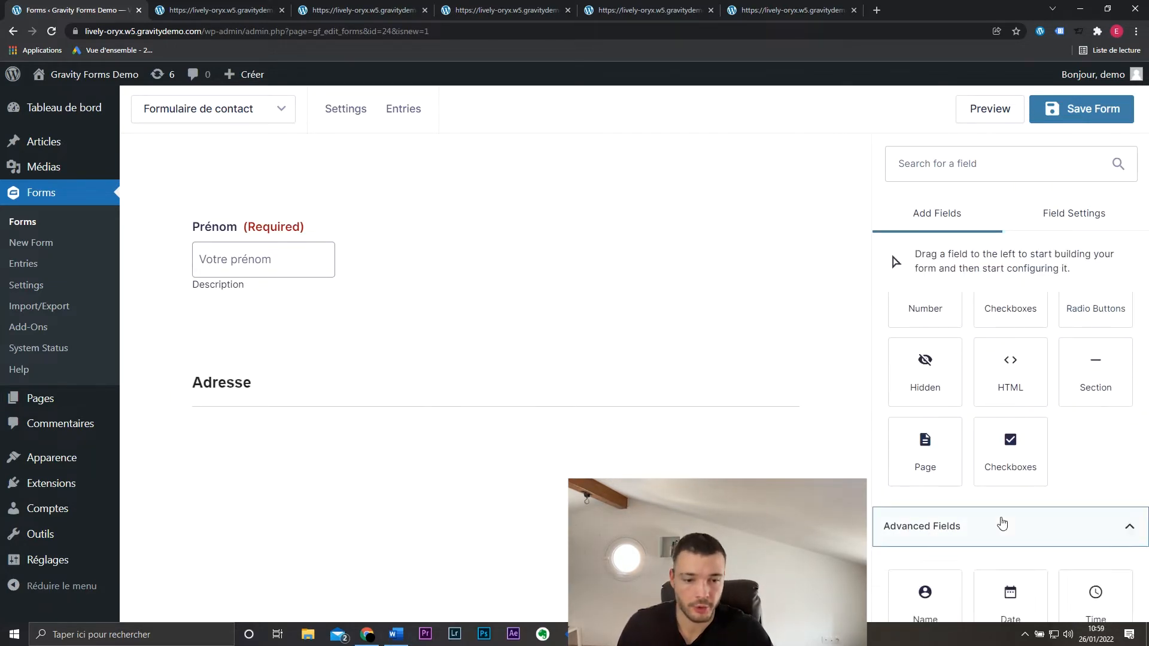
scroll(1081, 421, down, 5)
scroll(1082, 421, down, 3)
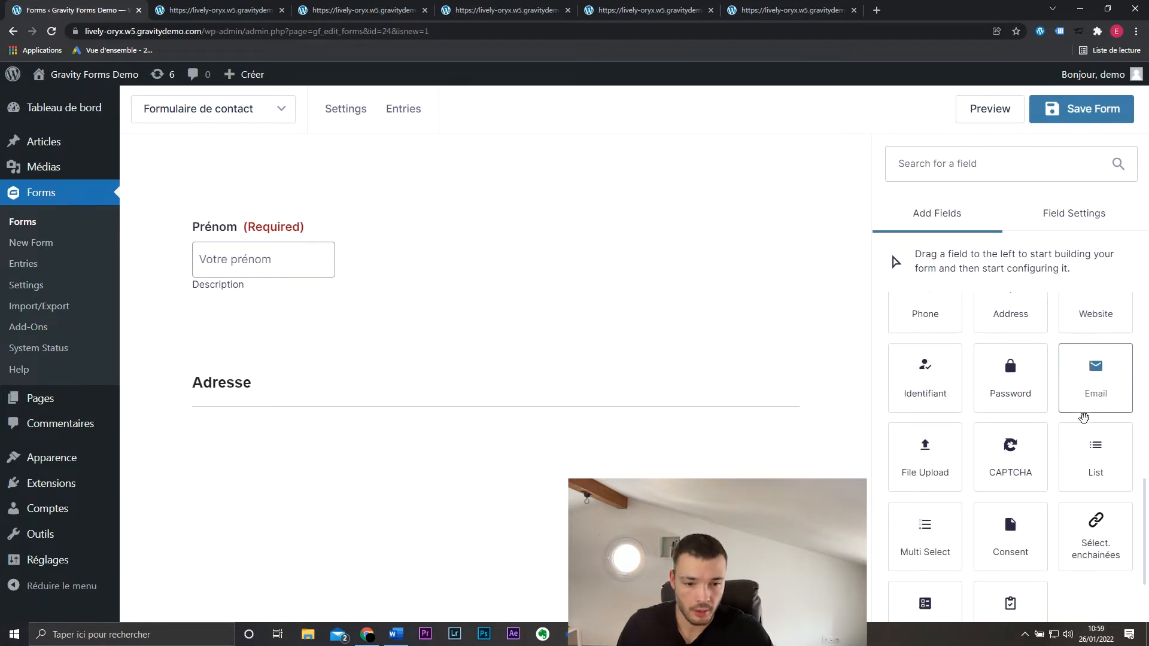
scroll(1085, 495, up, 2)
scroll(1086, 495, up, 2)
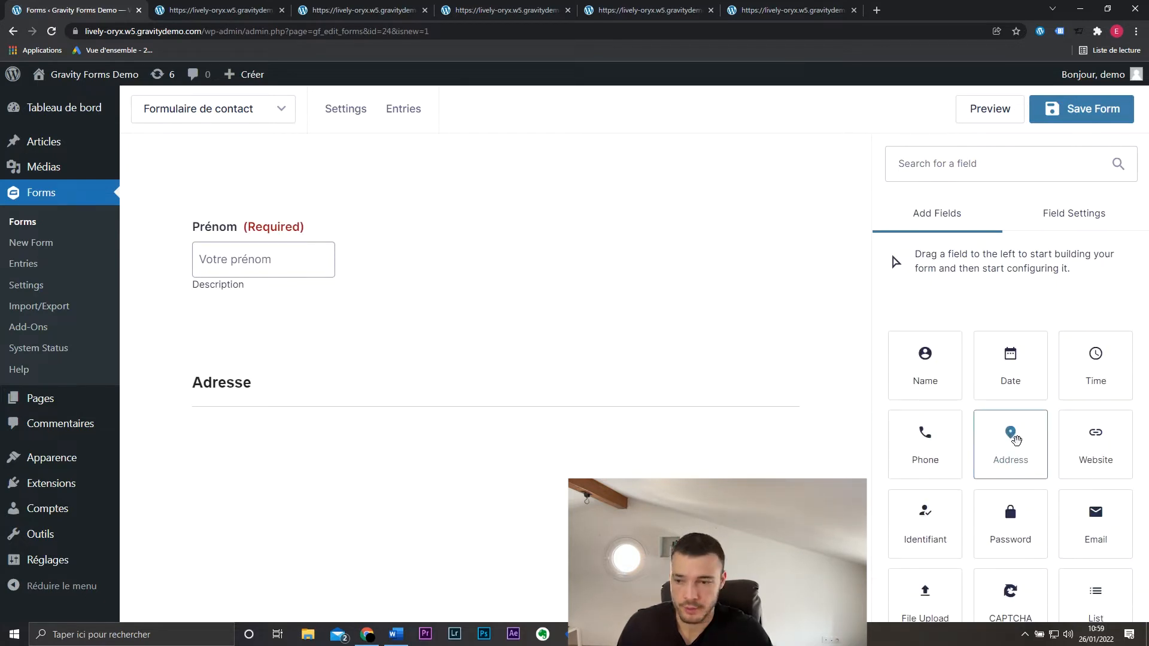
drag(1011, 441, 431, 400)
scroll(553, 431, down, 4)
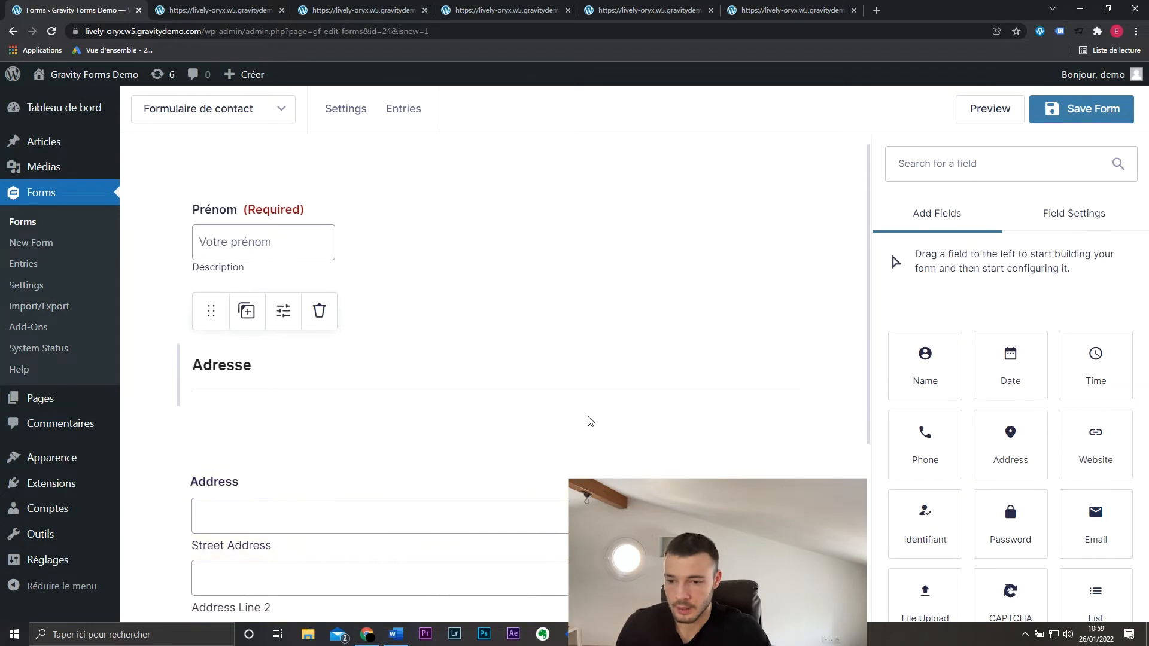
Look through the Address field's advanced settings and set its field label visibility to Hidden.
click(566, 347)
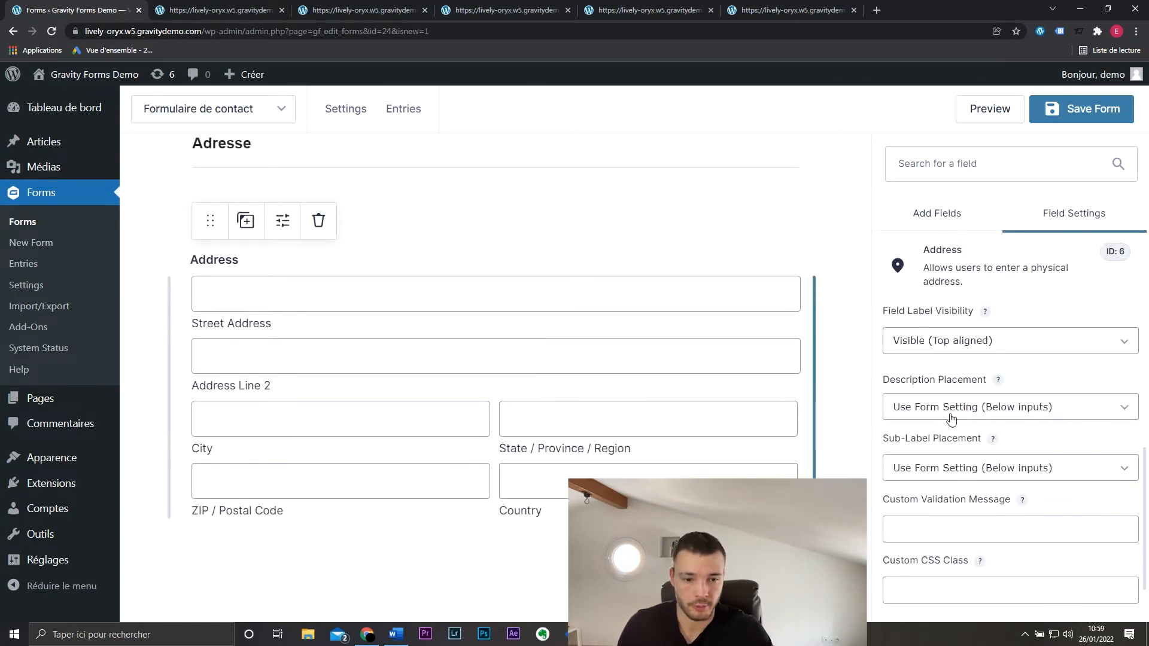
scroll(1027, 365, down, 2)
click(959, 568)
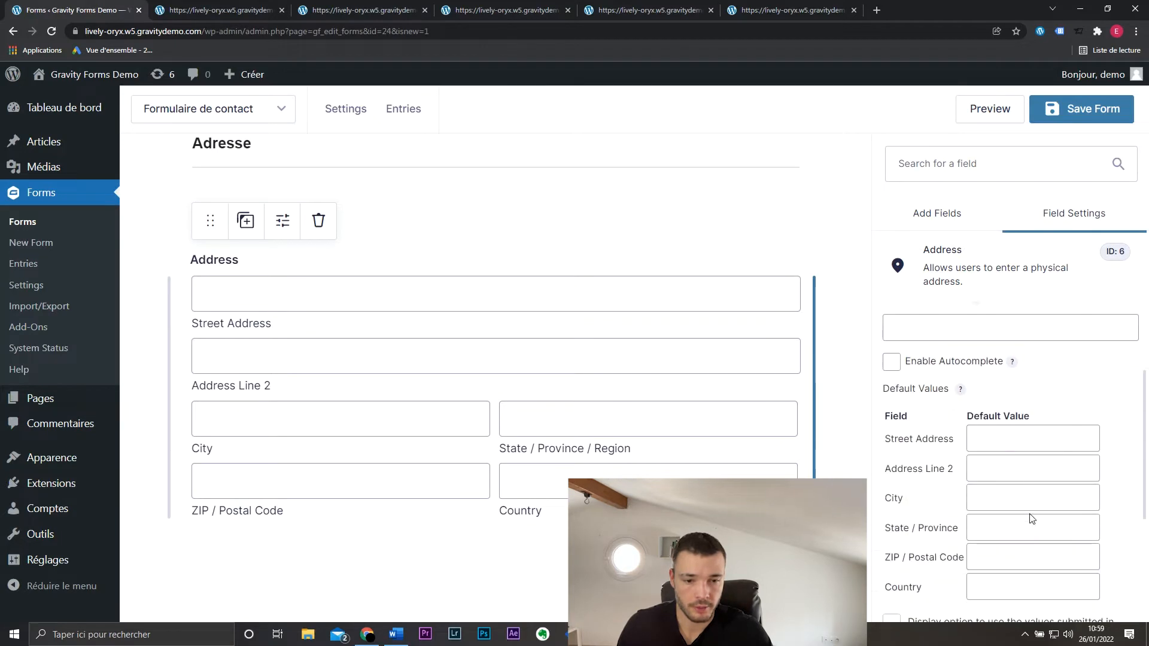
scroll(1038, 509, down, 4)
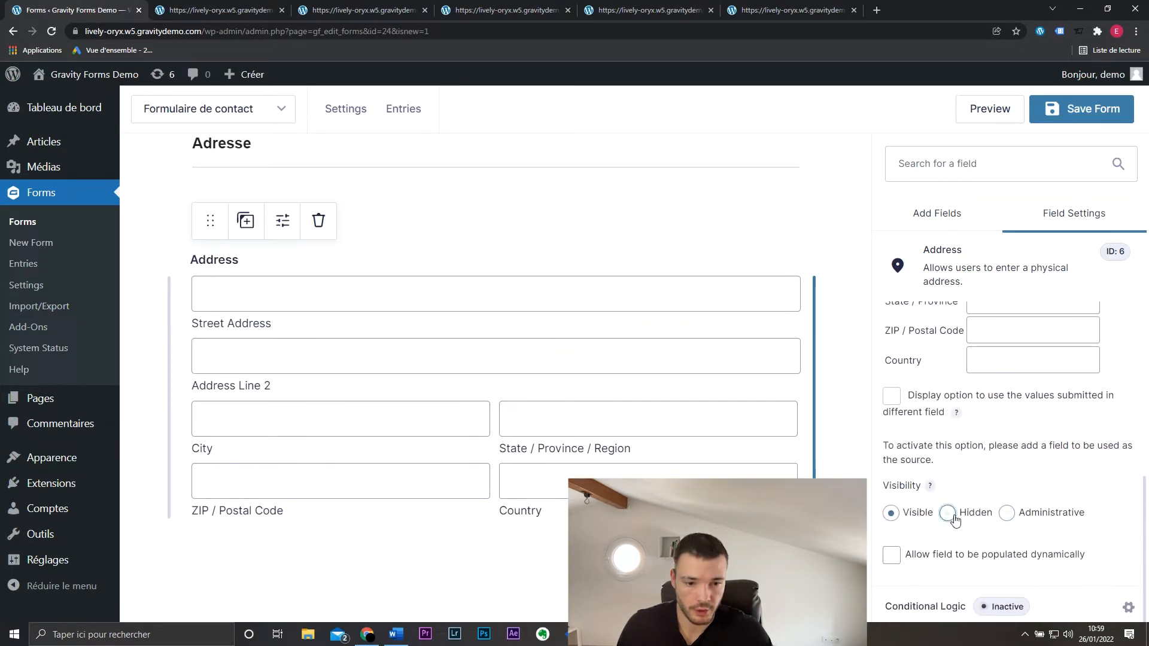
click(957, 418)
click(954, 455)
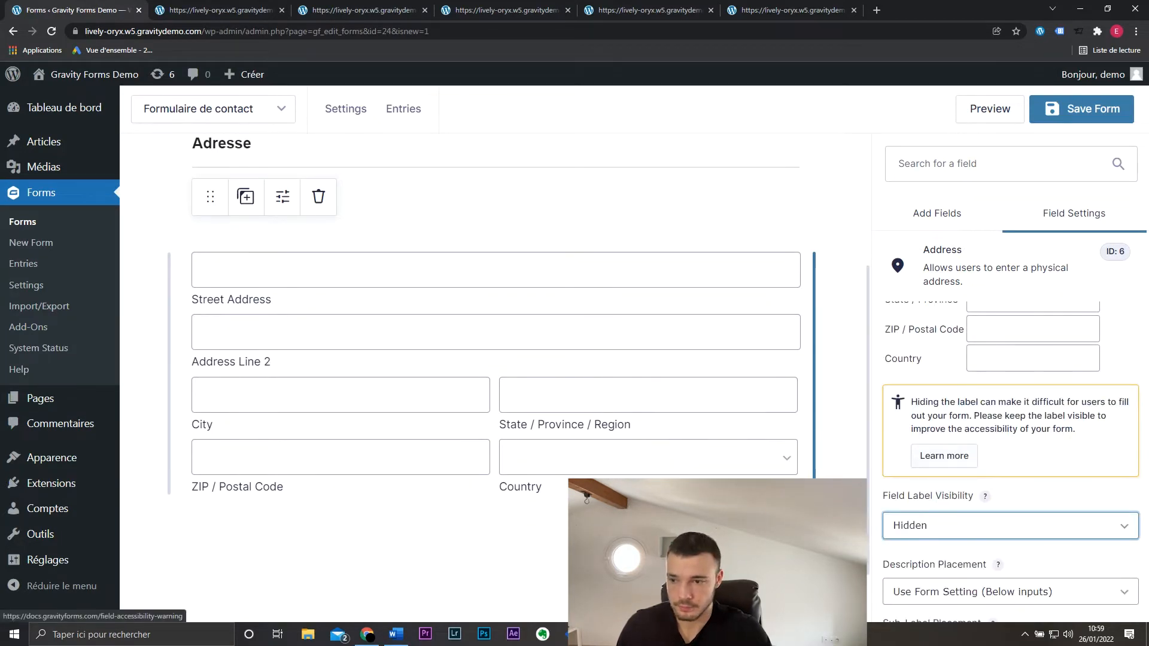
Review the Address field's general settings and try hiding its Country input, leaving it switched on.
scroll(996, 324, up, 4)
click(996, 324)
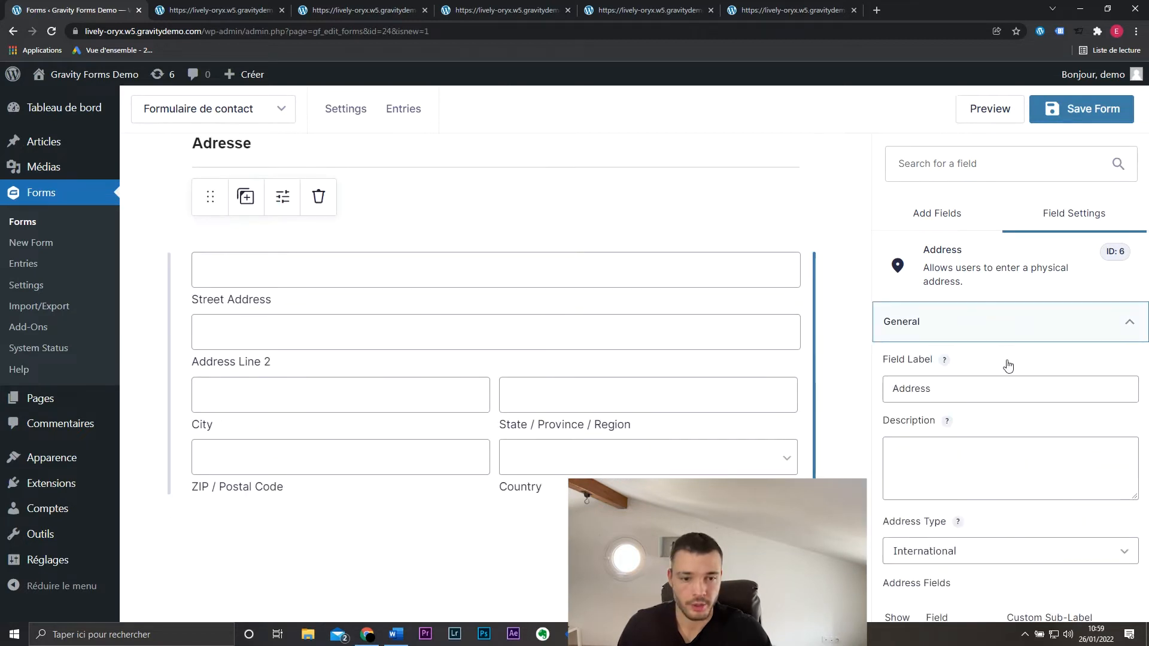
scroll(1026, 385, down, 5)
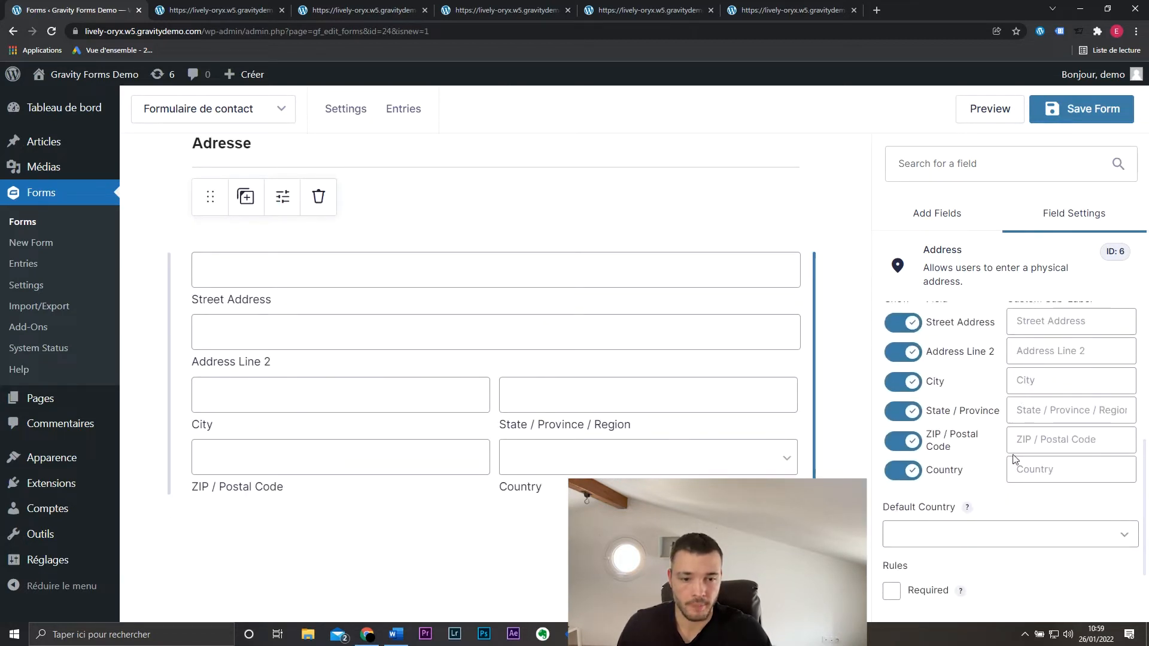
click(903, 471)
click(904, 470)
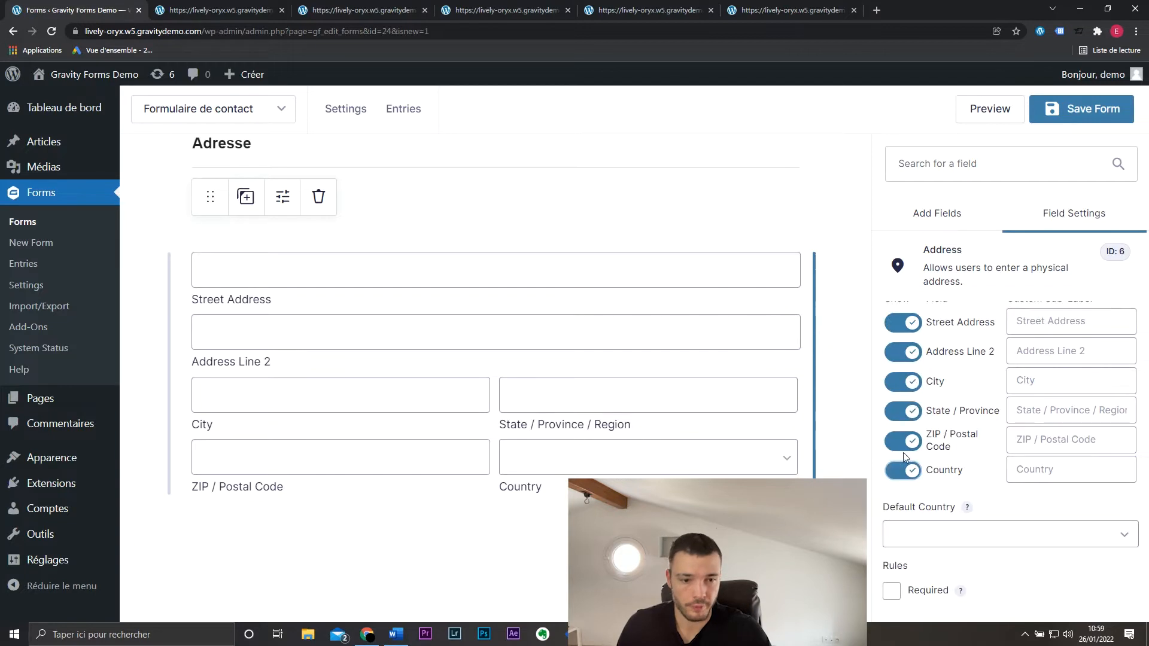
Add a Name field from the advanced field types below the address field.
click(937, 213)
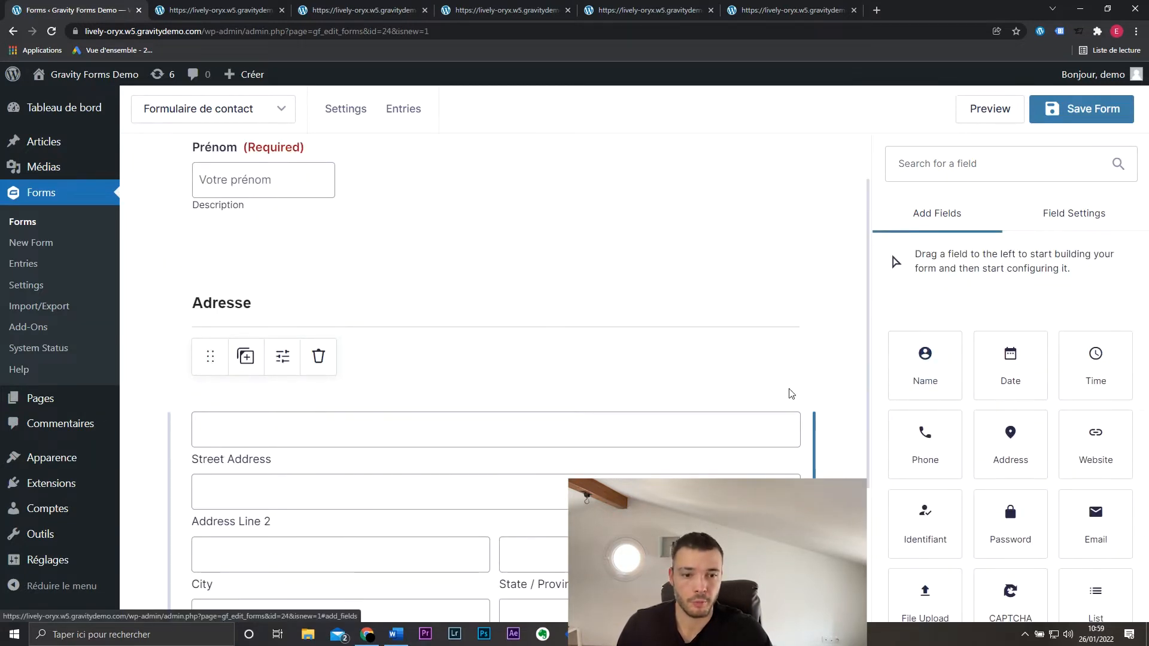
scroll(720, 411, down, 3)
drag(943, 392, 514, 520)
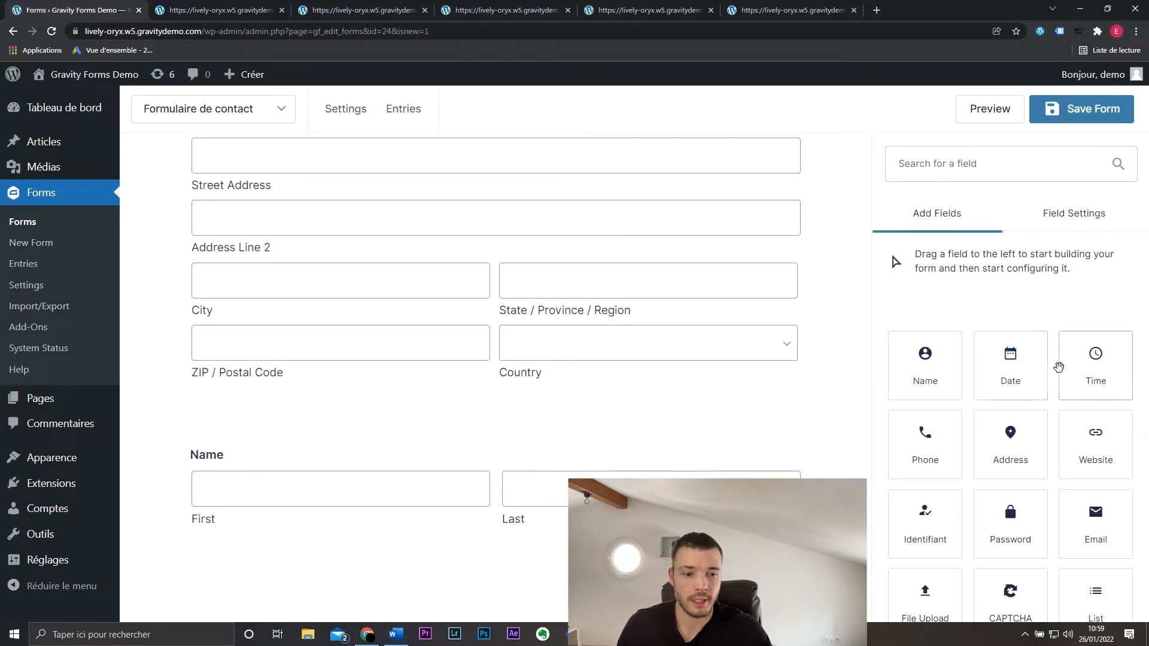
Look through the other advanced field types available for the form, down to Quiz and Enquête.
scroll(1028, 436, down, 3)
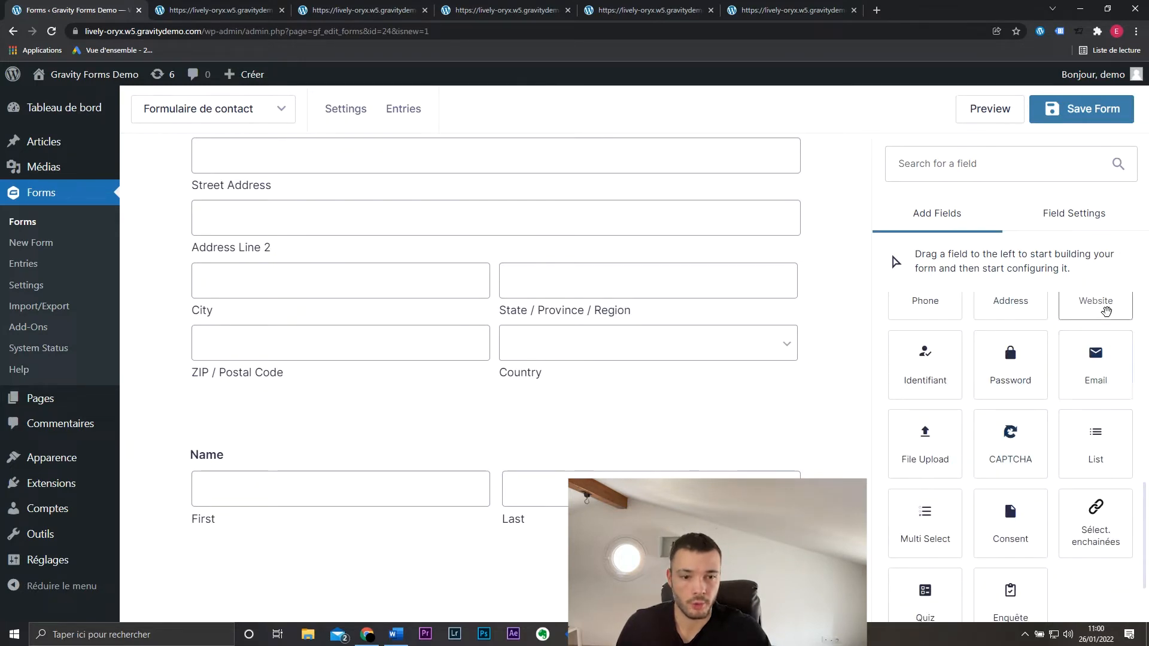
scroll(1102, 332, up, 1)
scroll(1101, 382, down, 1)
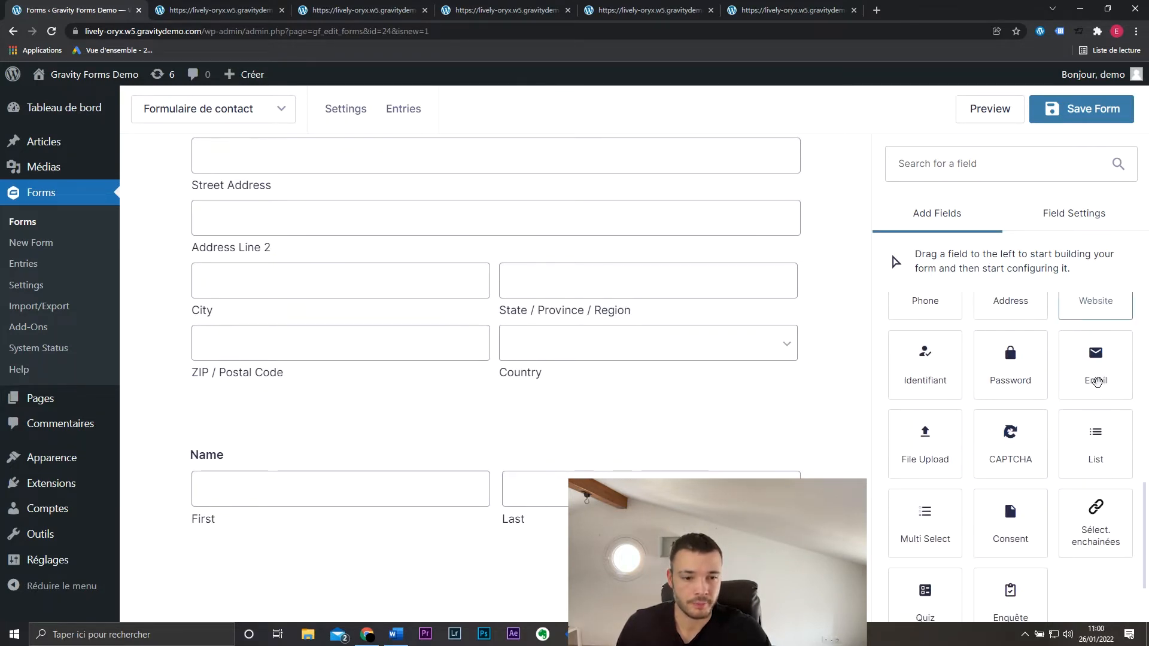
scroll(1029, 452, down, 1)
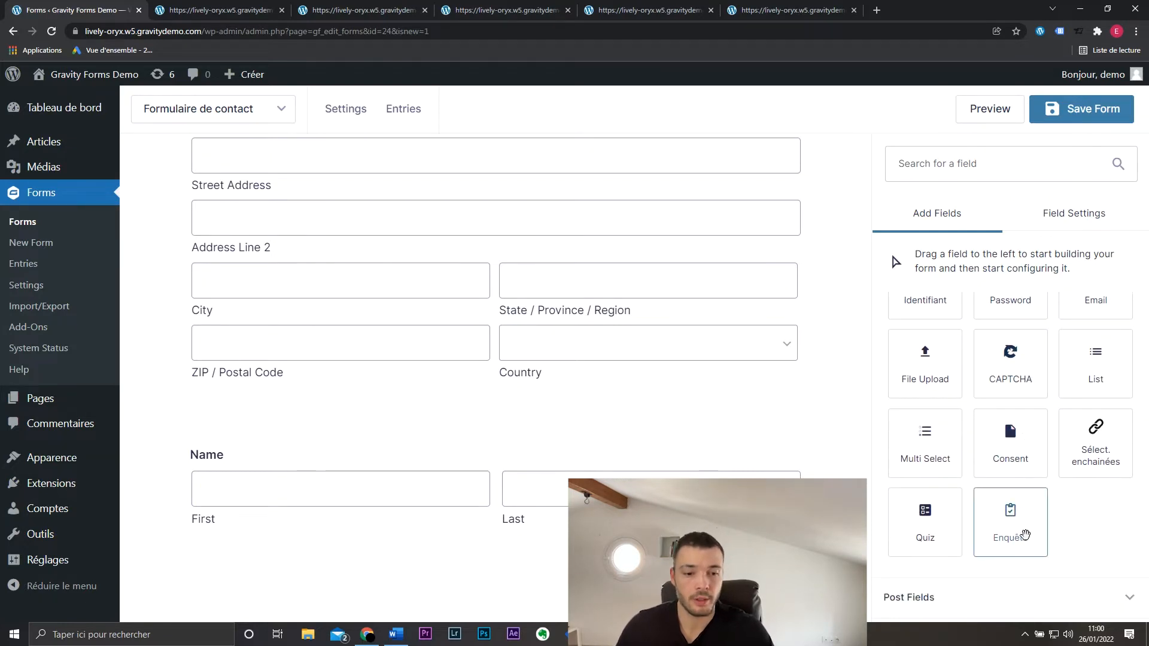
scroll(1019, 467, up, 2)
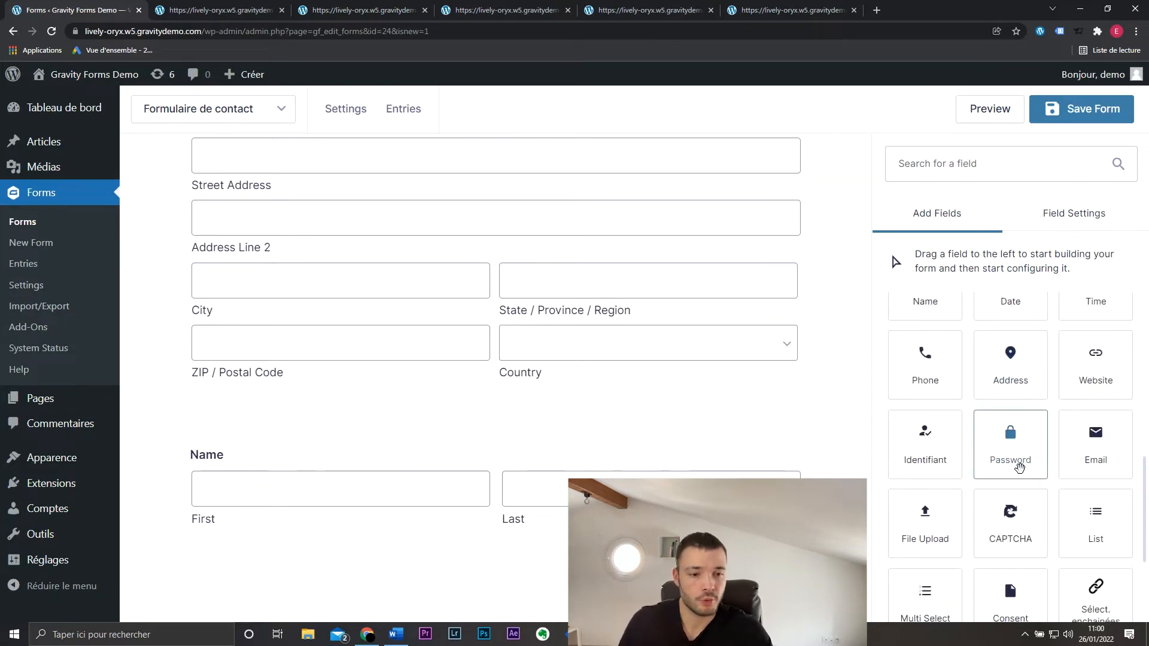
scroll(1068, 458, down, 1)
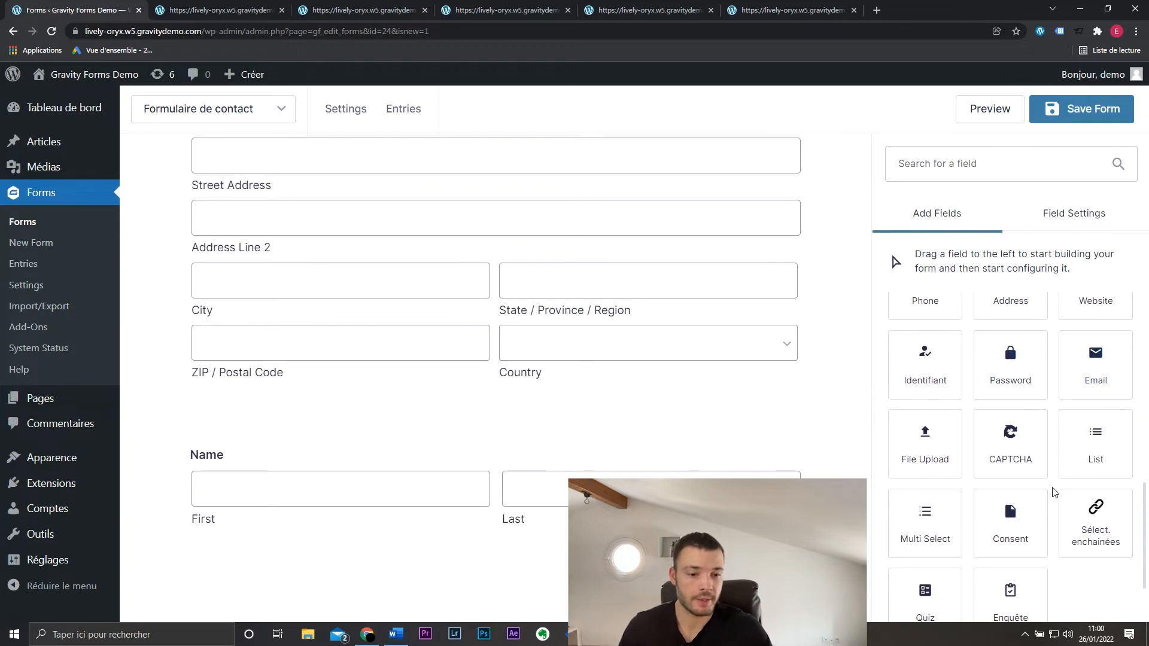
scroll(1053, 499, down, 2)
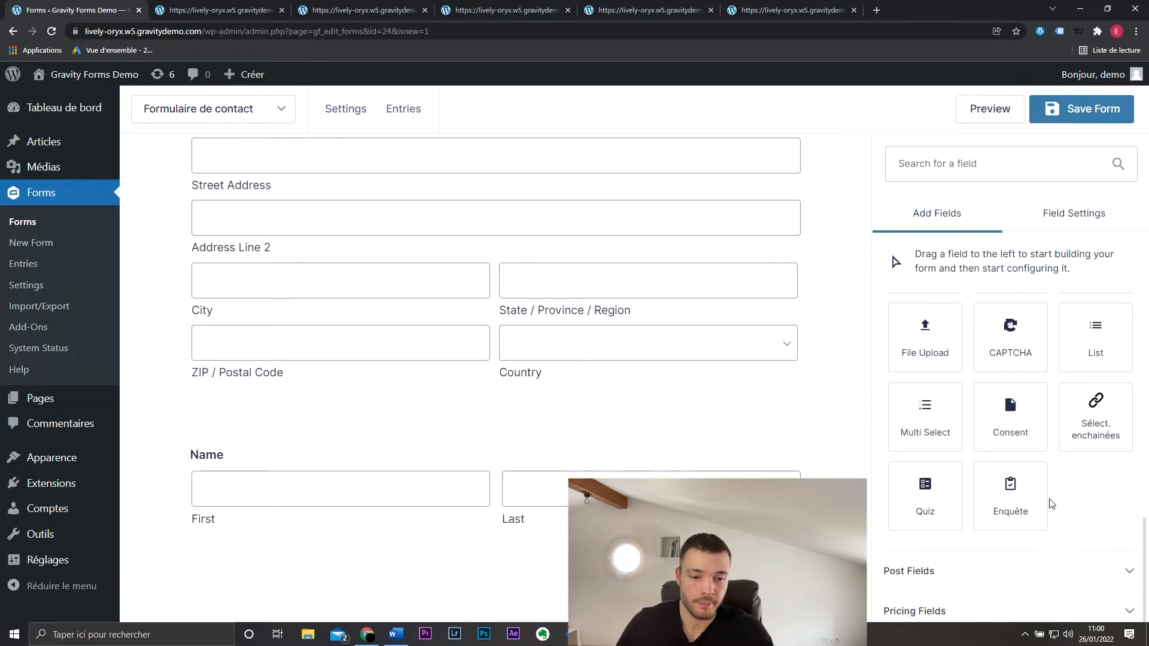
Examine the field types offered under Post Fields and Pricing Fields, and return to the standard fields.
click(959, 569)
scroll(1053, 483, down, 2)
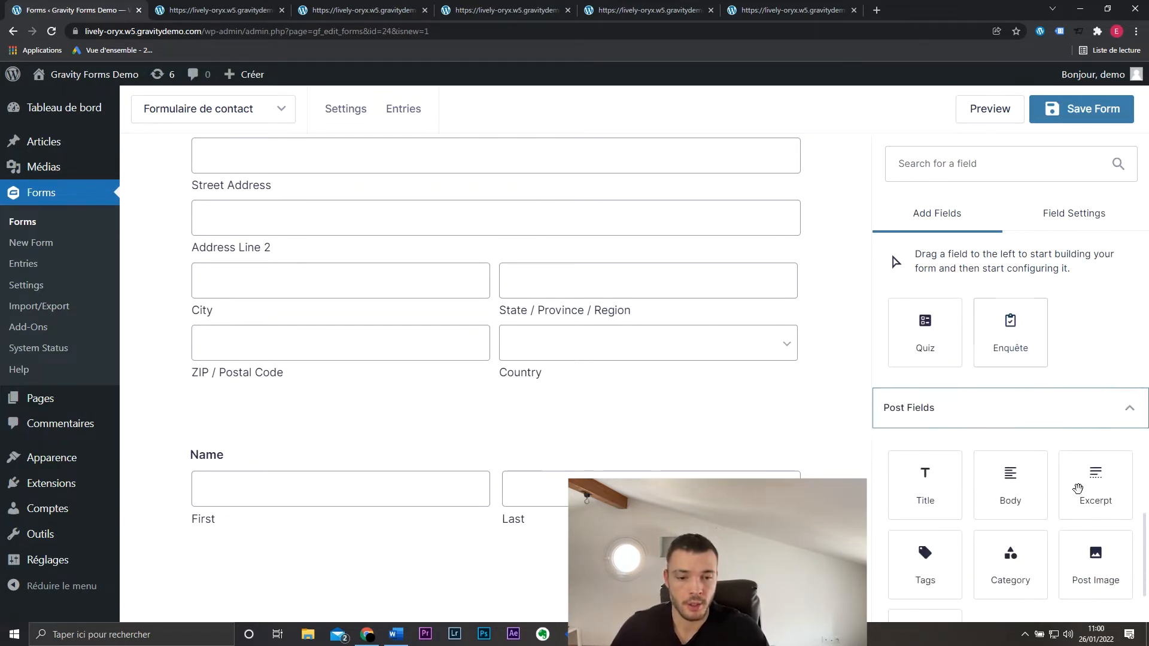
scroll(1006, 479, down, 2)
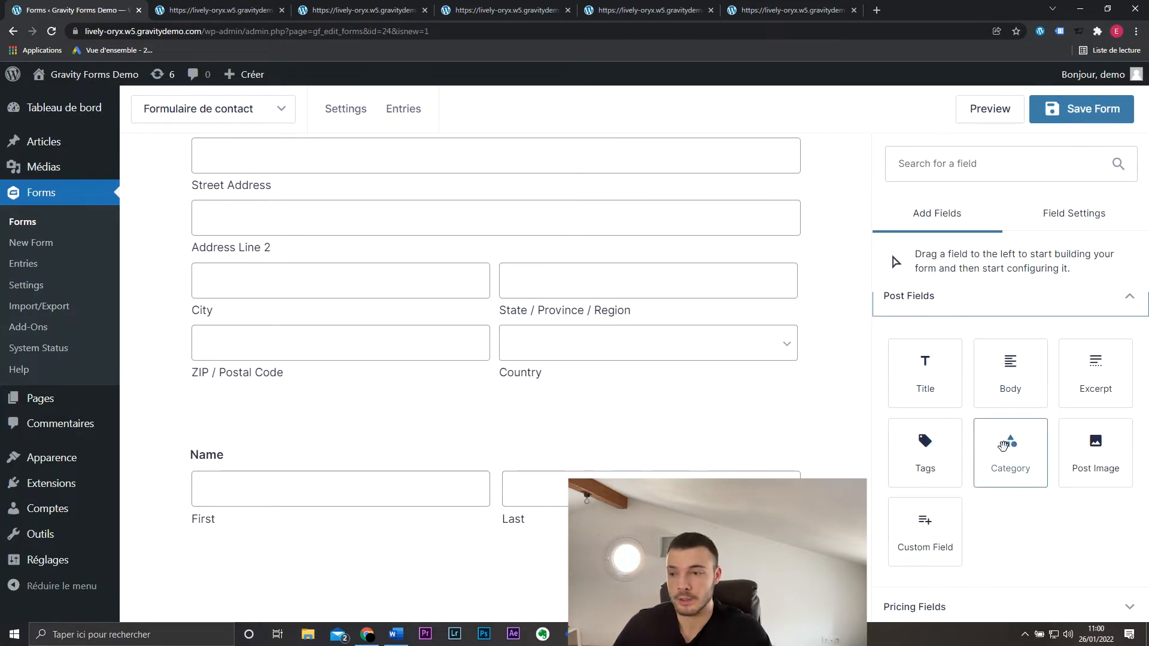
mouse_move(70, 147)
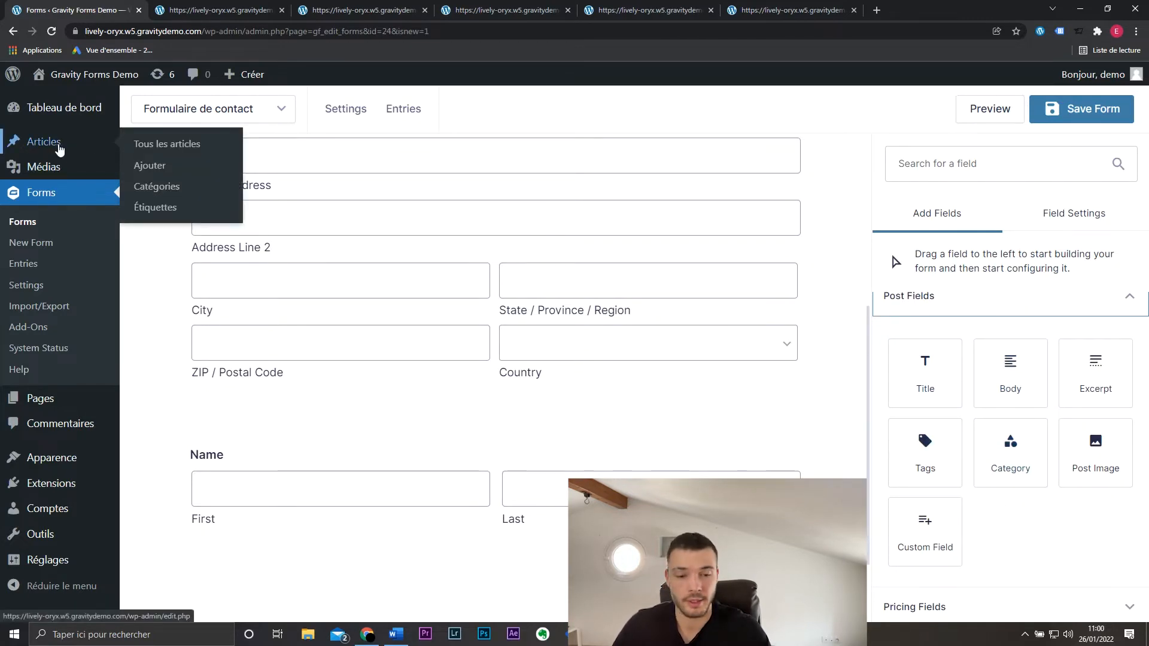
click(1017, 606)
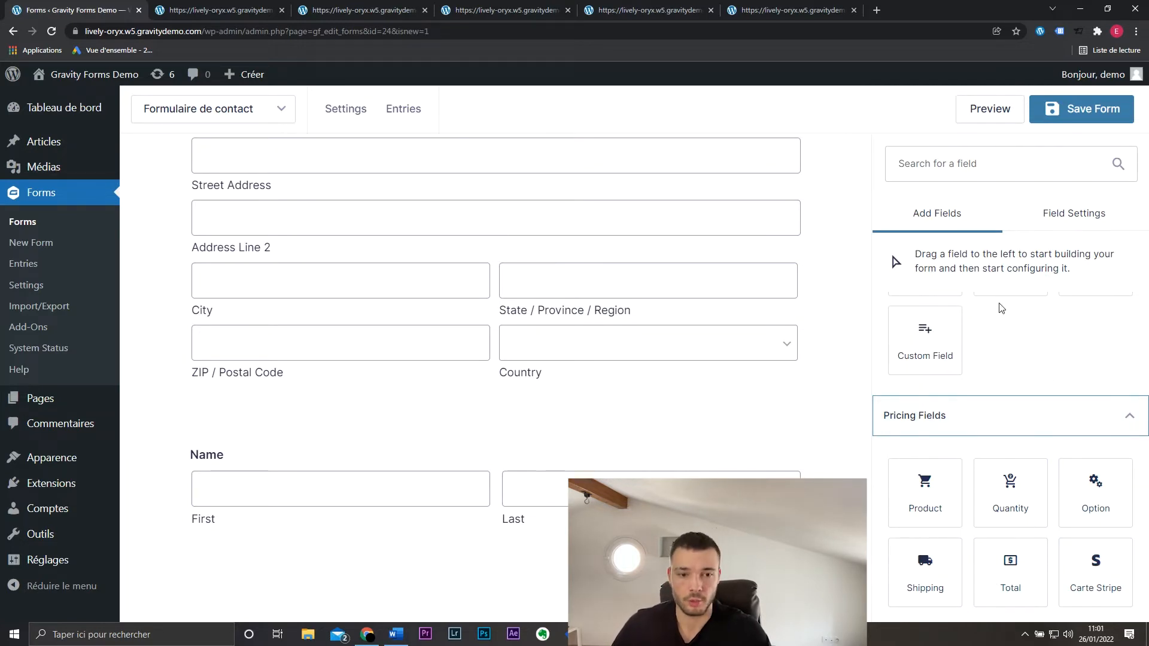
scroll(1033, 410, up, 3)
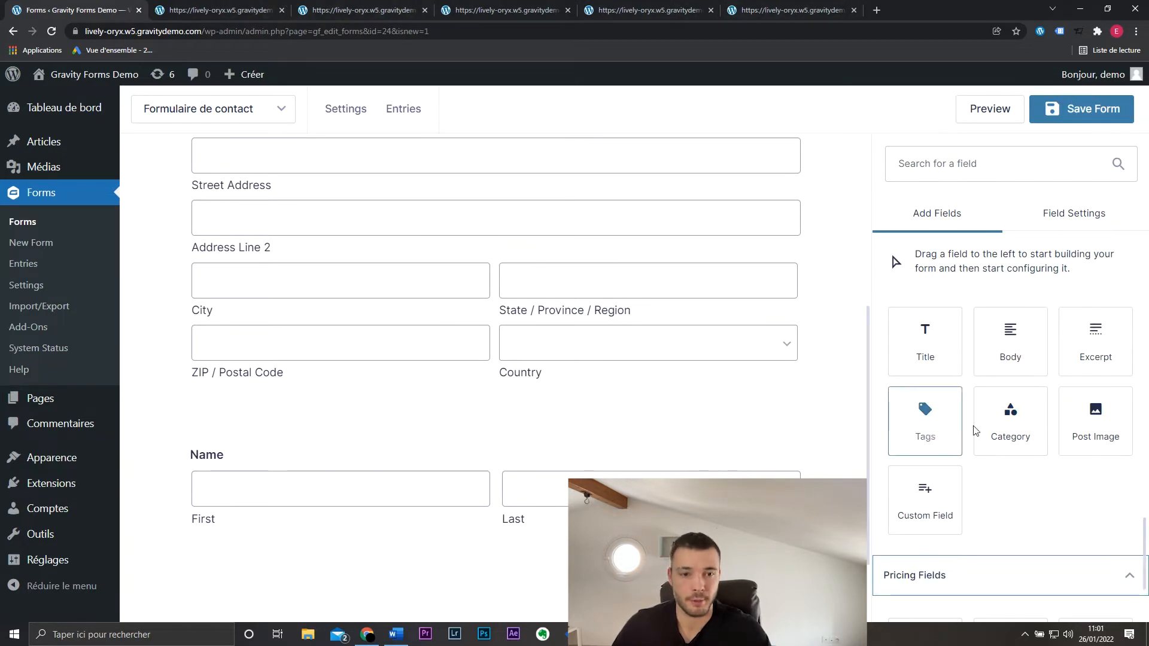
scroll(987, 413, up, 5)
drag(1016, 396, 706, 291)
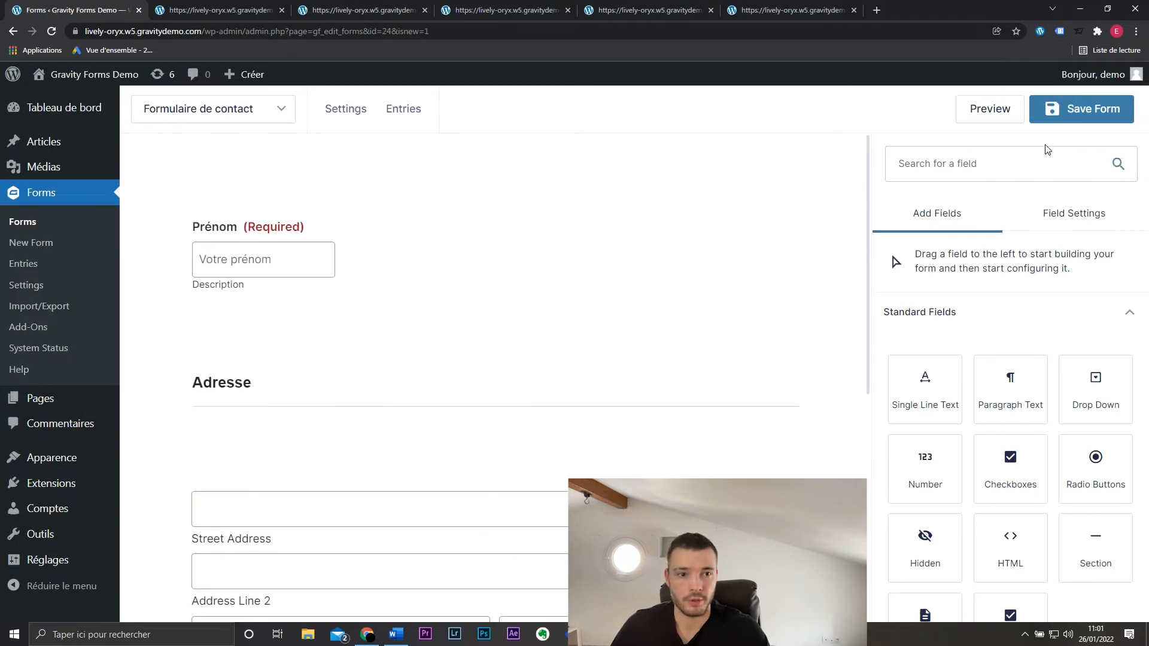
Save the form and open its general form settings.
click(1082, 107)
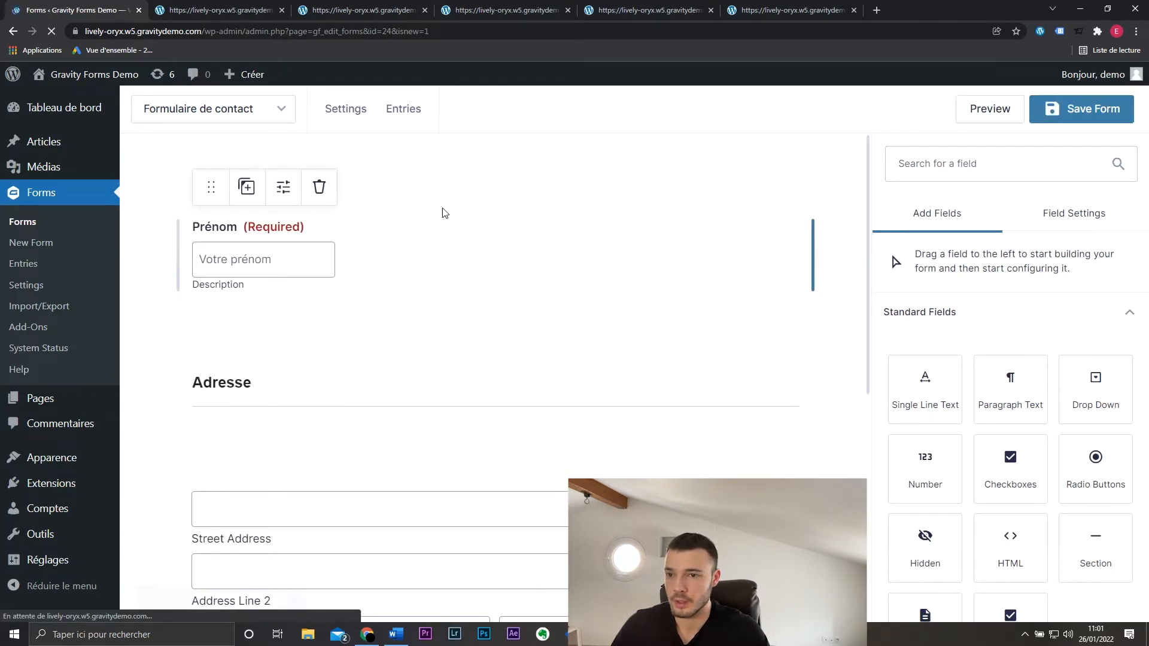
mouse_move(350, 114)
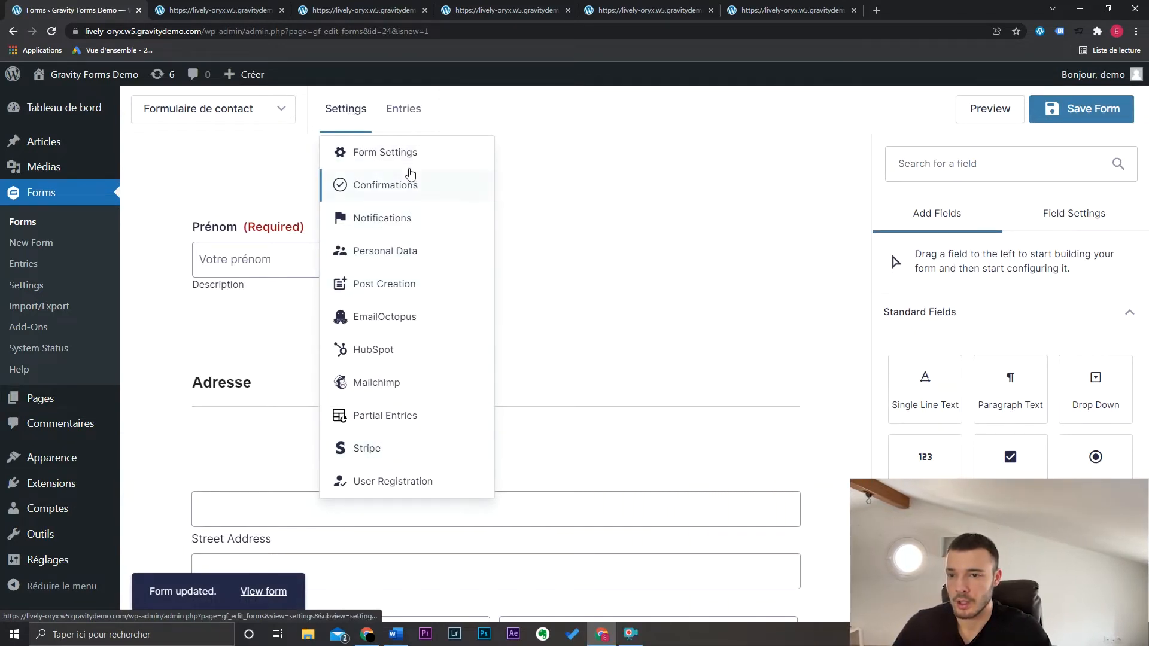
click(410, 154)
Set the form button's text to "Envoyer mon message".
scroll(1080, 325, down, 5)
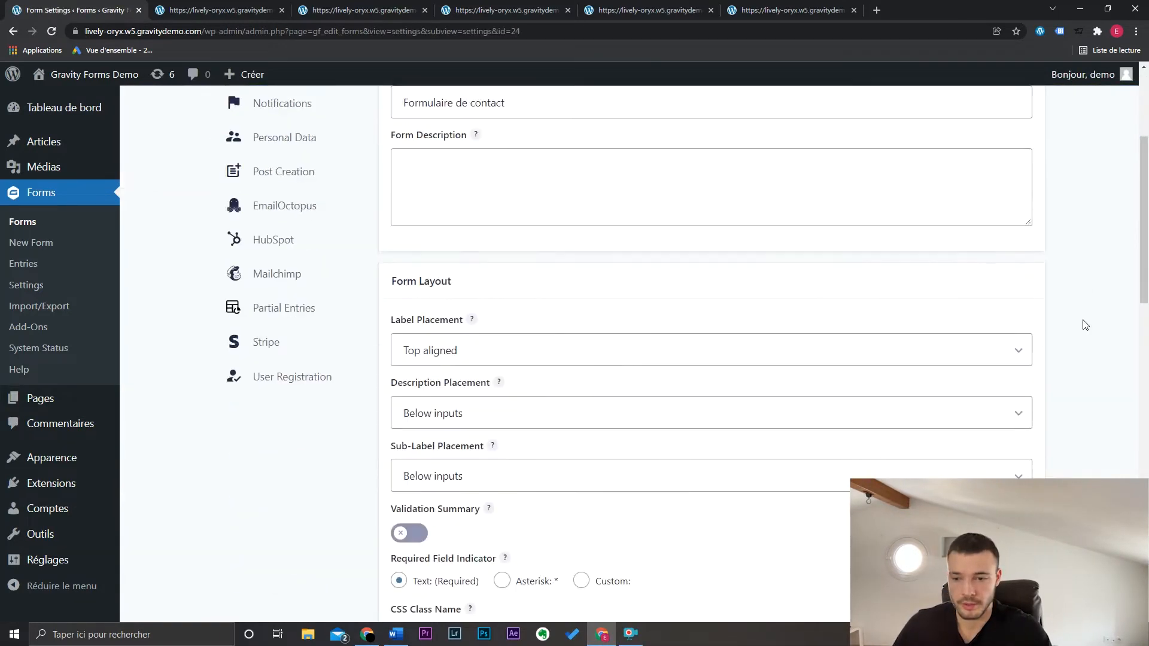
scroll(1083, 324, down, 6)
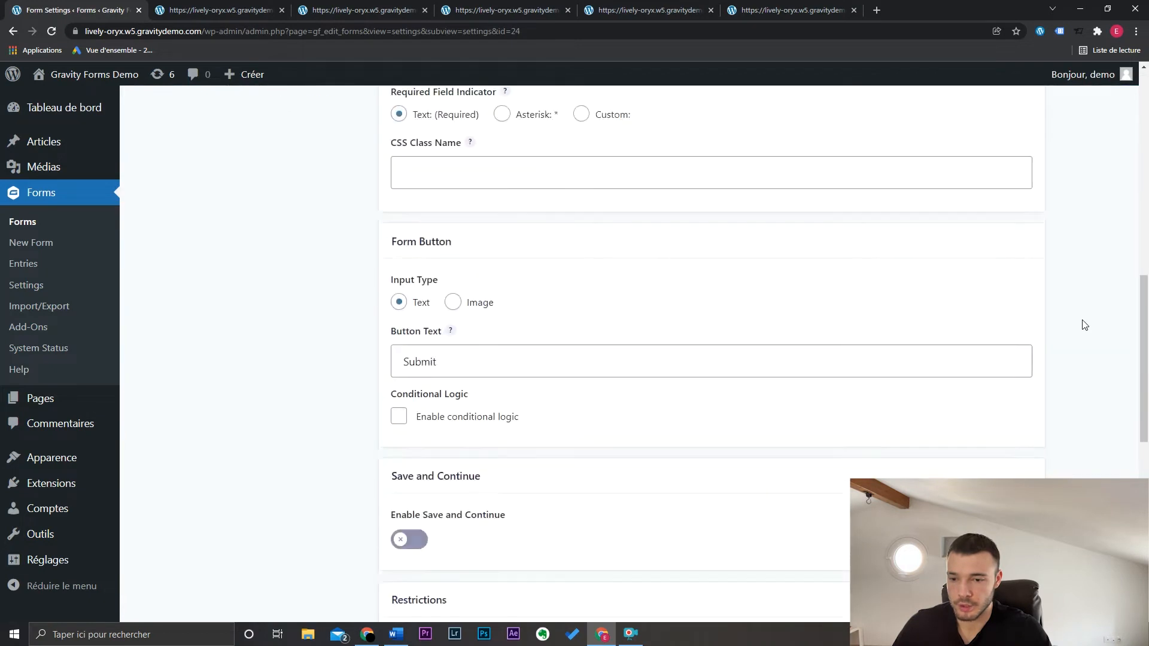
double_click(468, 323)
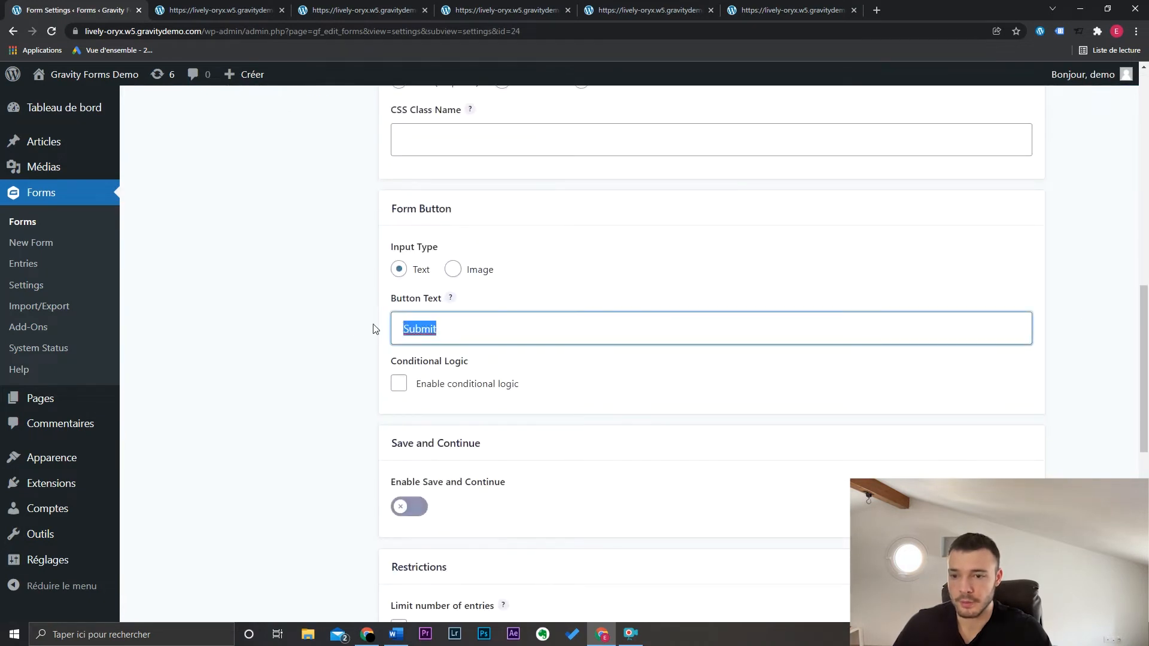
text(Envoyer )
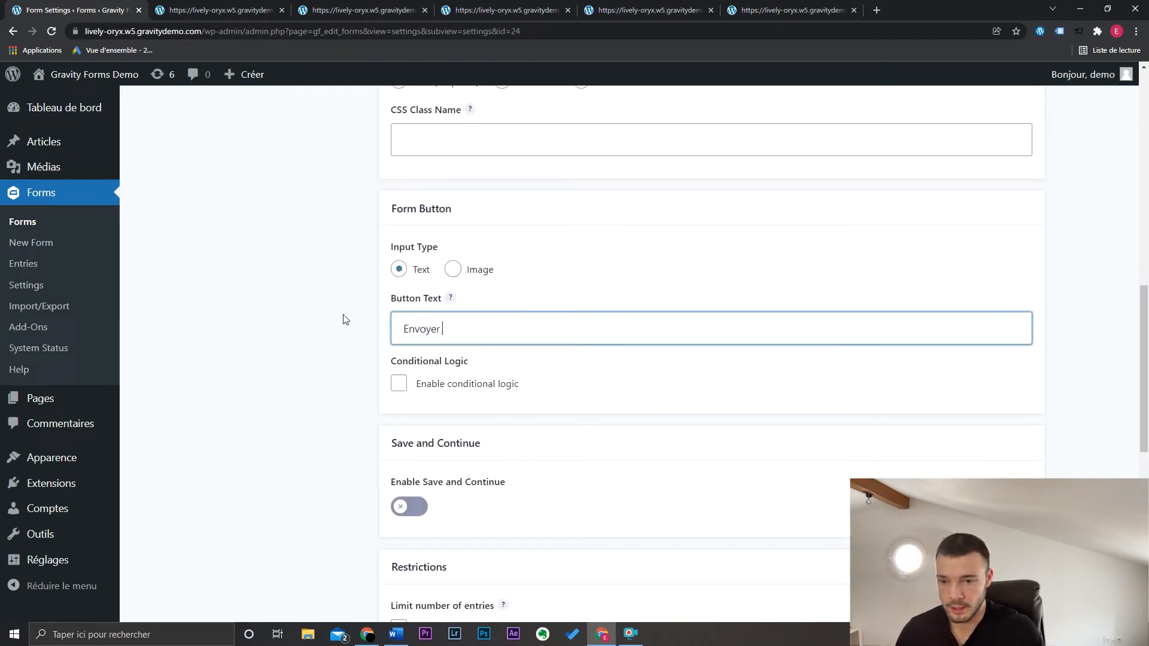
text(mon message)
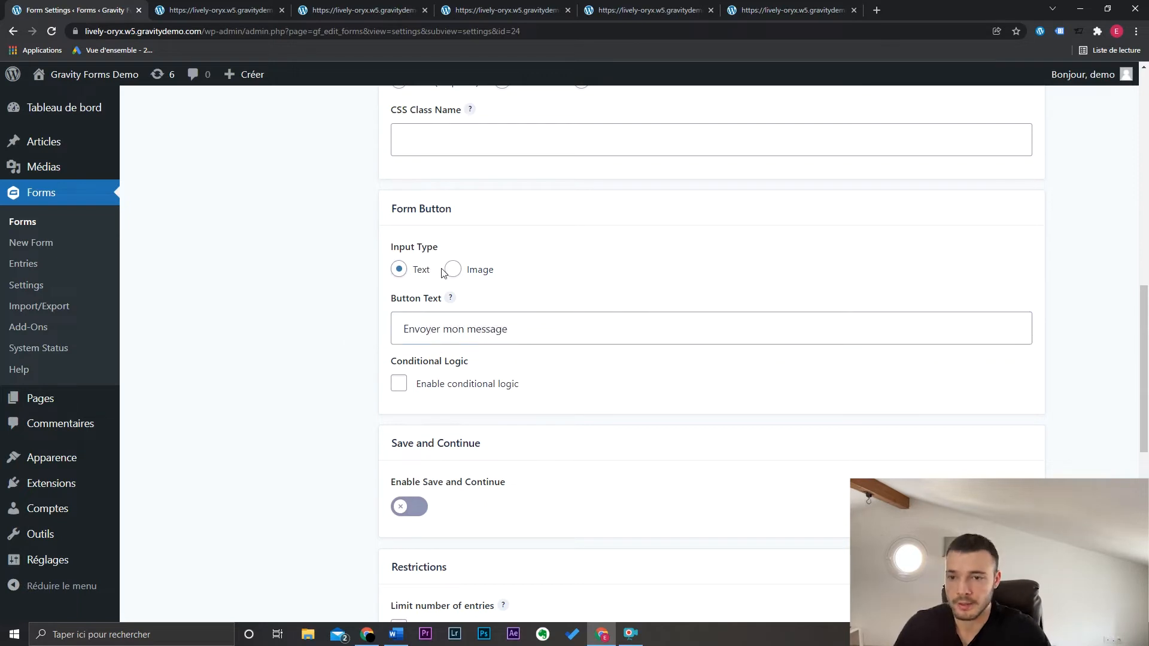
Try the Image input type and the conditional logic option for the form button, restoring the Text type without conditional logic.
click(453, 269)
click(399, 270)
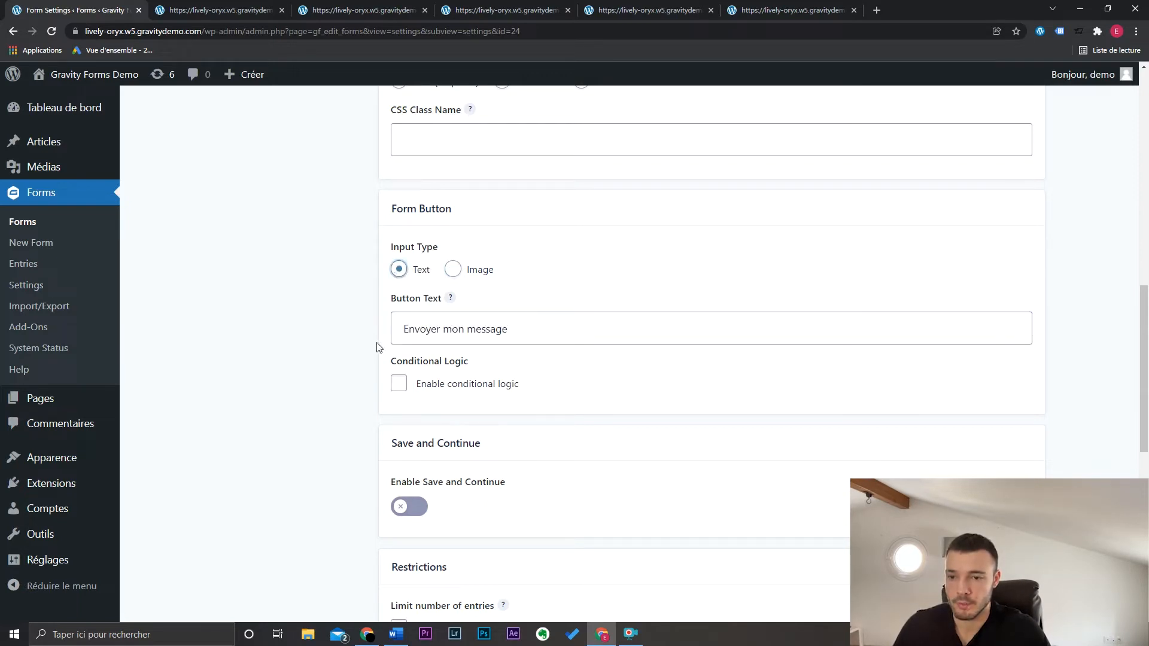
click(400, 386)
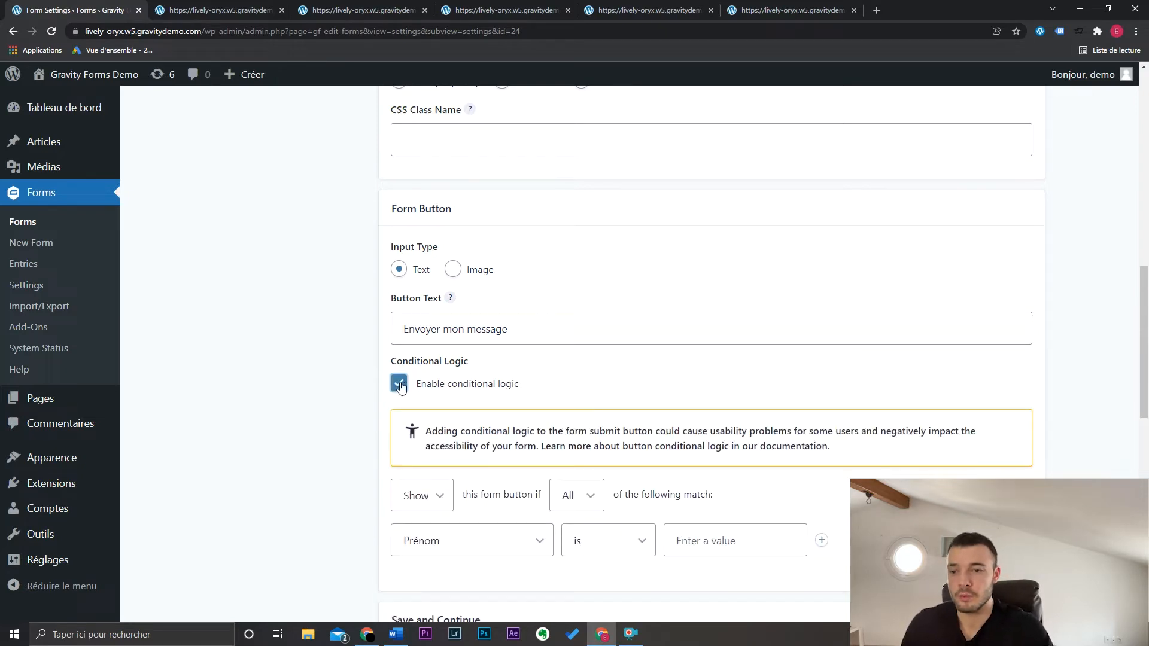
click(401, 386)
Enable the anti-spam honeypot in the form options and save the form settings.
scroll(399, 383, down, 1)
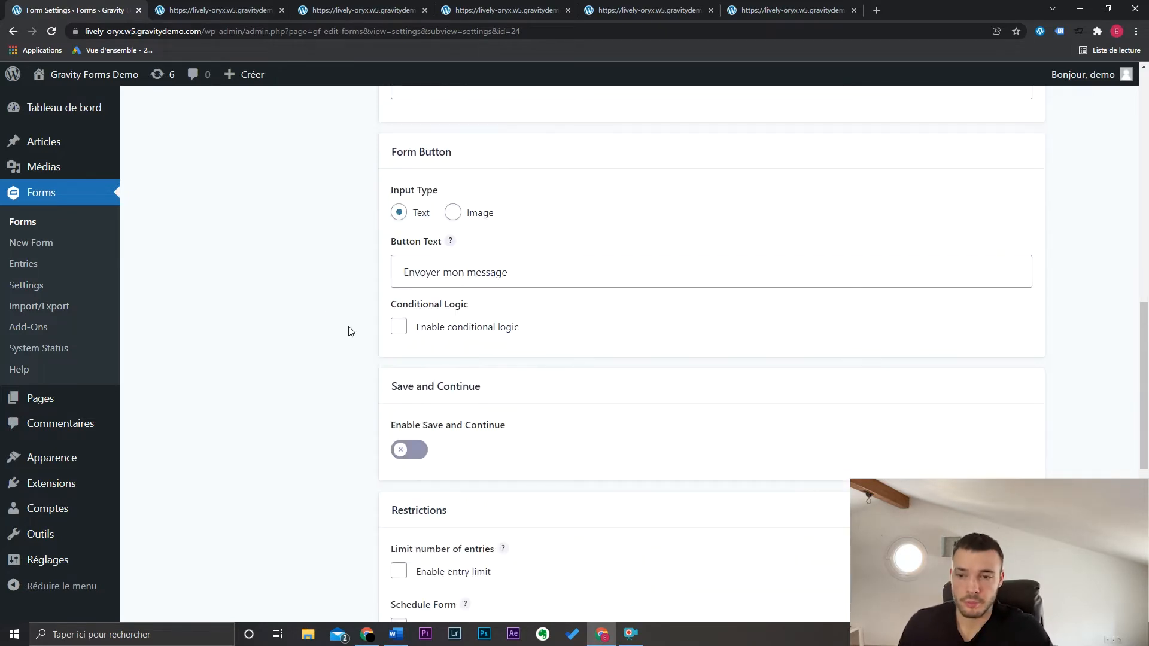
scroll(359, 368, down, 7)
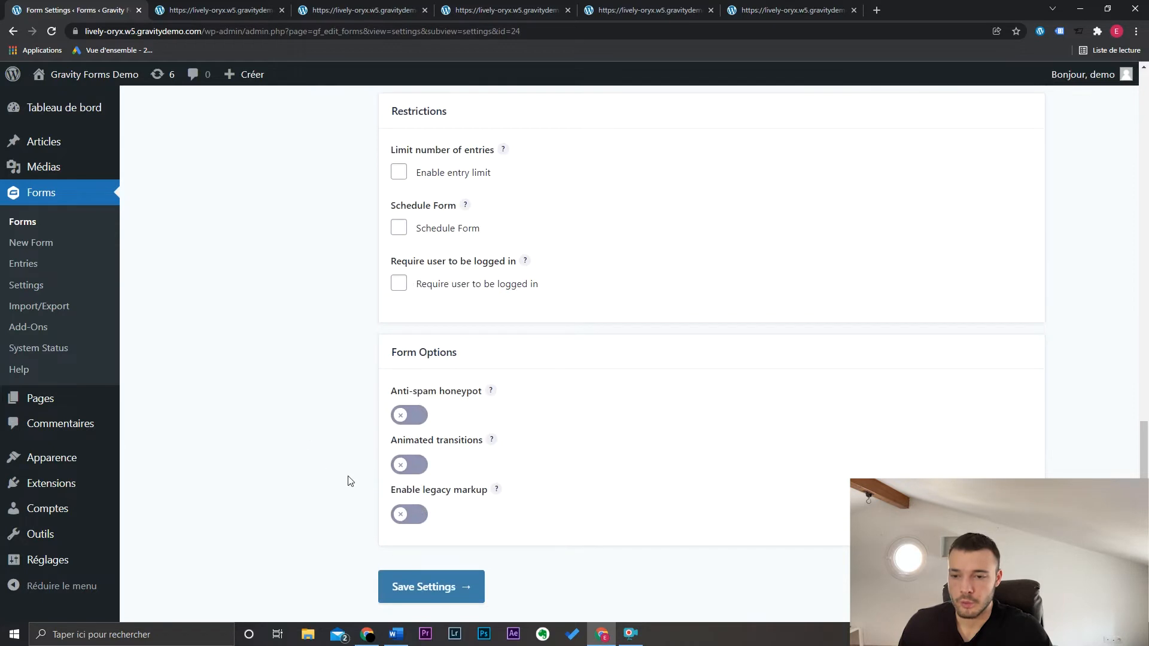
click(414, 417)
click(434, 586)
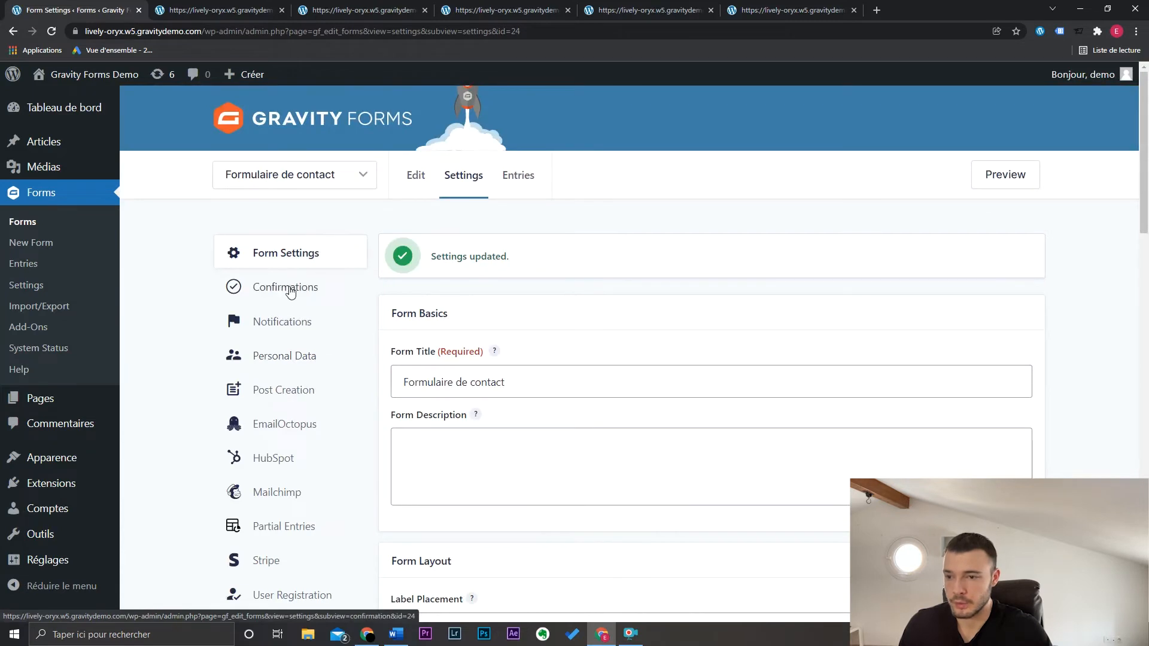
Open the form's Default Confirmation for editing and display its message.
click(290, 290)
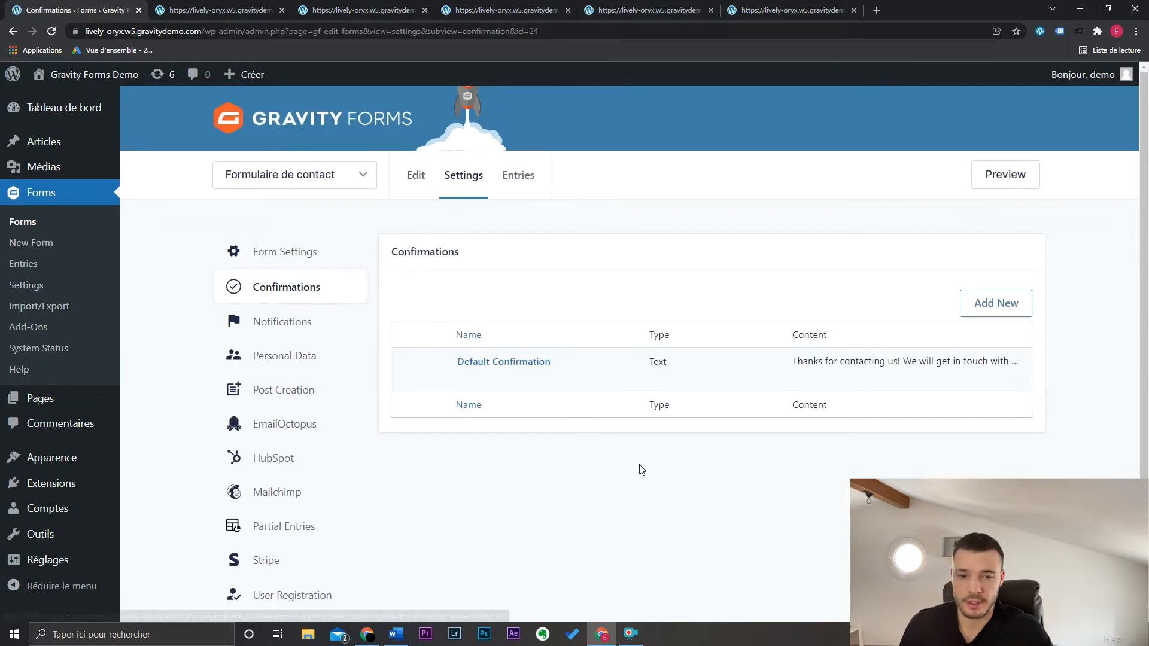
mouse_move(628, 390)
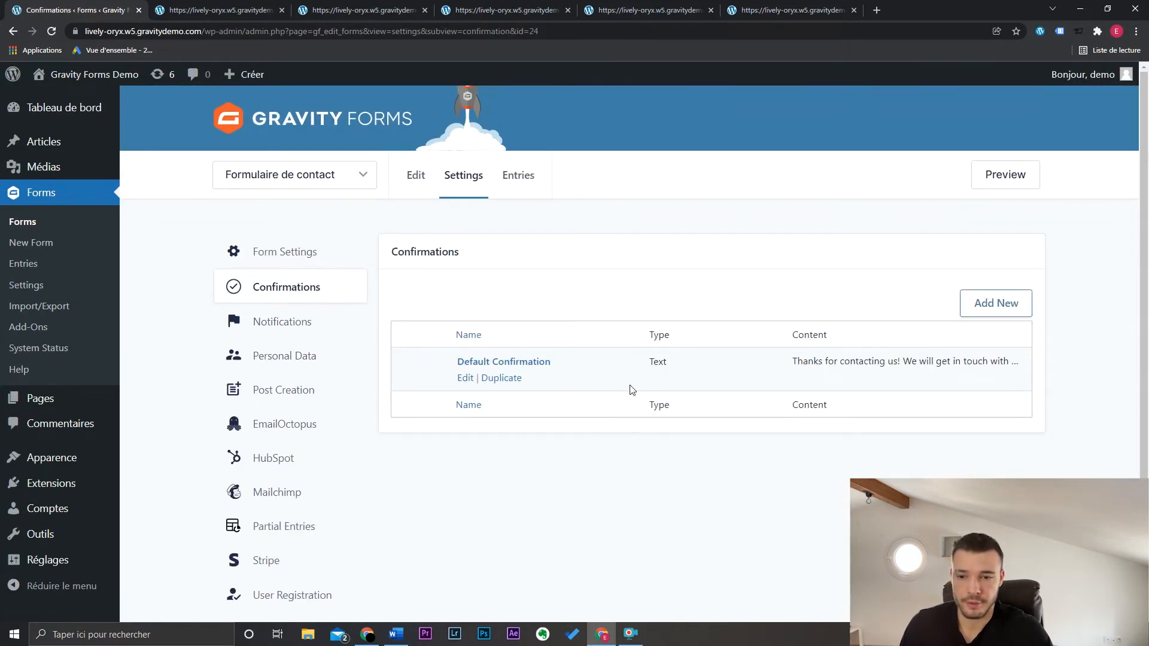
click(466, 381)
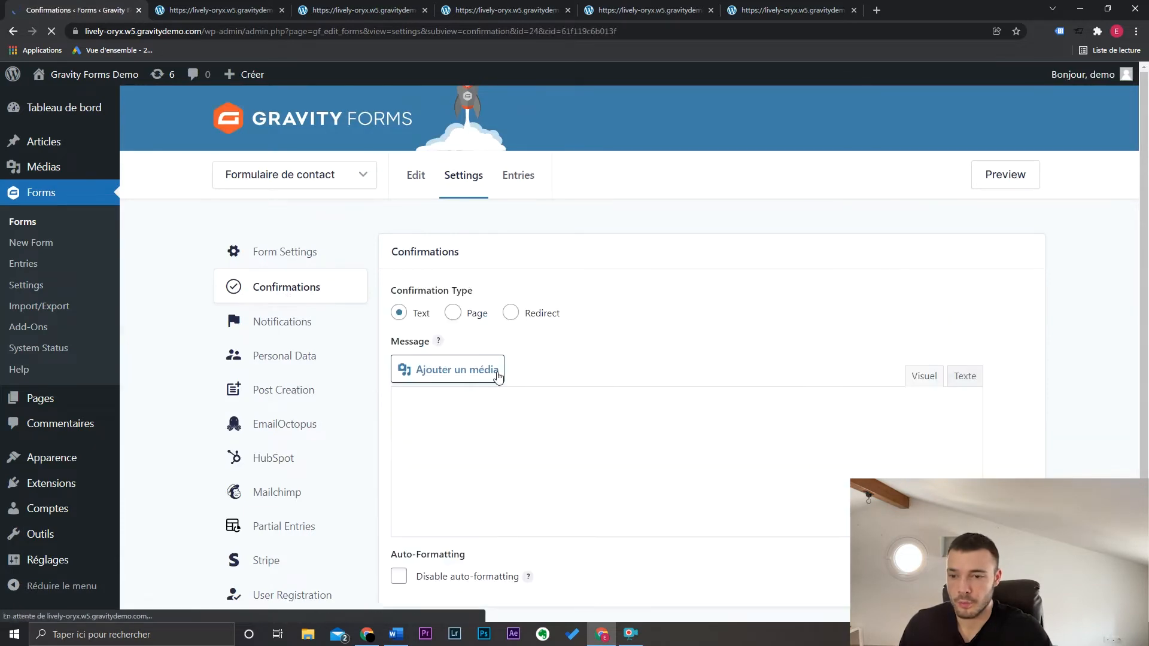
scroll(595, 406, down, 3)
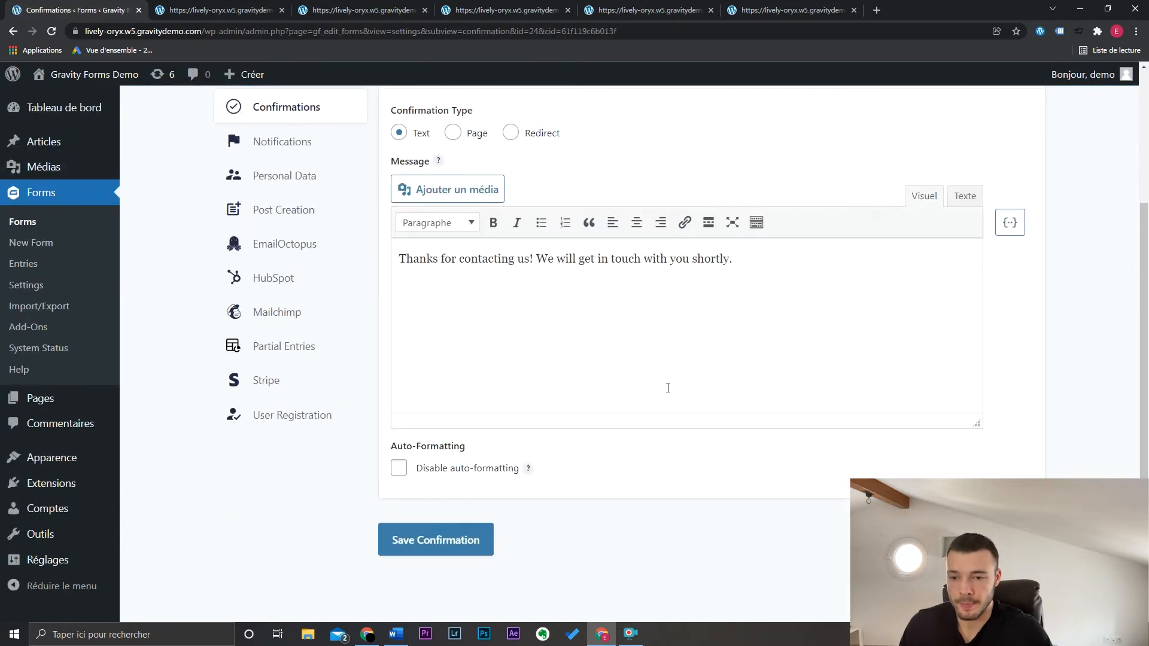
Try the Page and Redirect confirmation types for the Default Confirmation, checking which pages can be selected.
click(453, 132)
click(494, 323)
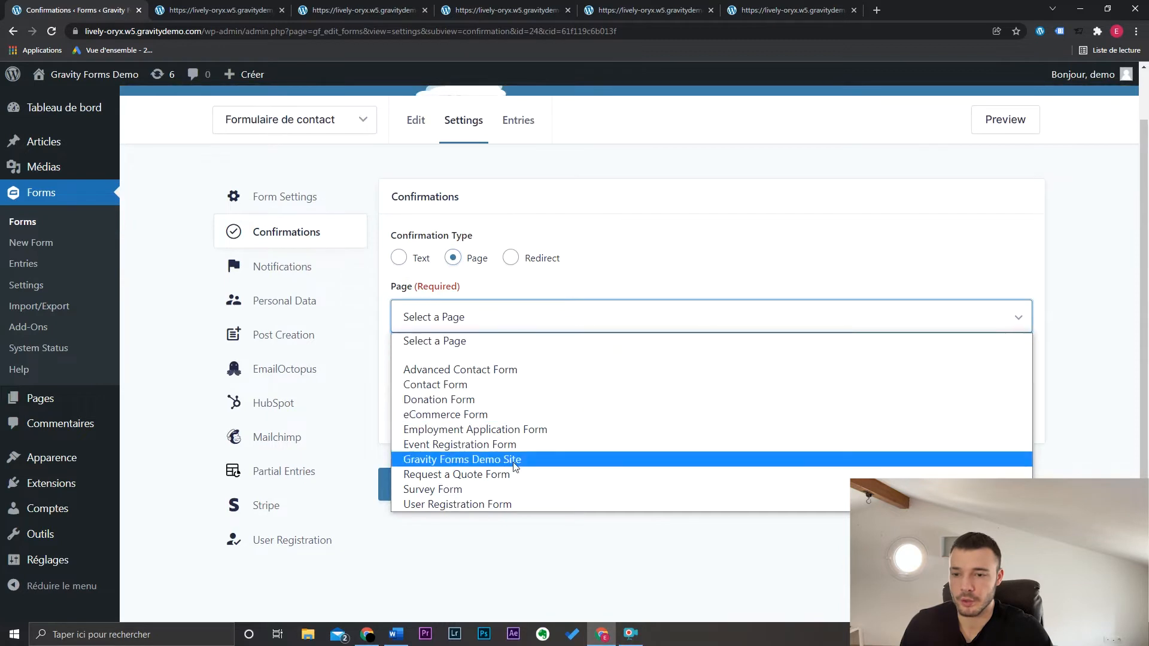
click(526, 308)
click(511, 258)
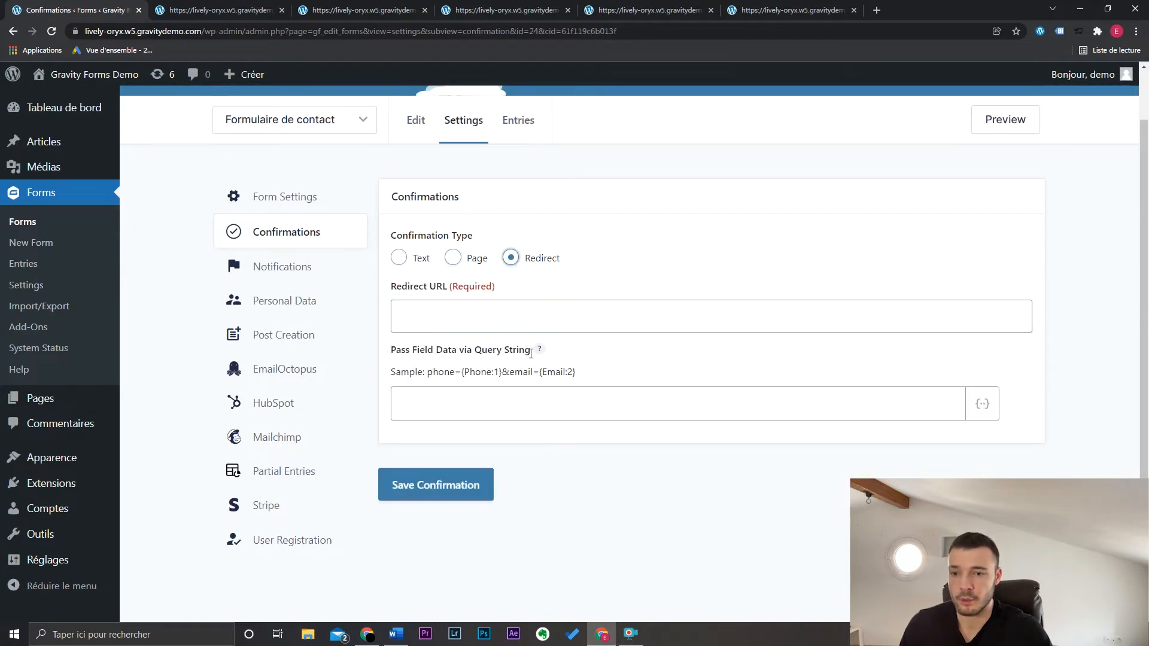
Open the form's Admin Notification for editing and examine its Send To Email setting.
click(287, 266)
click(613, 112)
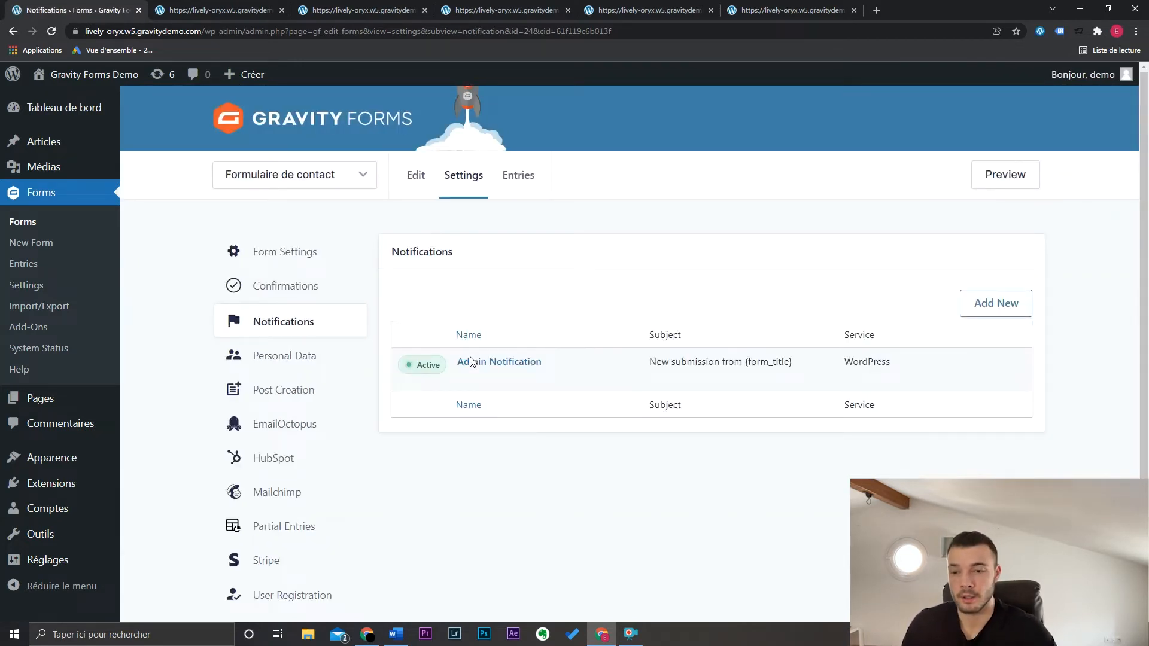
mouse_move(472, 363)
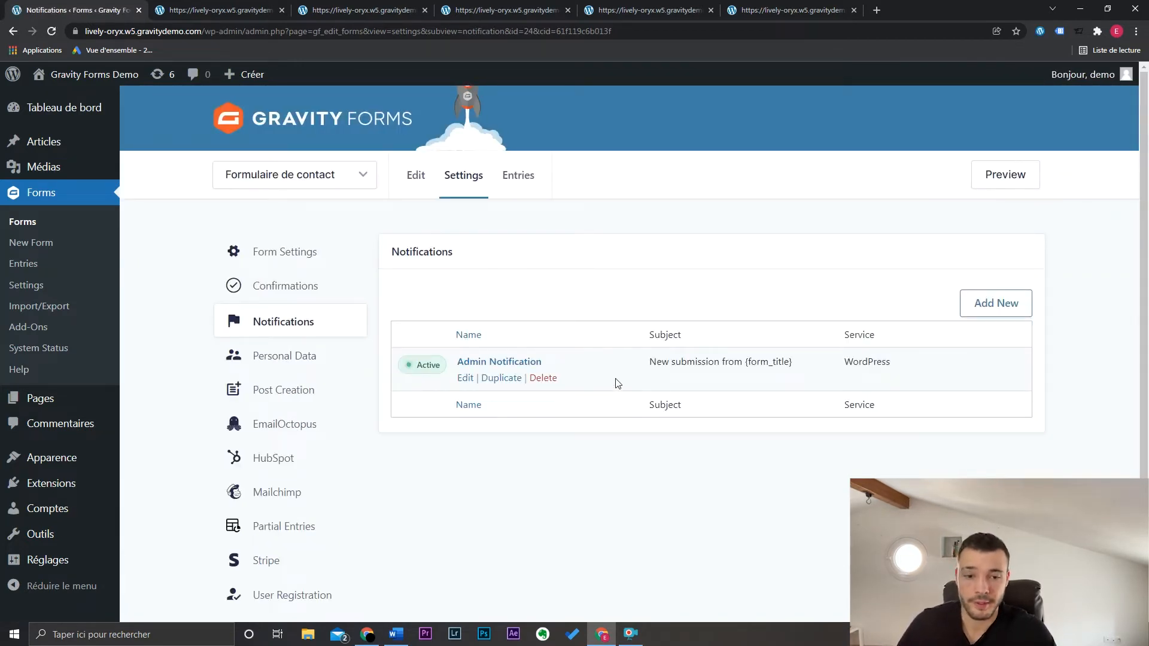
click(466, 379)
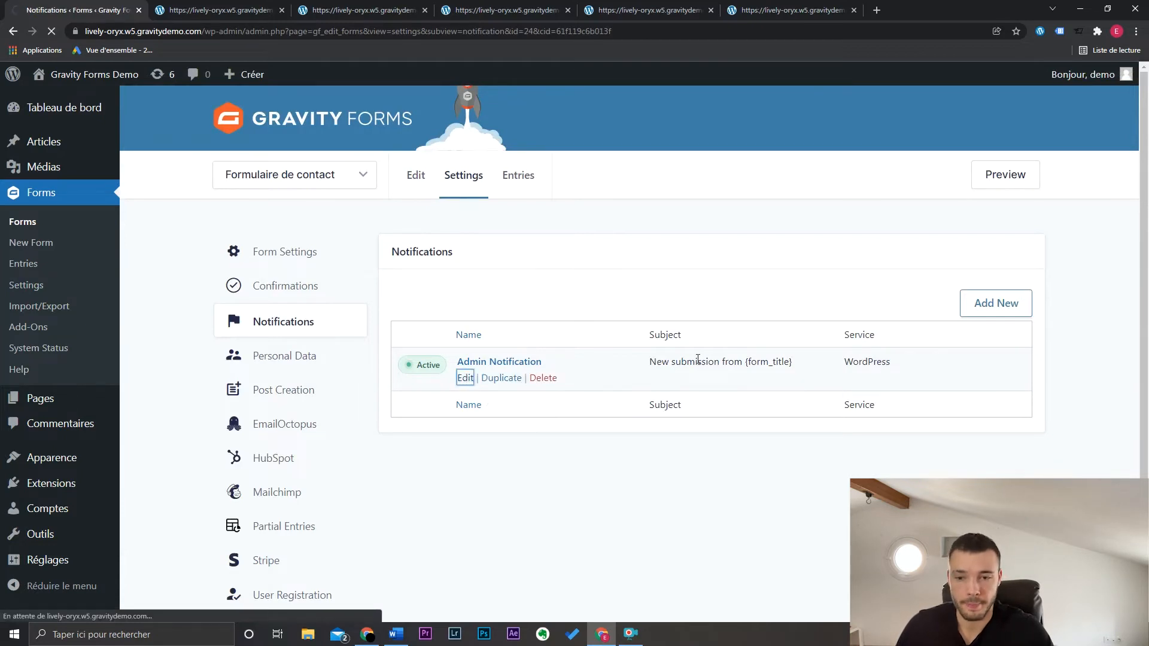
scroll(933, 352, down, 3)
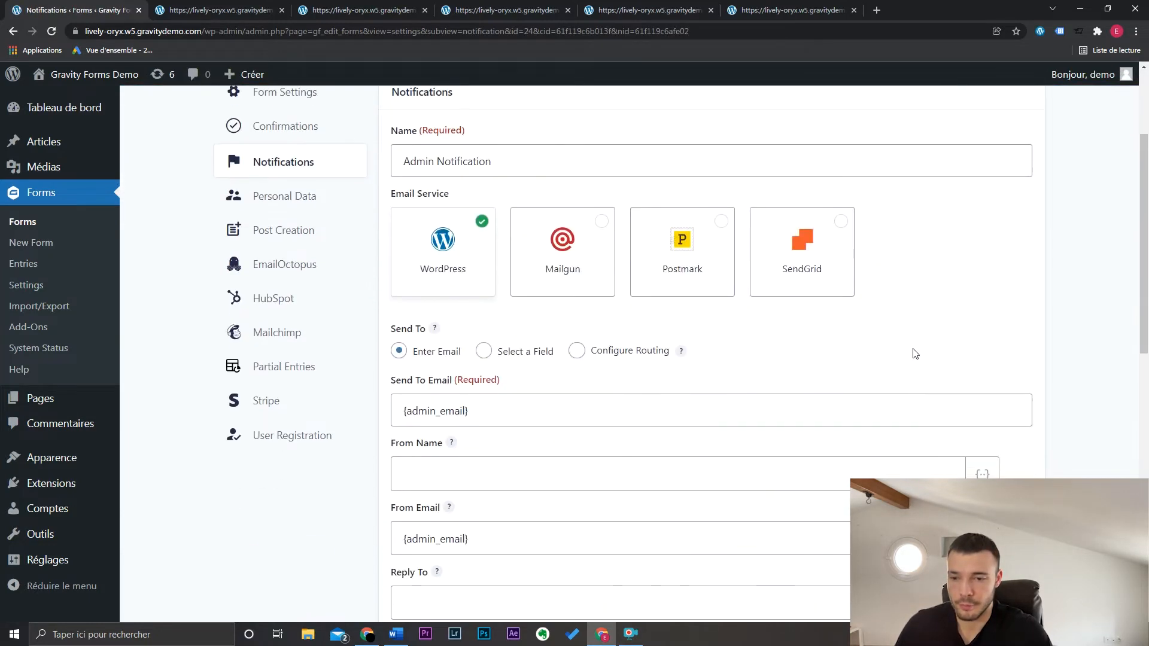
drag(503, 409, 395, 404)
click(513, 410)
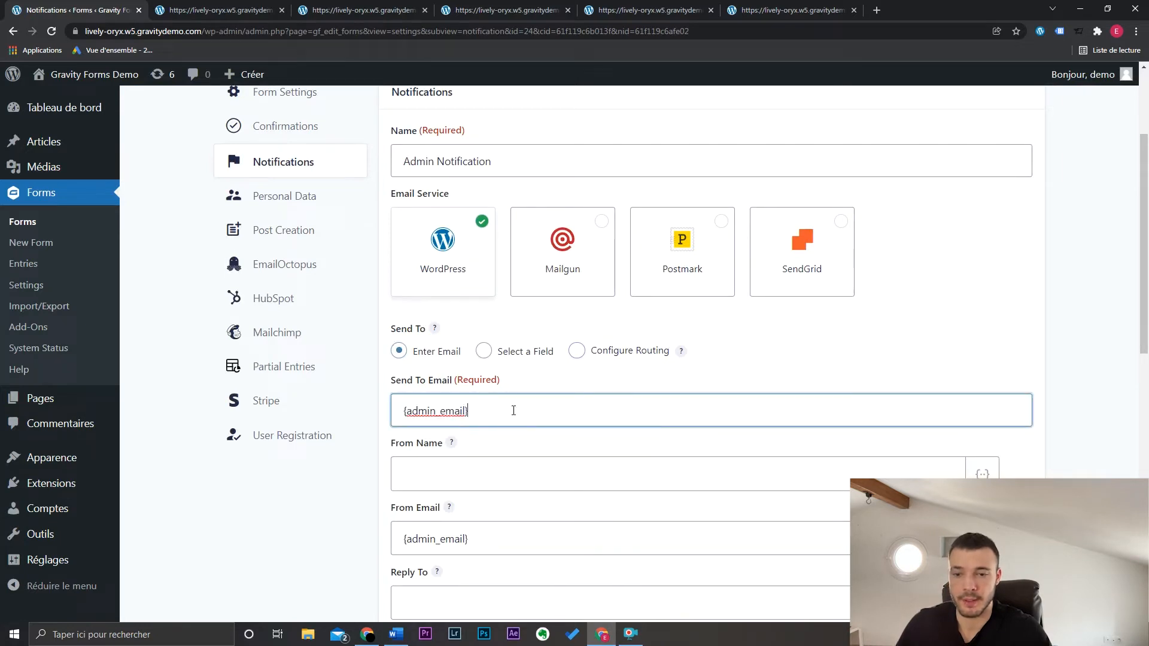
click(726, 372)
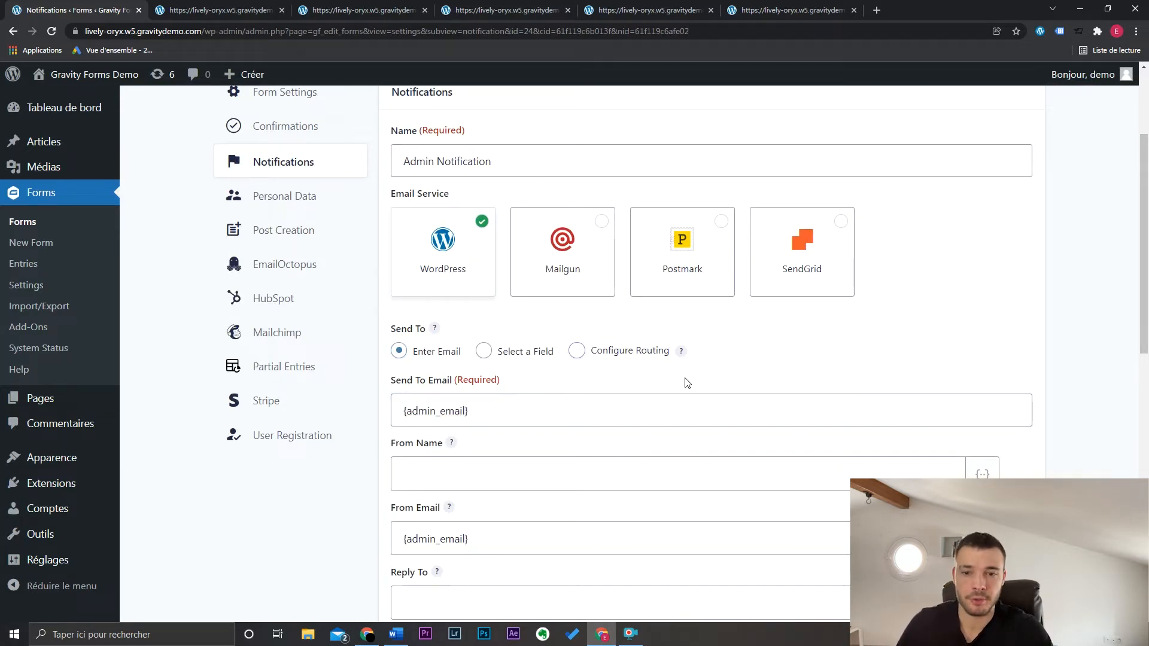
Try the Configure Routing option with rules based on the Prénom field, and restore Send To to Enter Email.
click(577, 352)
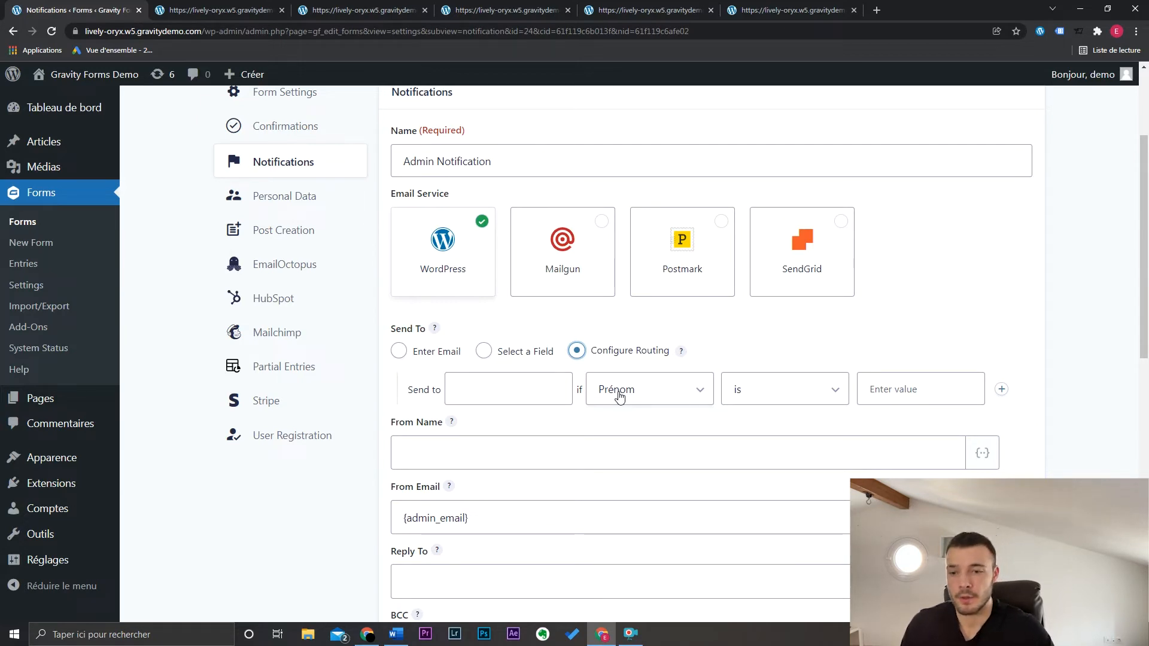
click(551, 394)
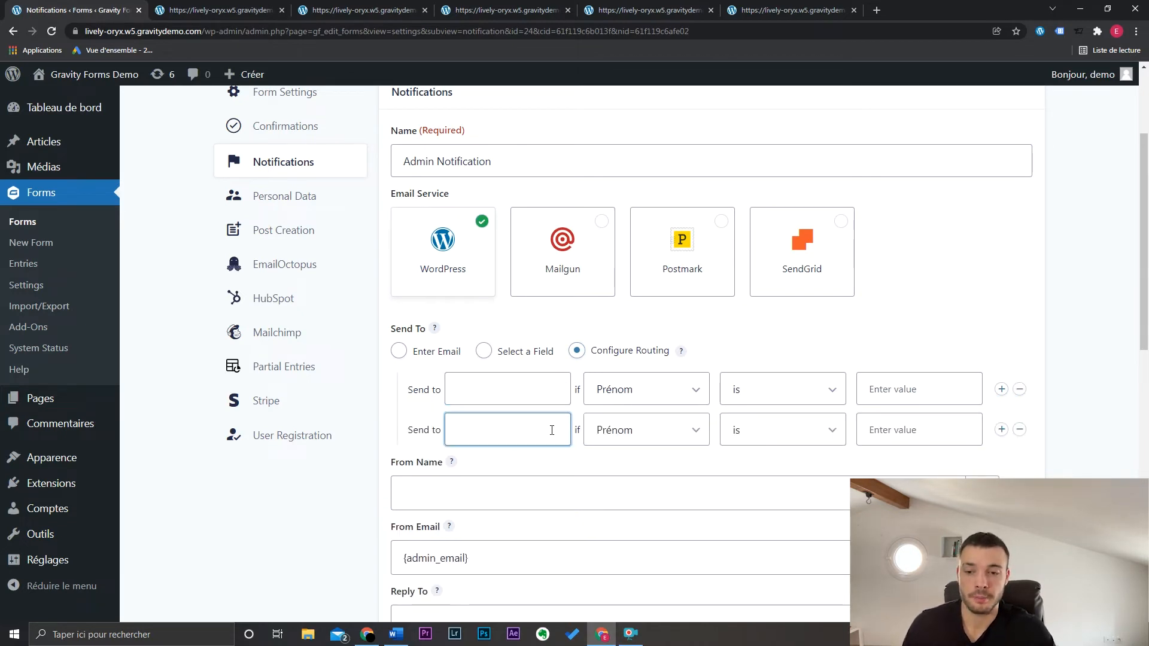
click(648, 399)
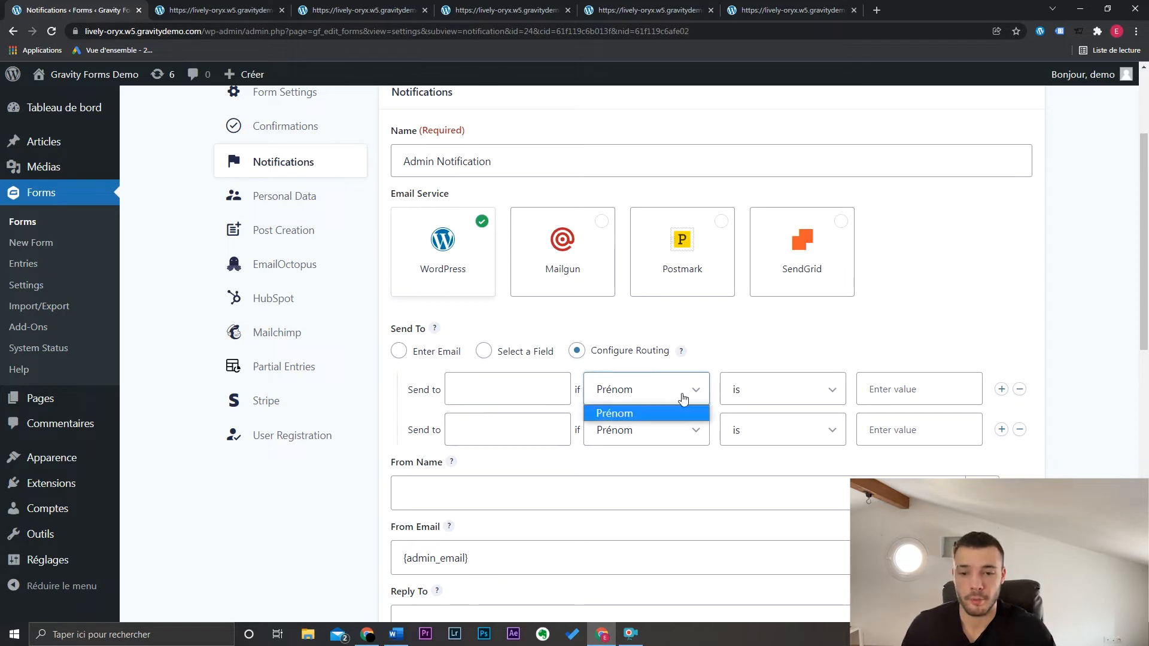
click(666, 412)
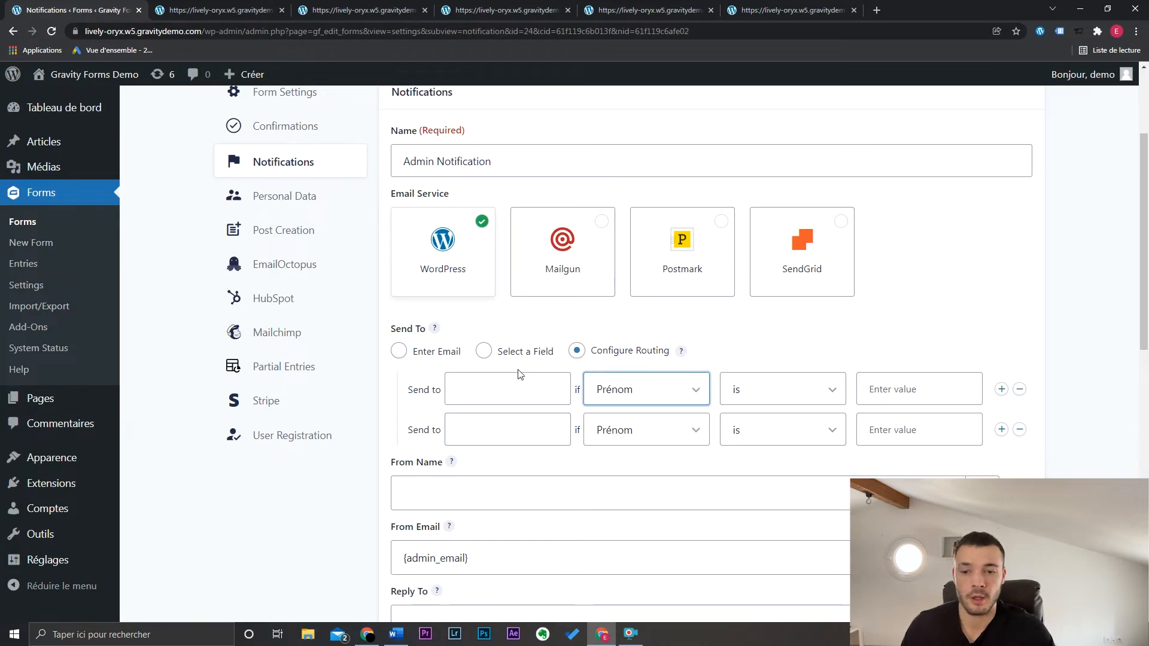
click(399, 352)
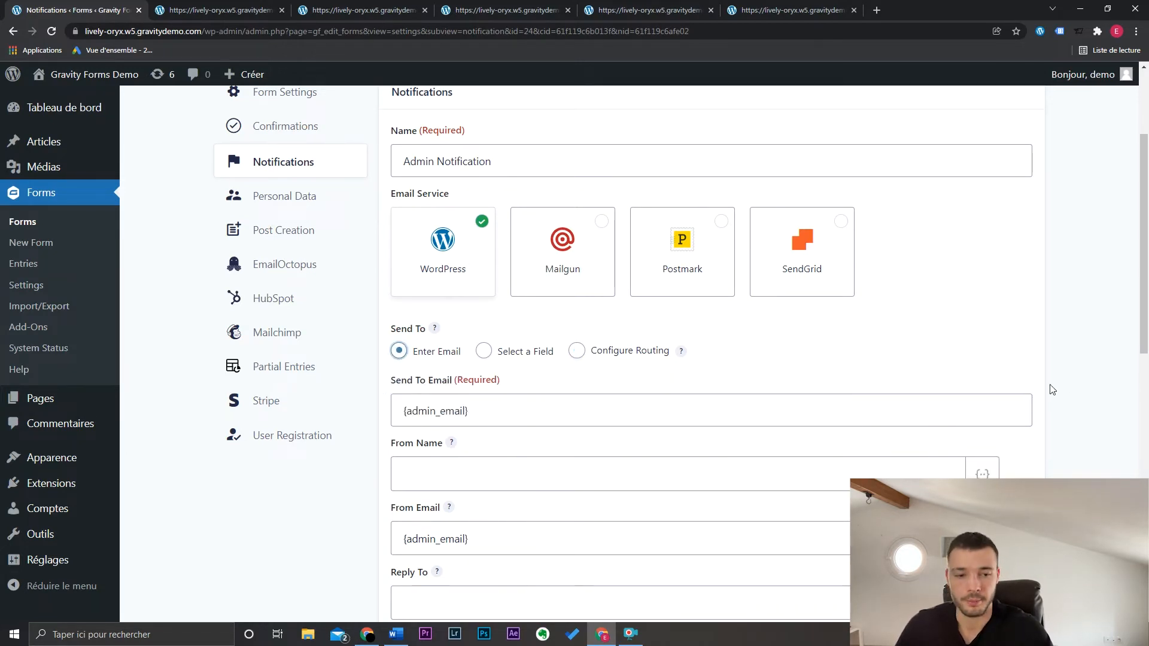
Examine the notification's message and the merge tags available for it, from submitted fields to optional form fields.
scroll(1053, 390, down, 9)
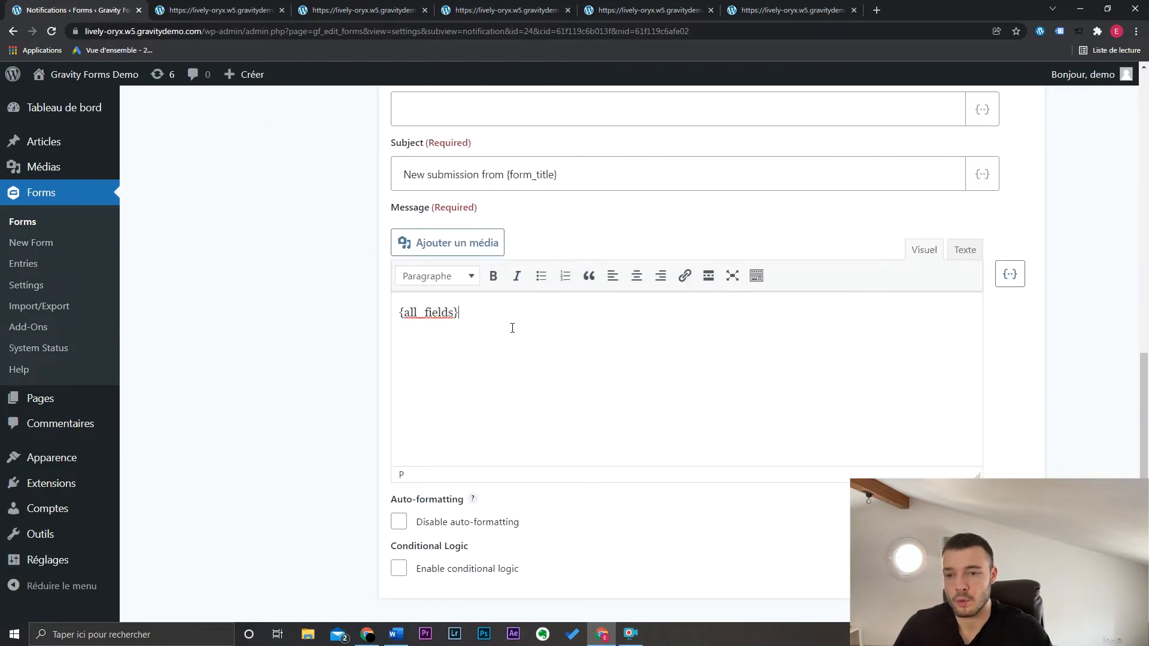
click(1009, 275)
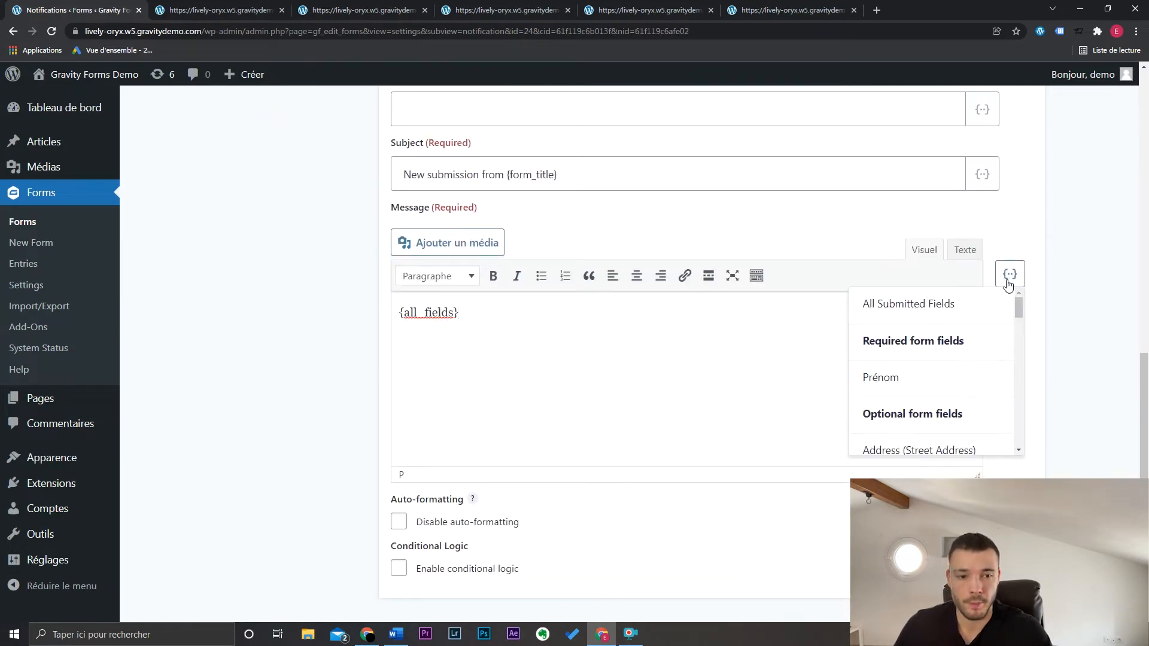
scroll(1003, 359, down, 7)
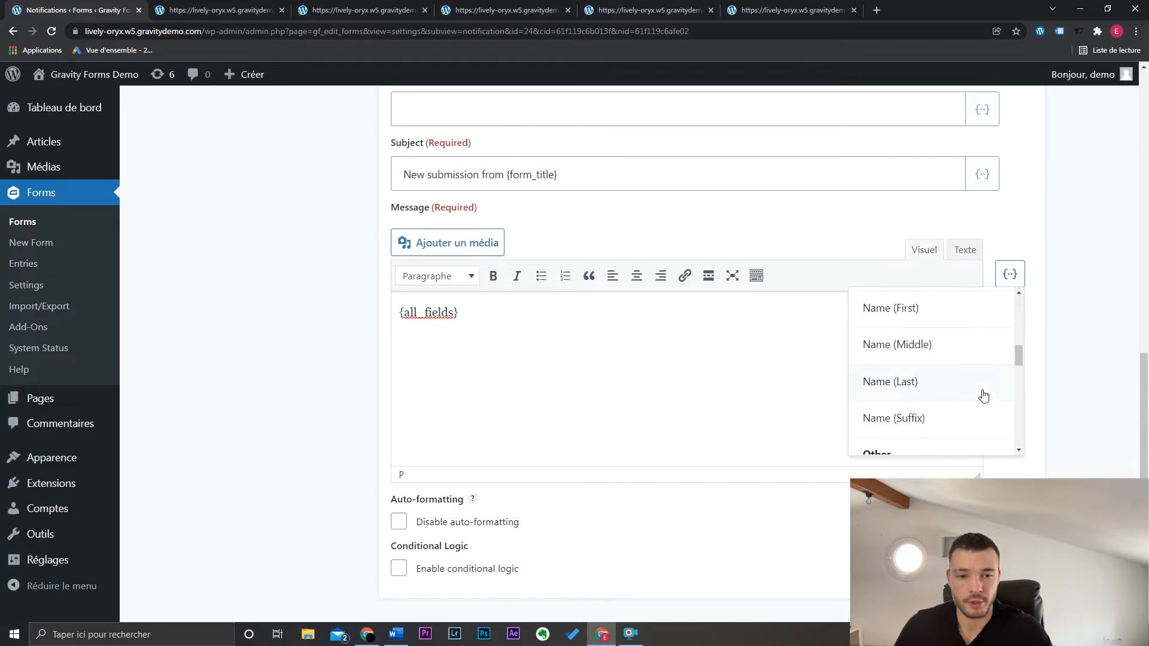
scroll(982, 395, up, 7)
scroll(526, 479, down, 2)
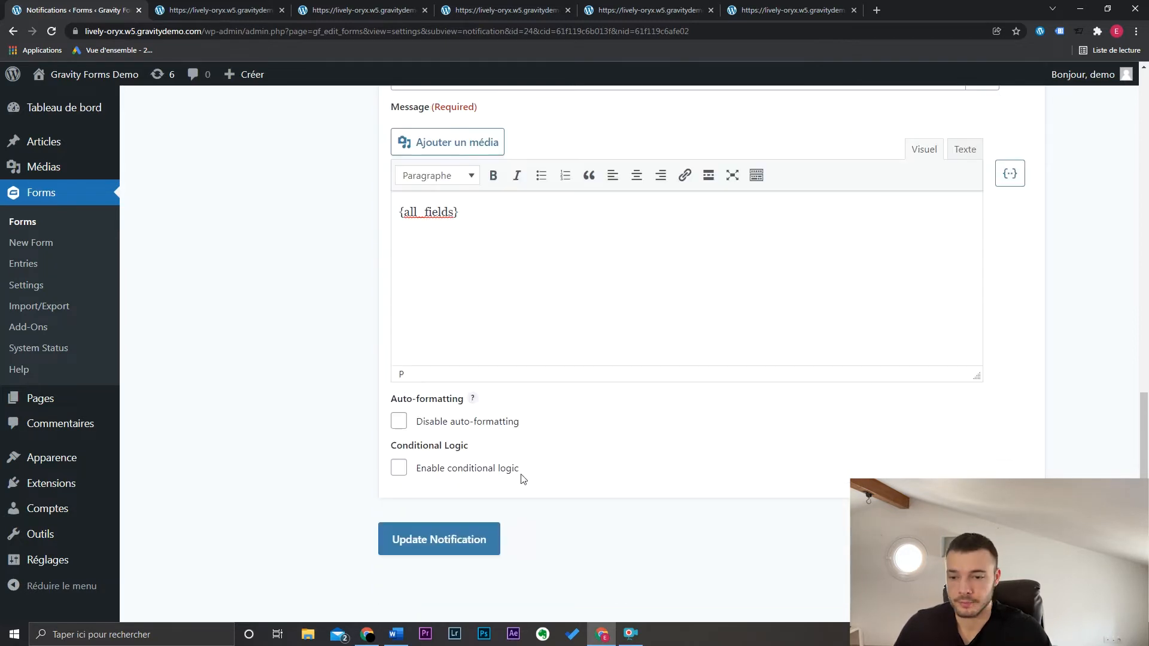
Try enabling conditional logic for the notification, check the All and Any match options, and disable it again.
click(399, 470)
scroll(343, 482, down, 2)
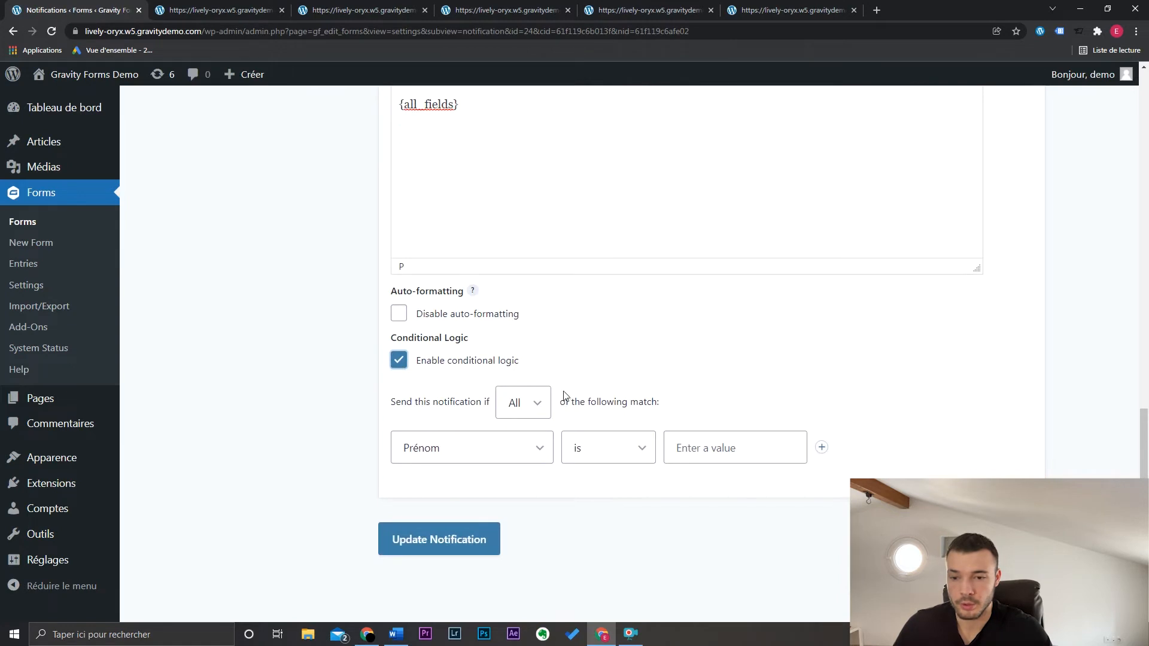
click(534, 403)
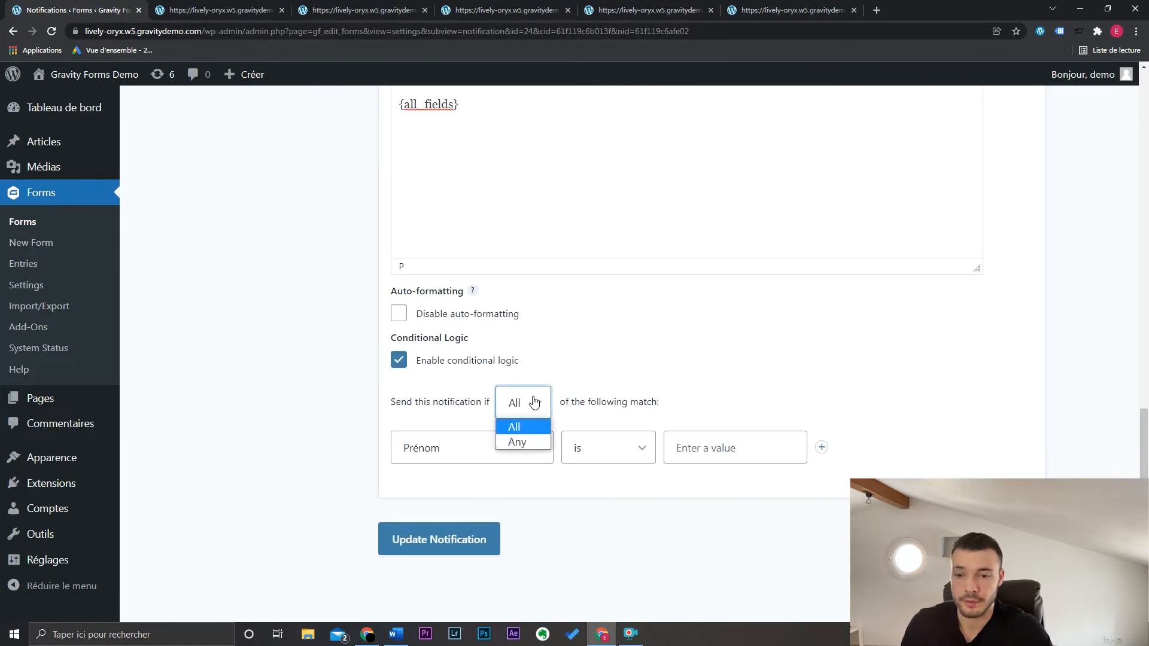
click(458, 361)
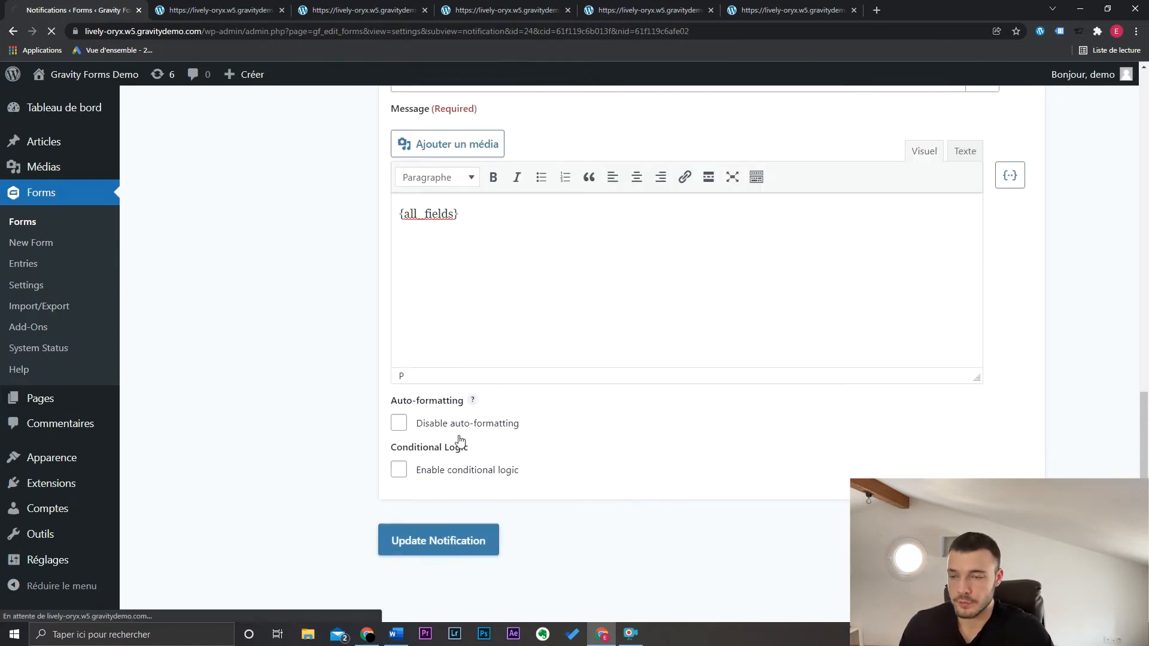
Save the Admin Notification and return to the form's notifications list.
click(439, 539)
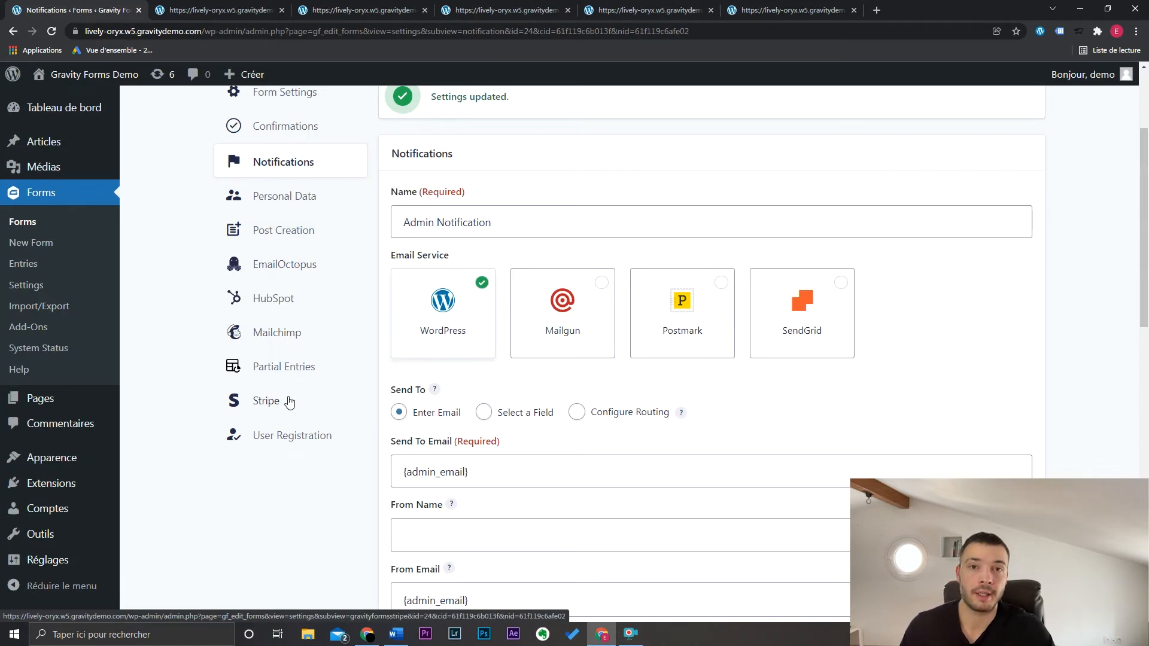
key(alt+Left)
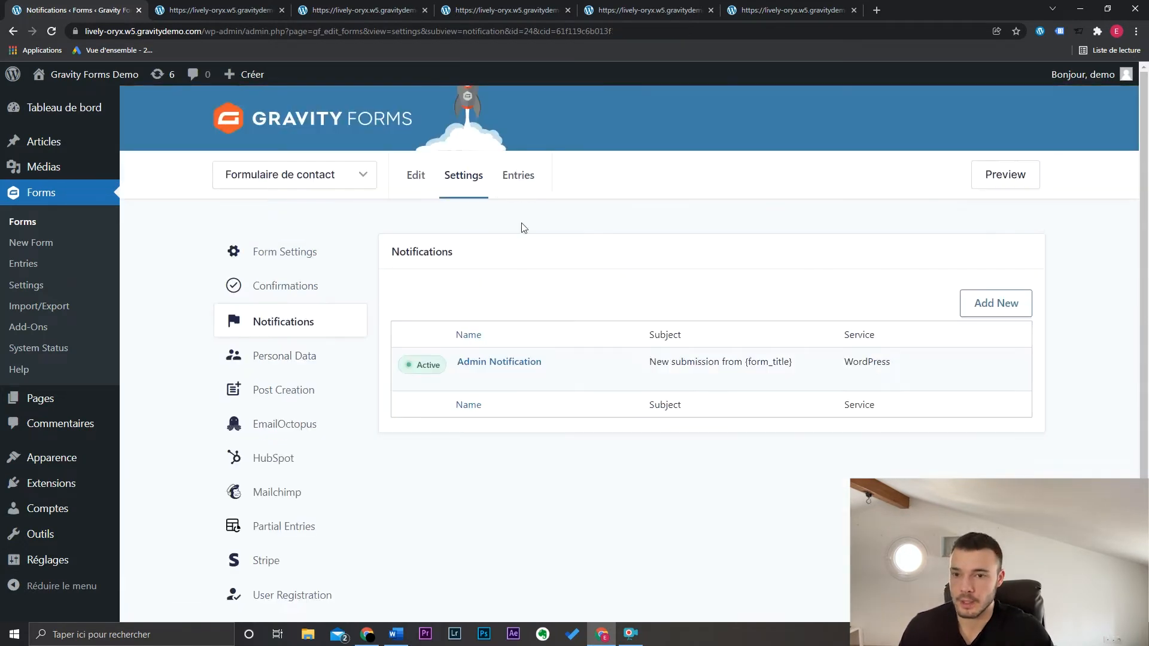
View the entries of Formulaire de contact and return to its form editor.
click(518, 181)
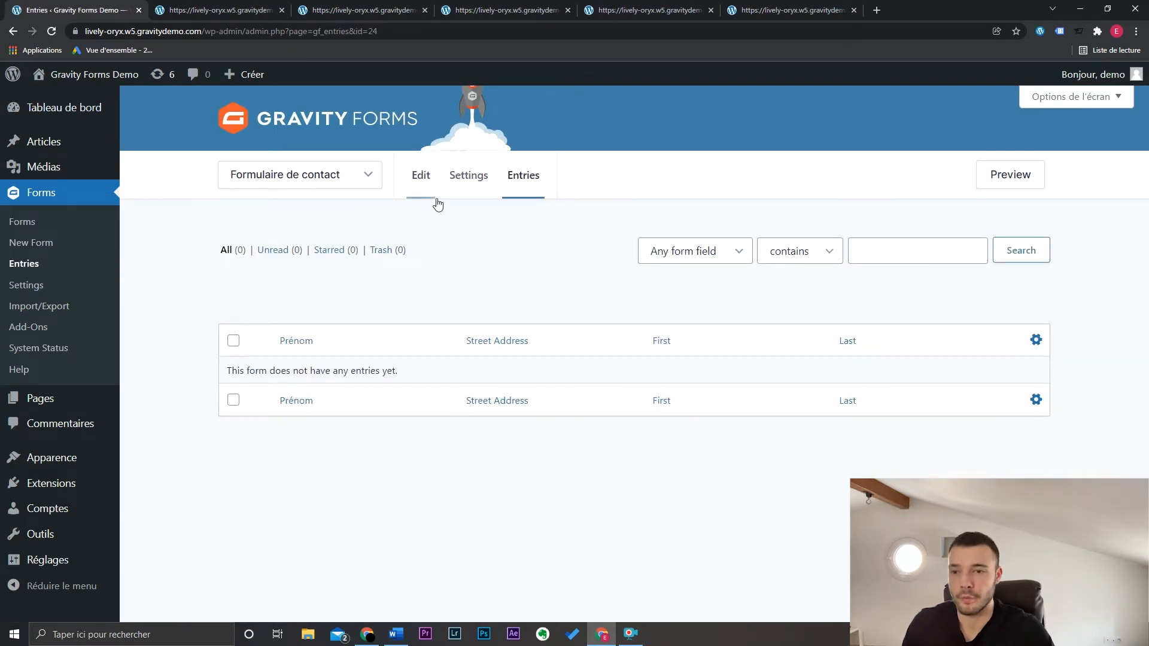
click(430, 166)
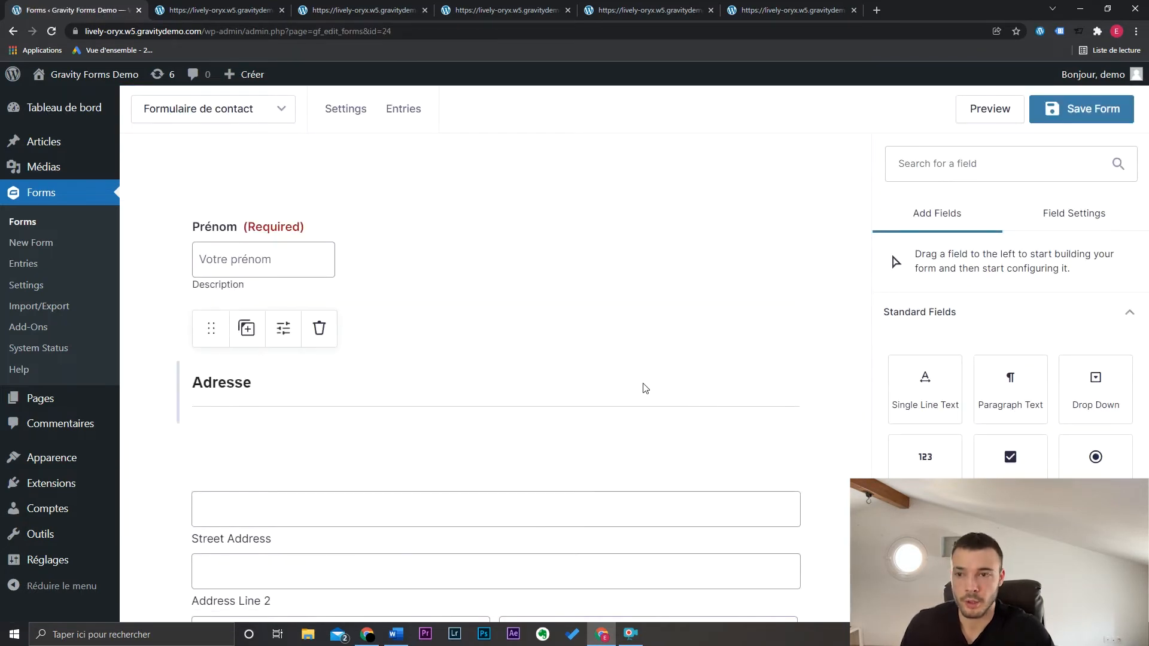
mouse_move(344, 102)
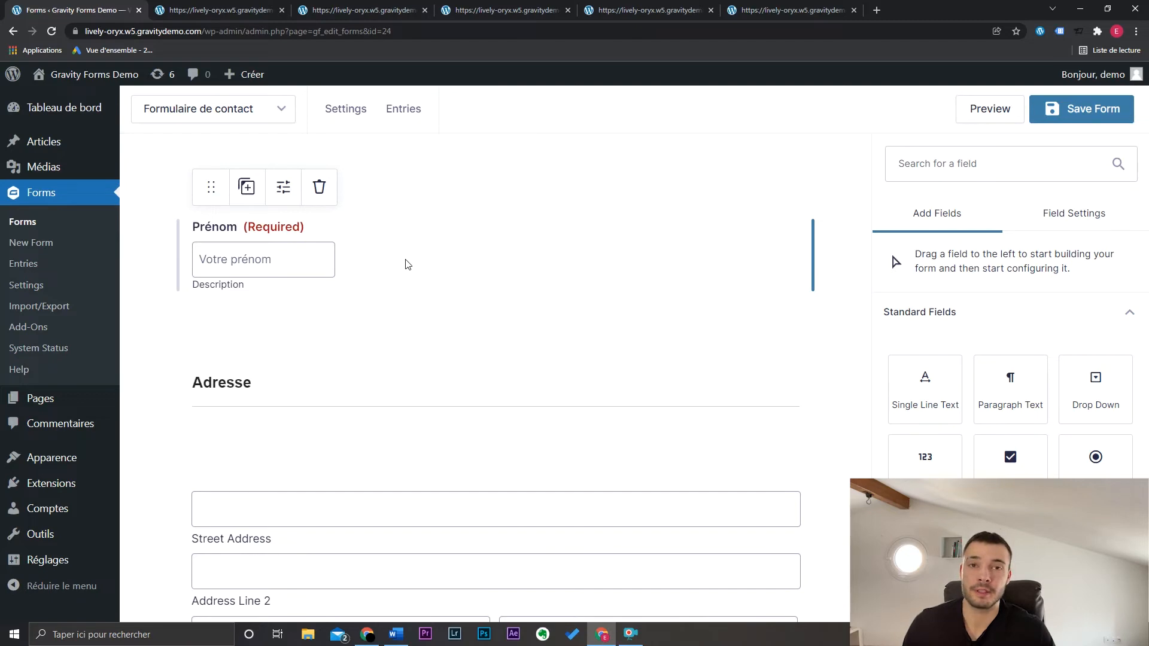
Look through the Advanced Contact Form demo page in its browser tab and open that form for editing.
click(224, 10)
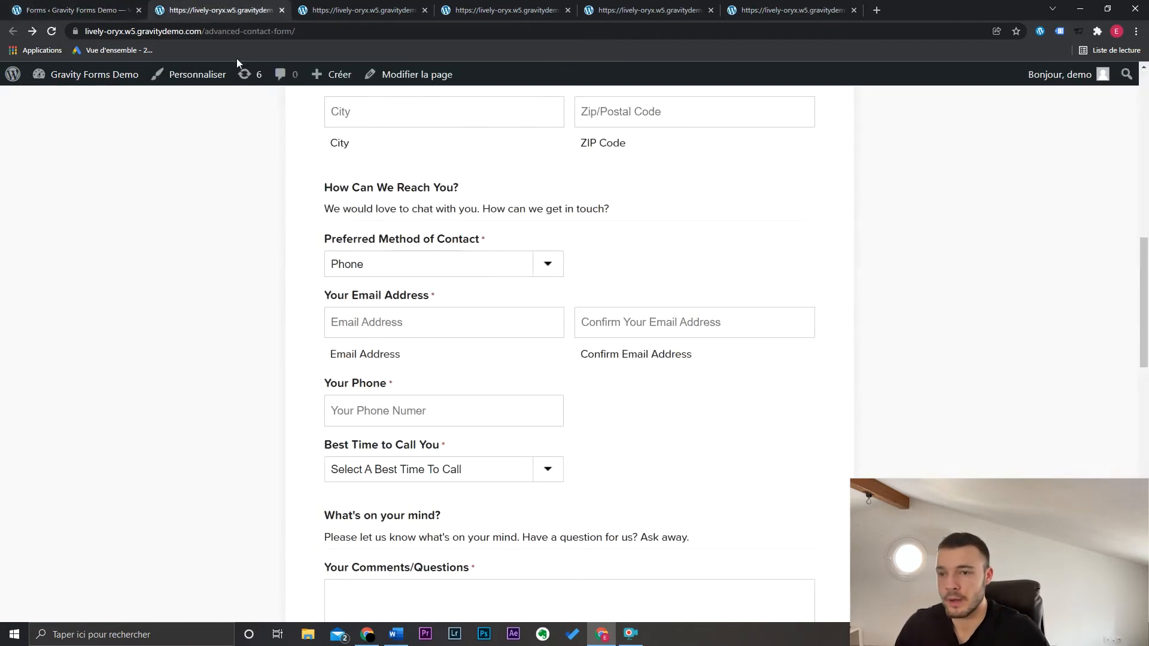
scroll(260, 362, up, 9)
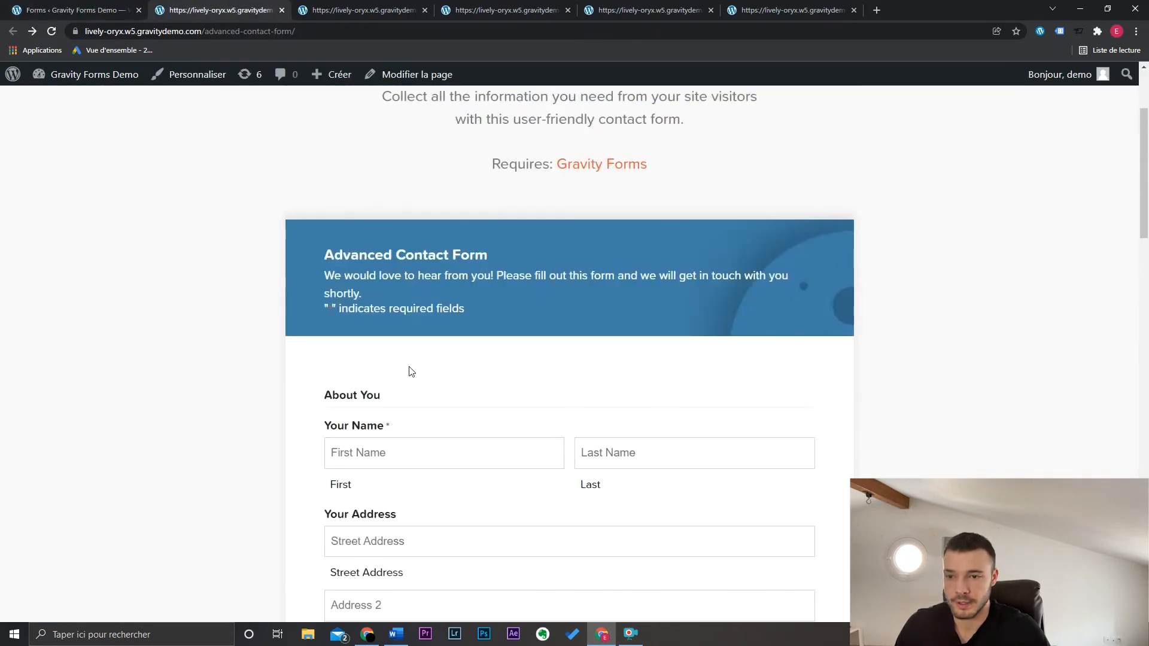
scroll(301, 392, down, 20)
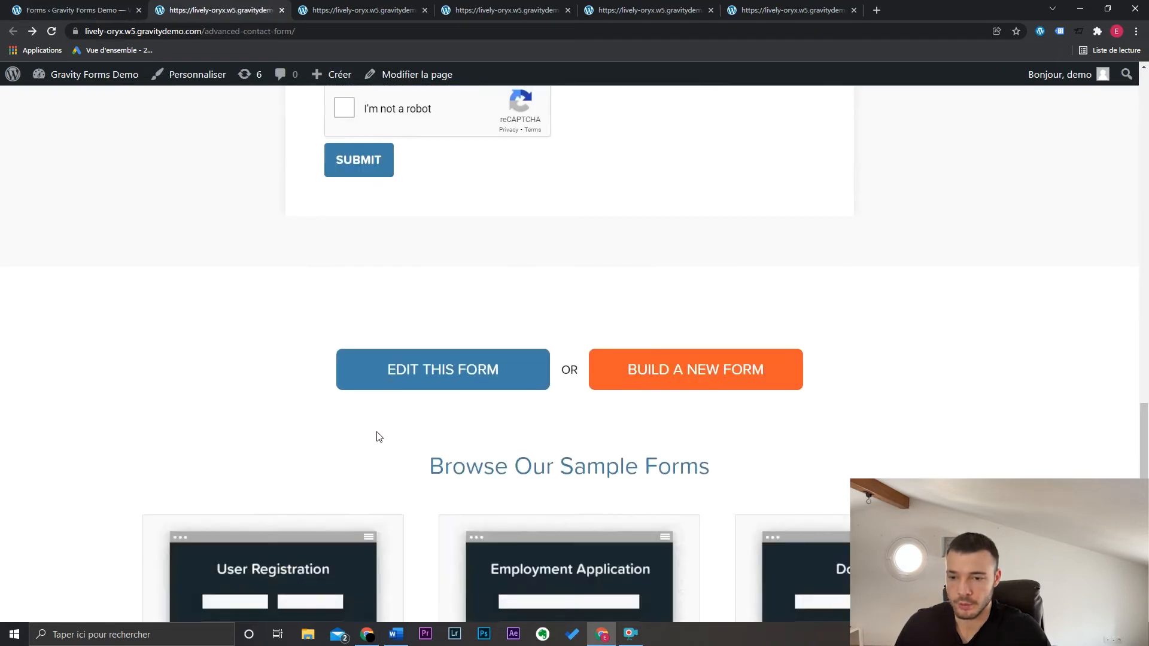
click(443, 380)
Open the conditional logic settings of the Your Phone field and check which form fields its rule can use.
scroll(385, 352, down, 4)
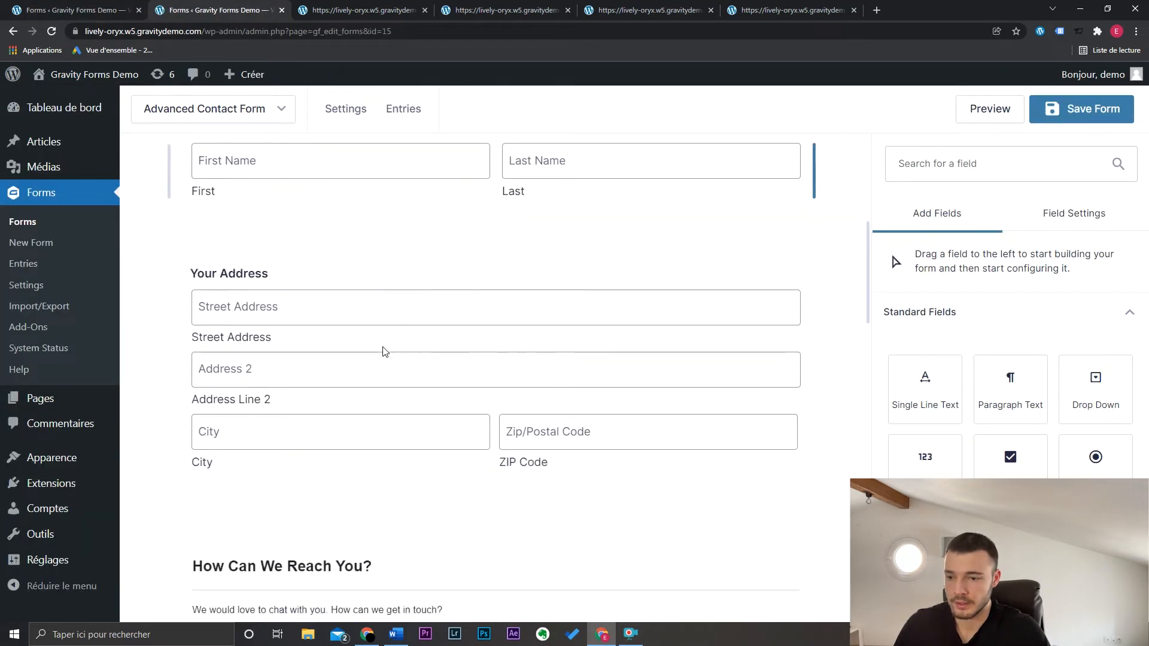
scroll(370, 341, down, 3)
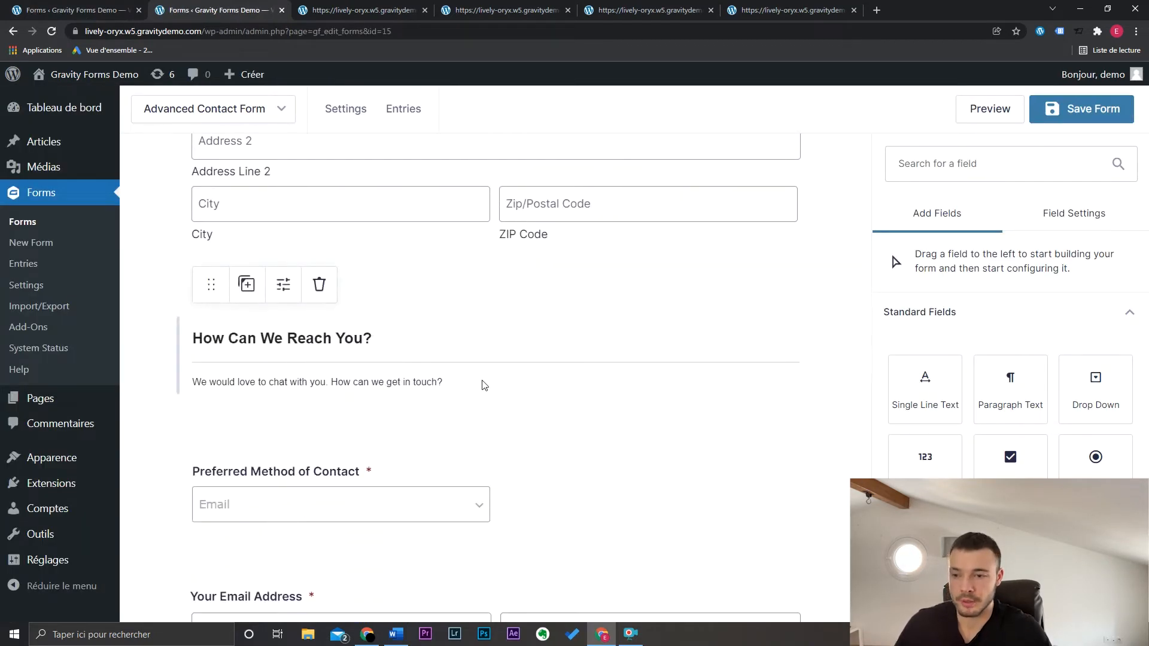
scroll(481, 381, down, 3)
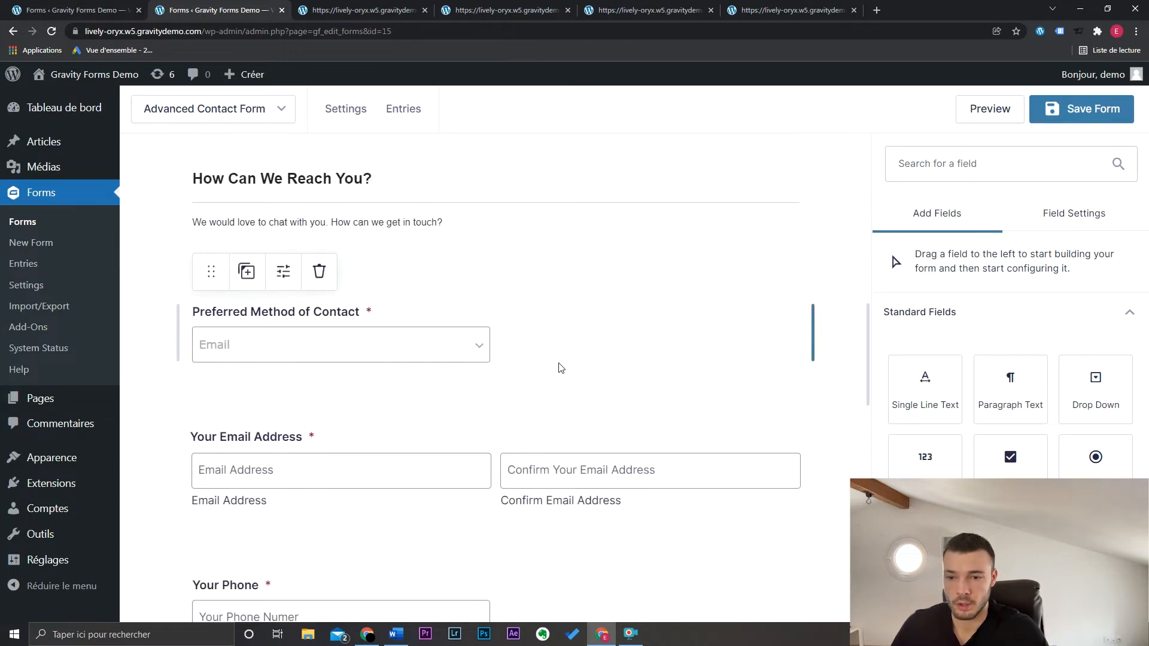
scroll(824, 393, down, 6)
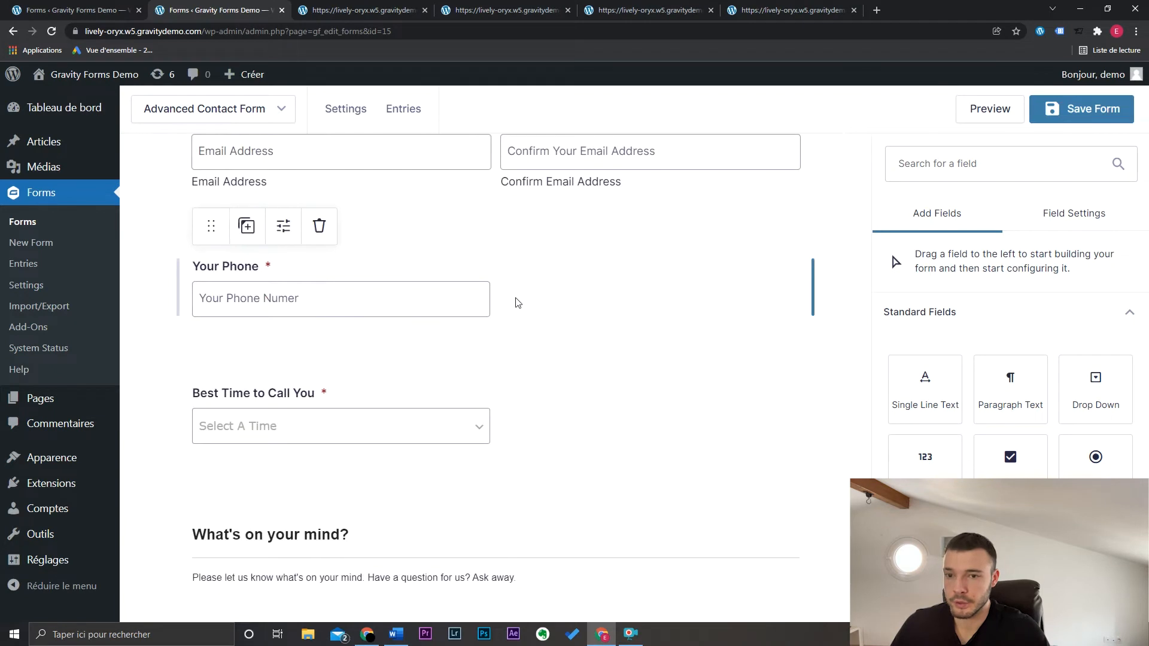
click(519, 301)
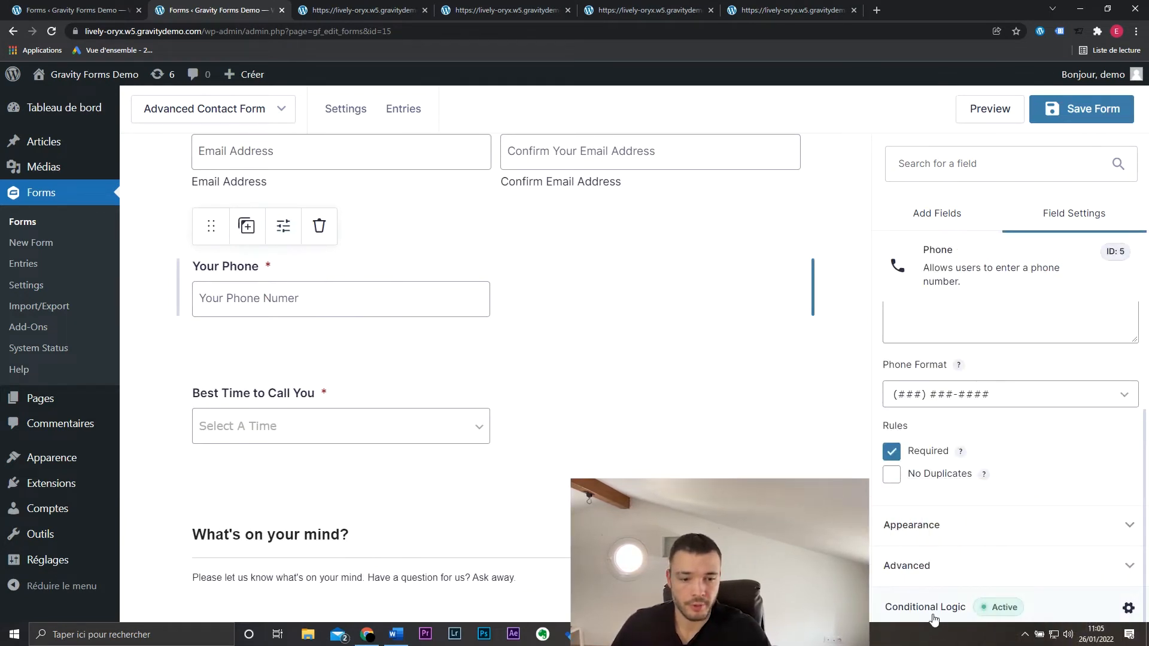
click(1067, 616)
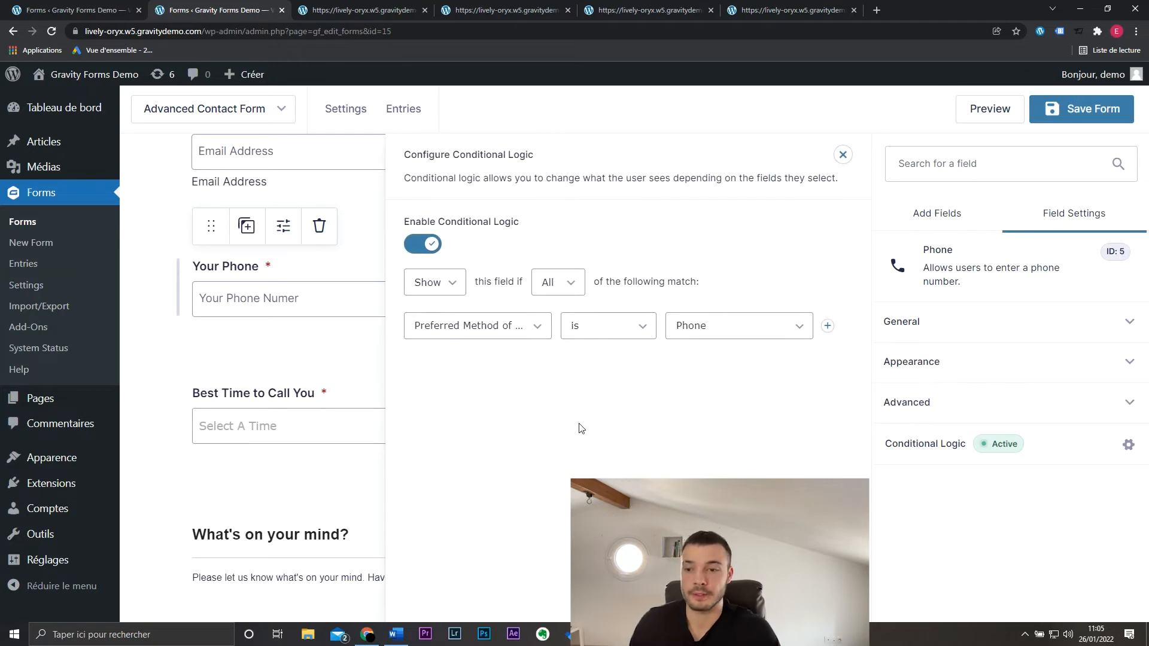
click(486, 333)
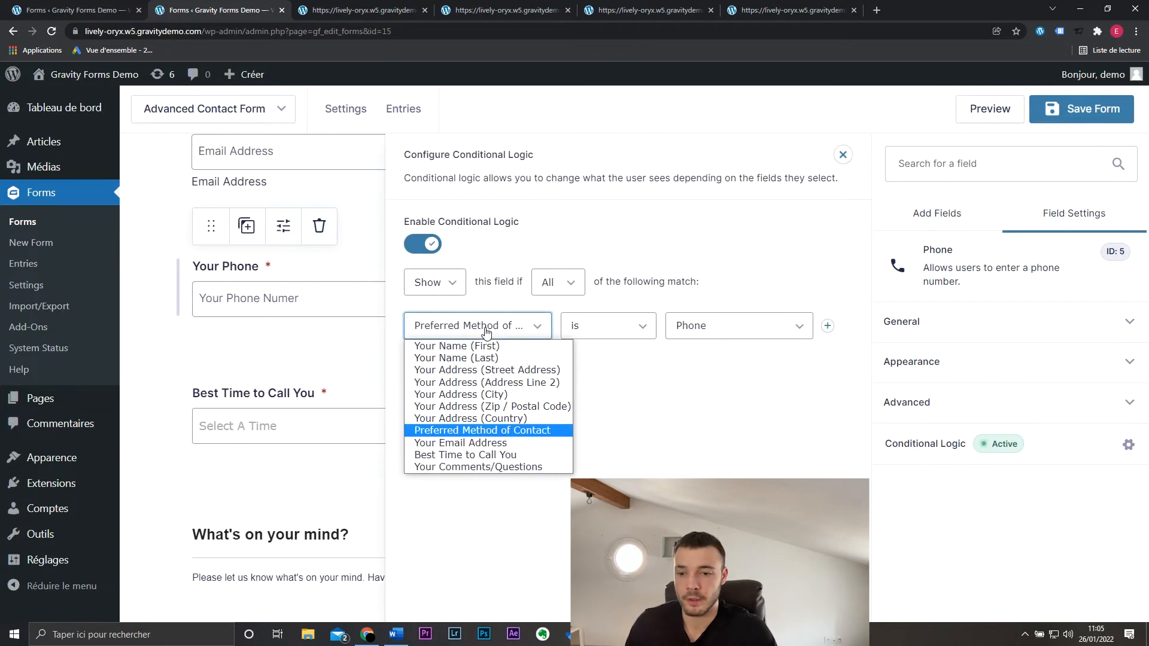
click(486, 333)
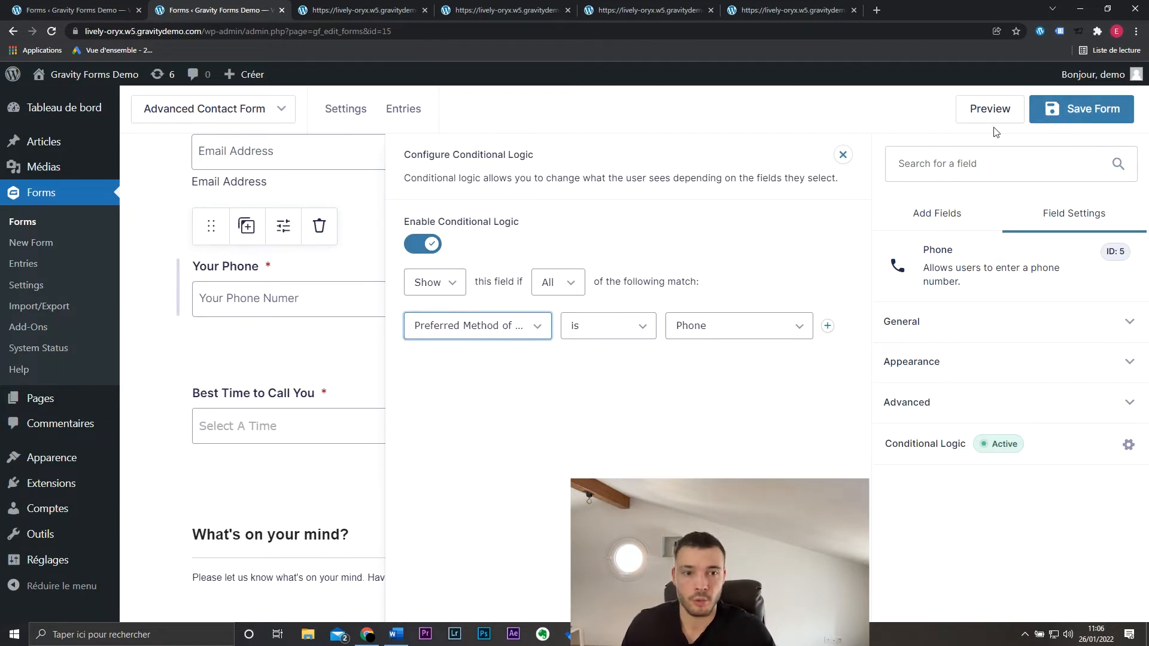
click(1062, 457)
click(996, 459)
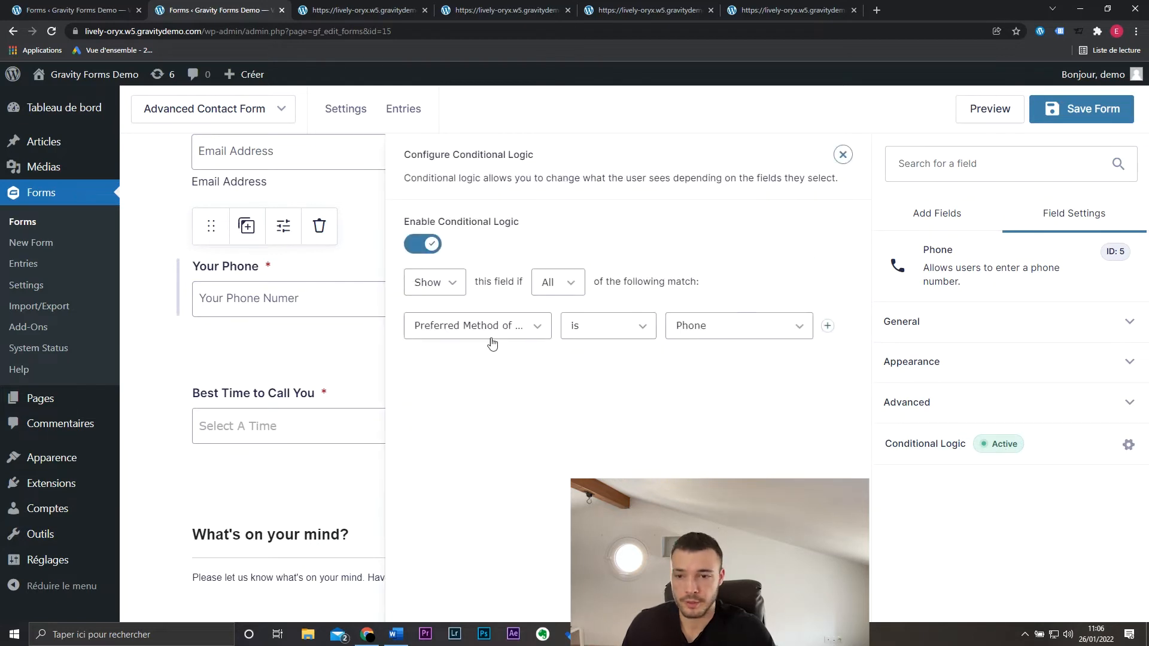
Set the Your Phone rule to show the field if Your Email Address contains "wordpress", and save the form.
click(521, 326)
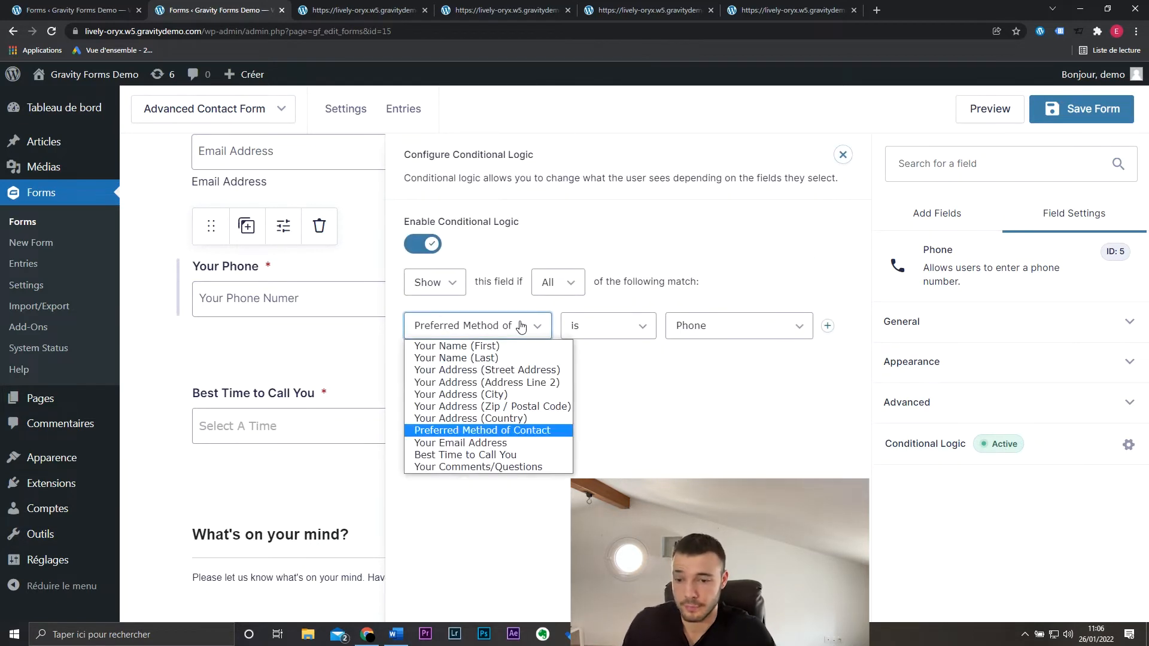
click(515, 442)
click(623, 333)
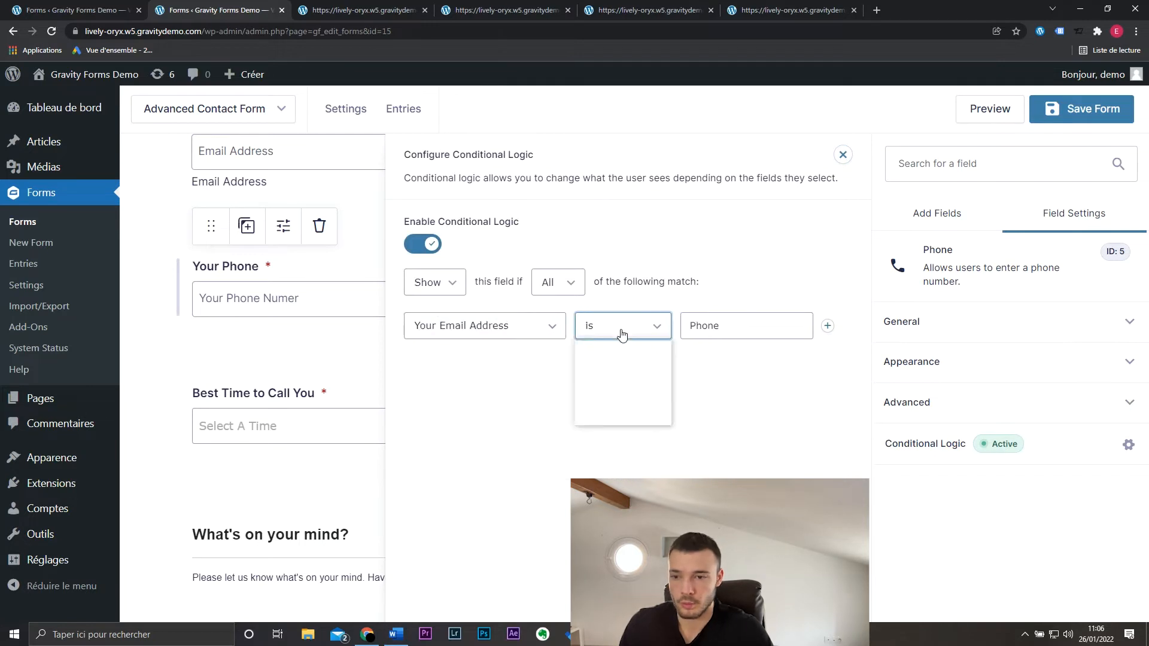
click(605, 394)
click(752, 326)
key(ctrl+a)
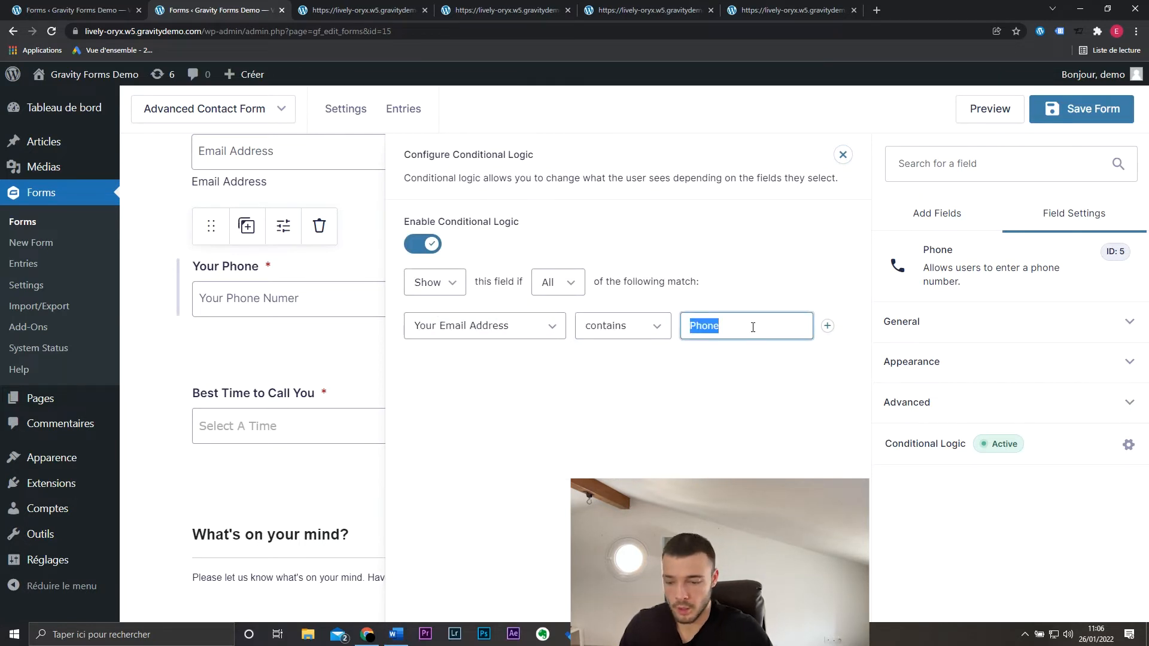
text(wordpress)
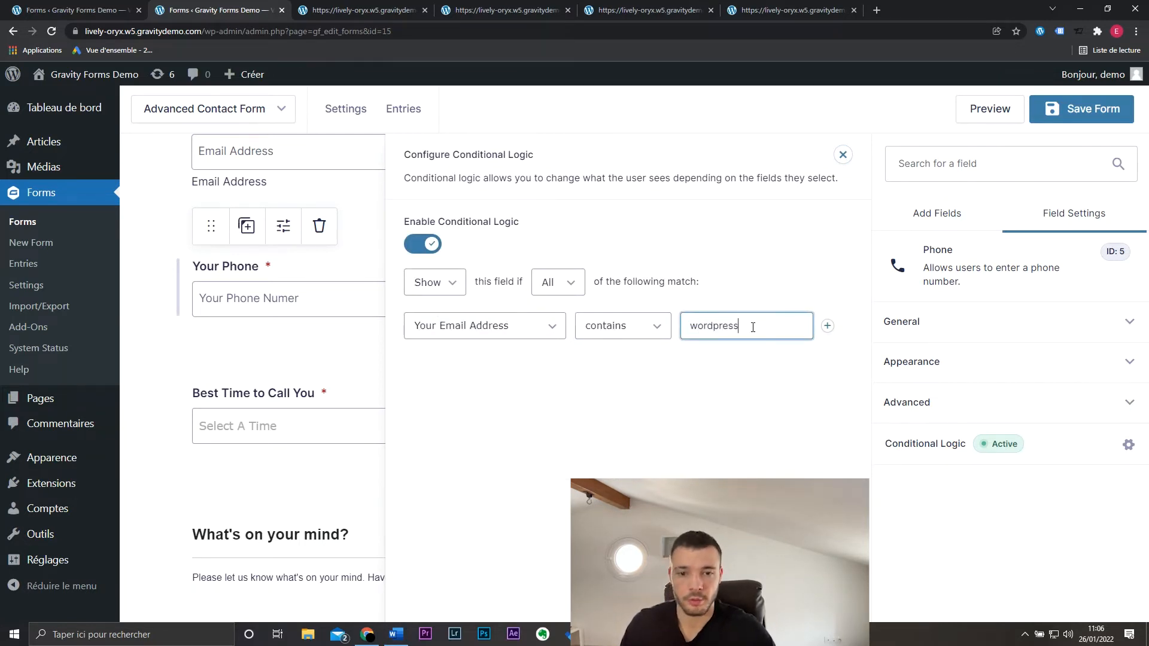
click(815, 458)
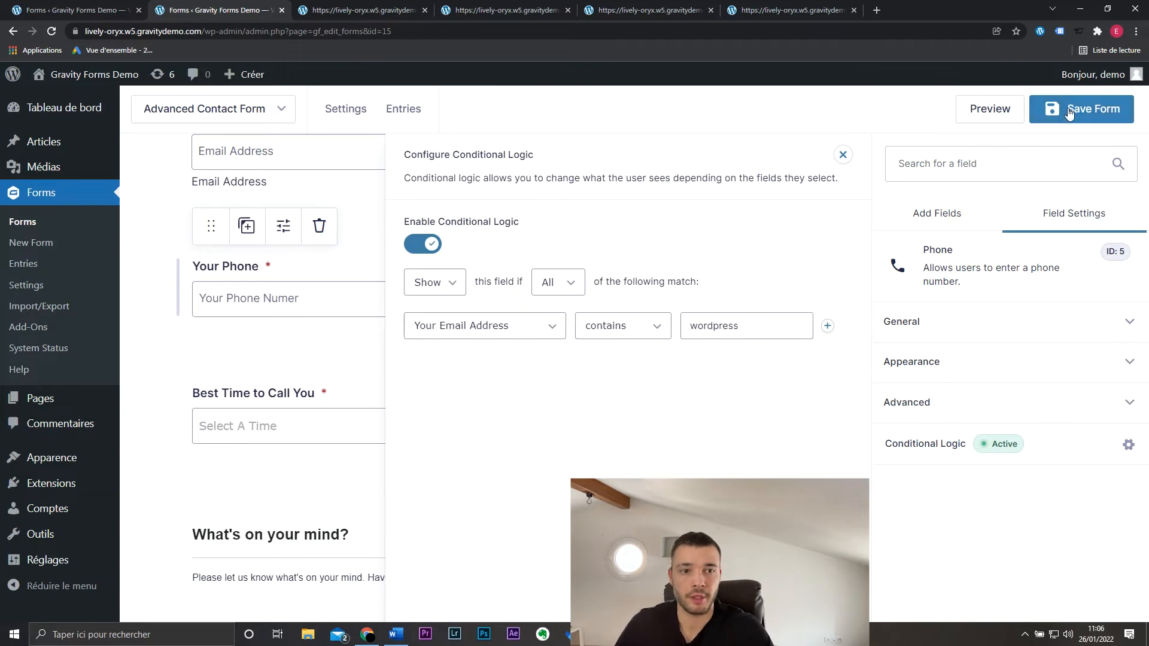
click(1093, 114)
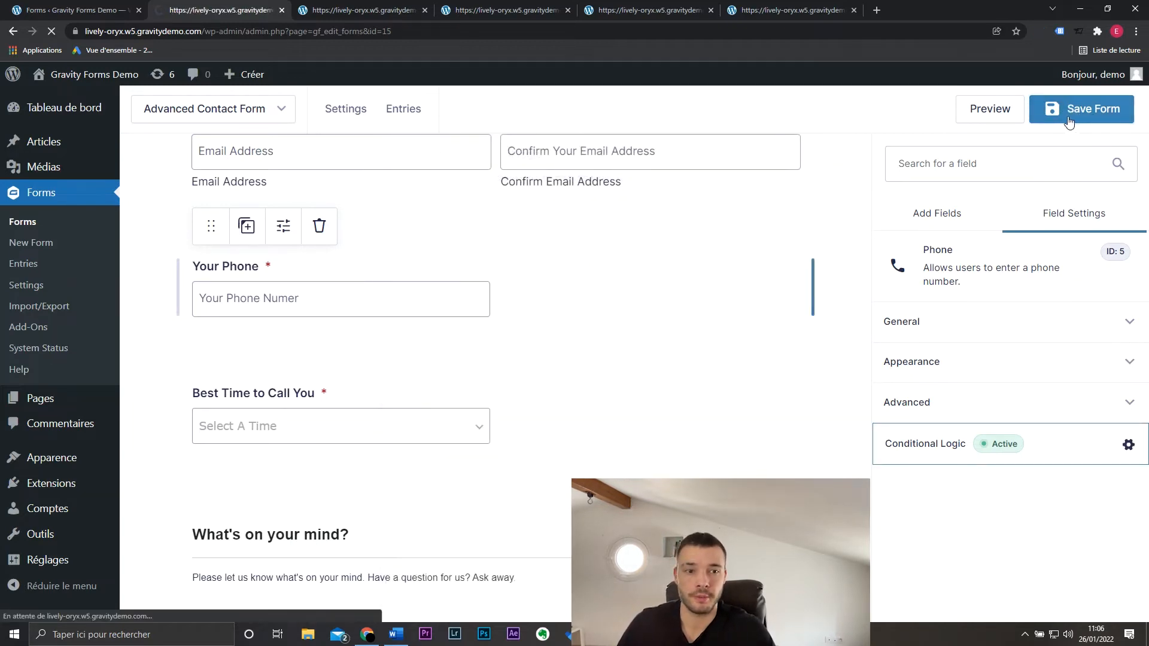
Preview the form, test the phone condition by entering "wordpress" as the email address, and close the preview.
click(990, 110)
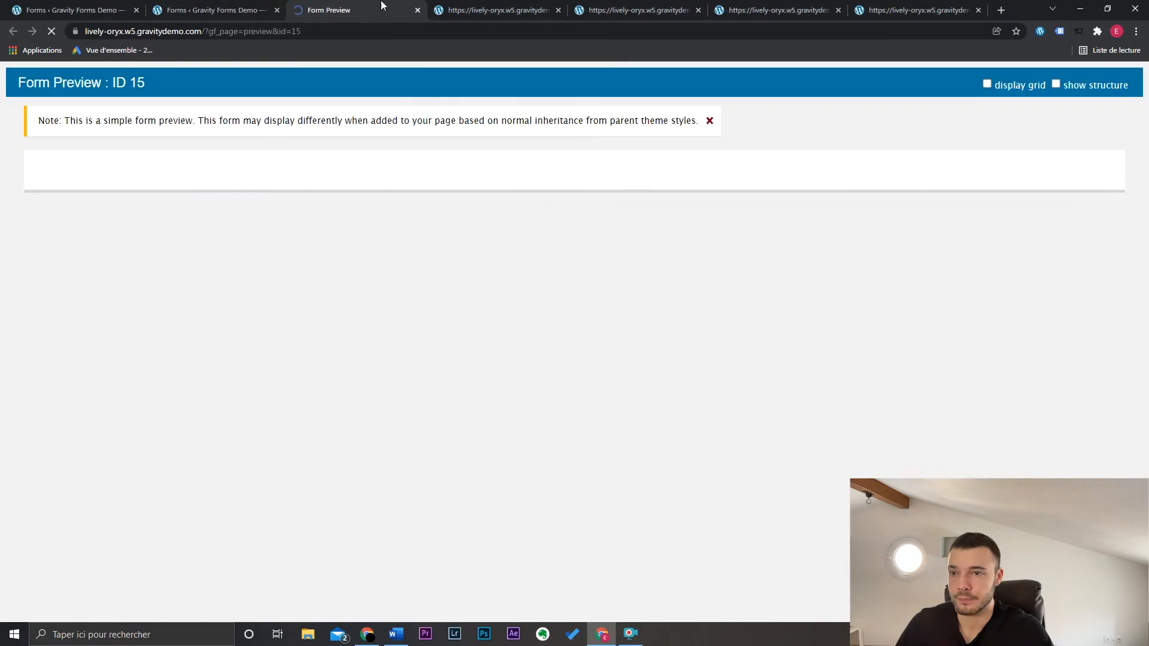
scroll(502, 339, down, 1)
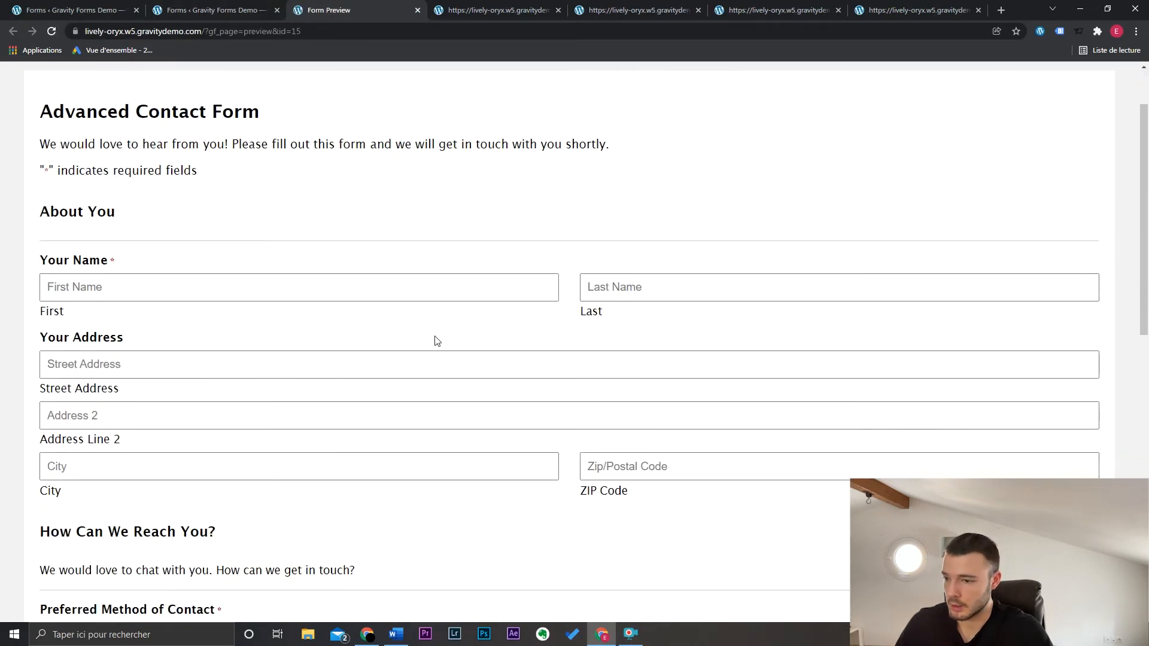
scroll(437, 341, down, 5)
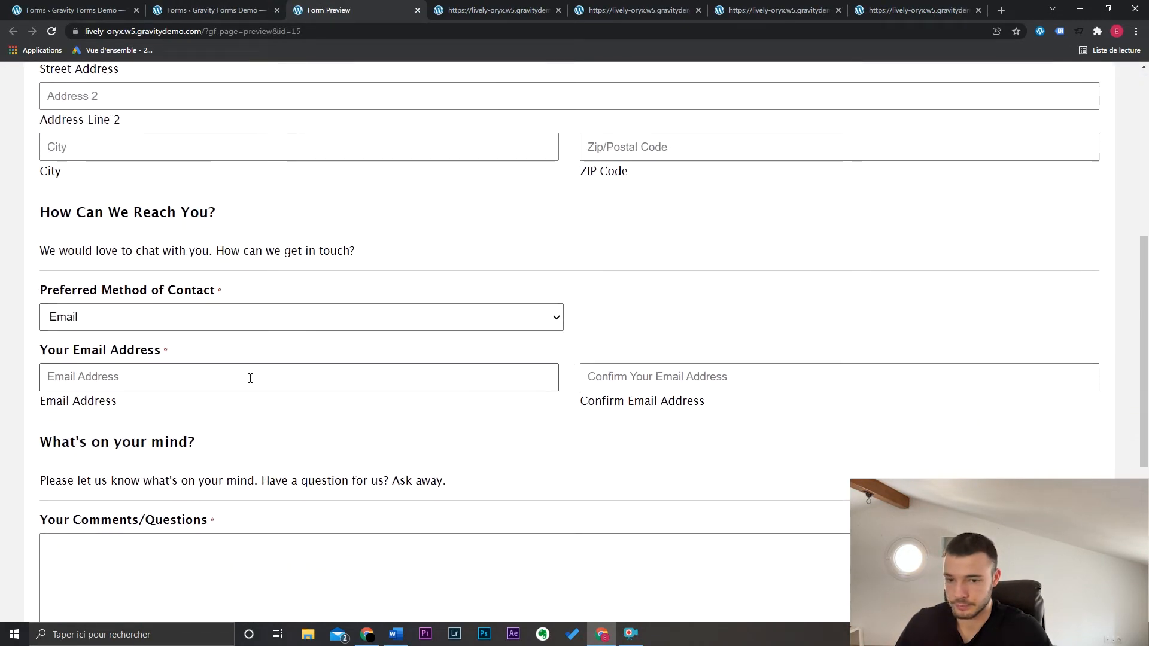
click(250, 377)
text(wordpress)
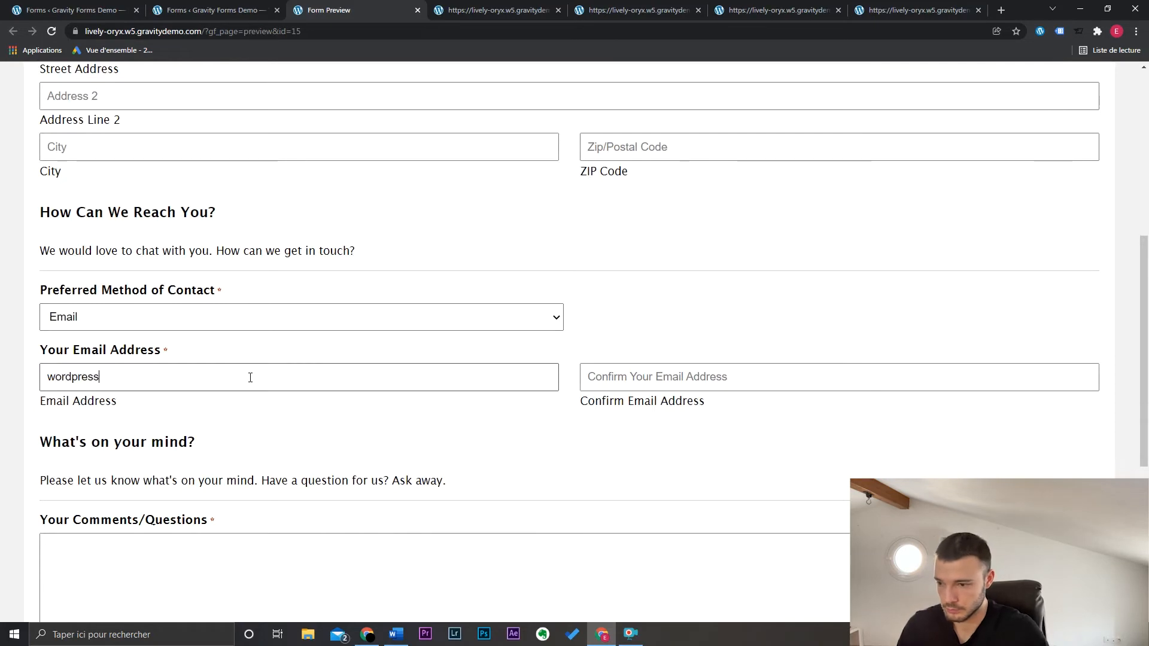
click(308, 424)
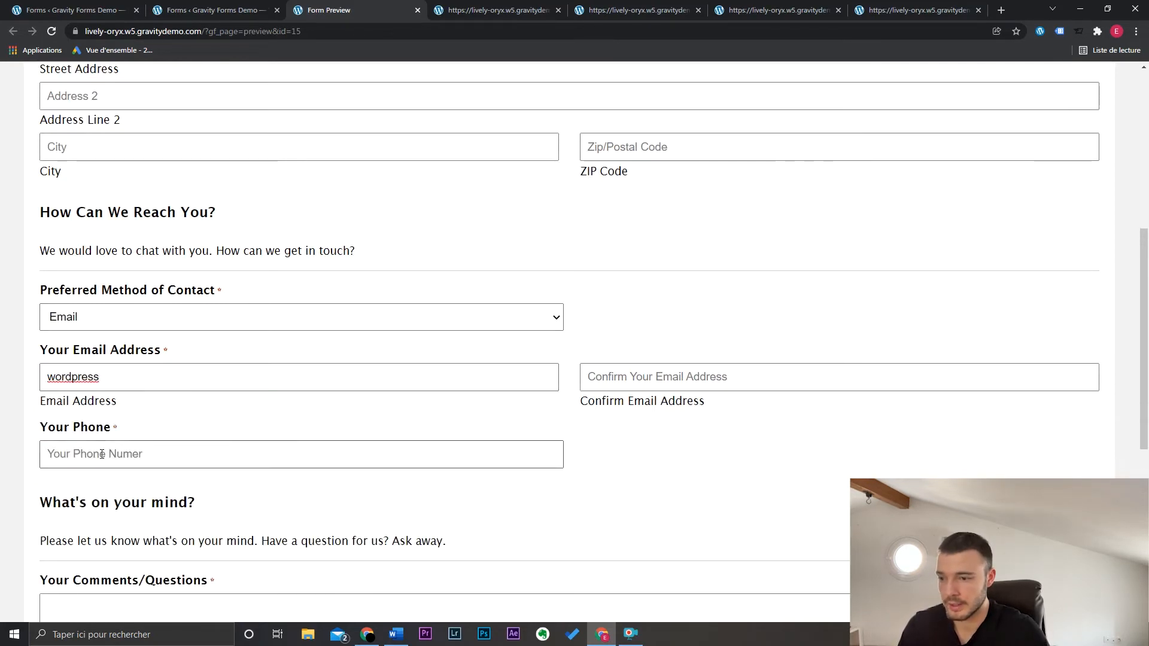
key(ctrl+w)
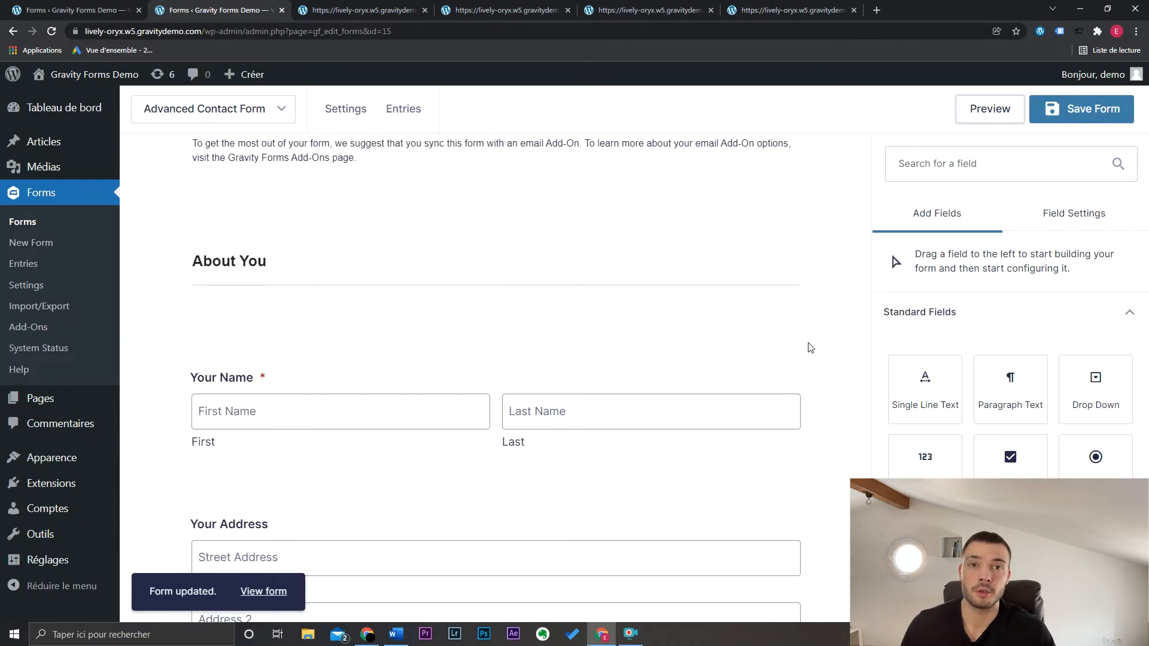
Close the Advanced Contact Form browser tab and open the Employment Application Form for editing from its demo page.
click(359, 10)
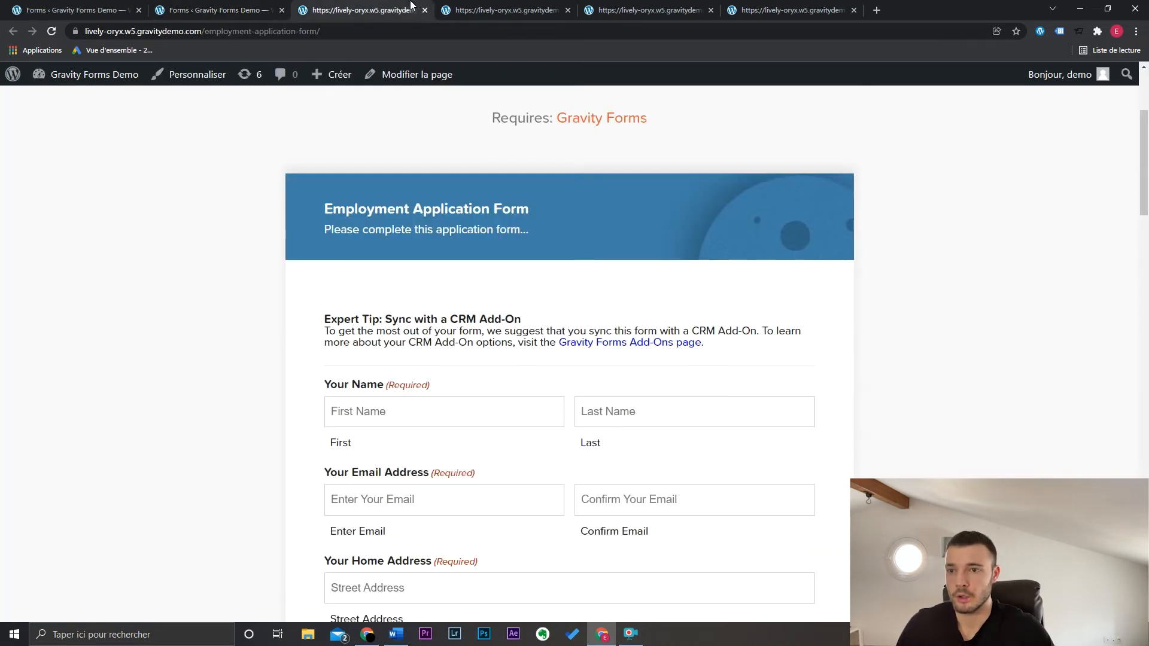
click(280, 12)
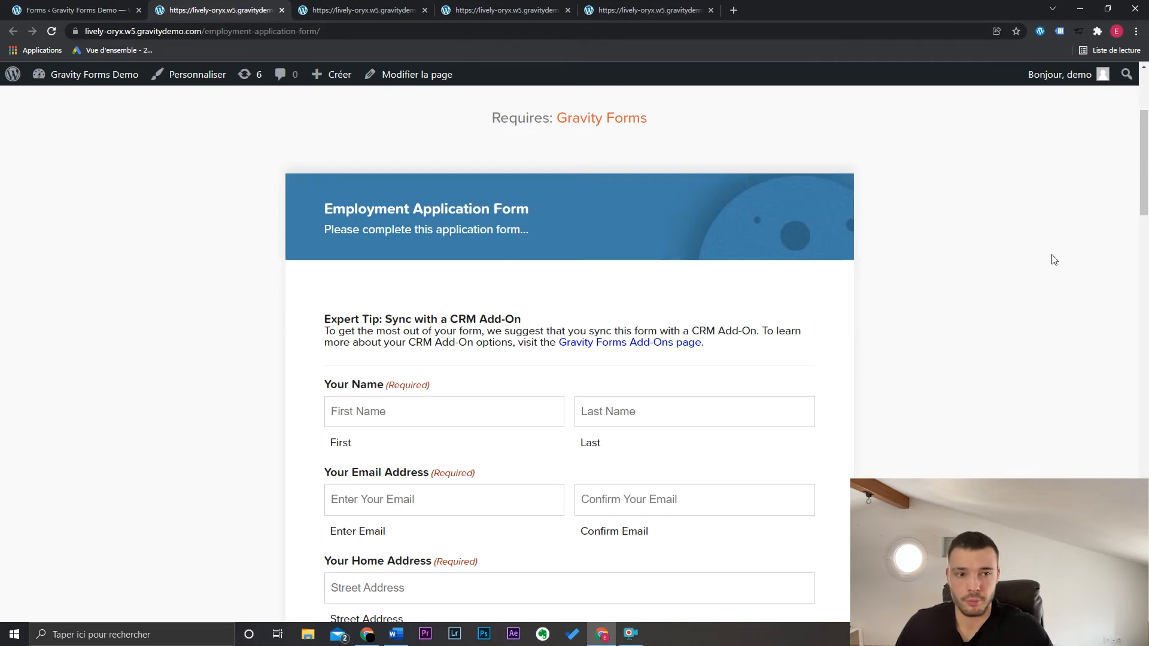
drag(1141, 183, 1139, 479)
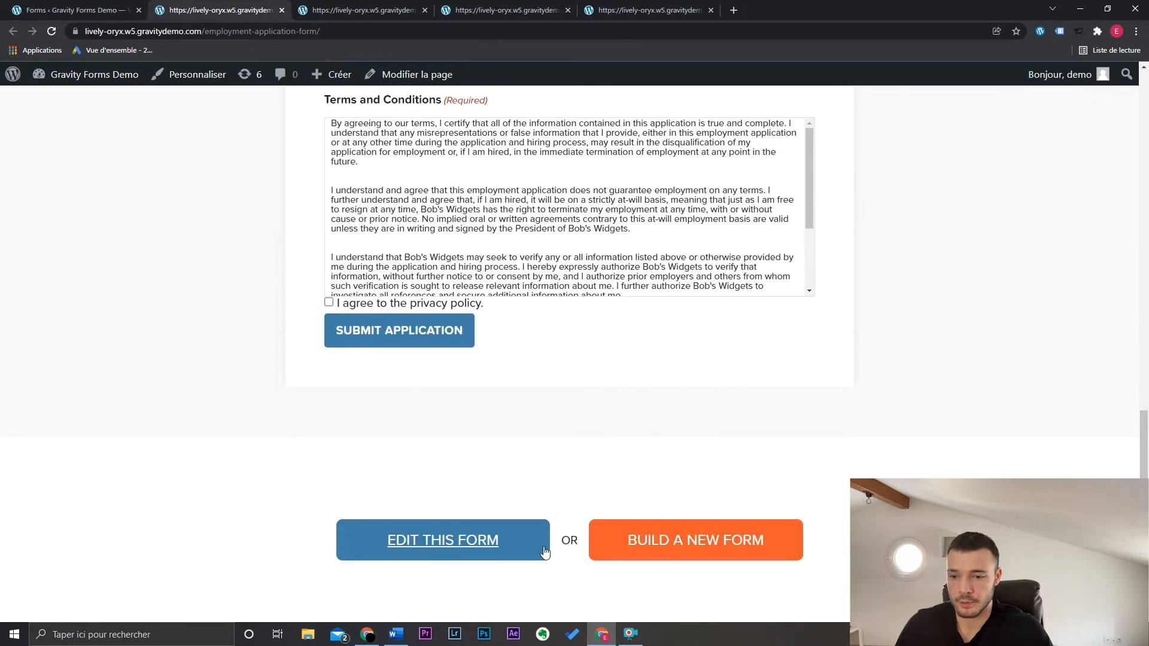
click(443, 540)
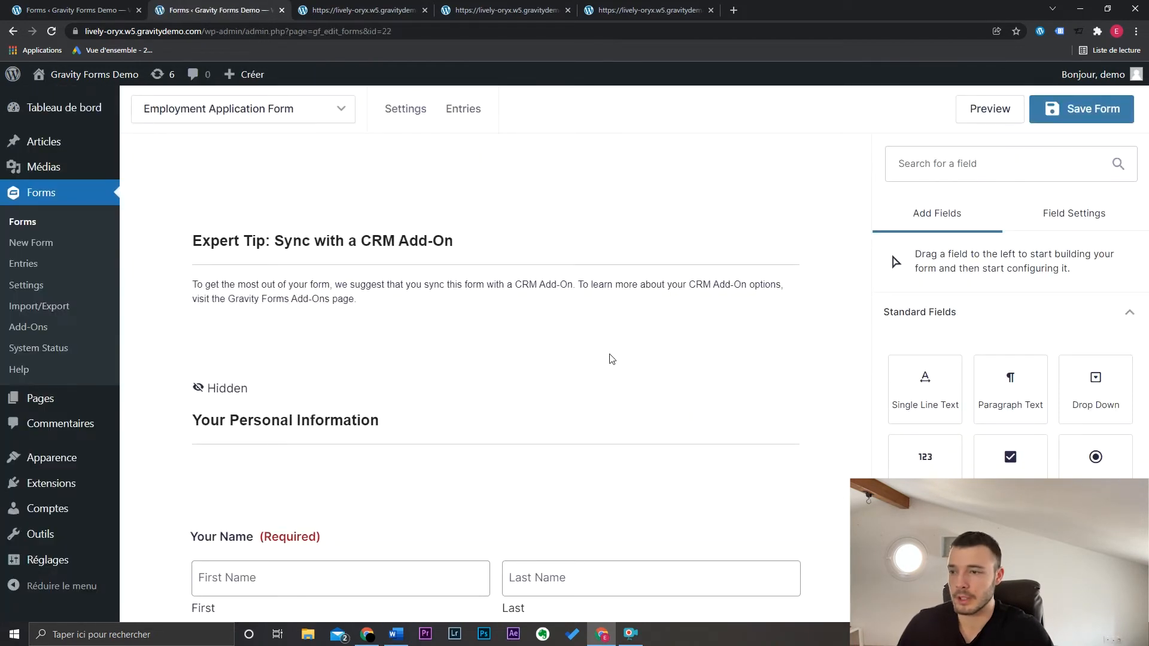
Check the settings shortcuts of the Employment Application and Event Registration forms in the forms list, returning to the Employment Application Form editor.
click(72, 10)
click(25, 221)
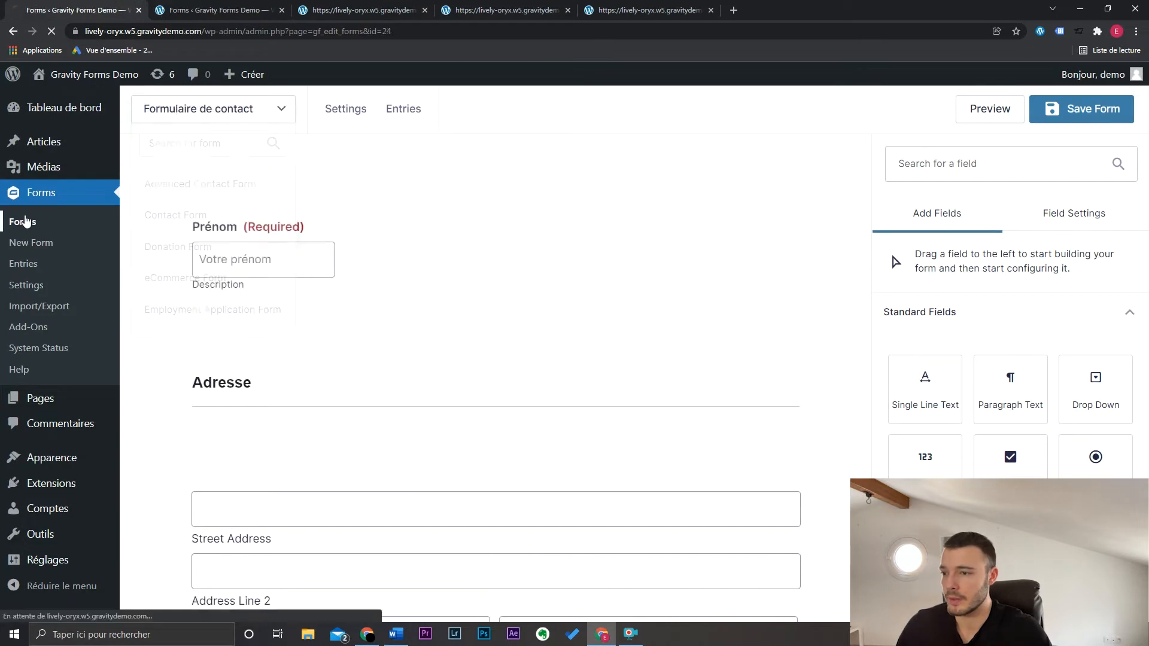
scroll(661, 313, down, 4)
mouse_move(359, 306)
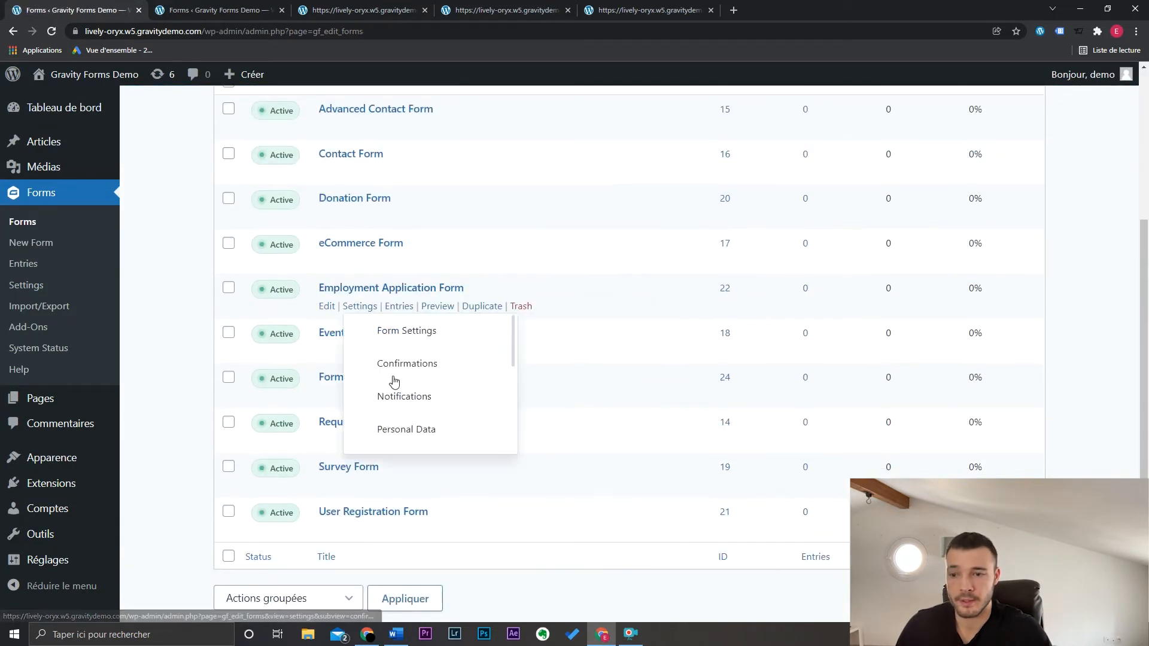
mouse_move(379, 356)
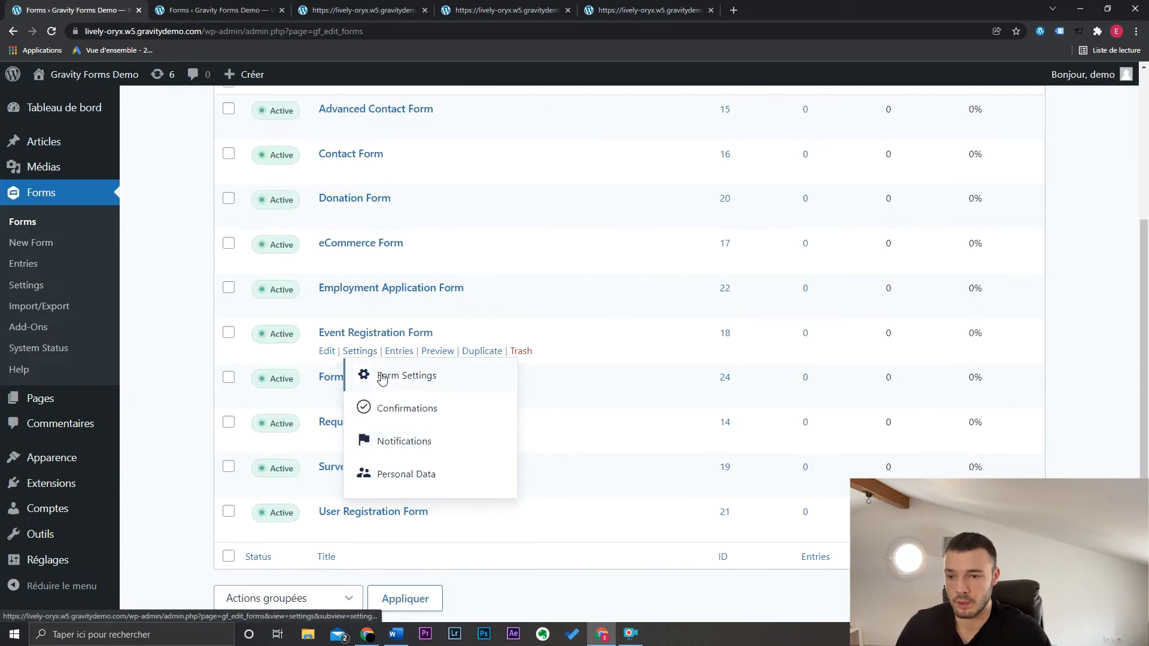
key(ctrl+Tab)
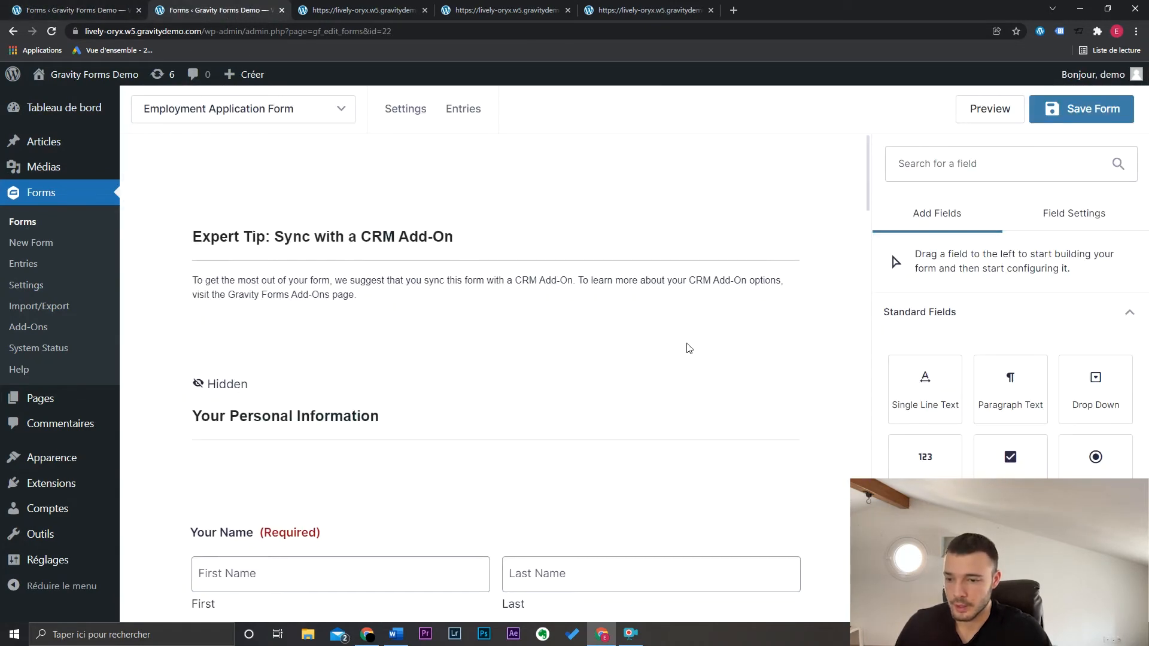
Look through the Employment Application Form down to the Your Previous Employers list field and open that field's settings.
scroll(787, 400, down, 10)
scroll(792, 398, down, 10)
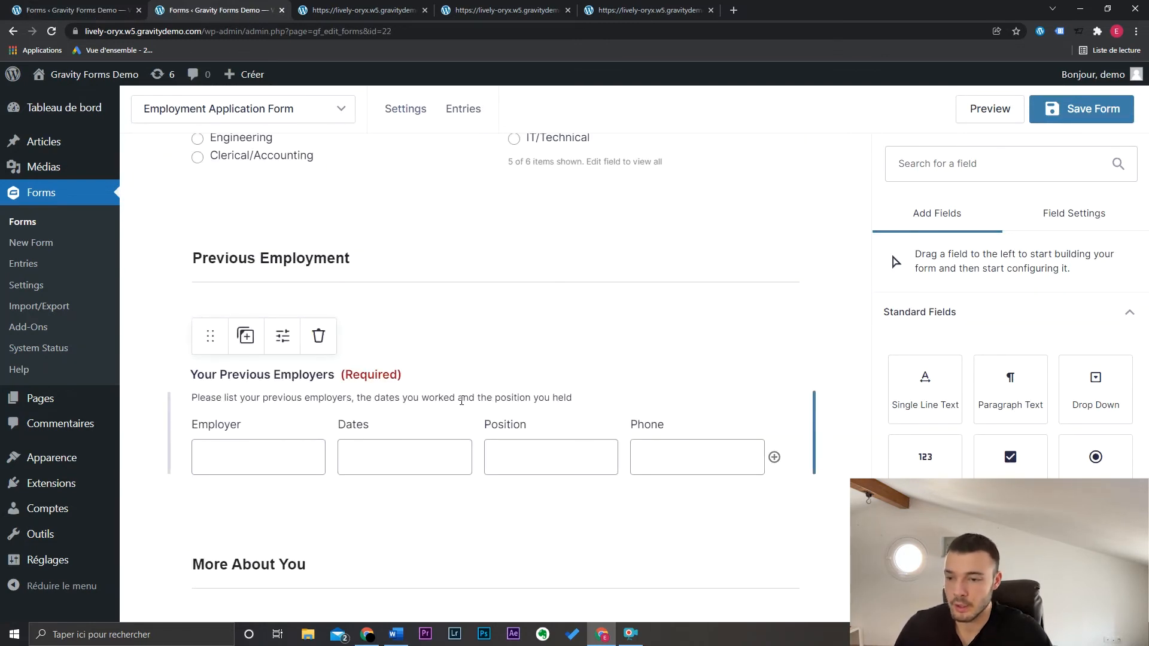
scroll(461, 400, down, 1)
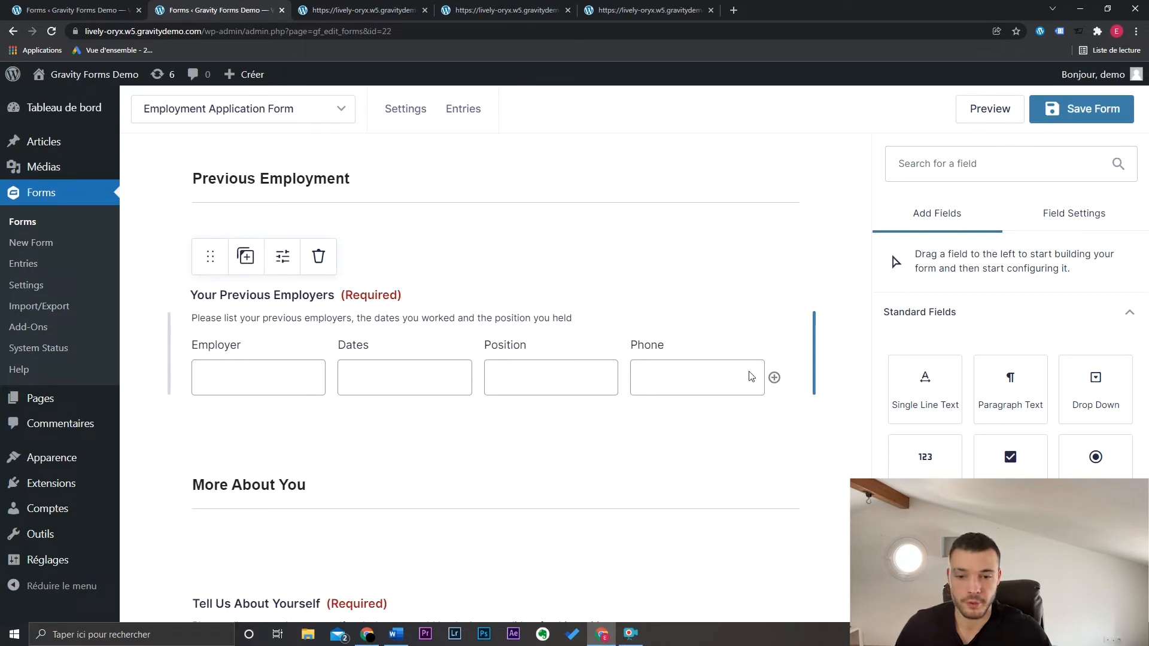
click(777, 380)
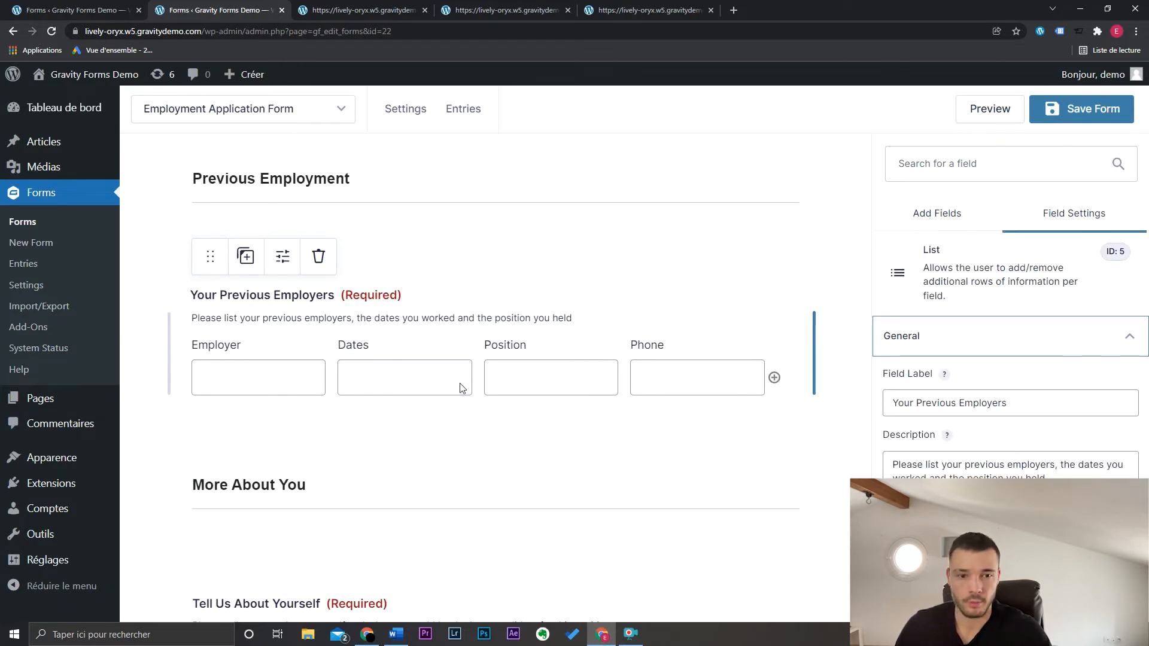
Return to the available field types and browse the Advanced Fields group.
click(940, 209)
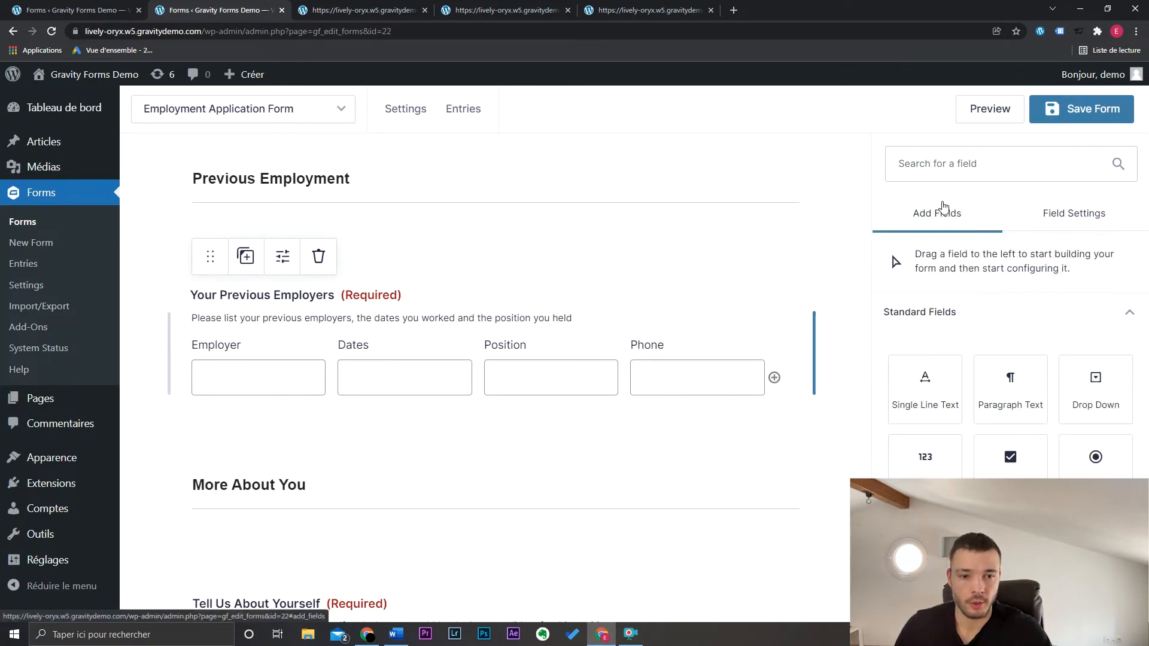
click(987, 328)
click(974, 309)
click(974, 309)
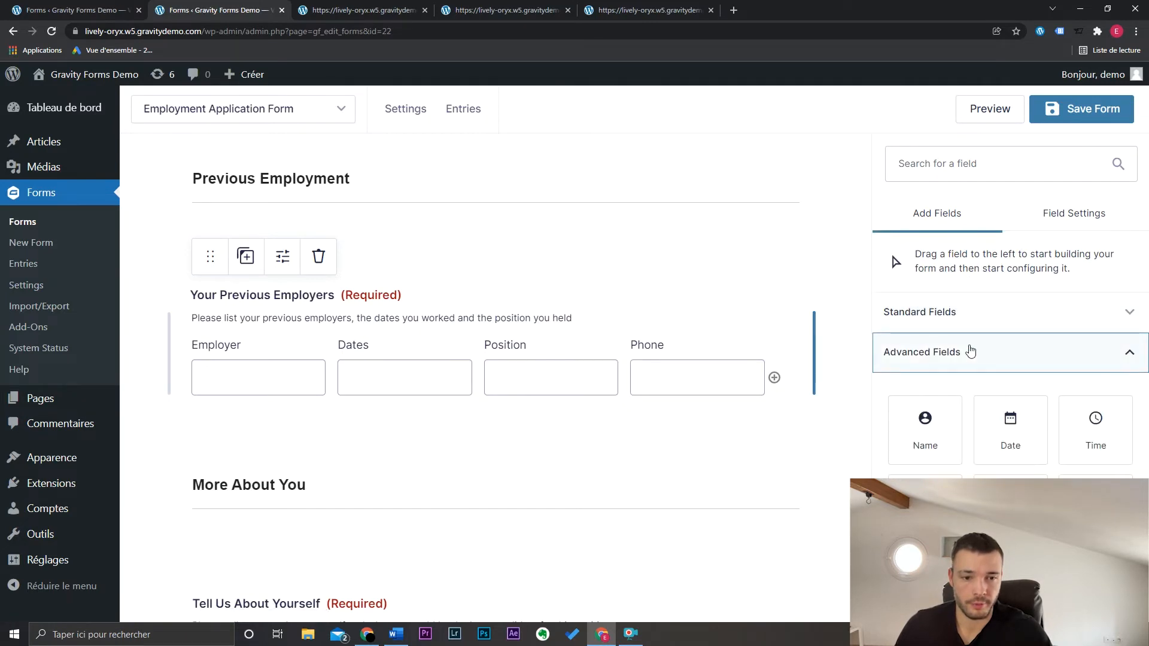
scroll(1038, 379, down, 3)
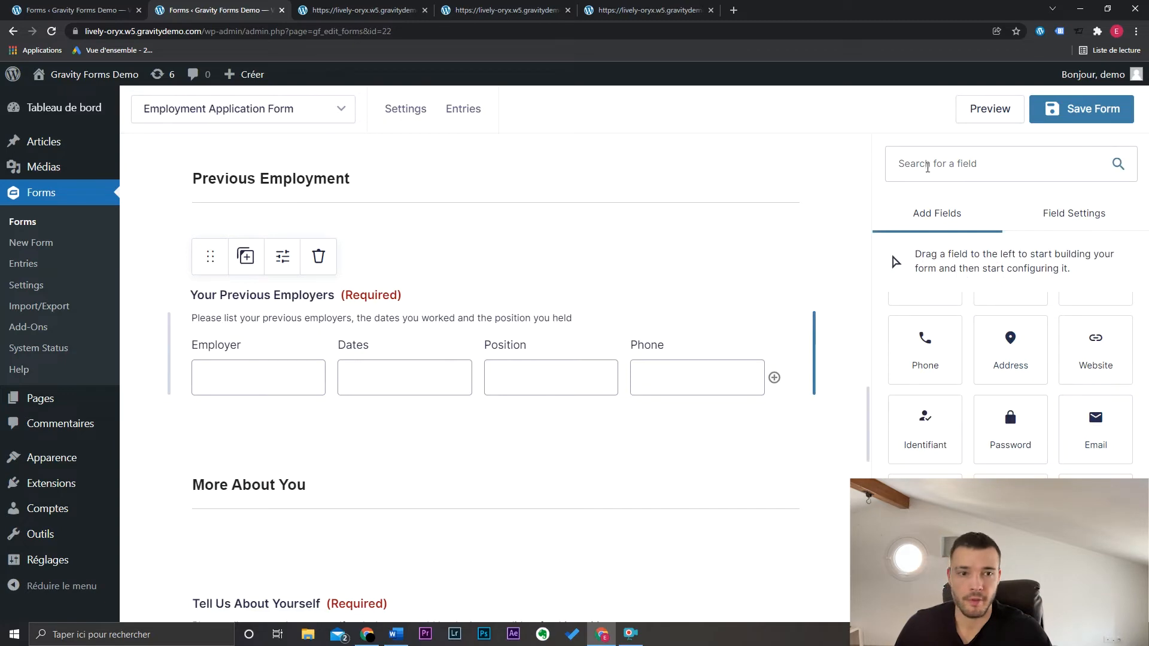
Preview the Employment Application Form and test adding and removing rows in the Your Previous Employers list.
click(965, 117)
scroll(458, 335, down, 10)
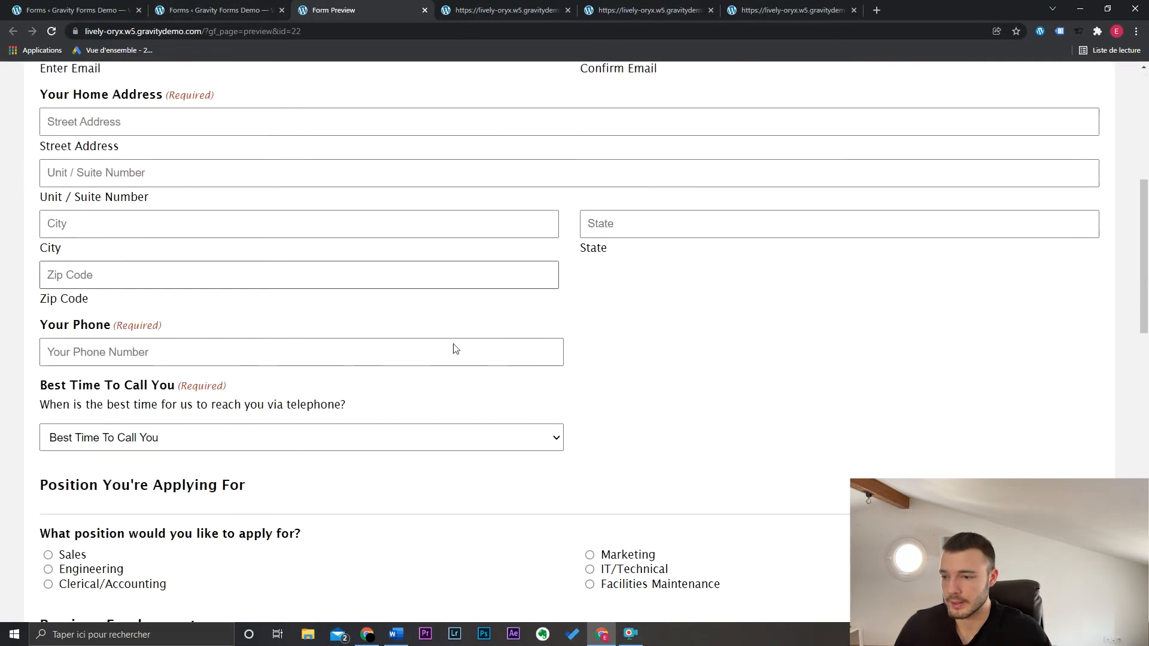
scroll(455, 349, down, 1)
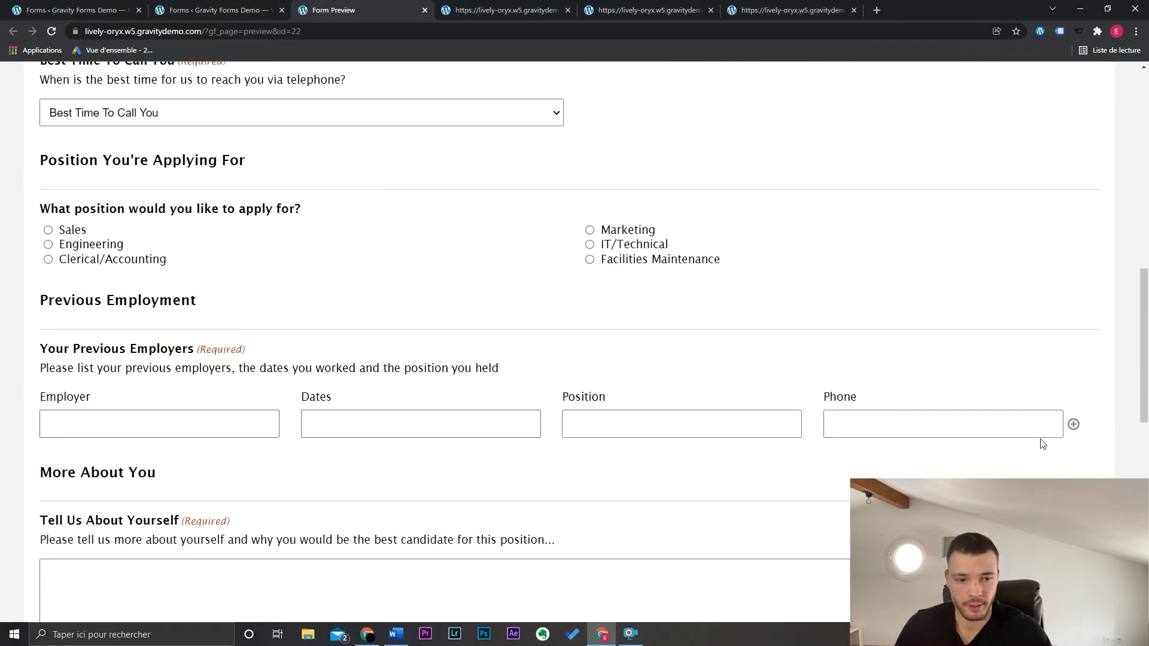
click(1074, 425)
click(1073, 459)
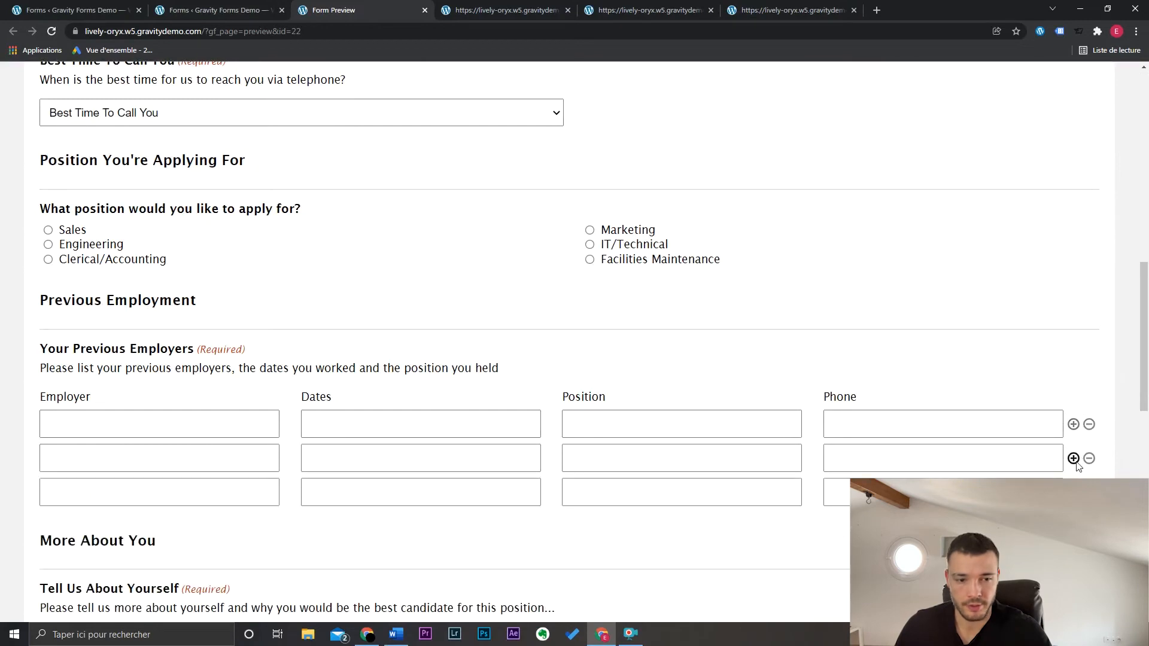
click(1089, 424)
click(1089, 424)
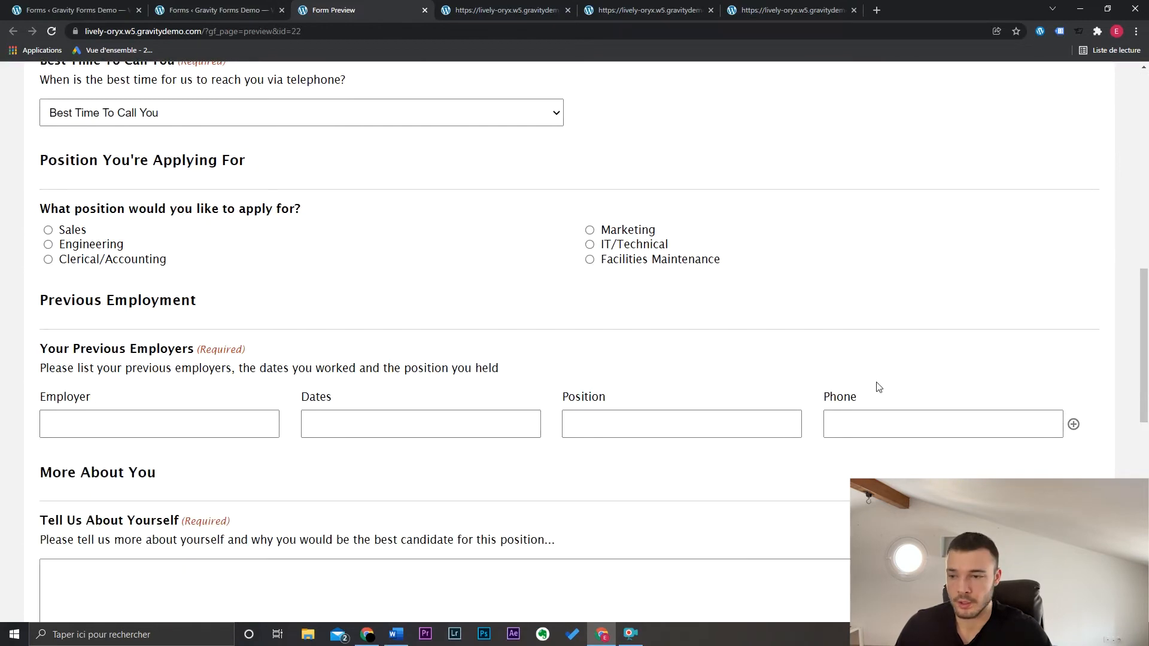
Find the Upload Your Resume field in the preview, and open that field's settings in the form editor.
scroll(650, 324, down, 9)
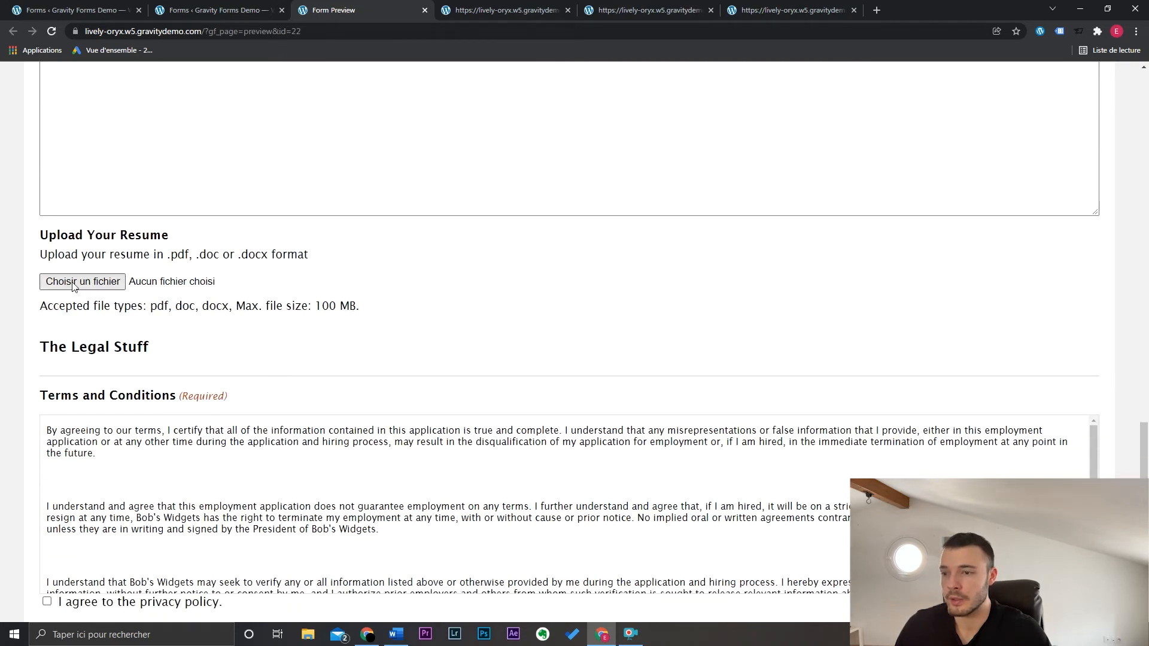
click(200, 9)
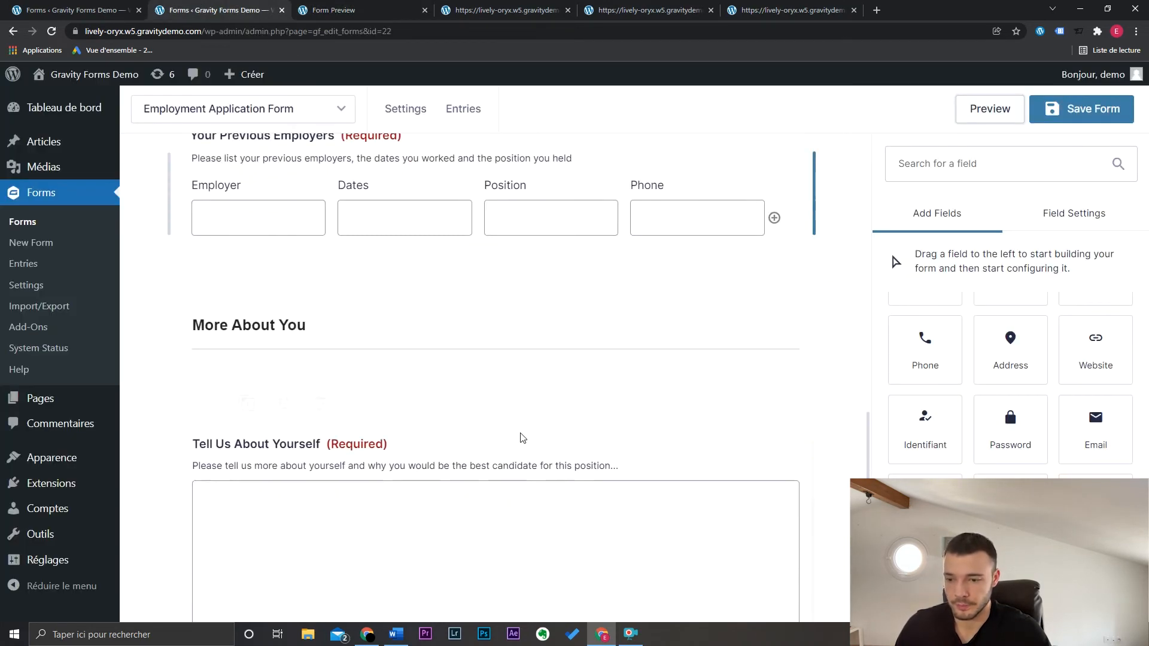
scroll(521, 438, down, 6)
click(349, 393)
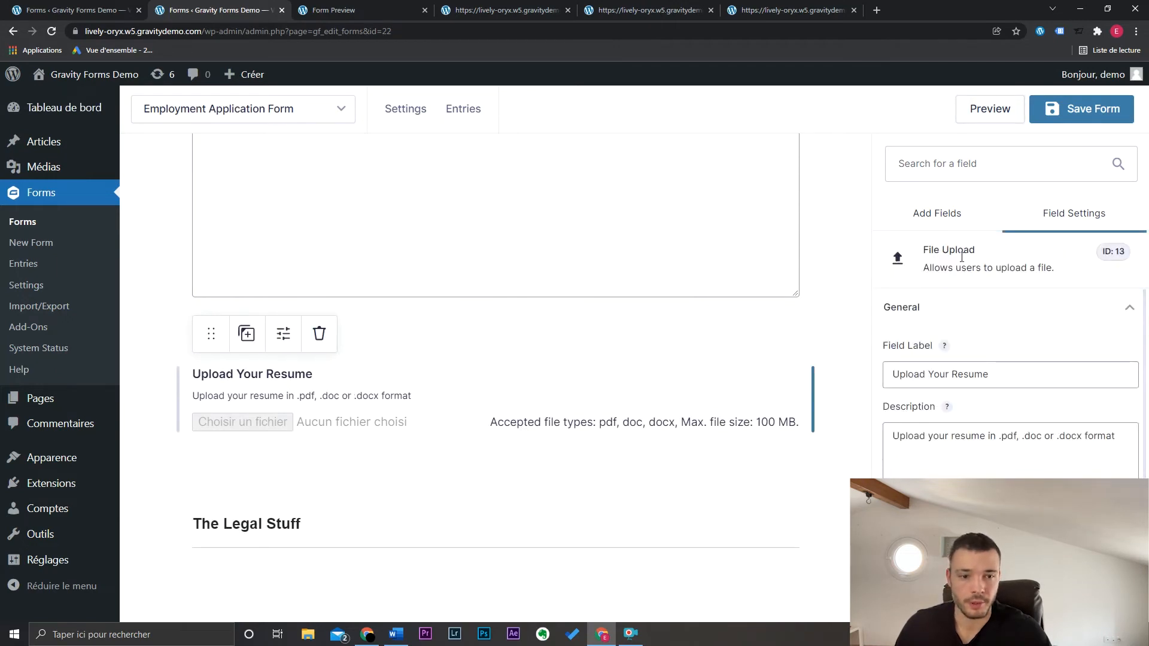
Check the available field types, and examine the Upload Your Resume field's allowed extensions, multi-file, maximum size and required options.
click(936, 215)
click(953, 217)
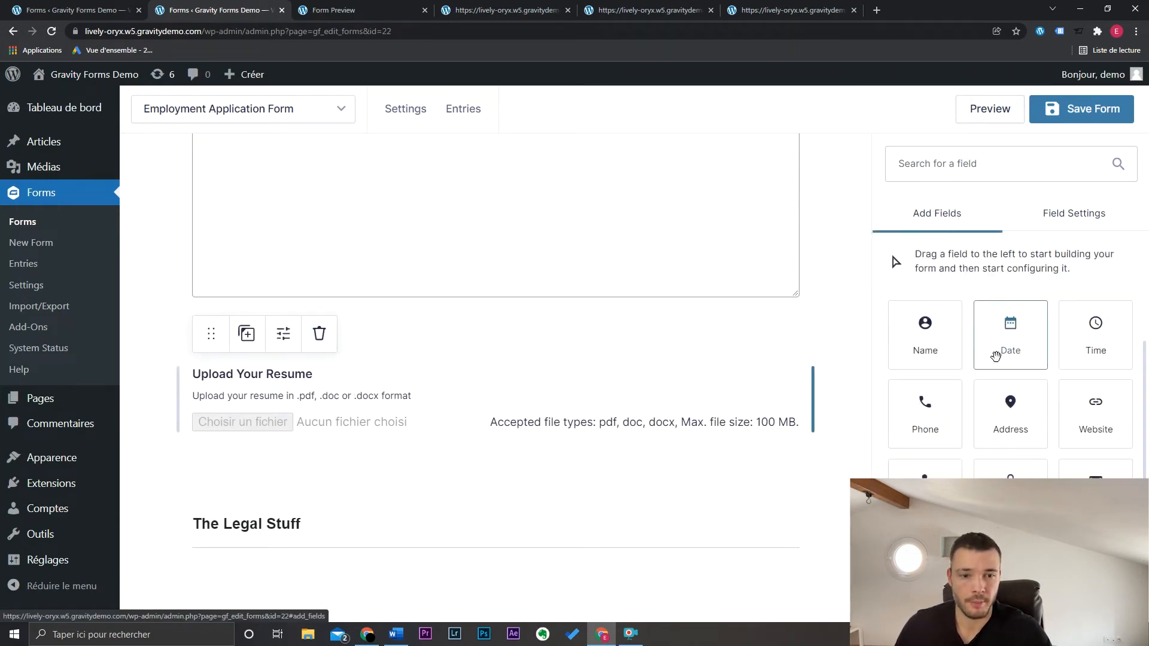
scroll(1008, 402, down, 1)
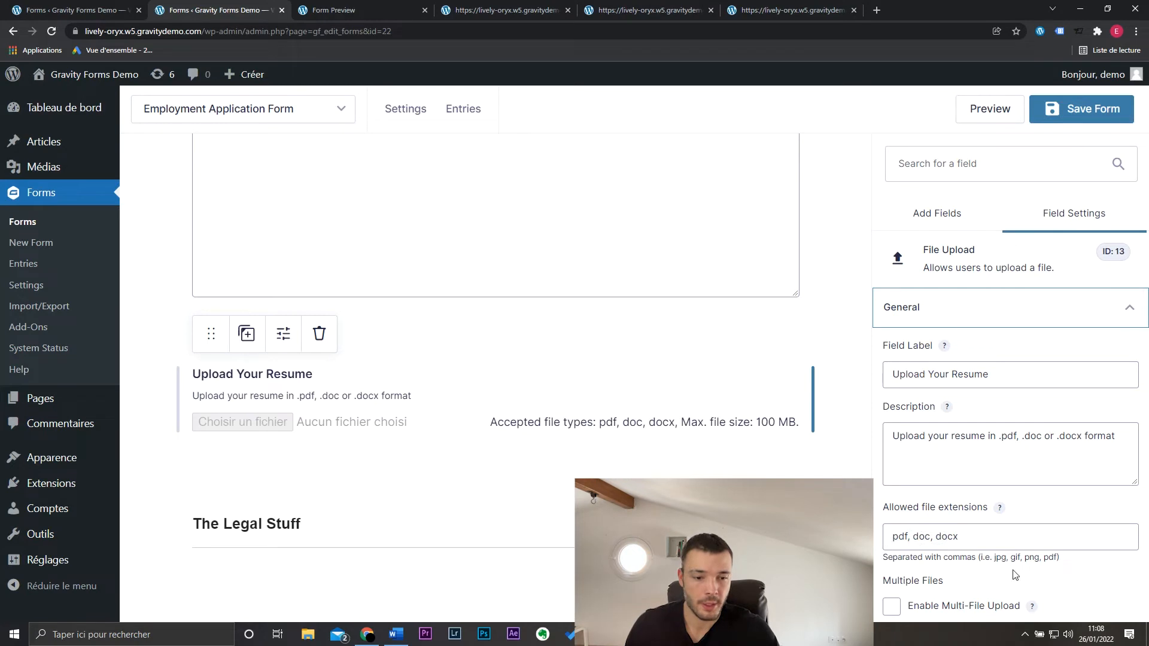
scroll(1037, 552, down, 3)
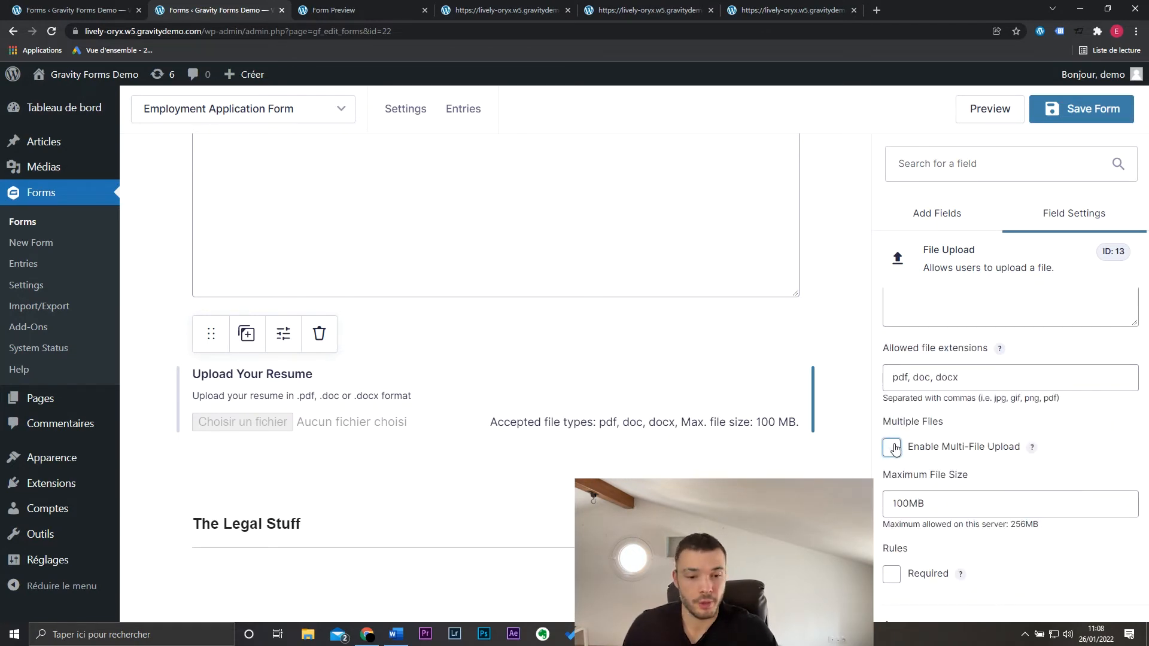
scroll(975, 506, down, 2)
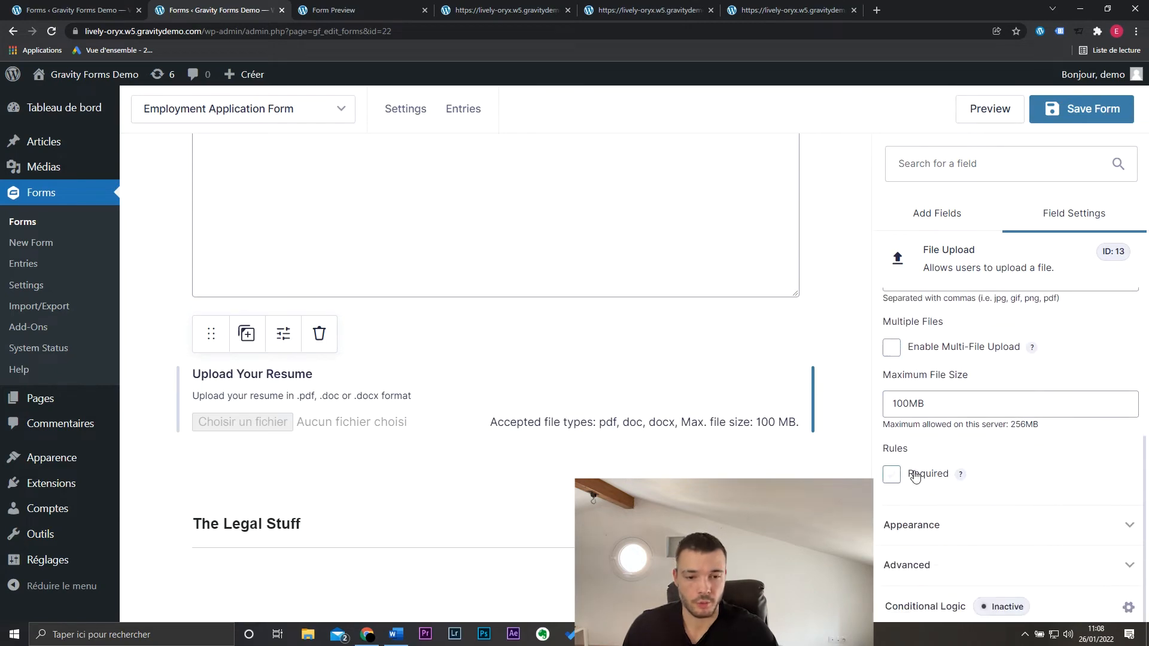
Open the Terms and Conditions consent field's settings and review its field type, checkbox label and description.
scroll(840, 397, down, 6)
click(840, 396)
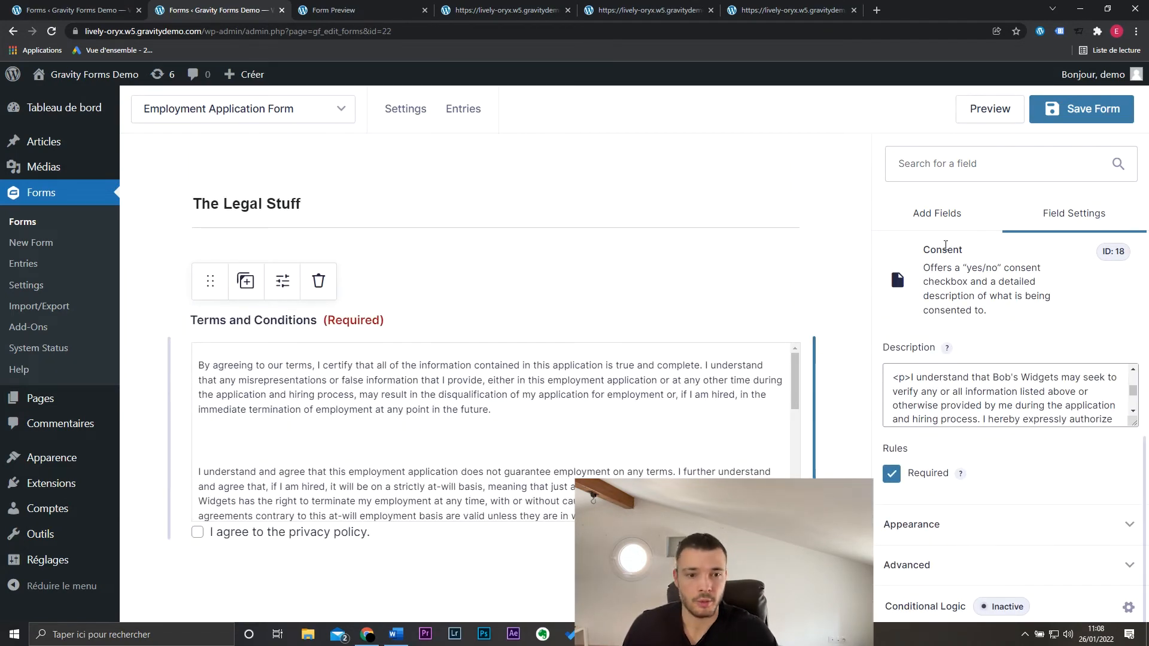
drag(923, 249, 1009, 249)
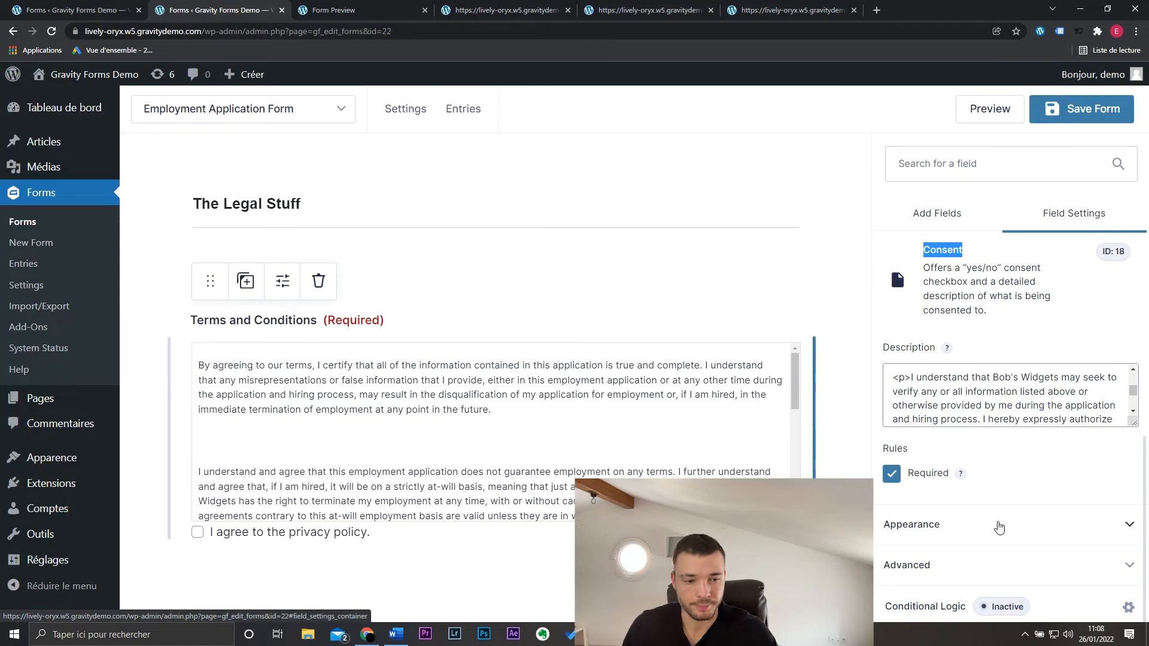
scroll(997, 522, up, 3)
scroll(1017, 454, down, 1)
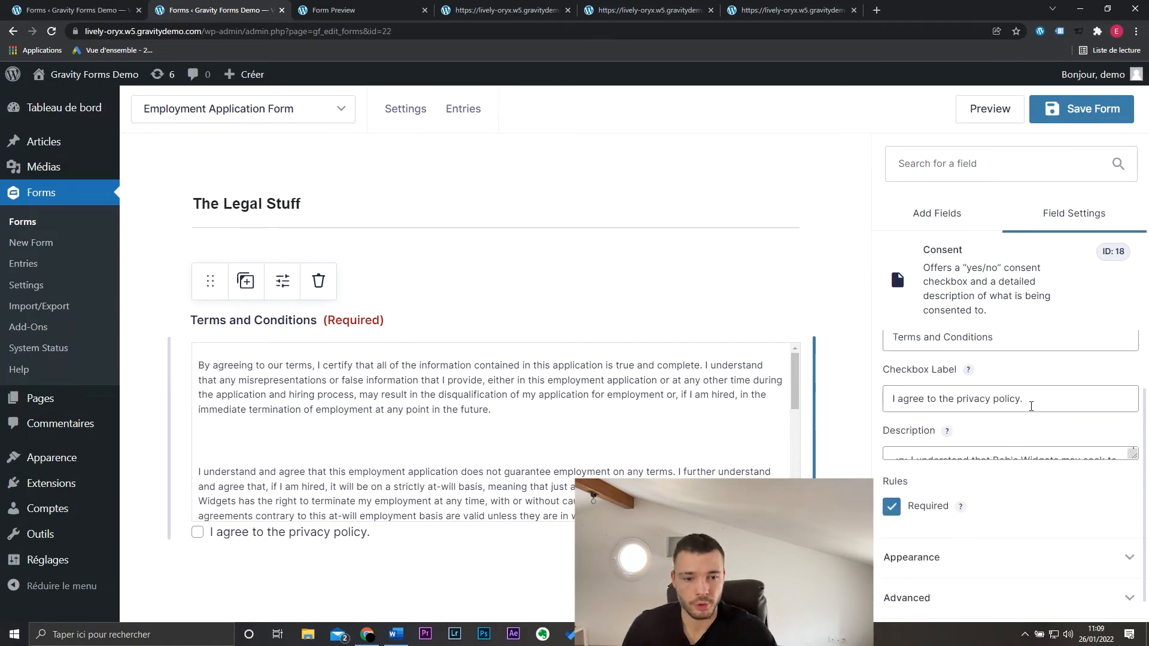
drag(1025, 399, 751, 458)
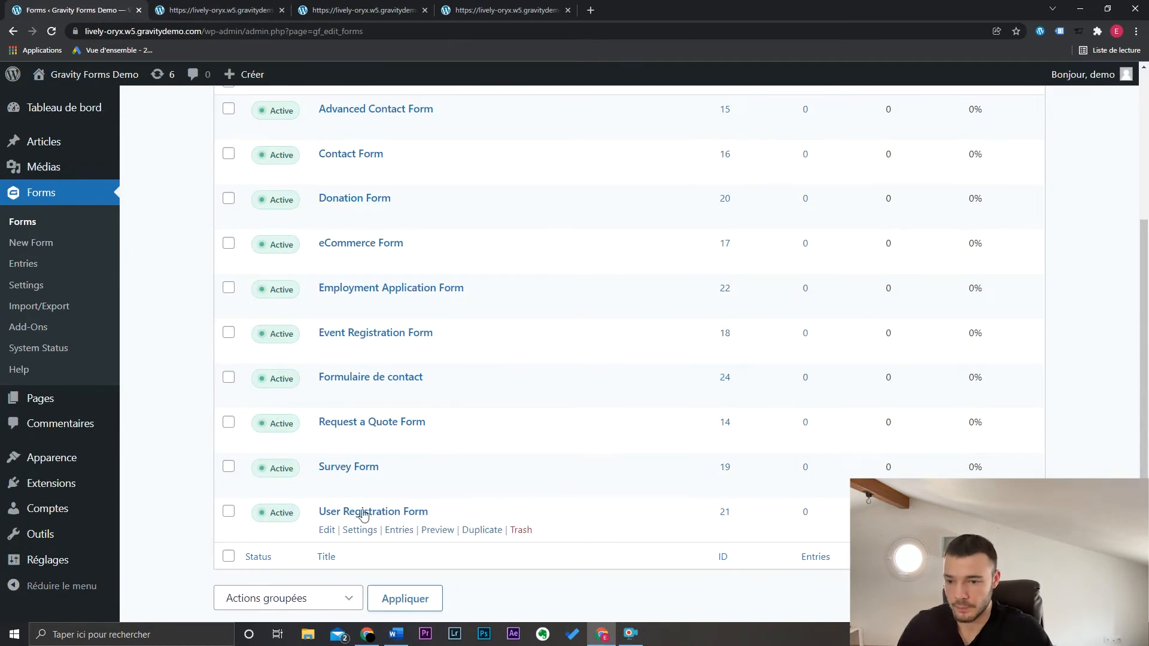
Open the Survey Form for editing from the forms list and show the Rate Acme Products field's settings.
click(326, 486)
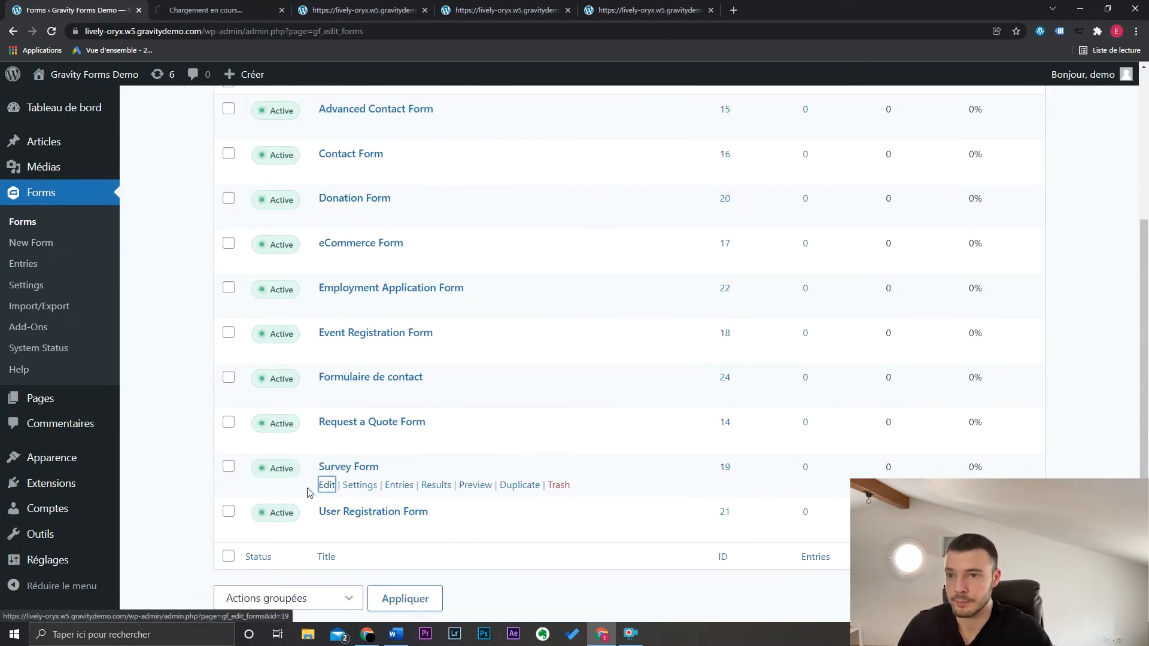
scroll(656, 342, down, 6)
click(384, 315)
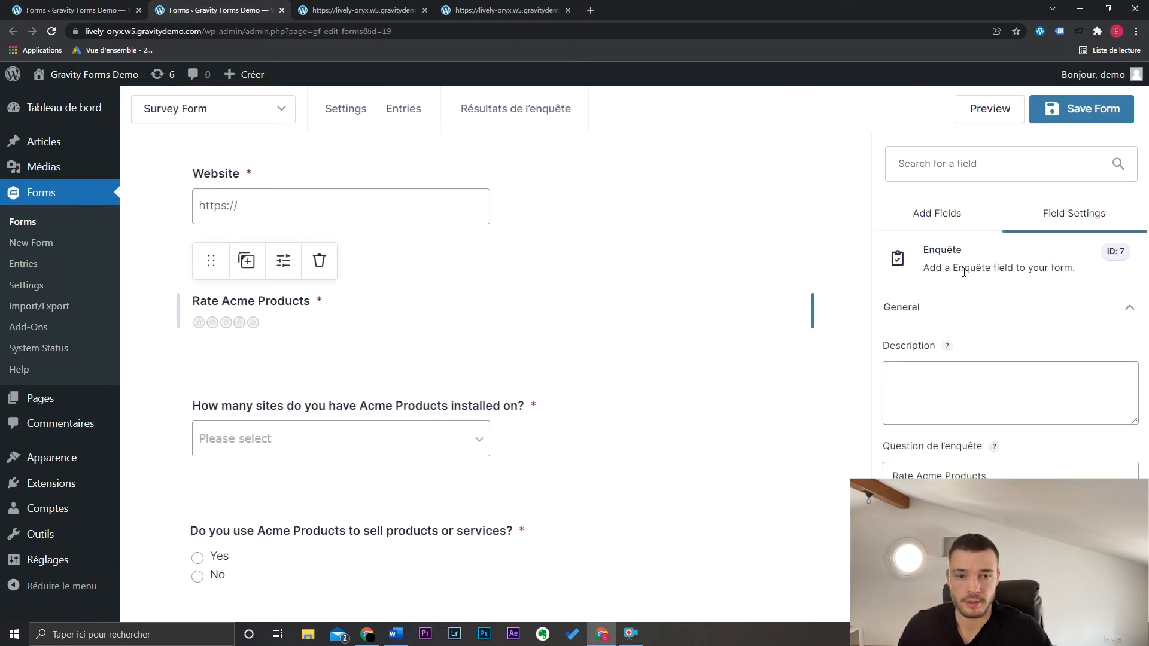
Look for the Enquête field among the available field types and return to the Rate Acme Products field's settings.
click(955, 214)
scroll(1053, 413, down, 7)
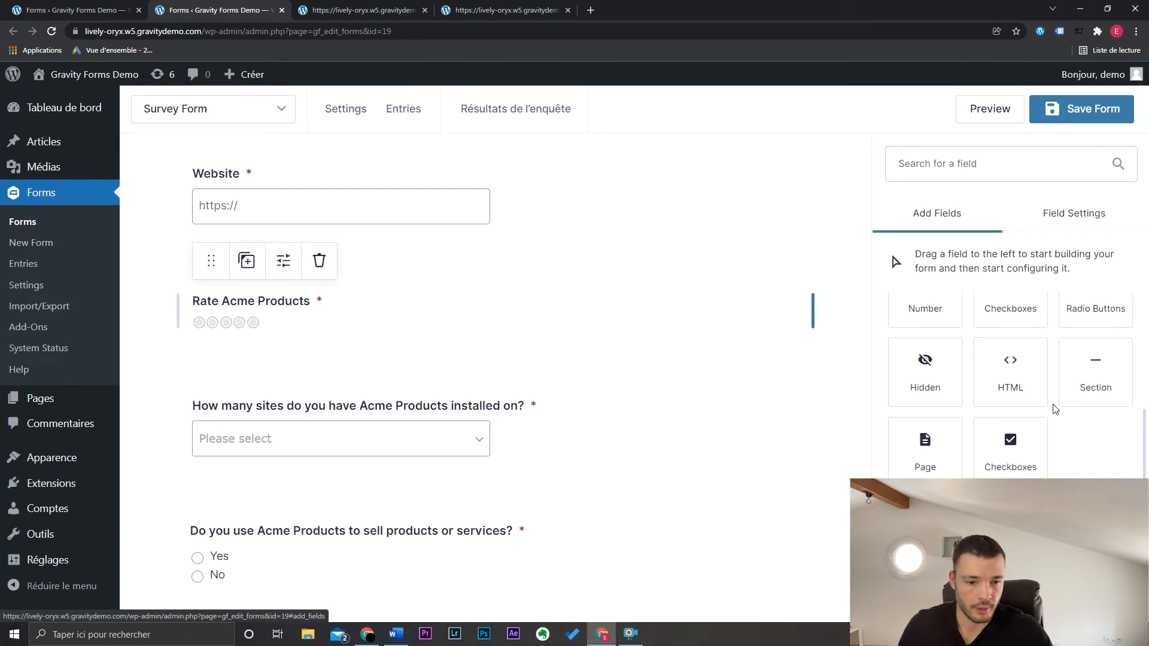
scroll(1033, 477, down, 4)
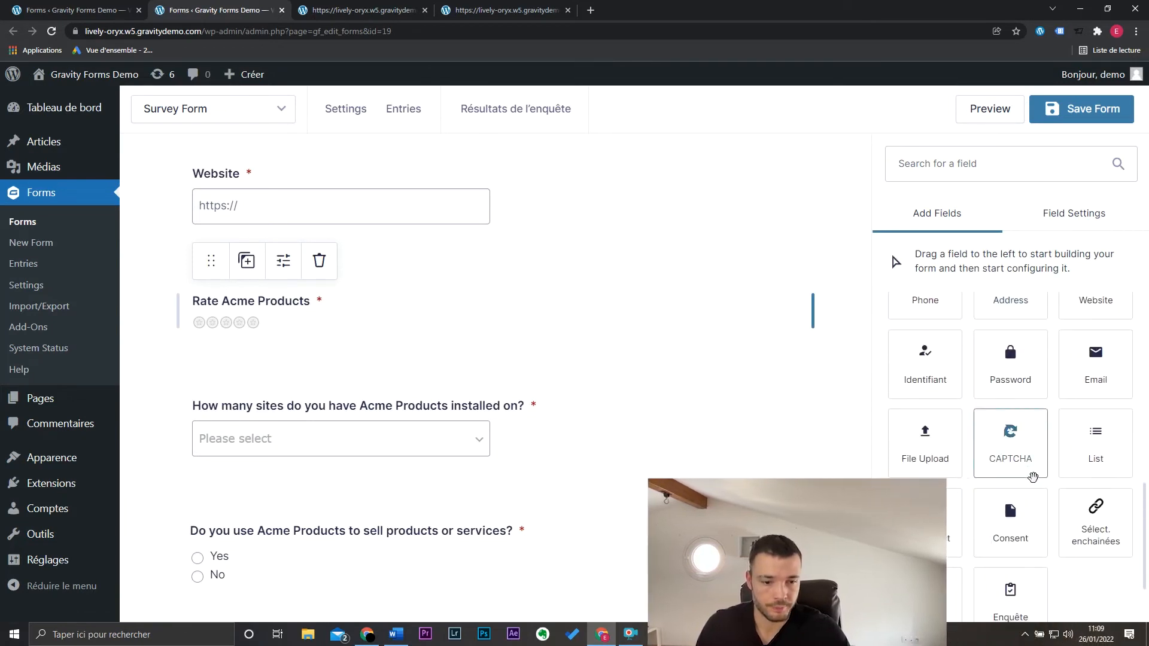
click(338, 322)
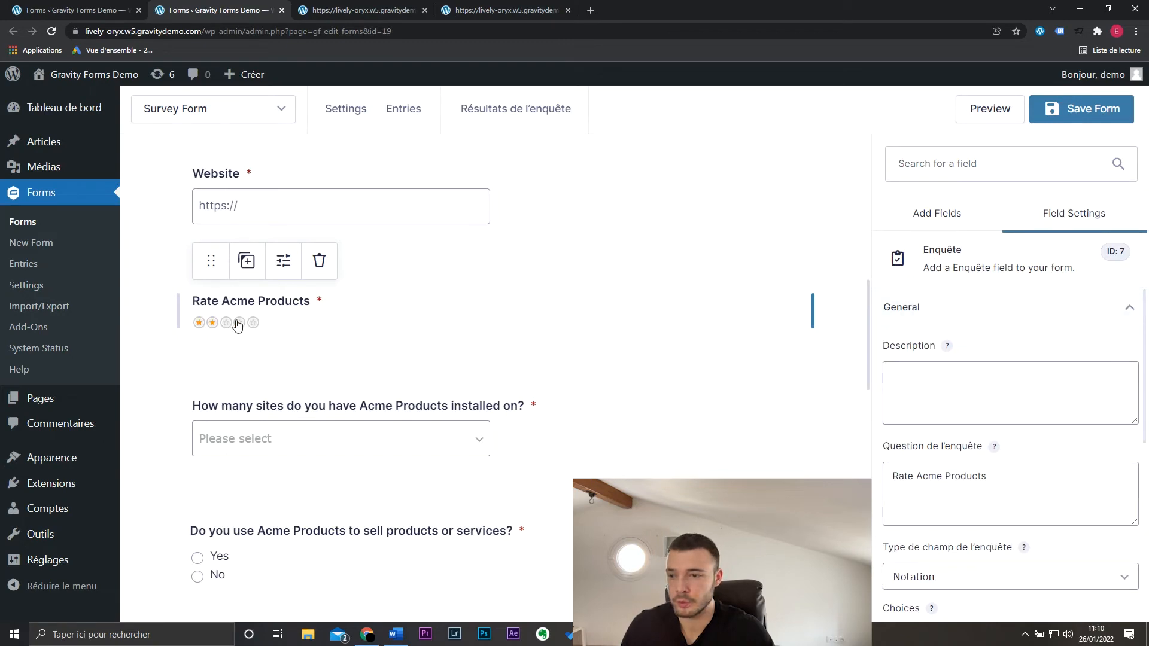
Look through the Survey Form's remaining questions, including the ranking and agreement-scale ones, and return to Rate Acme Products.
scroll(711, 390, down, 8)
scroll(712, 391, down, 6)
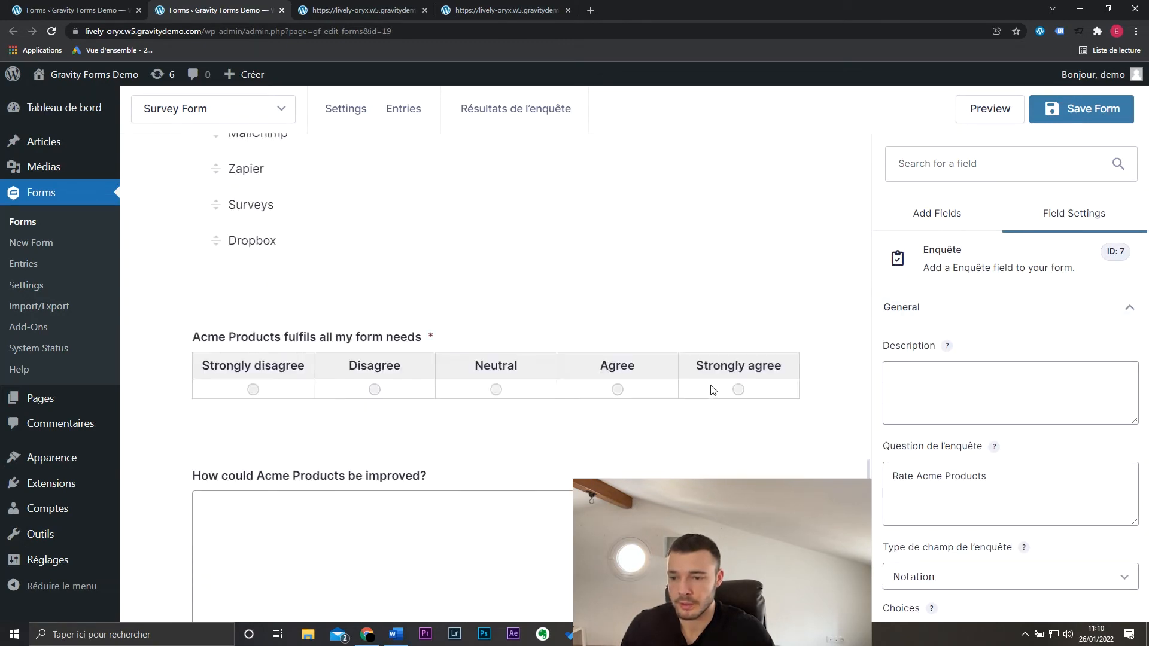
scroll(549, 360, up, 12)
scroll(552, 362, up, 3)
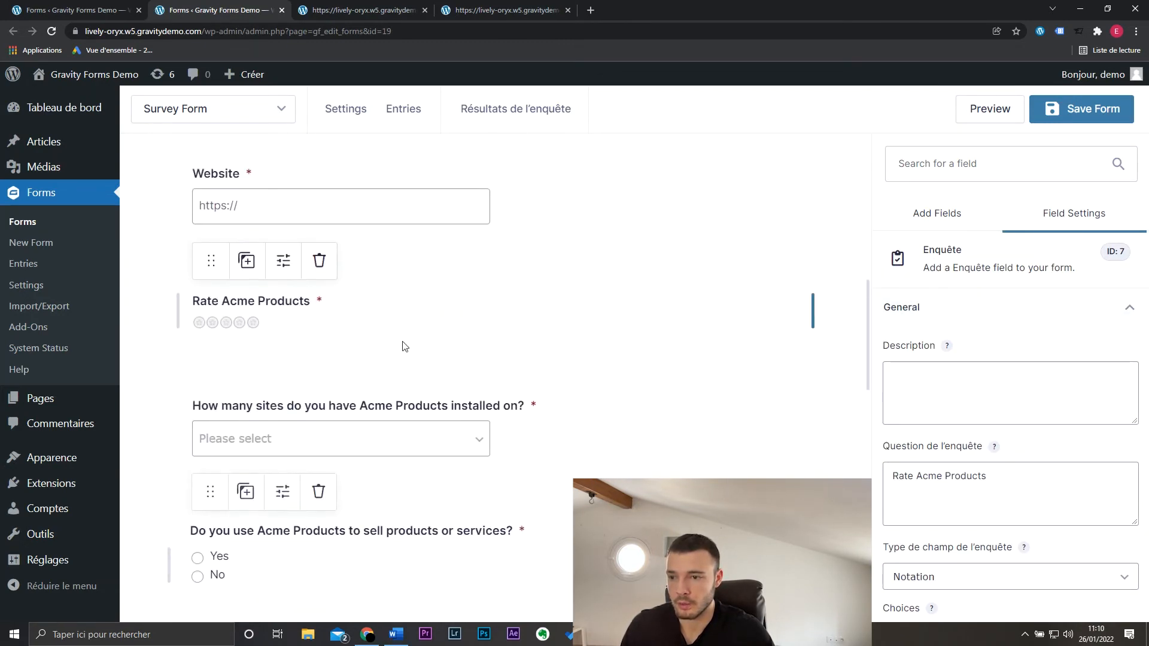
Change the survey field type of Rate Acme Products to Ordre.
click(284, 260)
scroll(983, 436, down, 3)
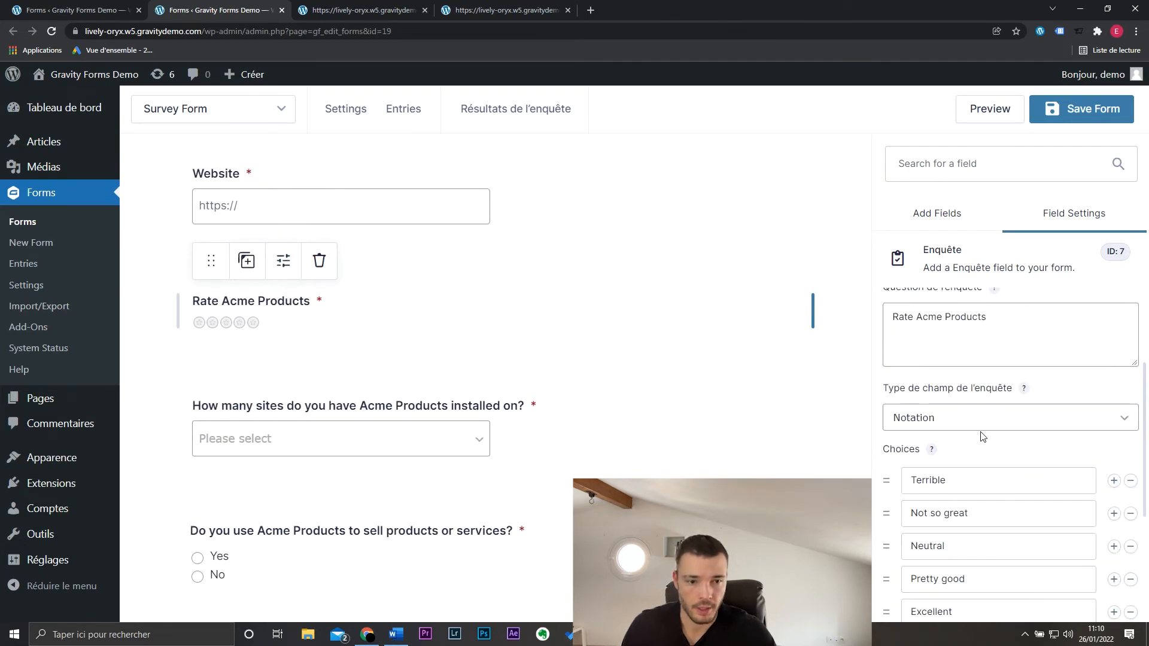
scroll(964, 426, down, 2)
click(973, 345)
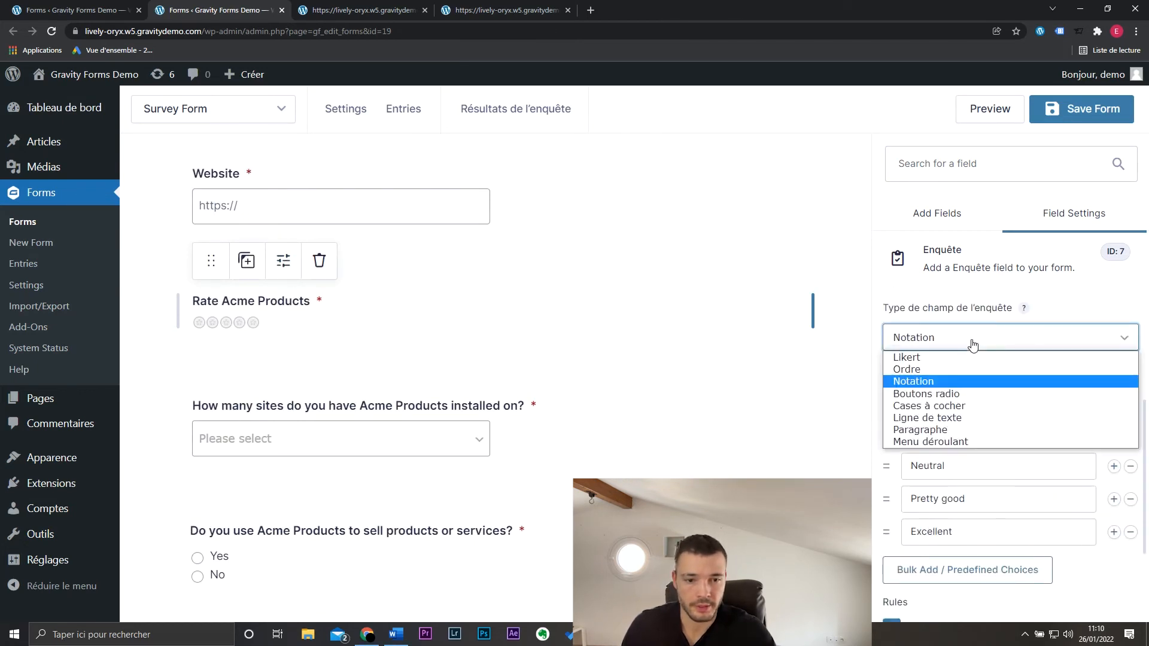
click(959, 369)
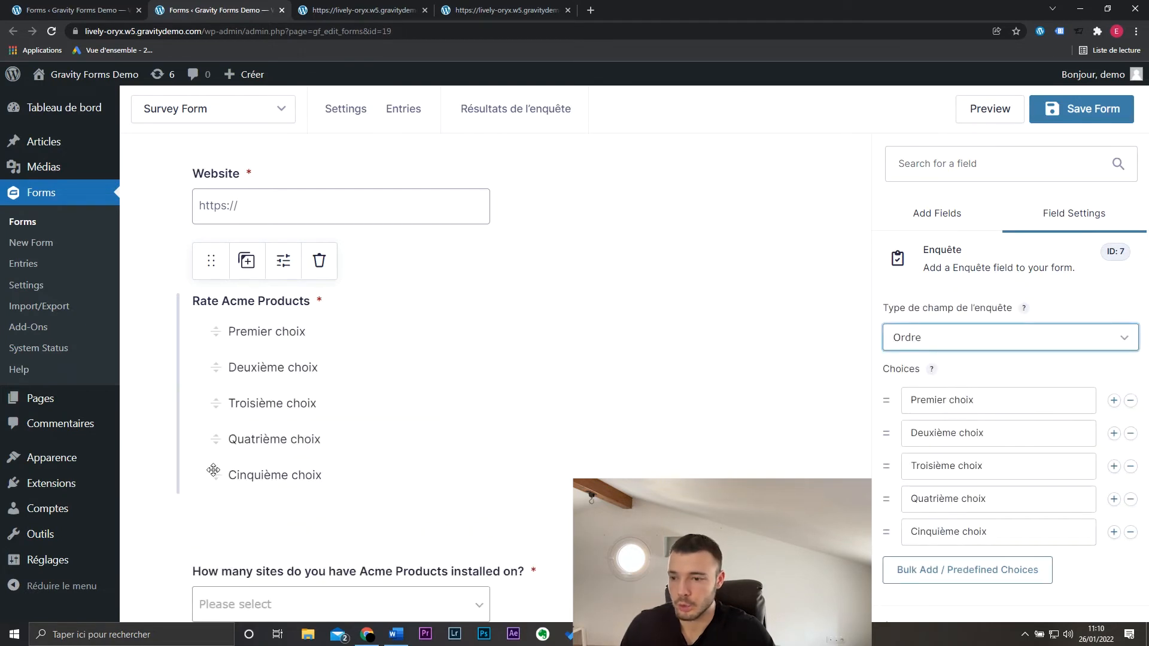
Try the Boutons radio and Likert survey field types on Rate Acme Products.
click(993, 335)
click(993, 393)
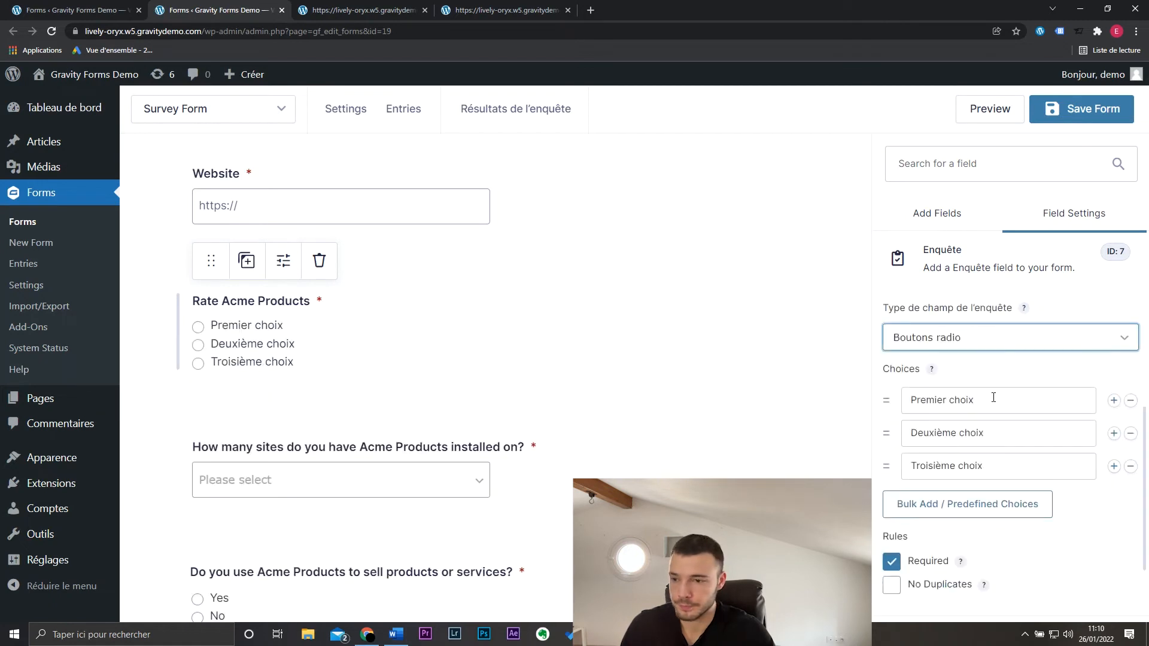
click(924, 338)
click(924, 358)
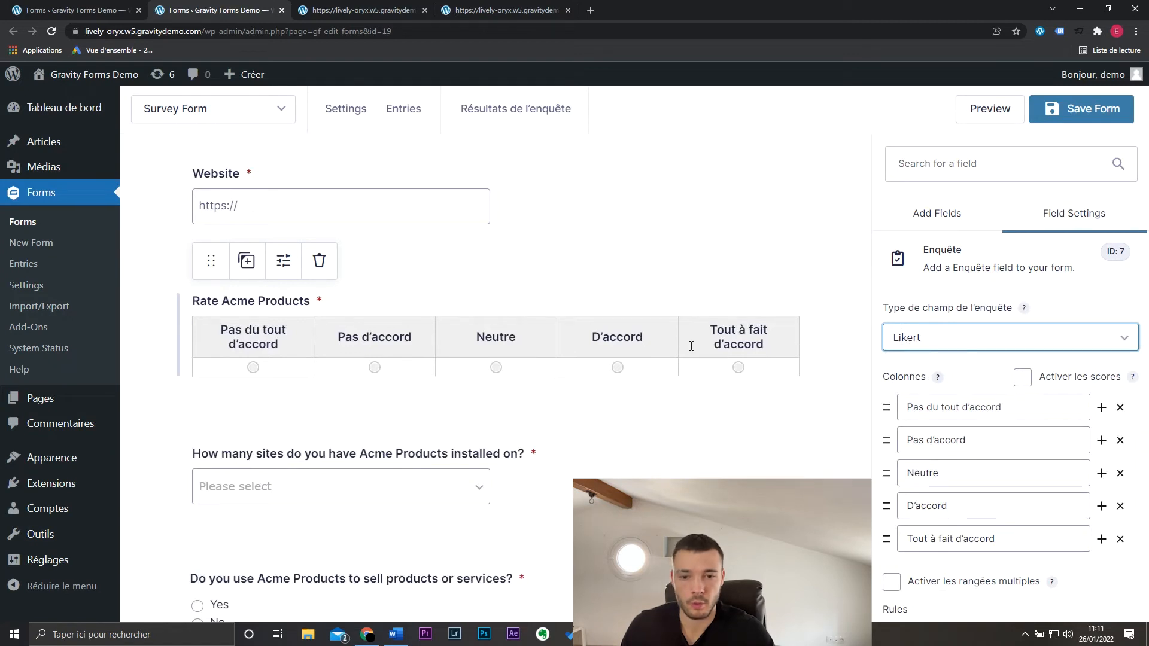
Enable multiple rows for the Likert version of Rate Acme Products, and leave the Survey Form without saving the changes.
scroll(979, 461, down, 1)
click(891, 502)
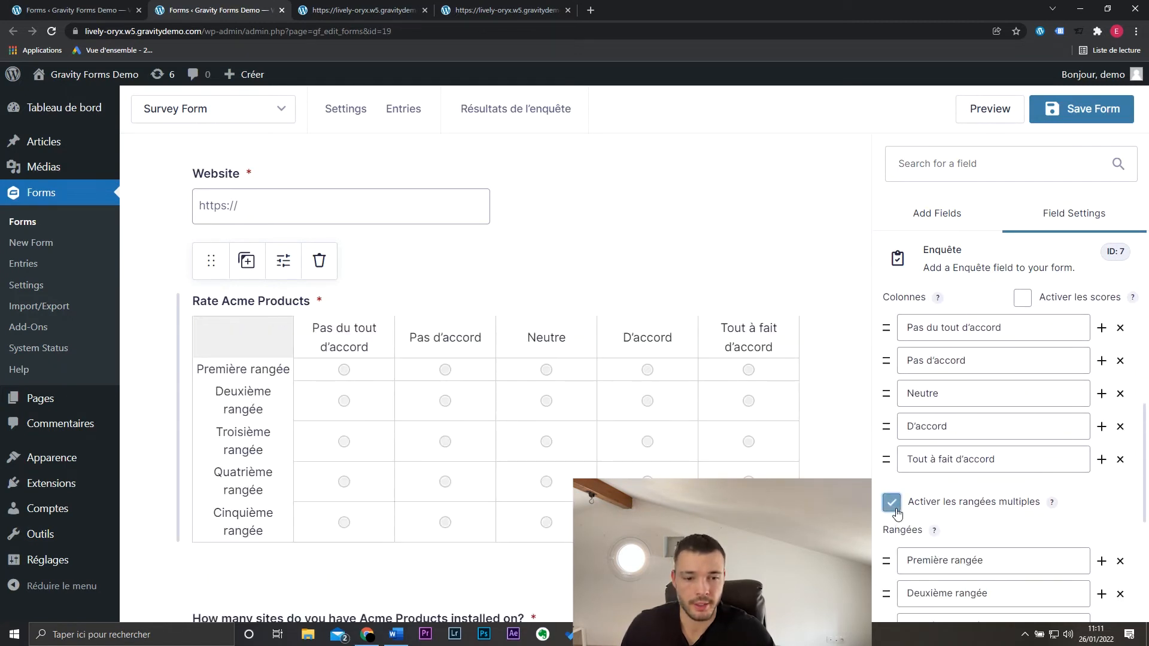
scroll(998, 511, down, 1)
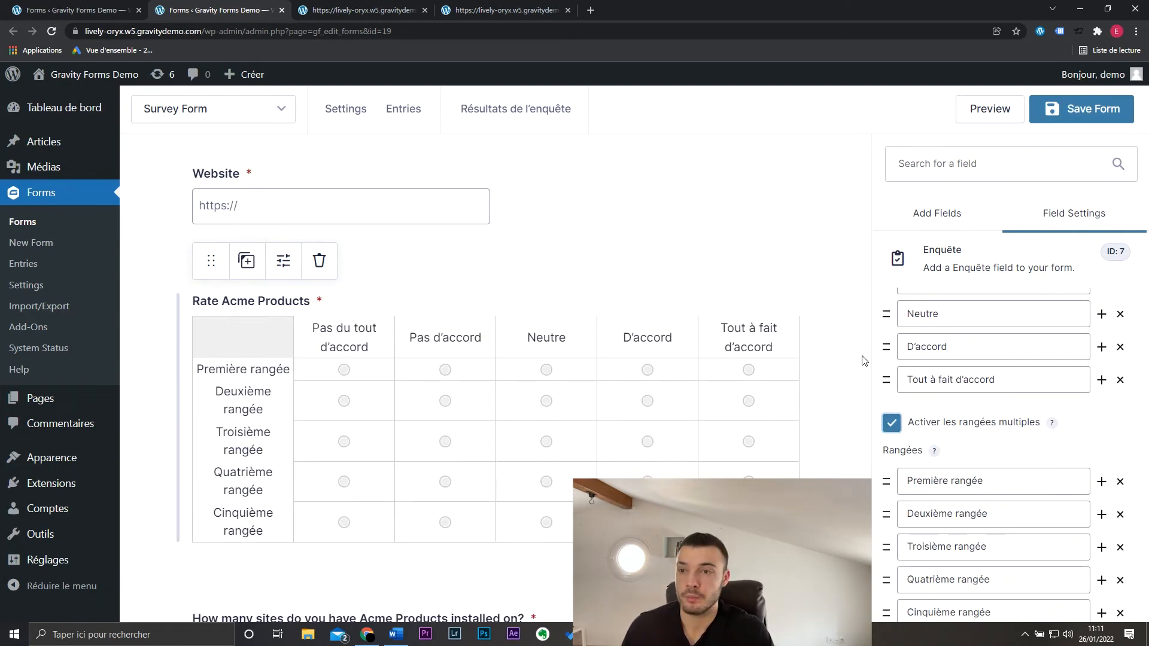
key(F5)
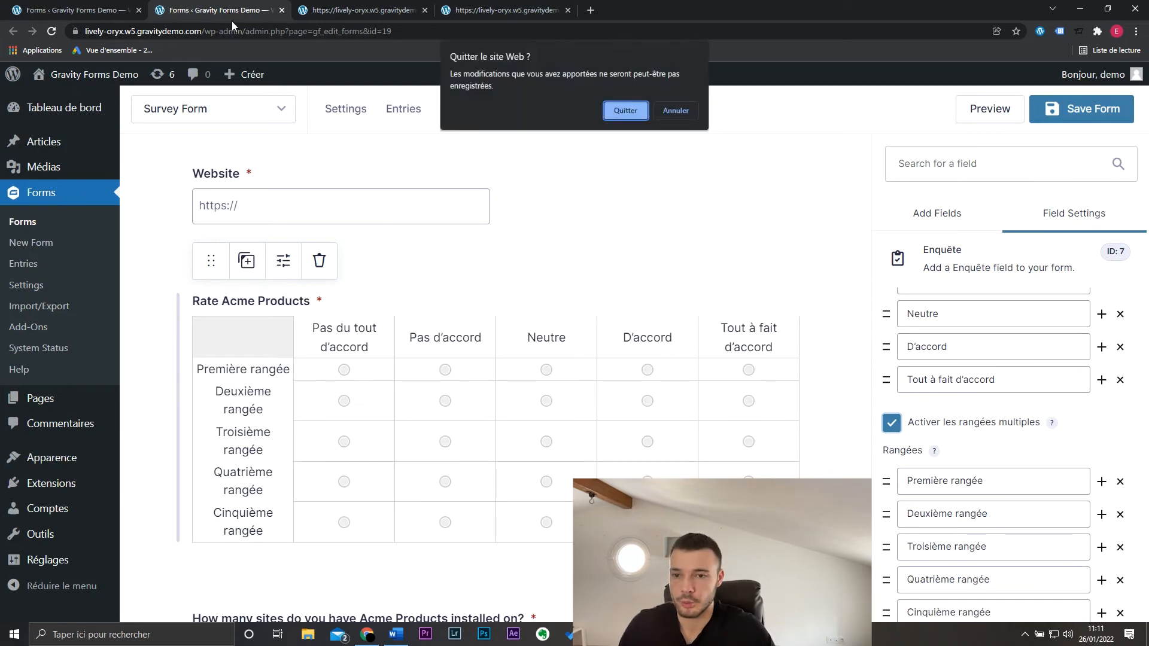
click(607, 112)
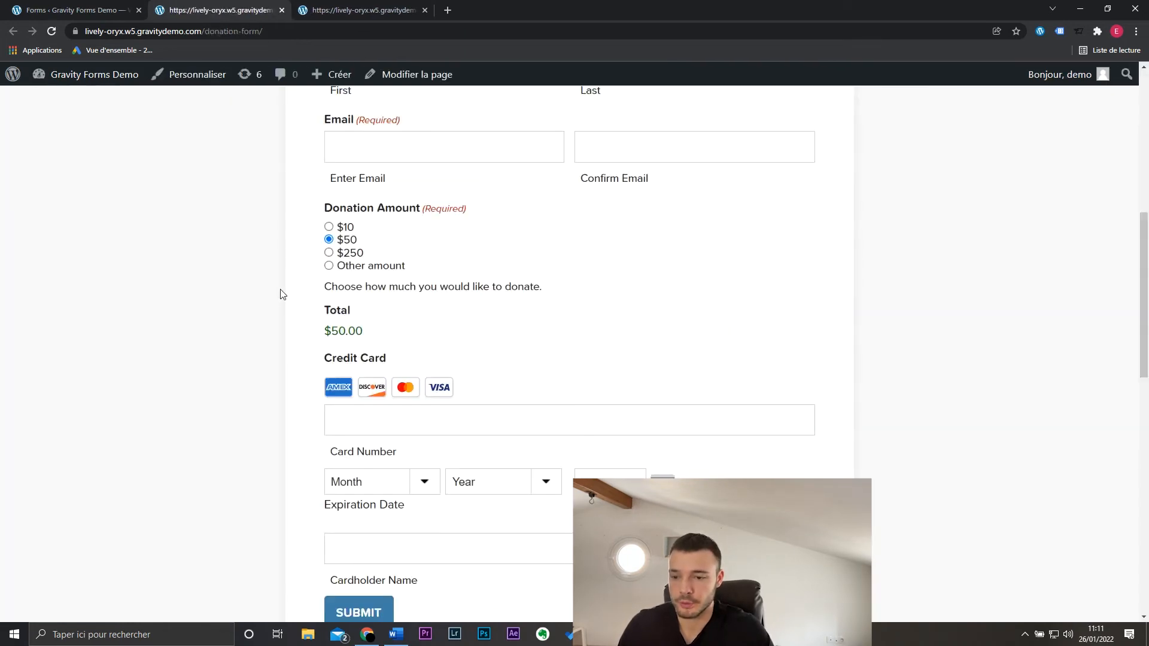
Open the Donation Form for editing from its demo page and show the Donation Amount product field's settings.
scroll(282, 294, down, 7)
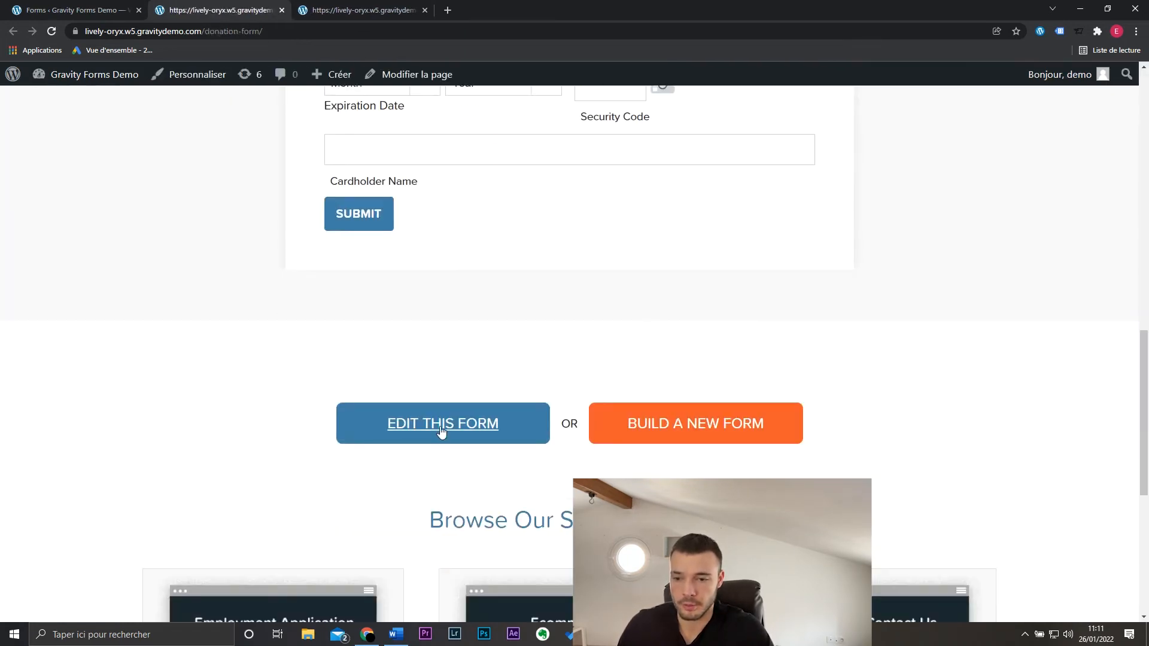
click(441, 431)
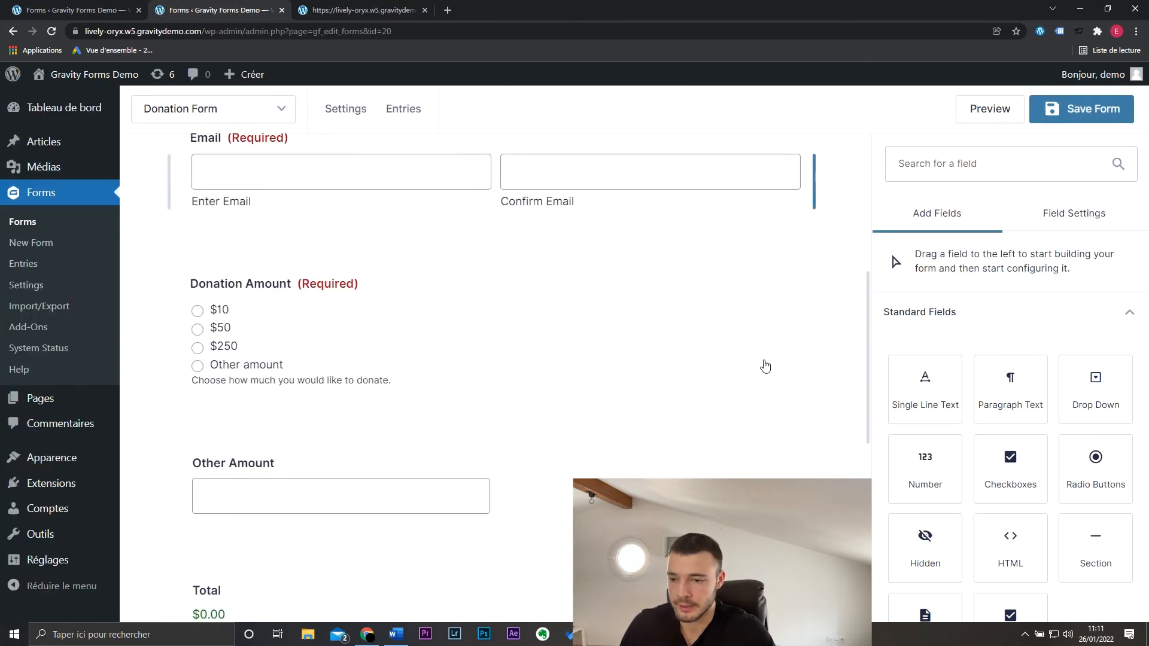
click(288, 250)
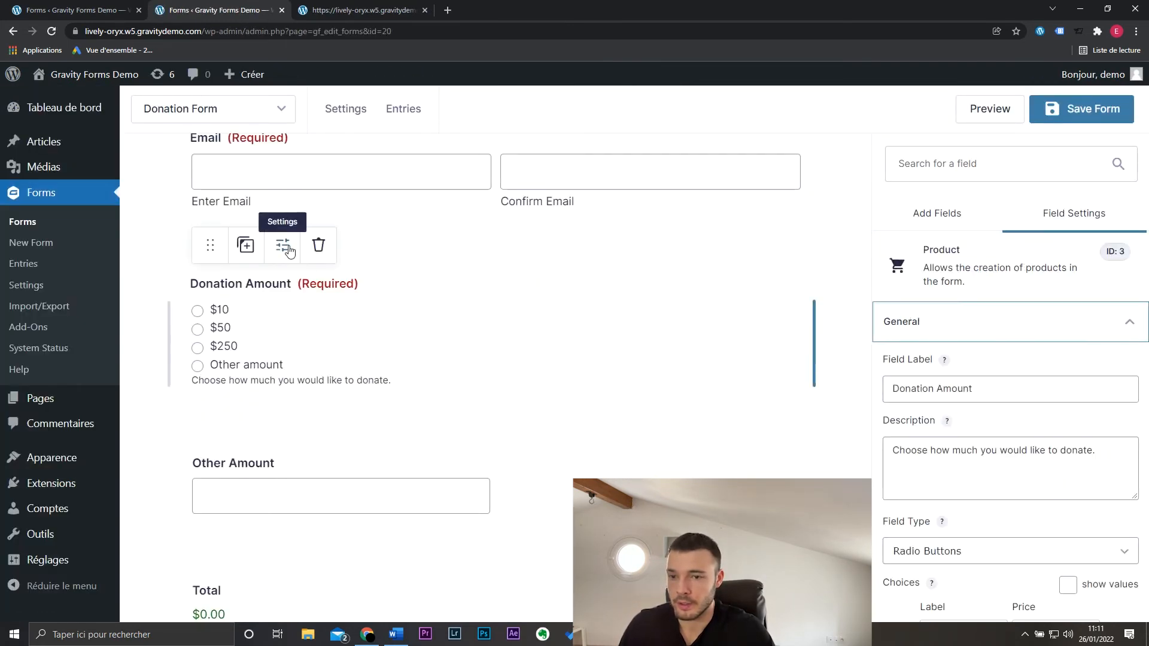
drag(924, 252, 974, 248)
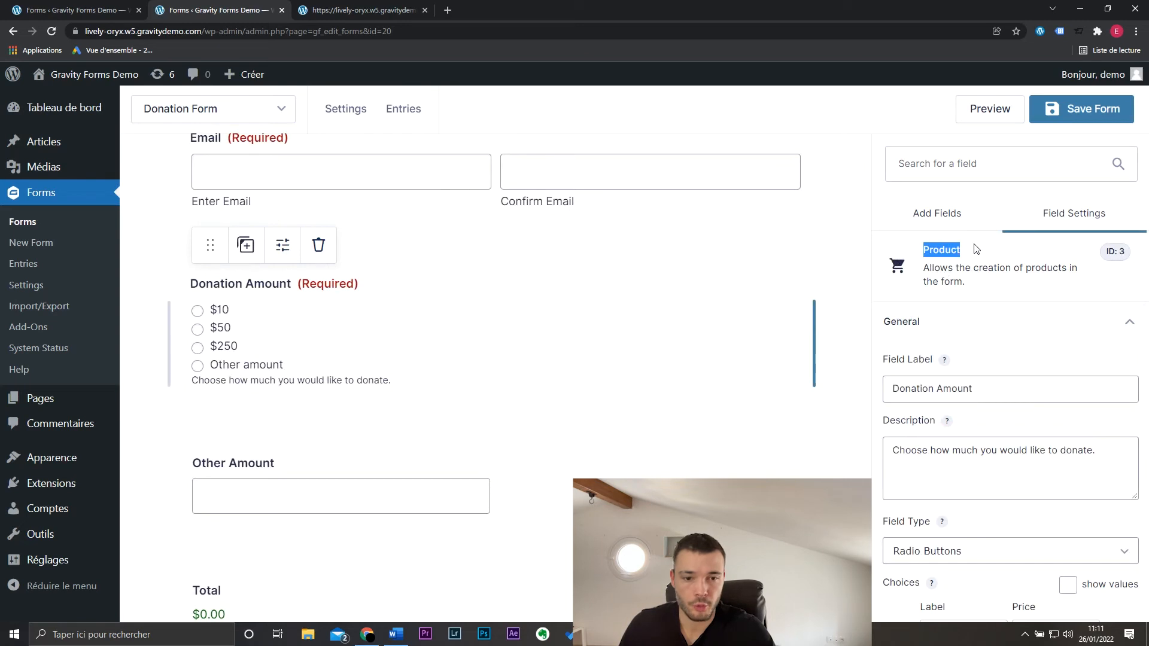
Try the Single Product and User Defined Price field types on the Donation Amount product field.
scroll(976, 347, down, 3)
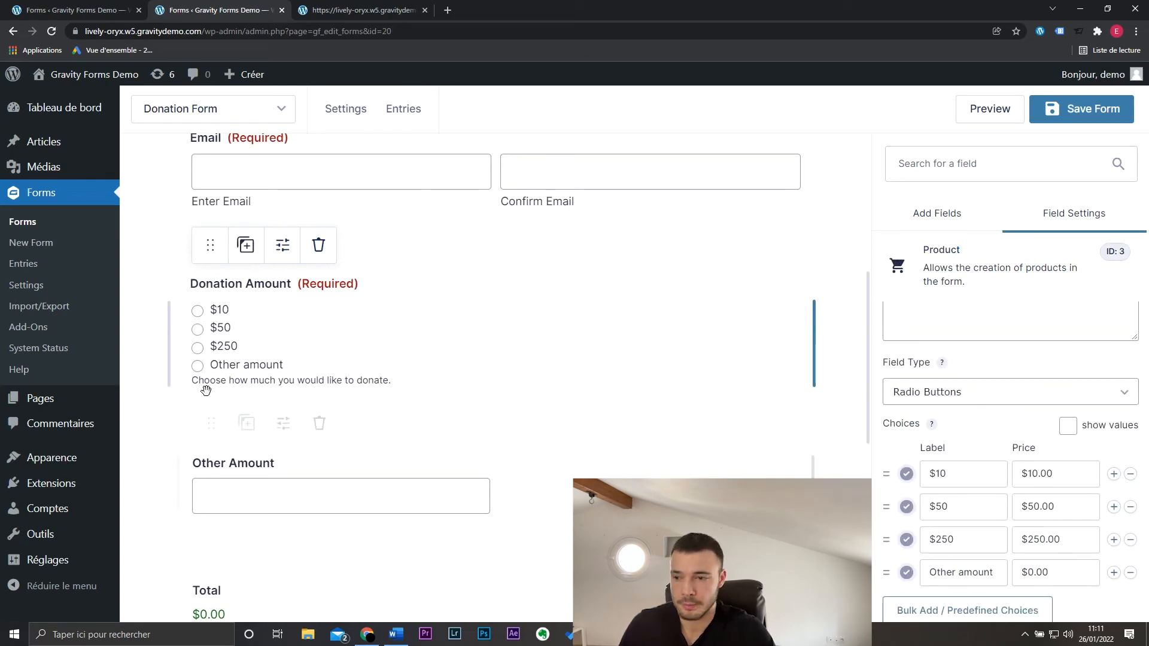
click(927, 395)
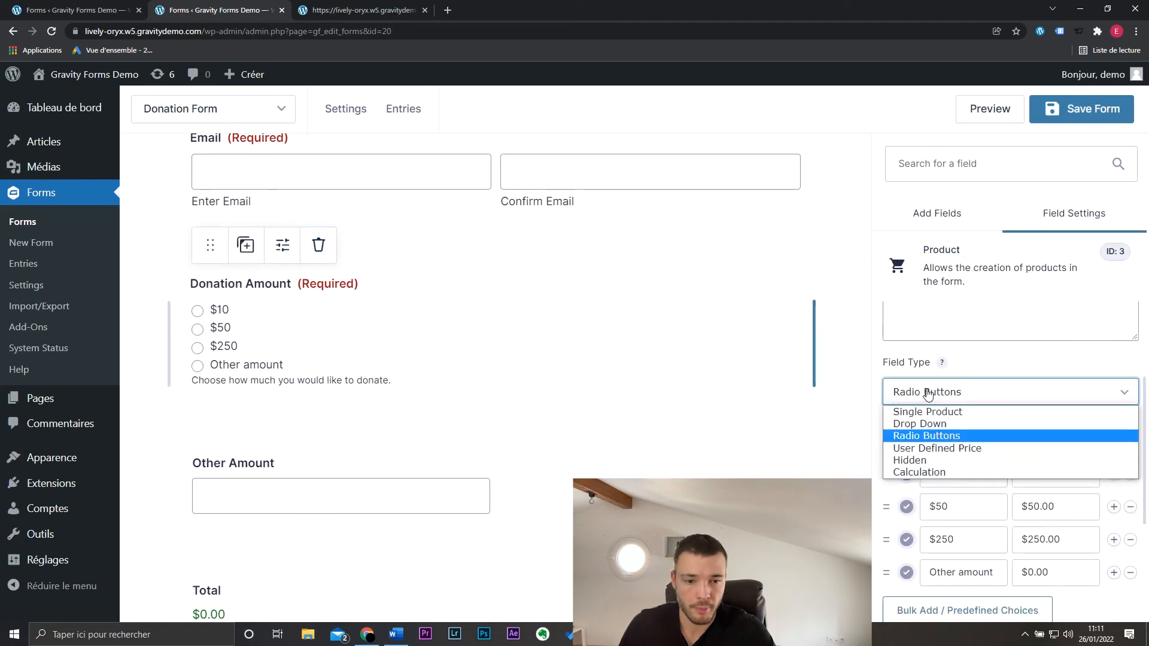
click(949, 410)
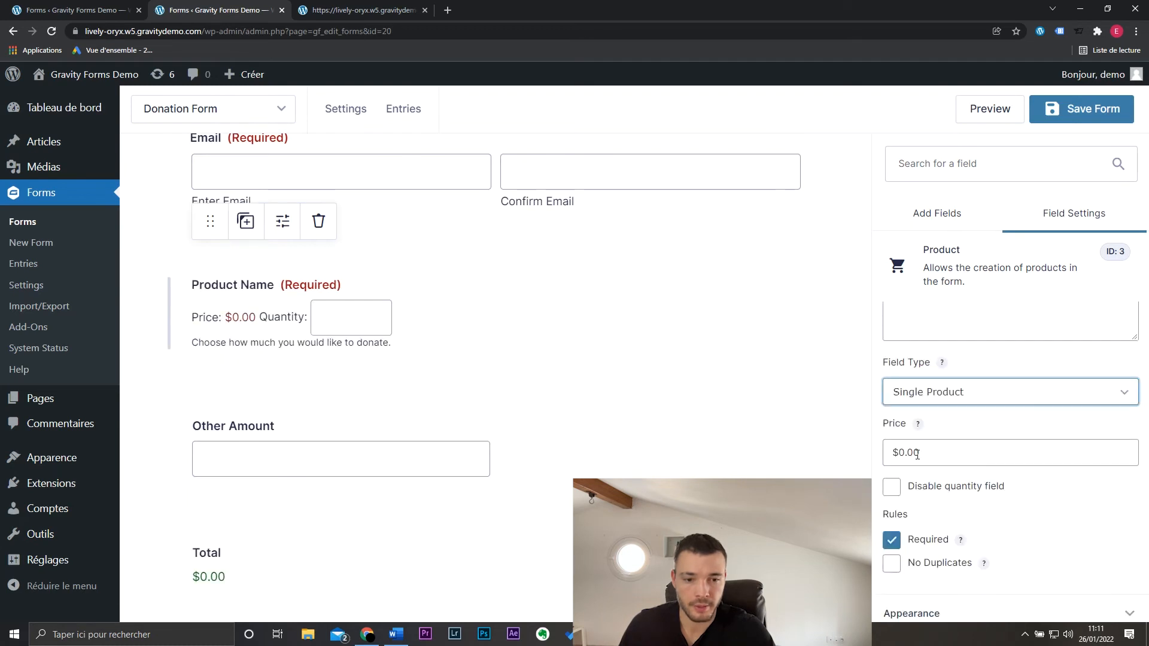
click(980, 401)
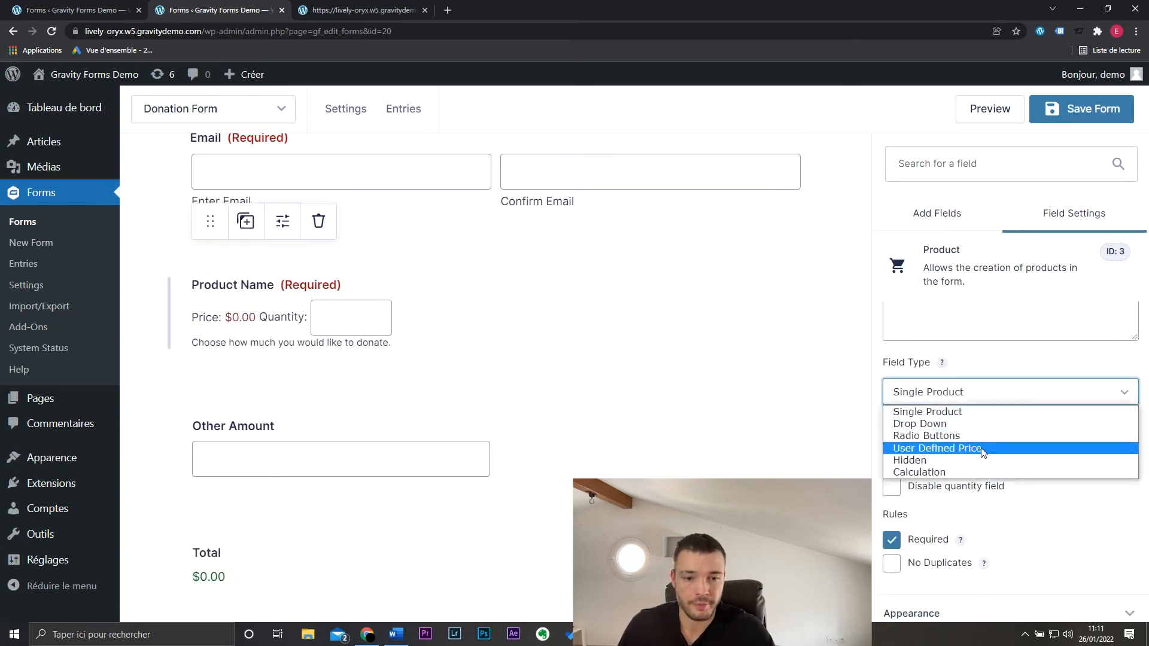
click(998, 454)
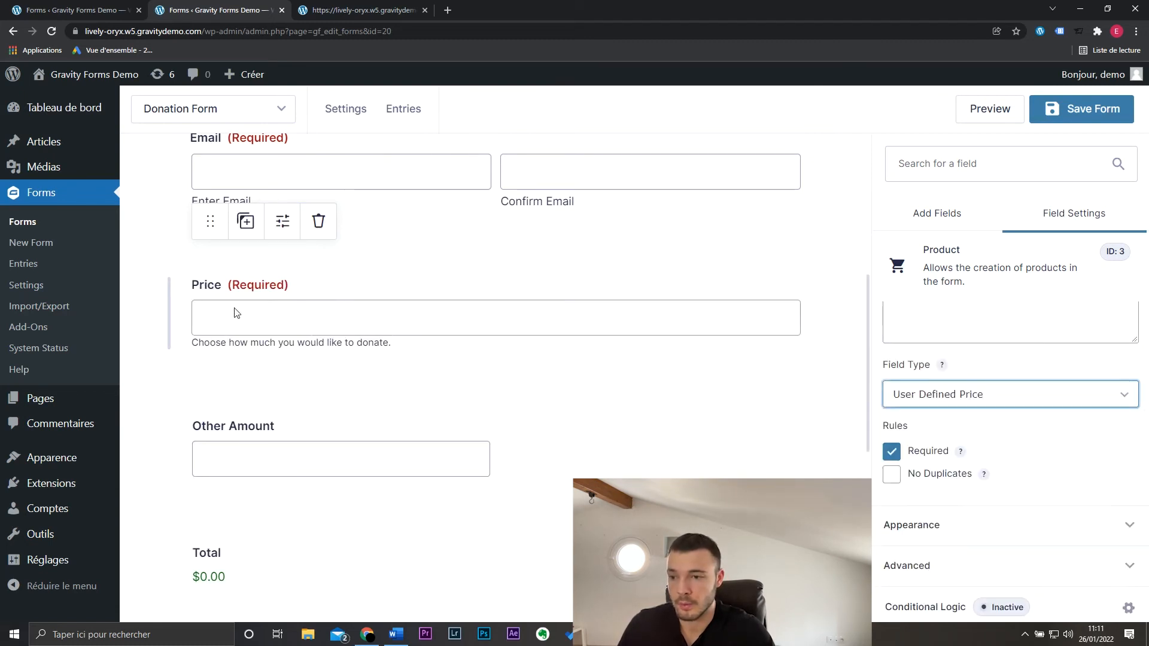
Set the product field's type to Radio Buttons and price its three choices at $10, $20 and $50.
click(959, 402)
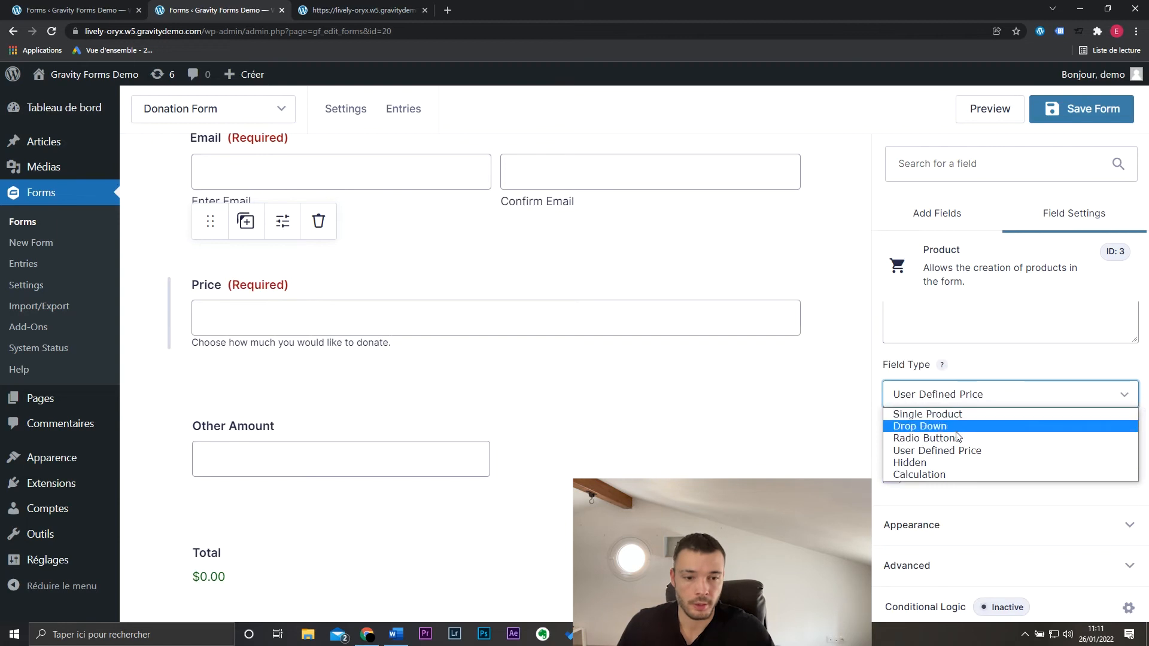
click(957, 437)
click(1044, 474)
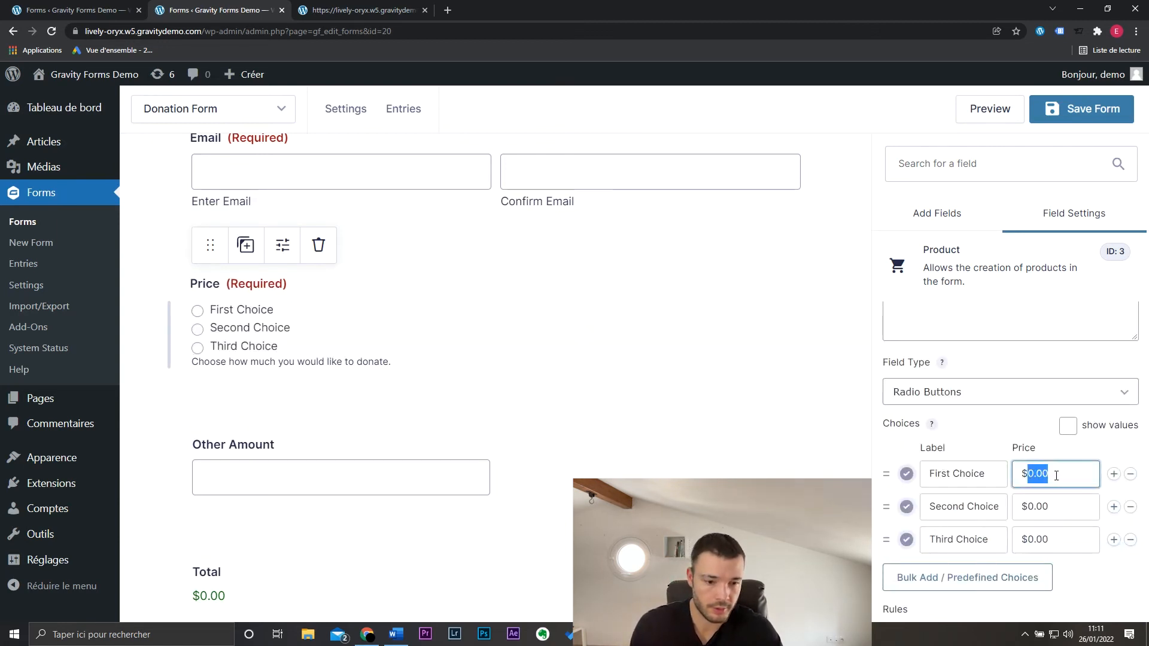
text(10)
drag(1051, 506, 1031, 539)
text(20)
text(50)
scroll(1095, 539, down, 2)
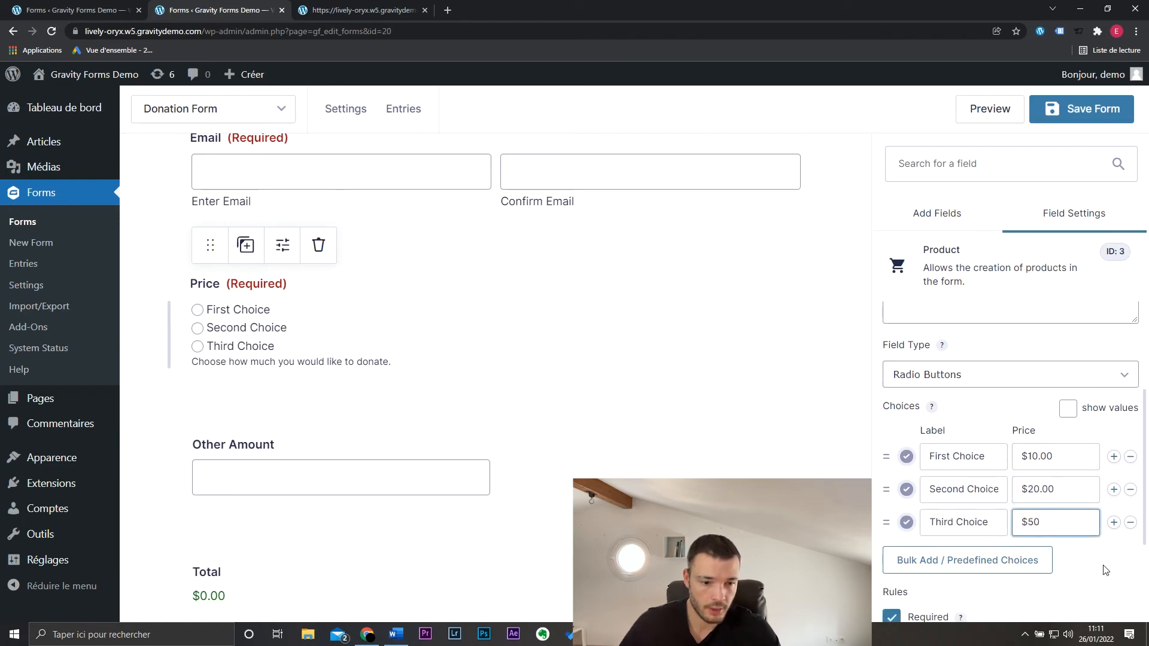
click(1095, 537)
Add a fourth choice labelled "Autre montant" at the end of the product field's choices.
click(1114, 460)
click(964, 491)
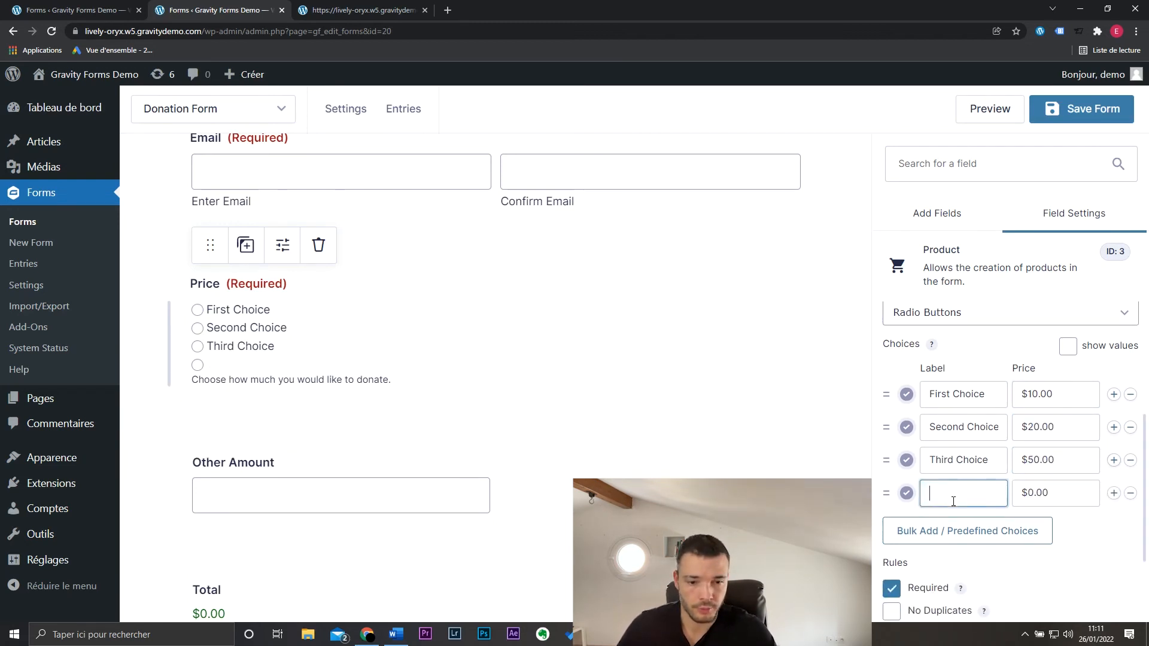
text(Autre montant)
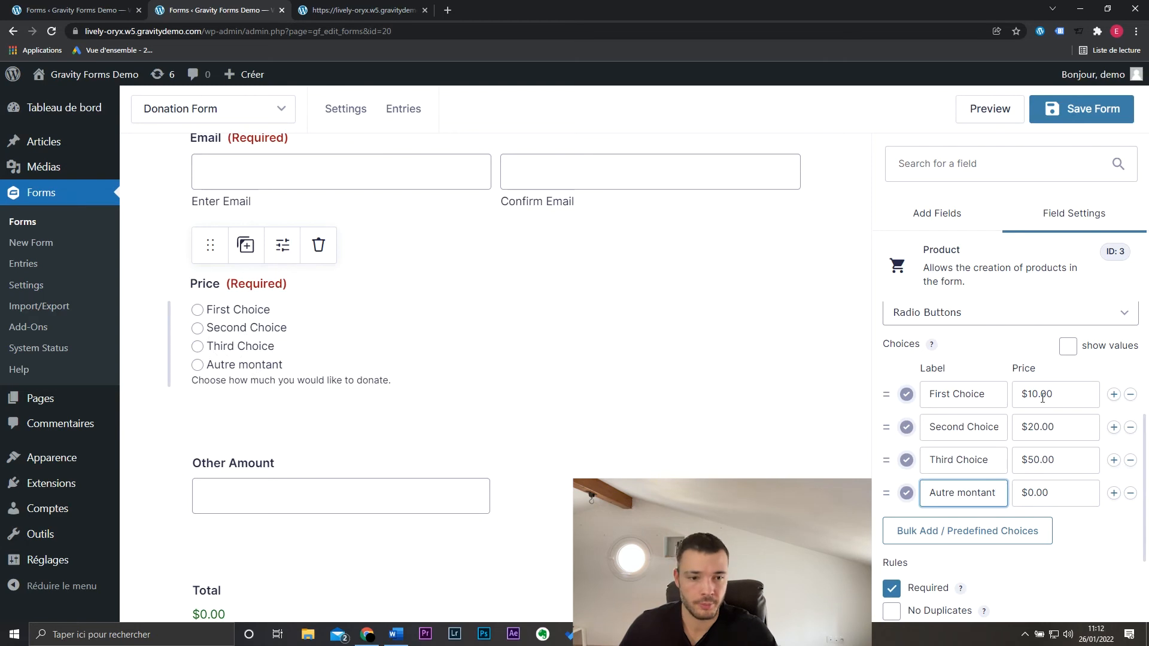
Relabel the first three choices with their prices: $10.00, $20.00 and $50.00.
click(1060, 462)
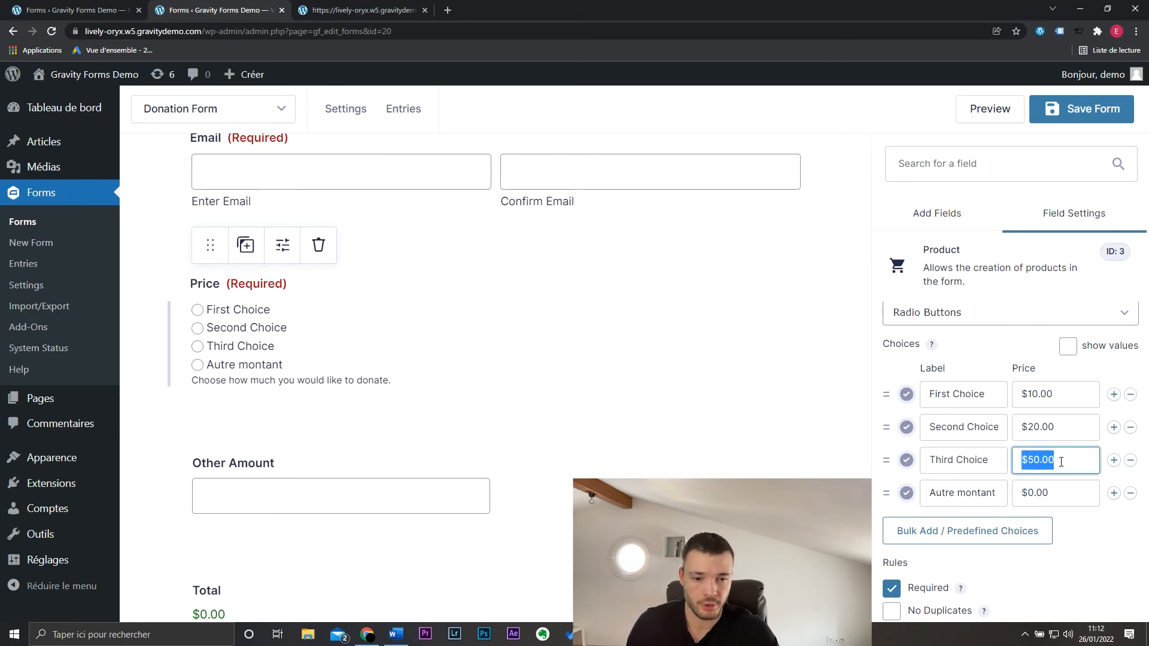
triple_click(973, 459)
text($50.00)
click(1056, 427)
double_click(1037, 426)
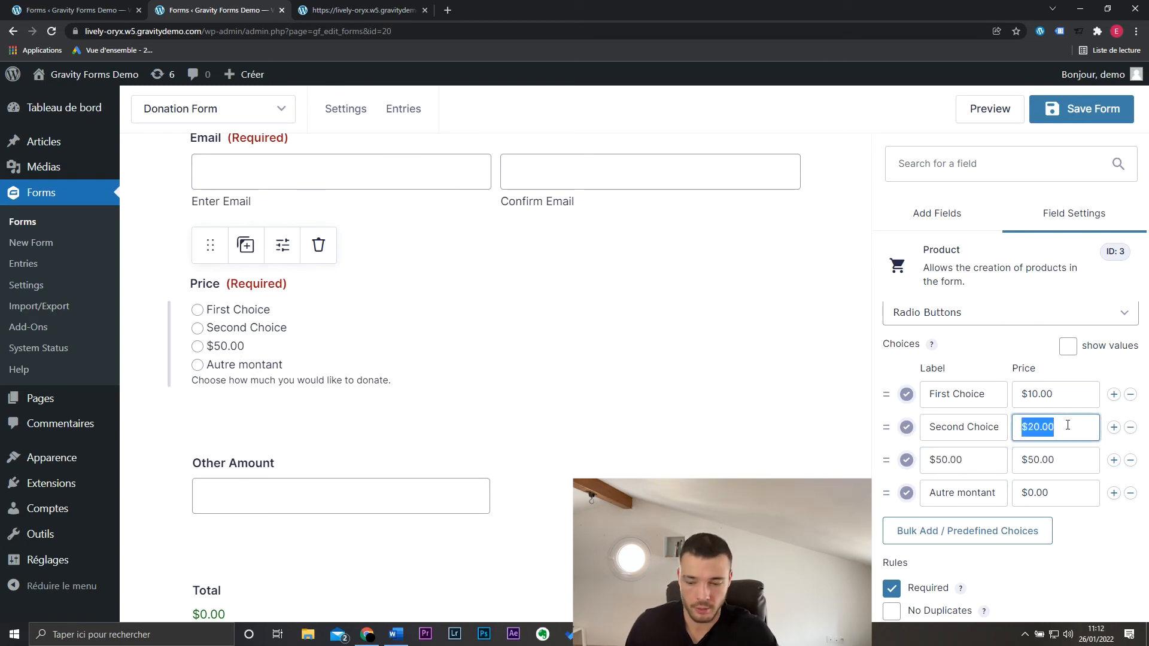
triple_click(963, 426)
text($20.00)
triple_click(972, 392)
text($10.00)
Set the Other Amount field's conditional logic to show it only if Price is Autre montant.
scroll(1064, 513, down, 2)
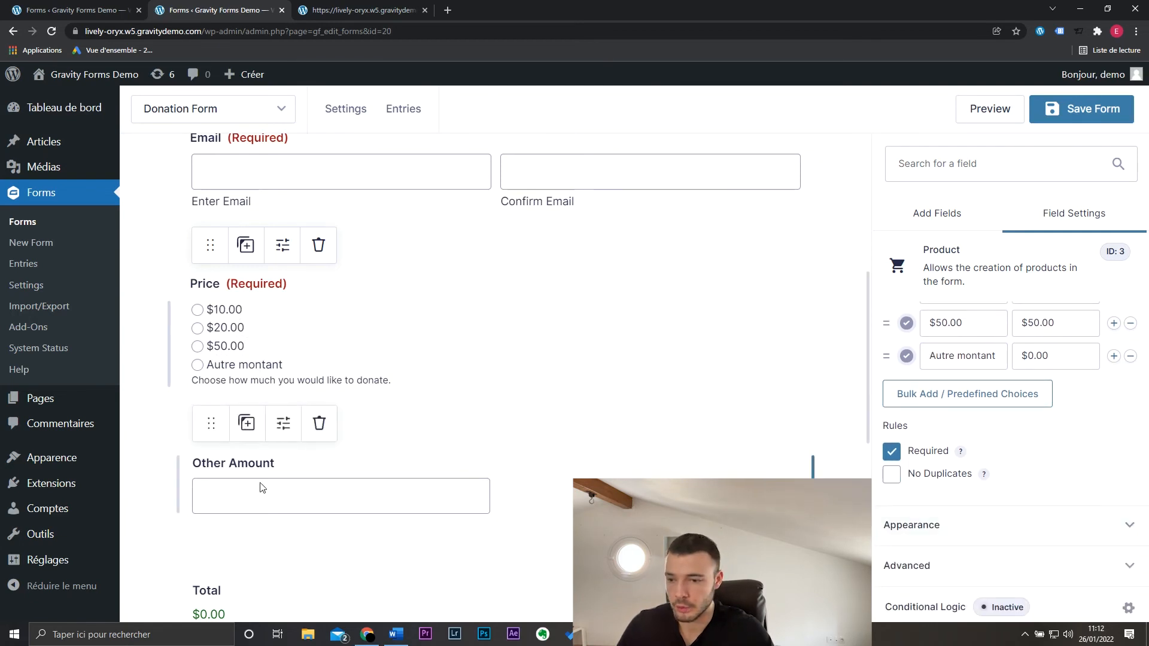
click(283, 426)
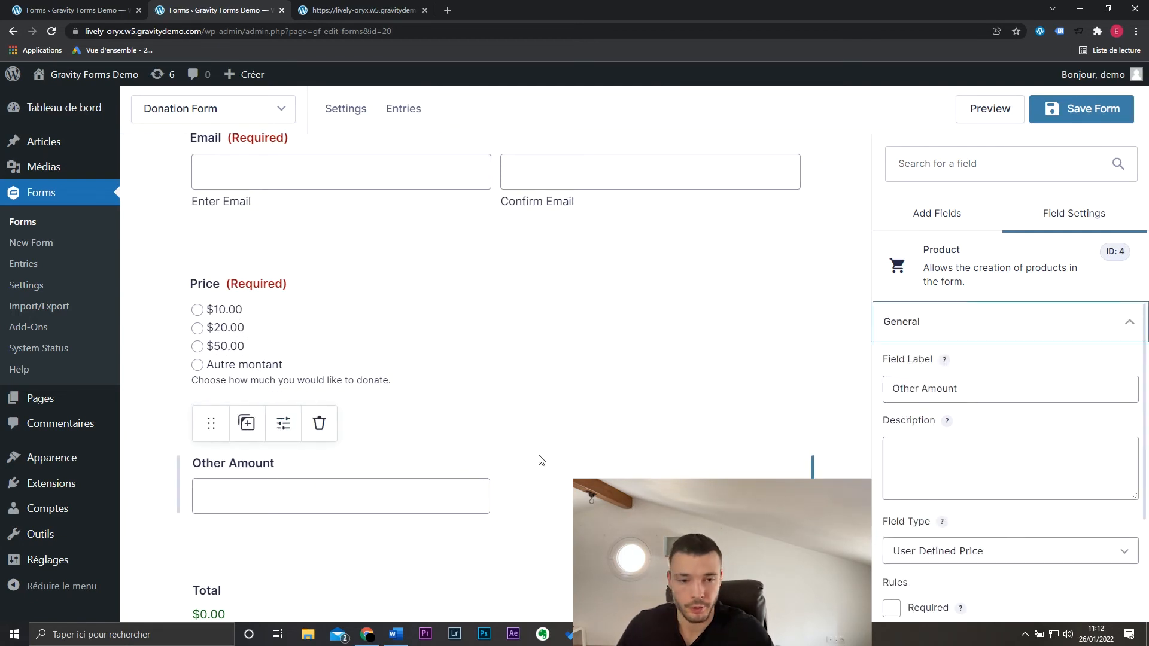
scroll(1064, 456, down, 2)
click(1047, 597)
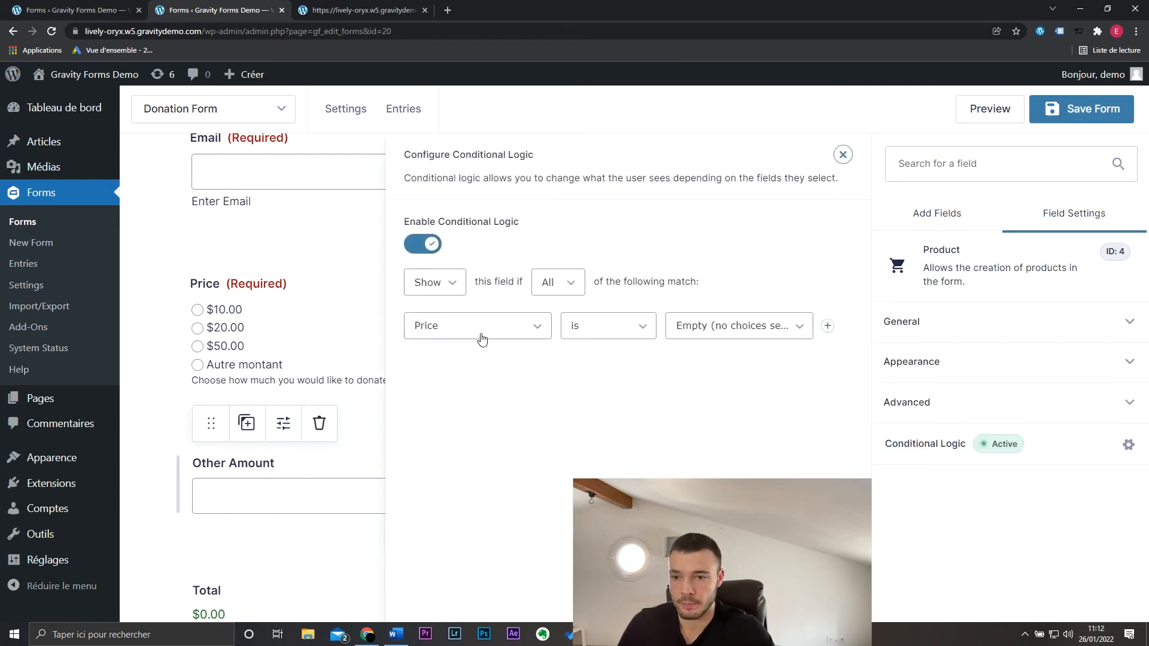
click(791, 330)
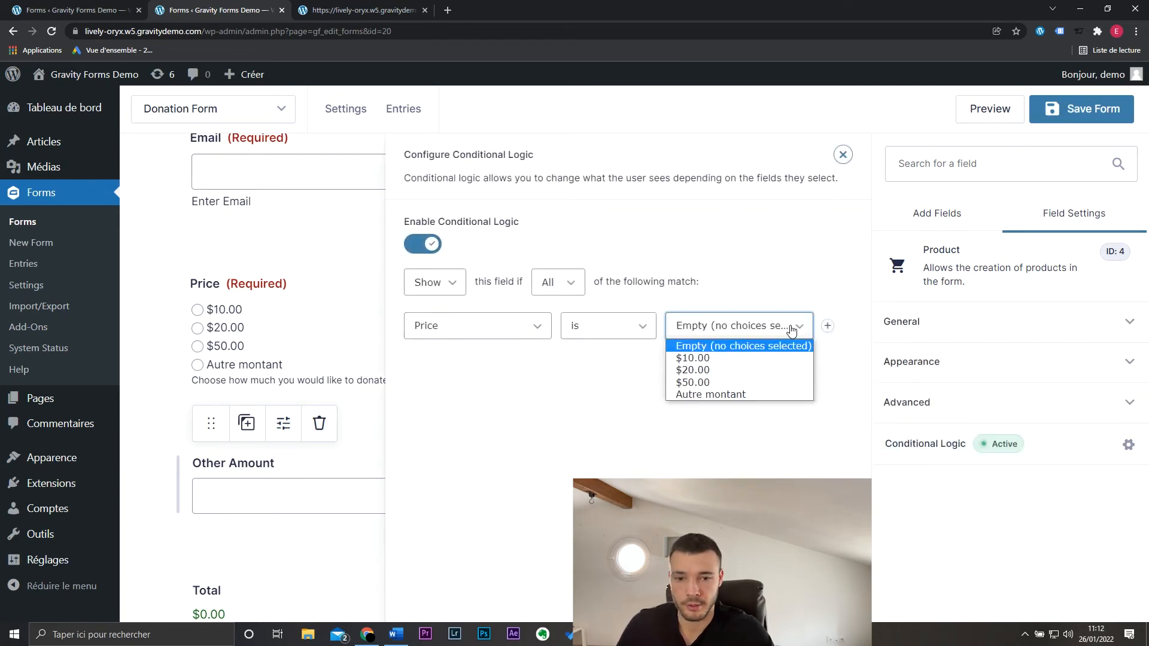
click(758, 393)
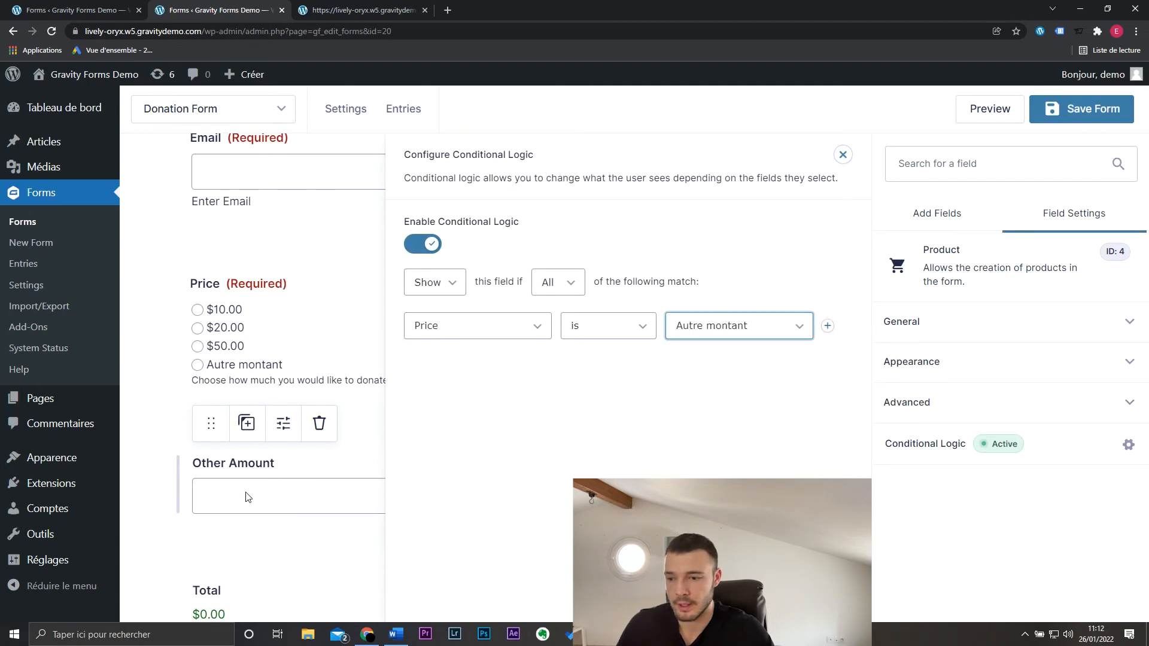
click(844, 156)
Examine the Total and Credit Card fields of the Donation Form and the available pricing fields.
scroll(622, 405, down, 3)
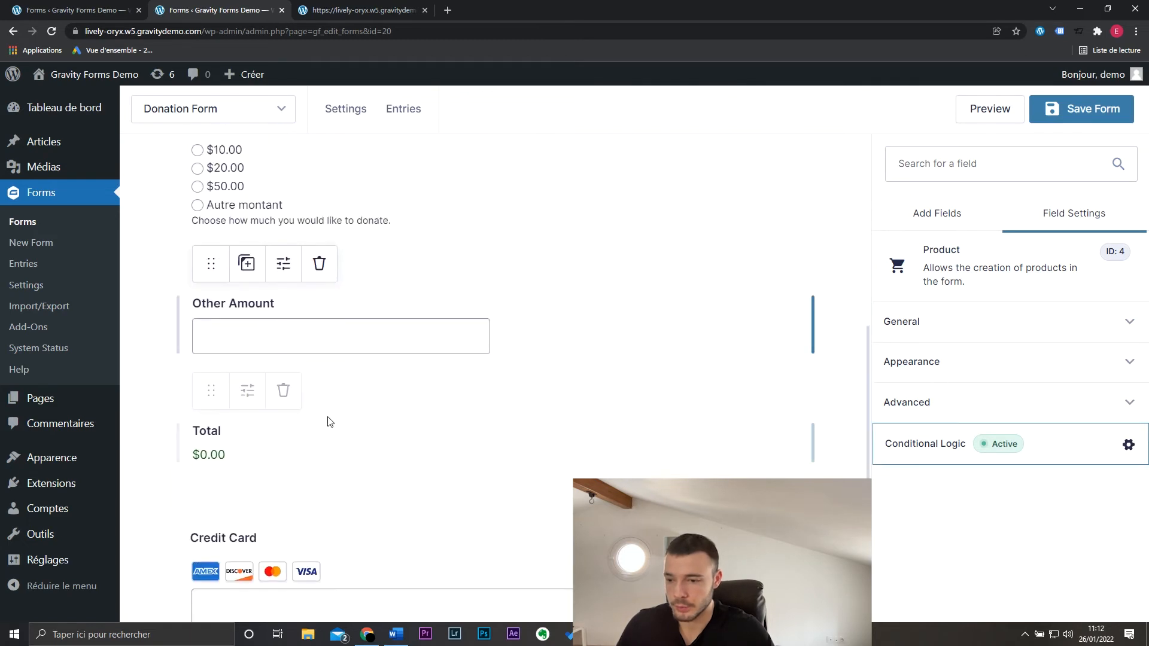
click(267, 451)
scroll(392, 438, down, 3)
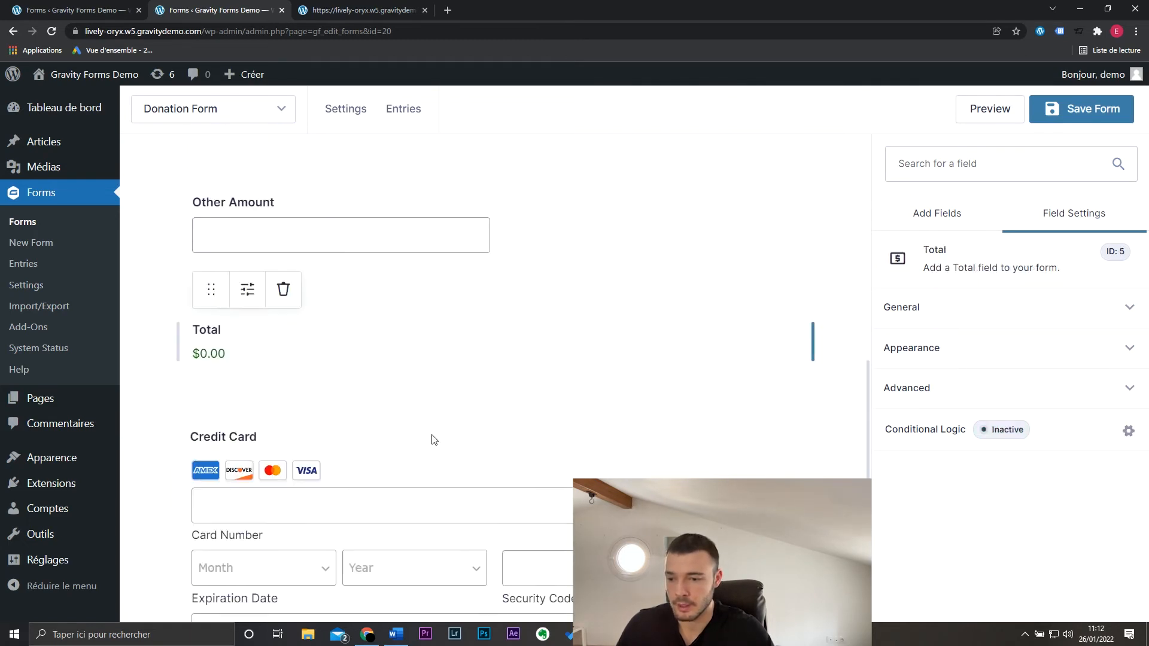
click(388, 393)
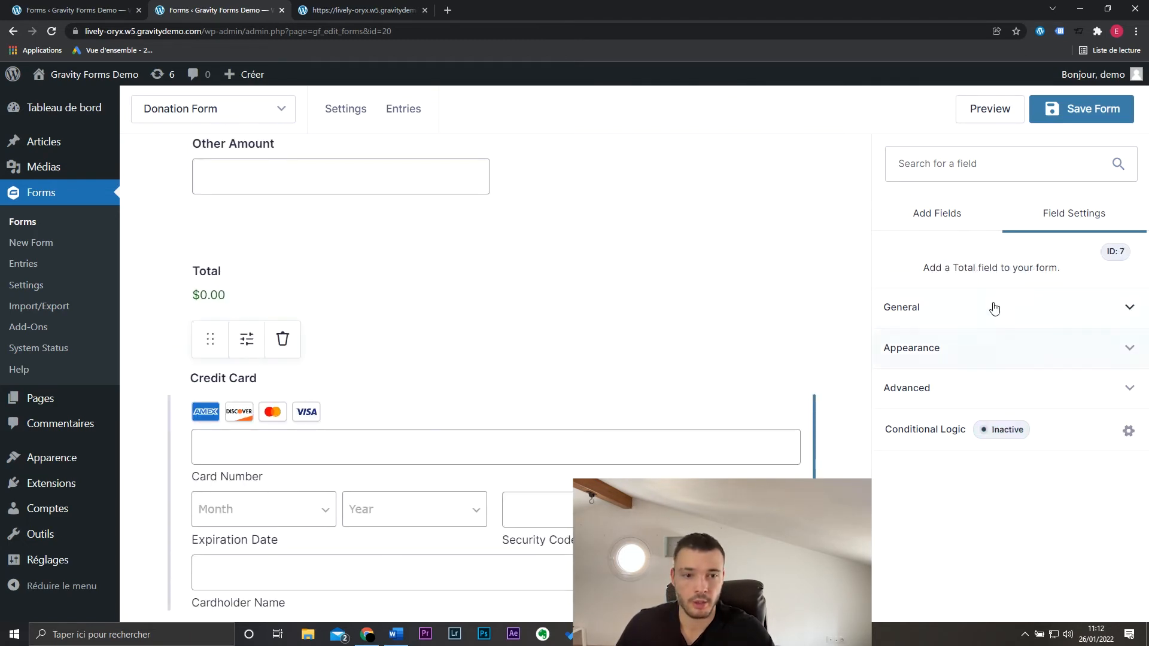
click(941, 213)
scroll(1056, 505, down, 7)
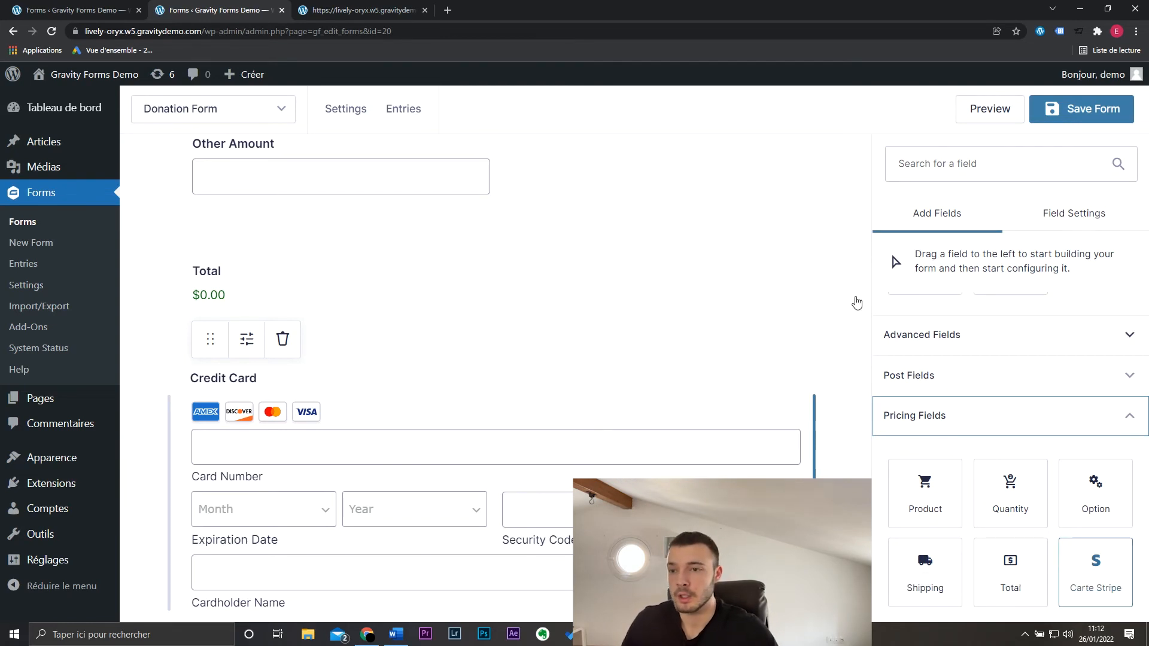
View the Stripe account settings of Gravity Forms in a separate browser tab and return to the Donation Form.
mouse_move(359, 118)
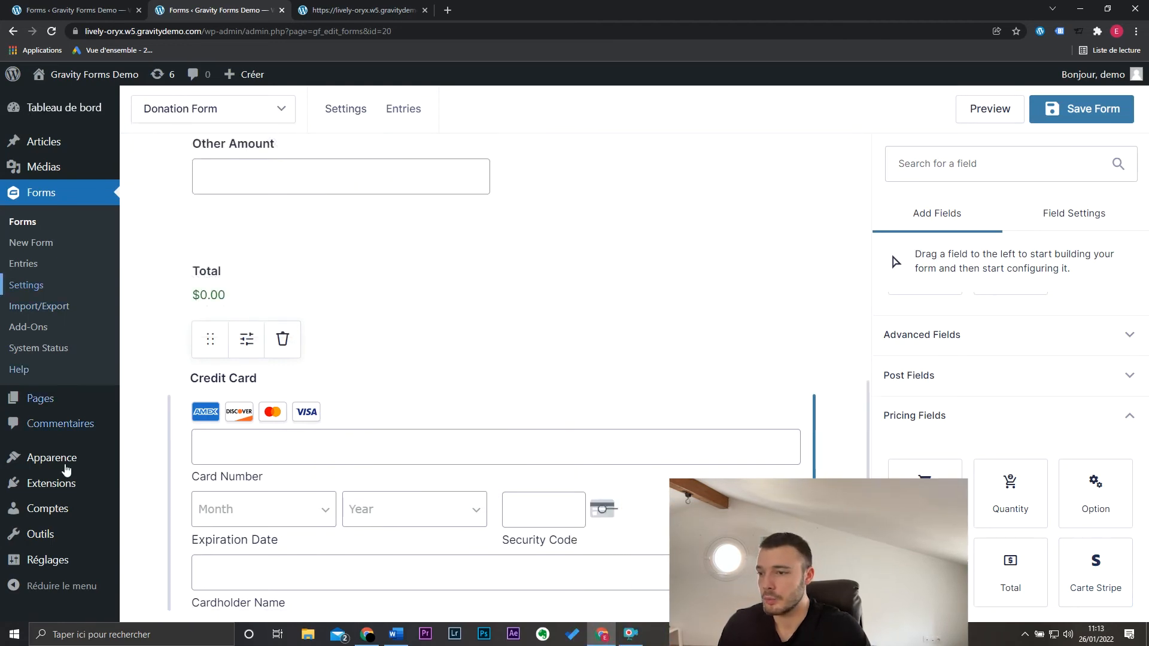
click(30, 286)
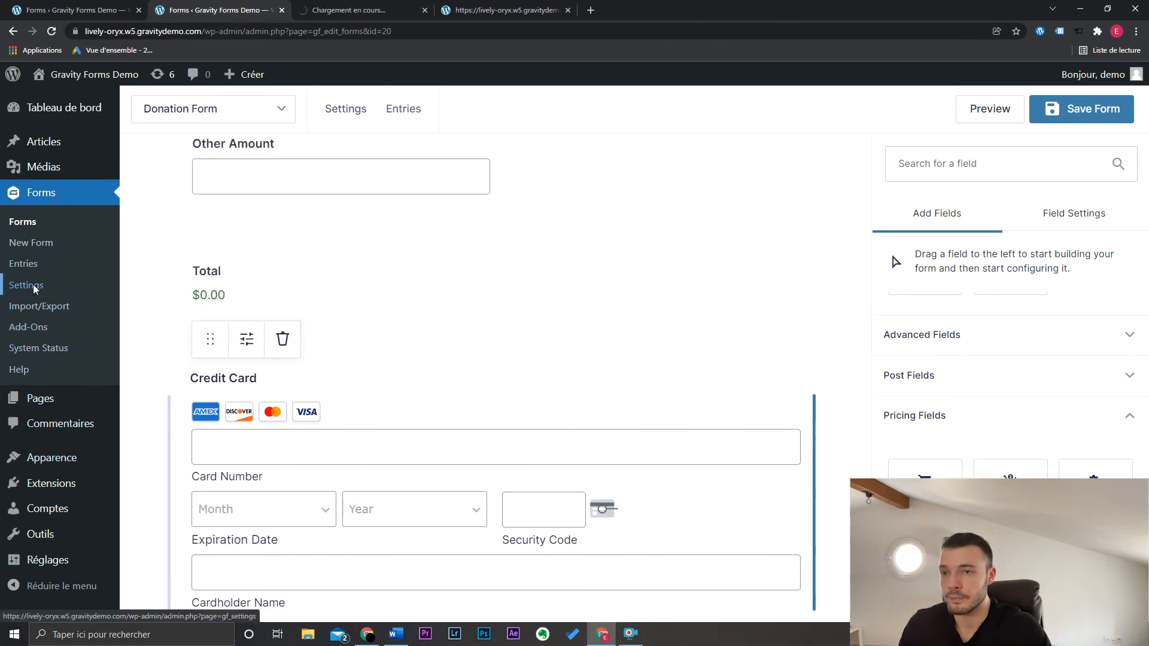
scroll(323, 359, down, 1)
click(268, 404)
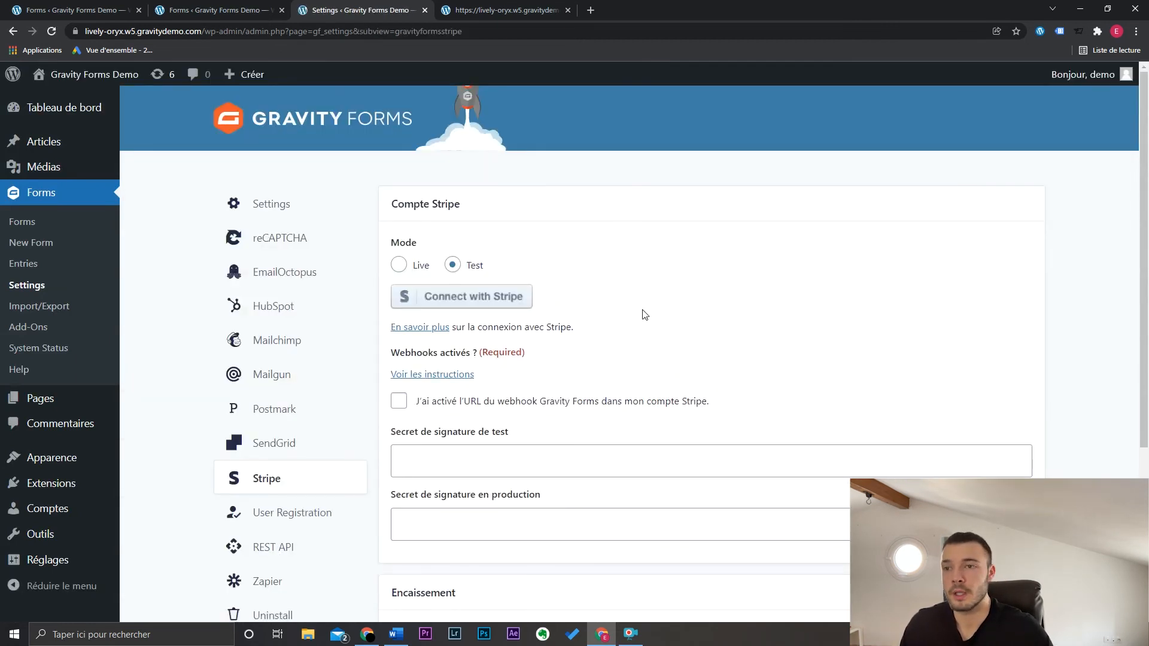
key(ctrl+Page_Up)
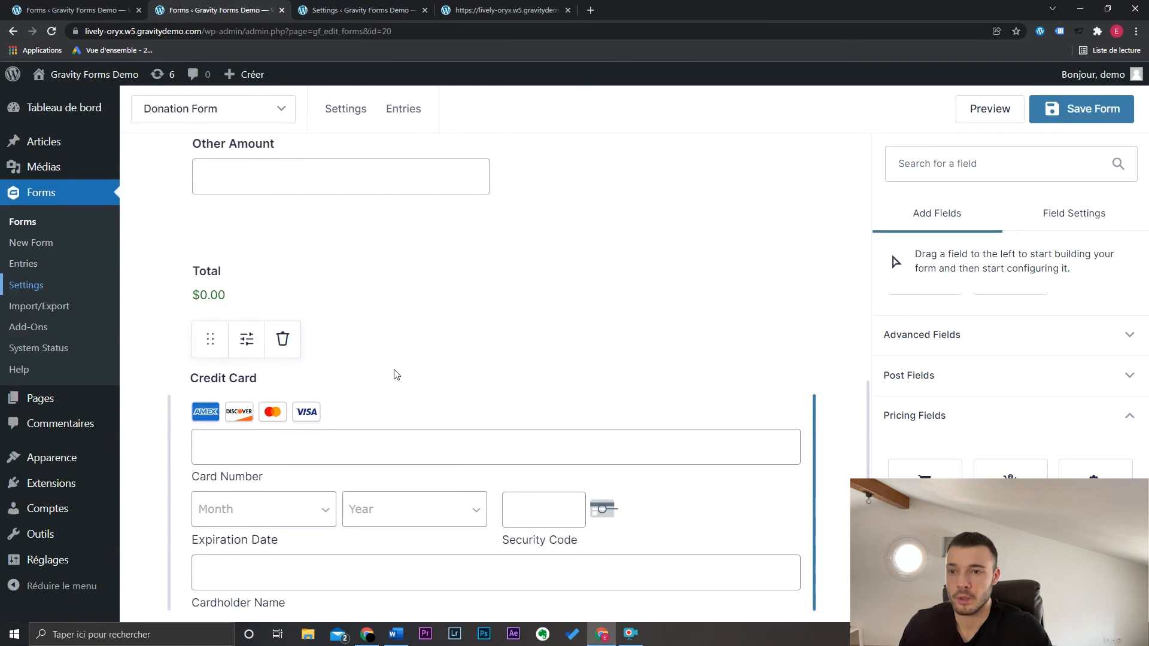
Open the Event Registration Form for editing from its demo page and examine its paging and fields.
mouse_move(365, 110)
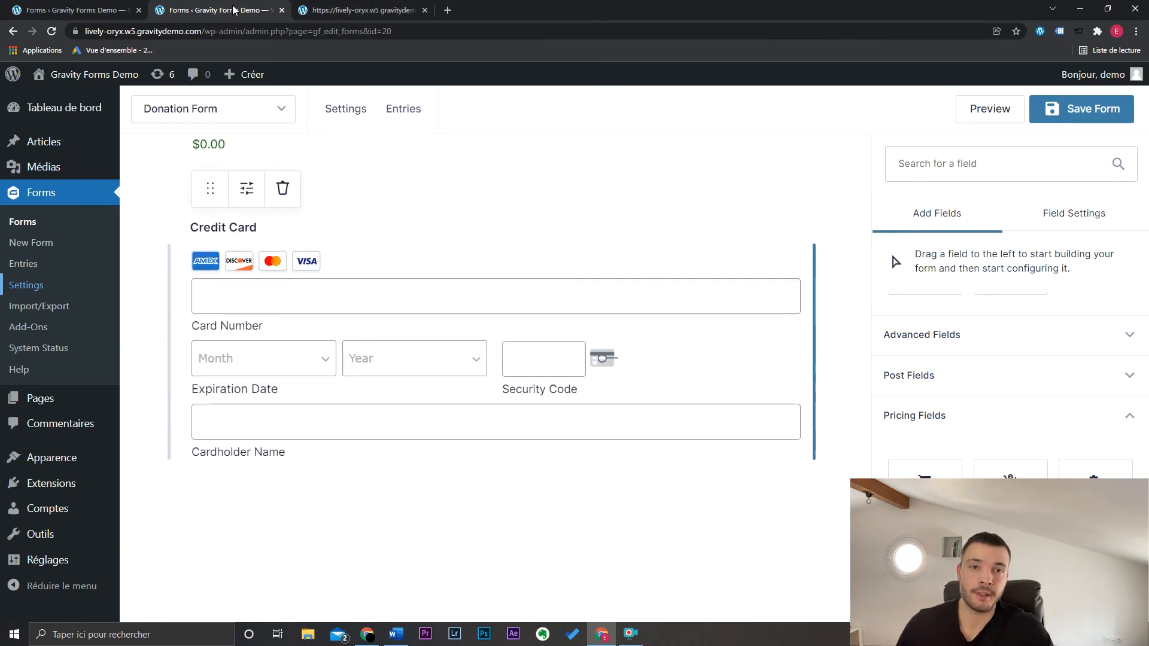
click(603, 113)
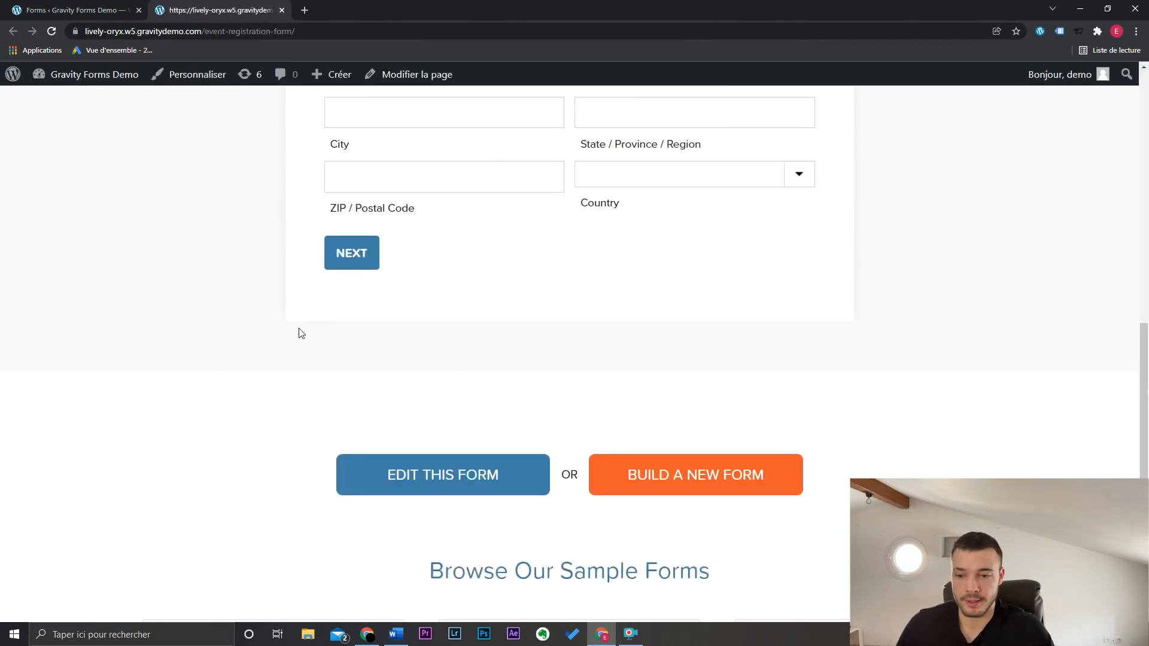
click(413, 474)
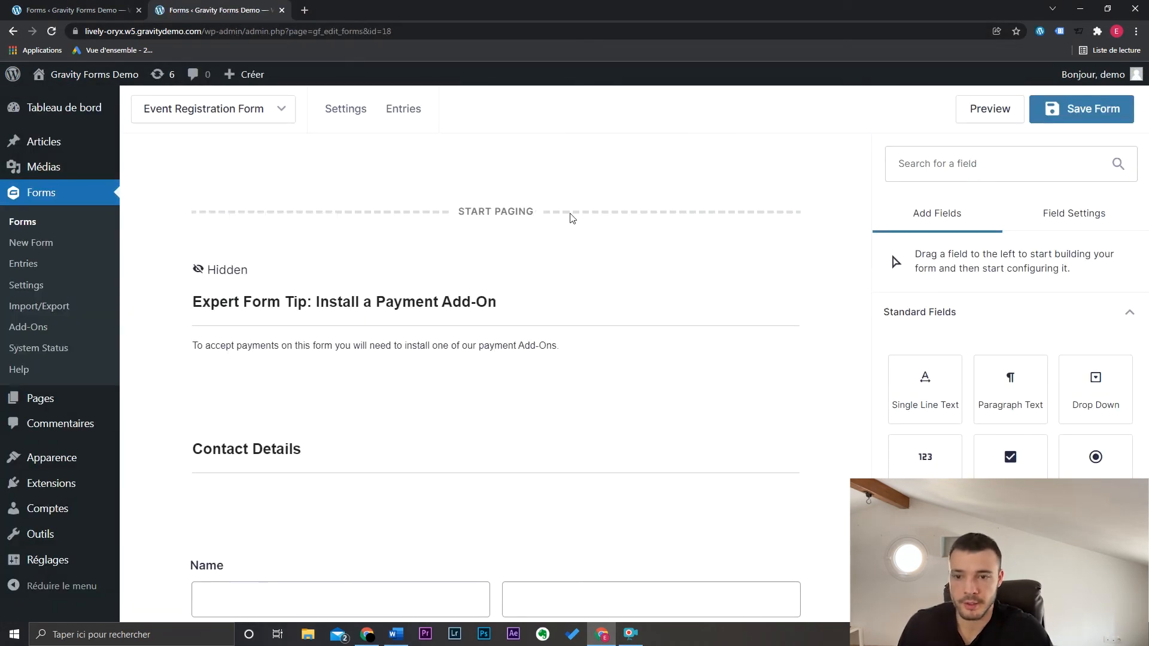
scroll(781, 286, down, 7)
scroll(576, 333, down, 12)
scroll(708, 343, up, 19)
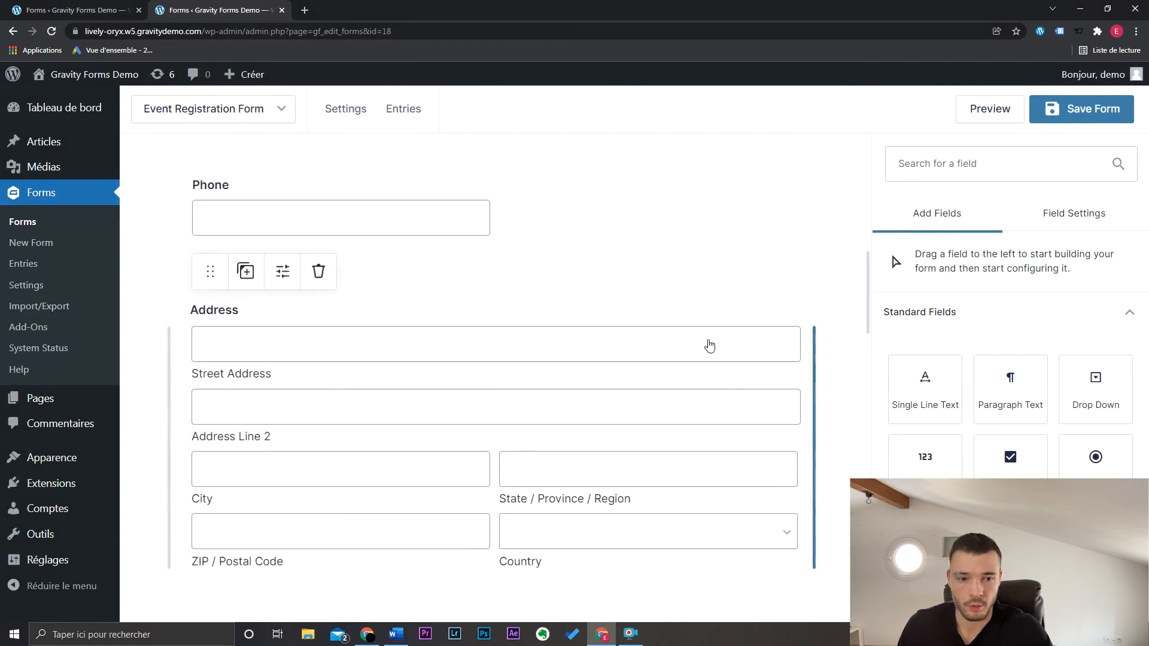
scroll(1115, 441, down, 3)
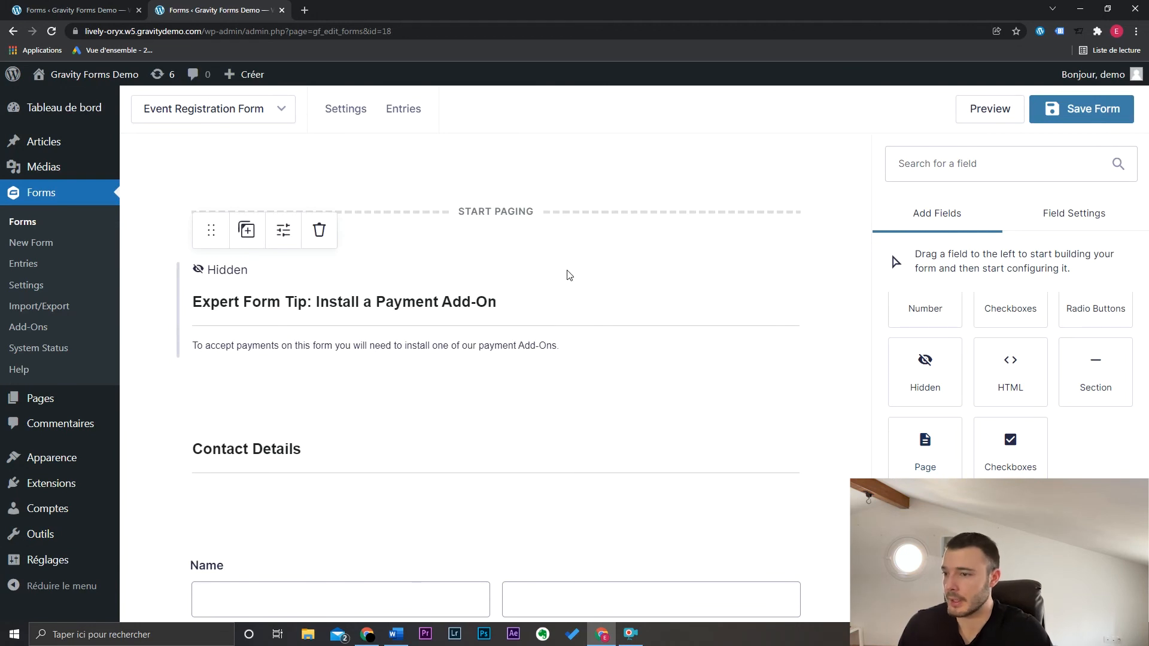
Create a new form titled "Formulaire en plusieurs étapes".
click(62, 245)
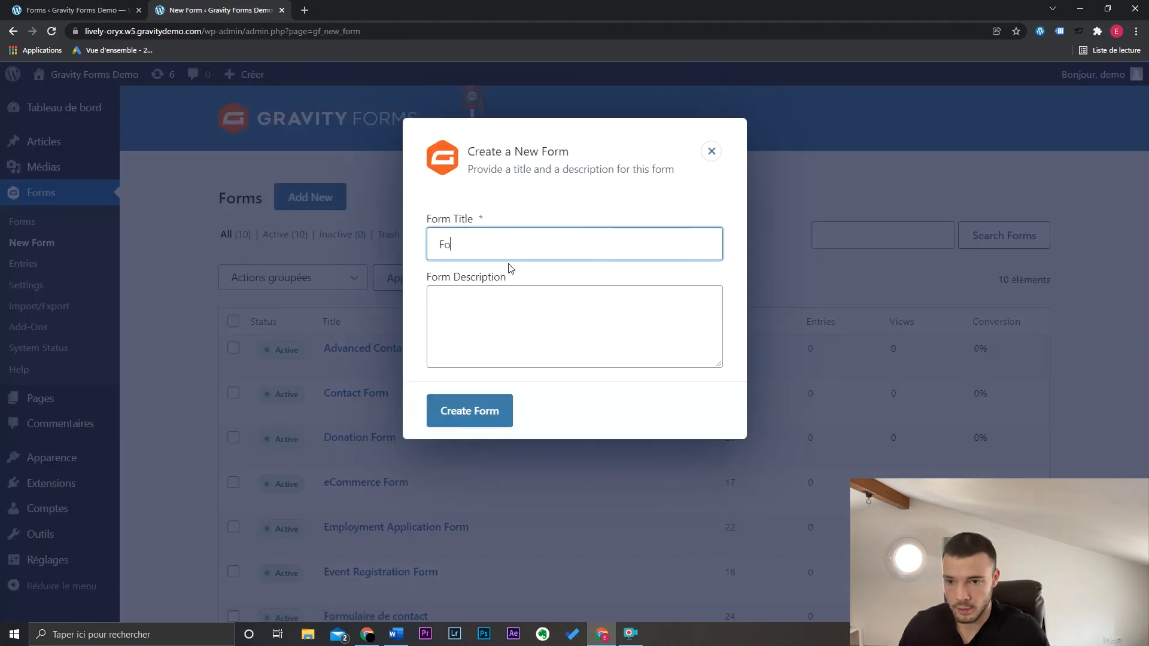
text(Formulaire en plusieurs étapes)
click(477, 417)
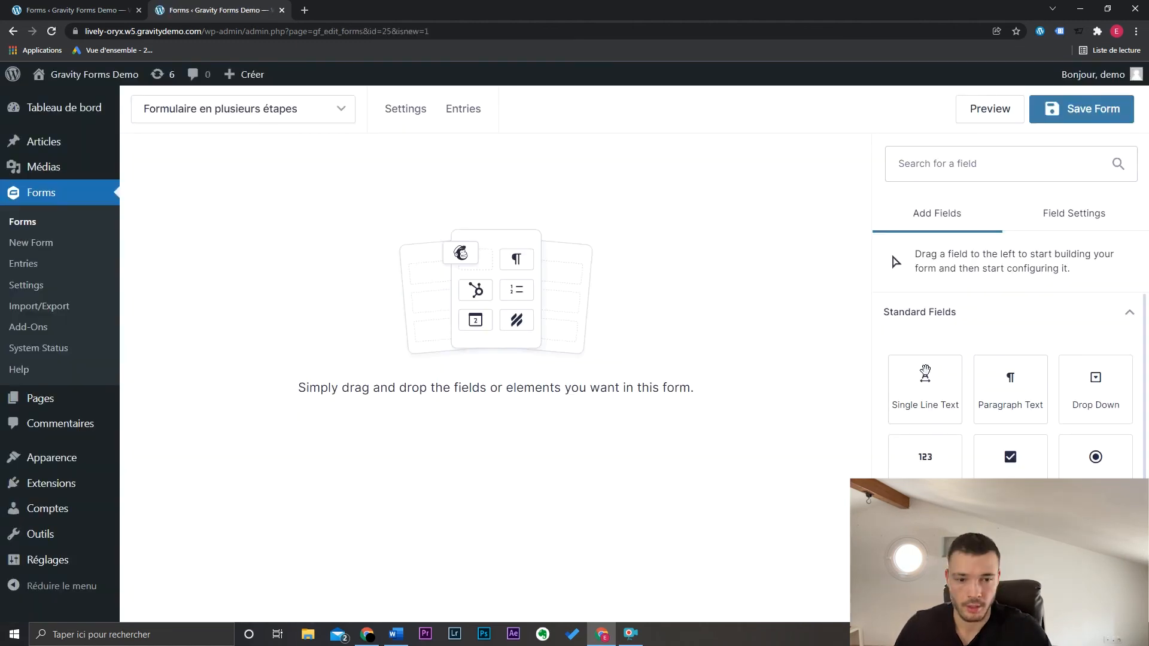
Add two Page fields to the empty form to divide it into three pages.
scroll(1094, 383, down, 3)
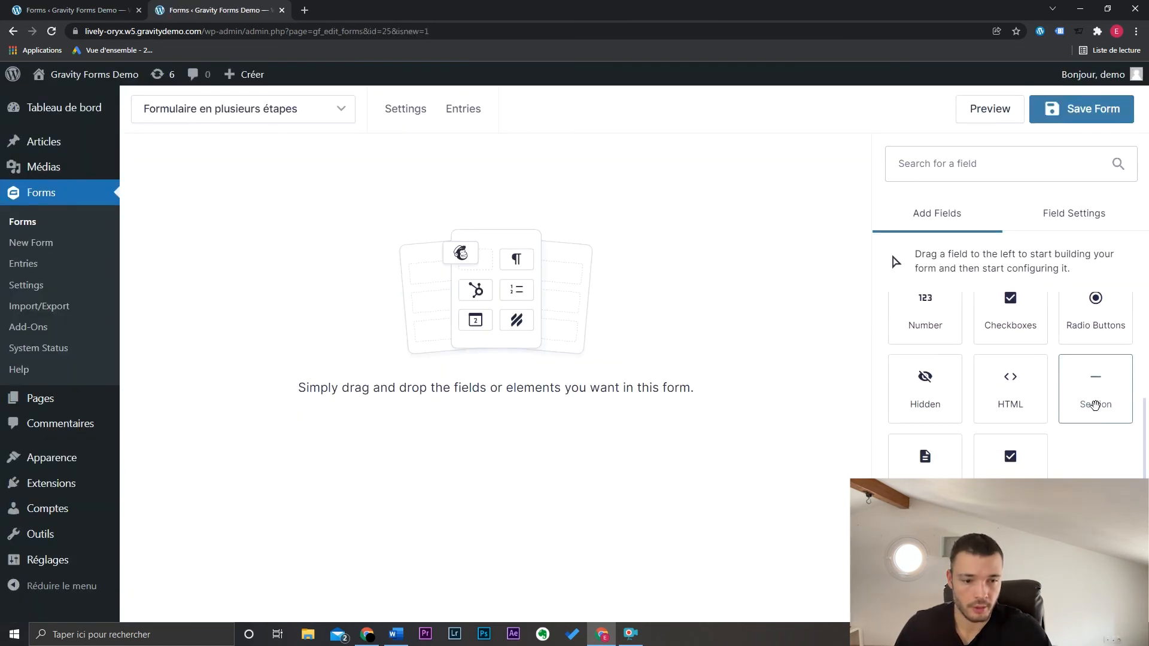
drag(925, 456, 491, 217)
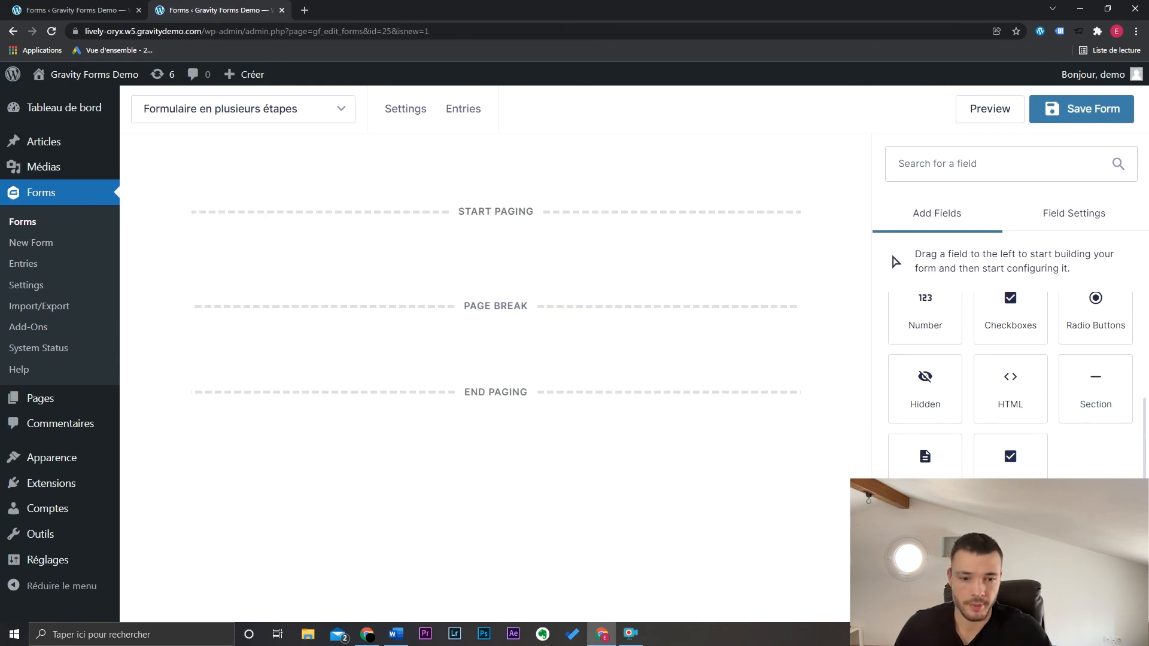
drag(916, 455, 553, 387)
scroll(1077, 419, up, 2)
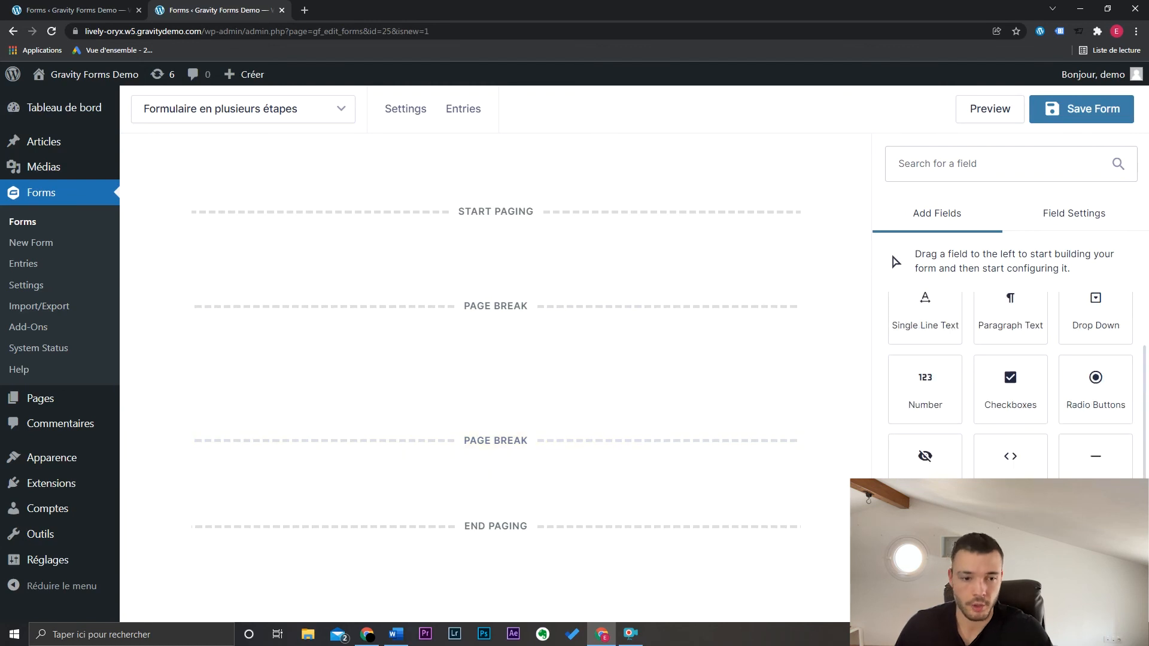
Fill the first page with a section labelled "Informations personnelles" followed by a Name field and an Address field.
drag(1107, 470, 418, 250)
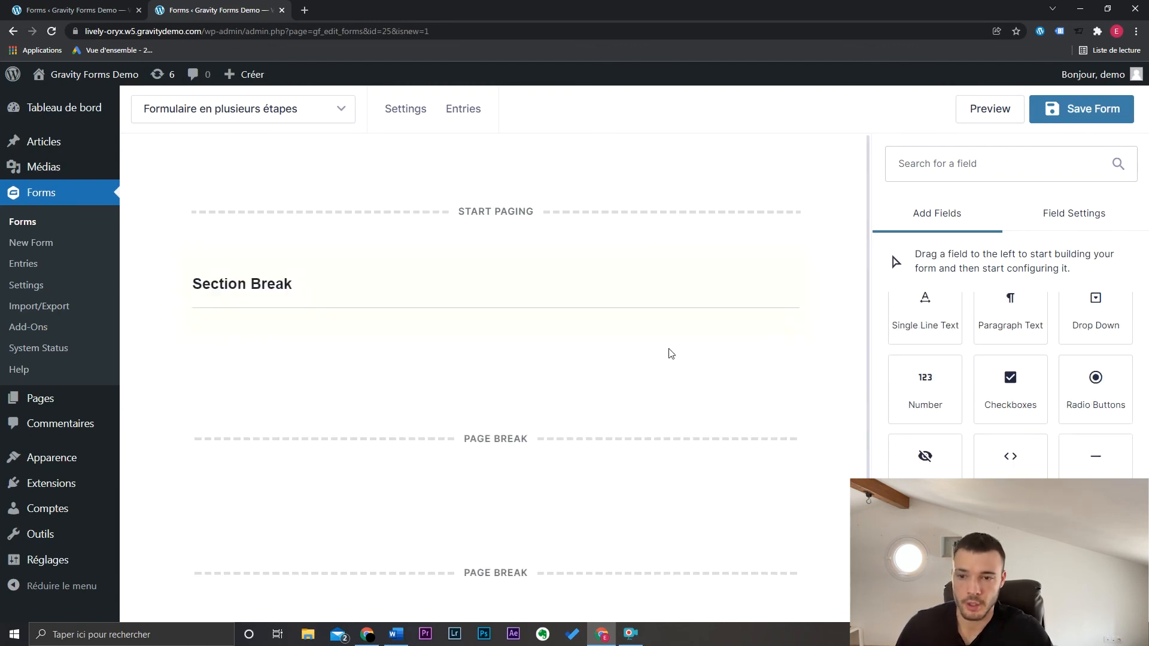
click(346, 289)
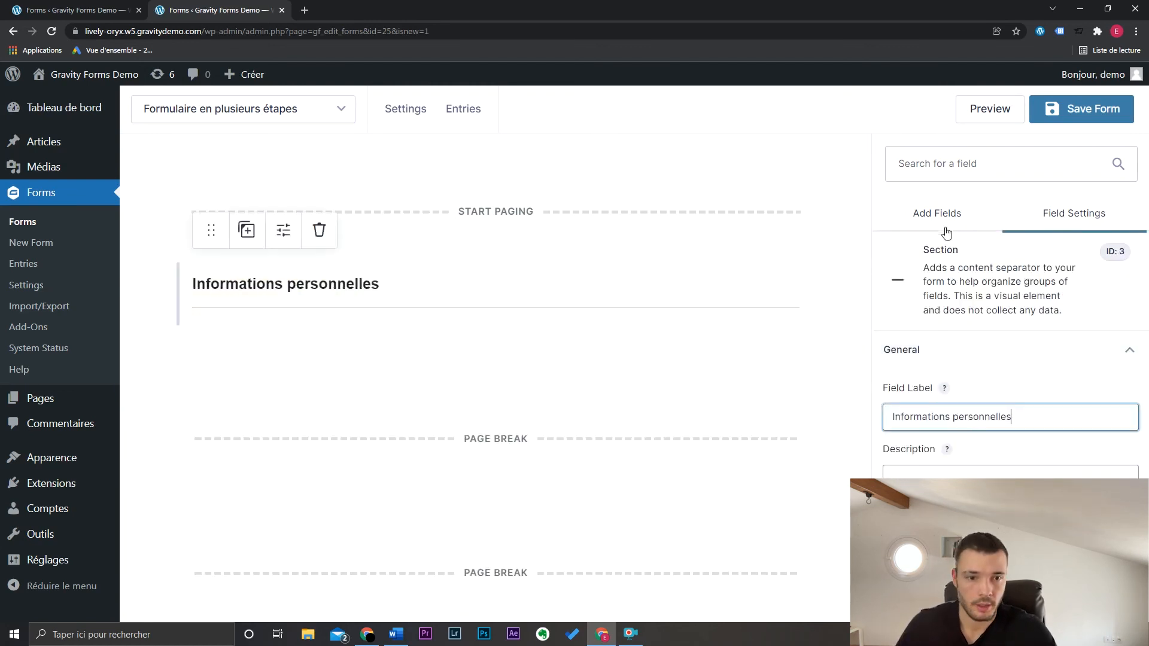
click(953, 235)
scroll(1017, 407, down, 5)
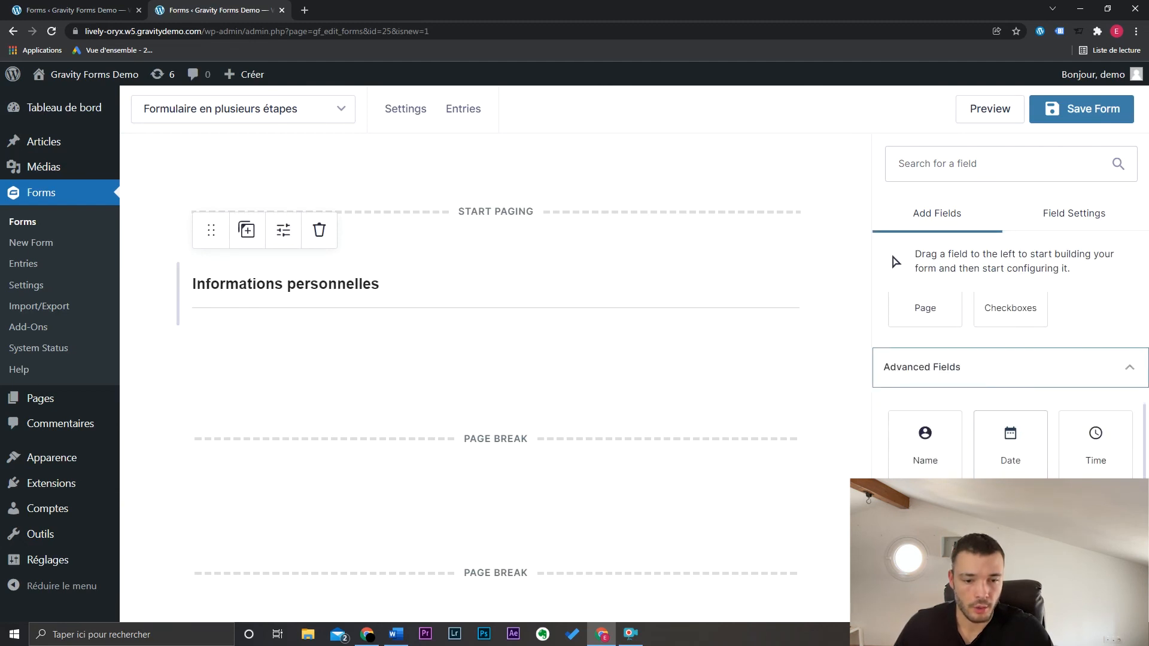
drag(925, 443, 563, 335)
scroll(1018, 368, down, 2)
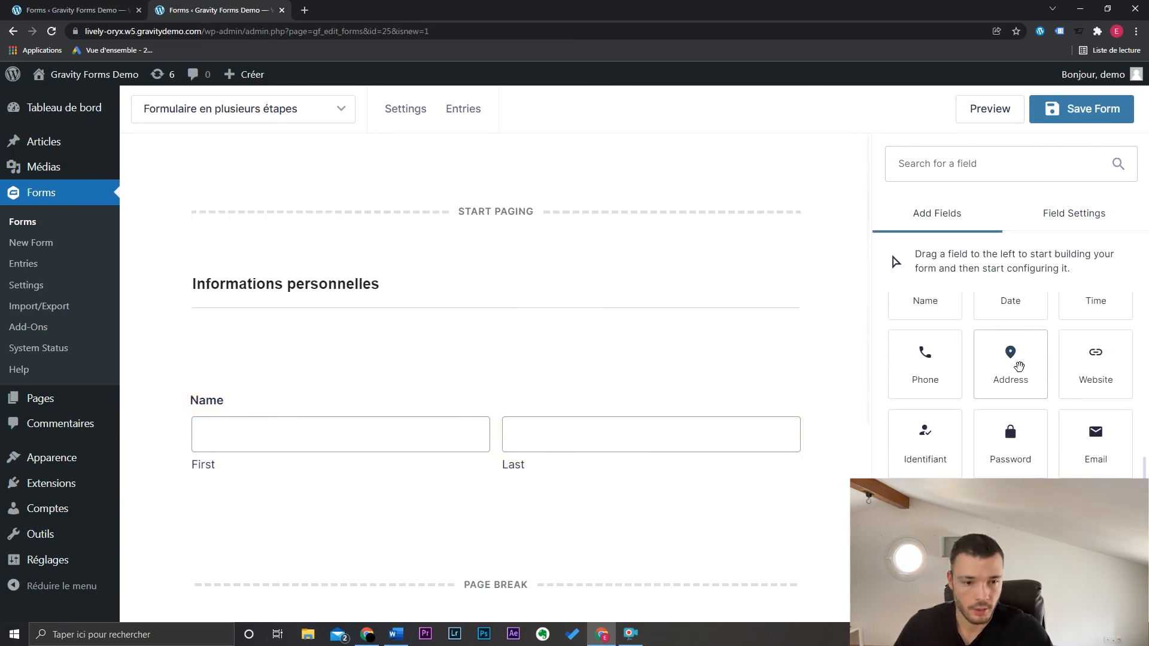
drag(1018, 367, 566, 495)
Add a section to the second page of the form and label it "Vos besoins".
scroll(587, 482, down, 6)
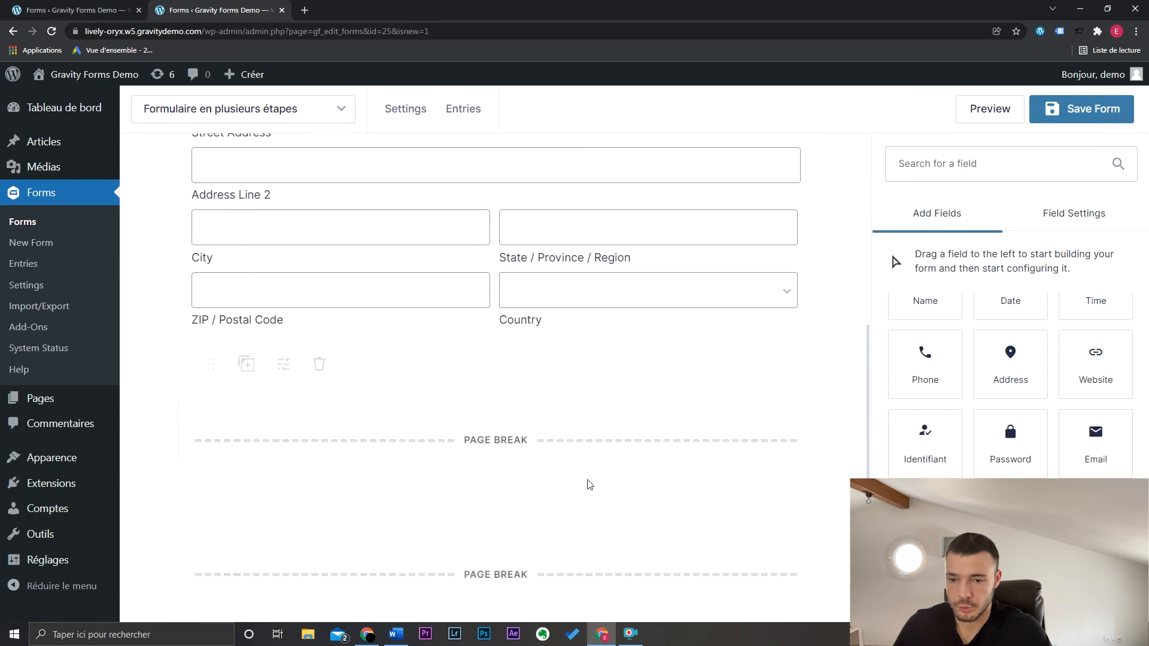
scroll(600, 493, down, 3)
scroll(1014, 429, up, 5)
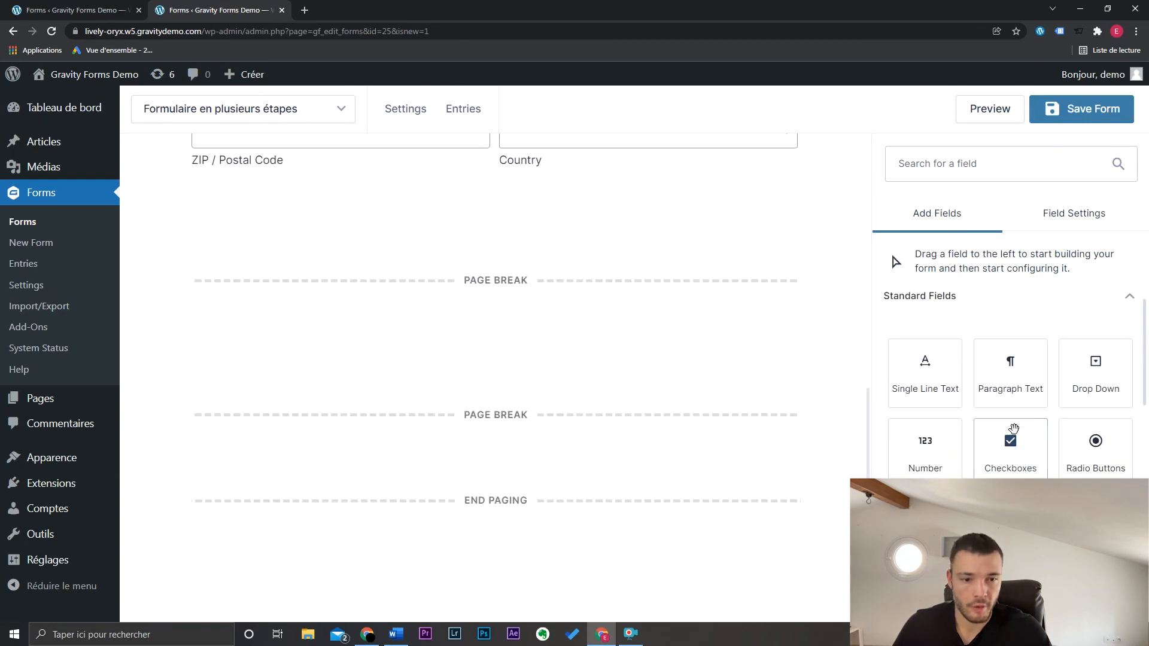
drag(1096, 542, 583, 335)
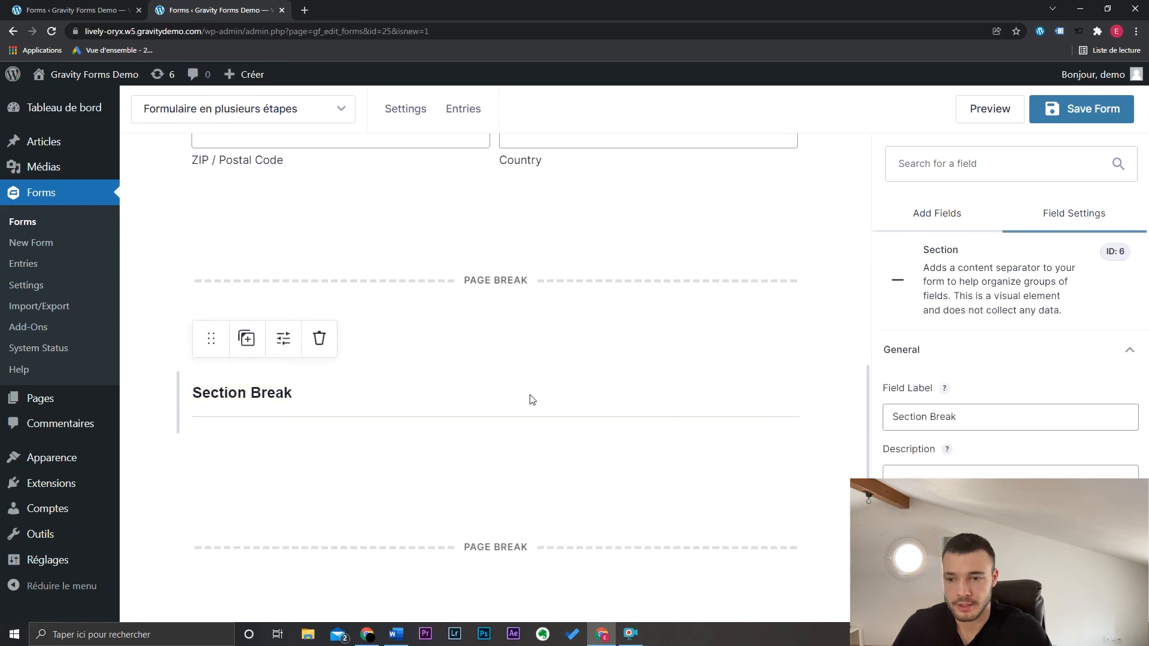
triple_click(984, 423)
text(Vos besoins)
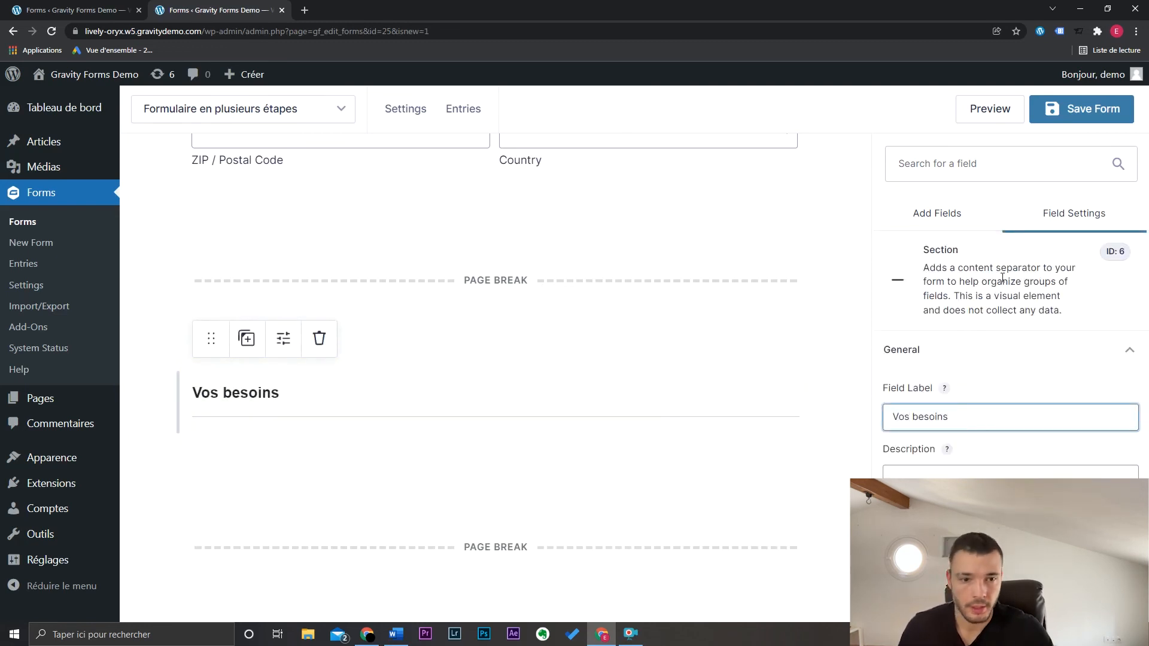
Add a Drop Down field below the "Vos besoins" section and open its field settings.
click(963, 225)
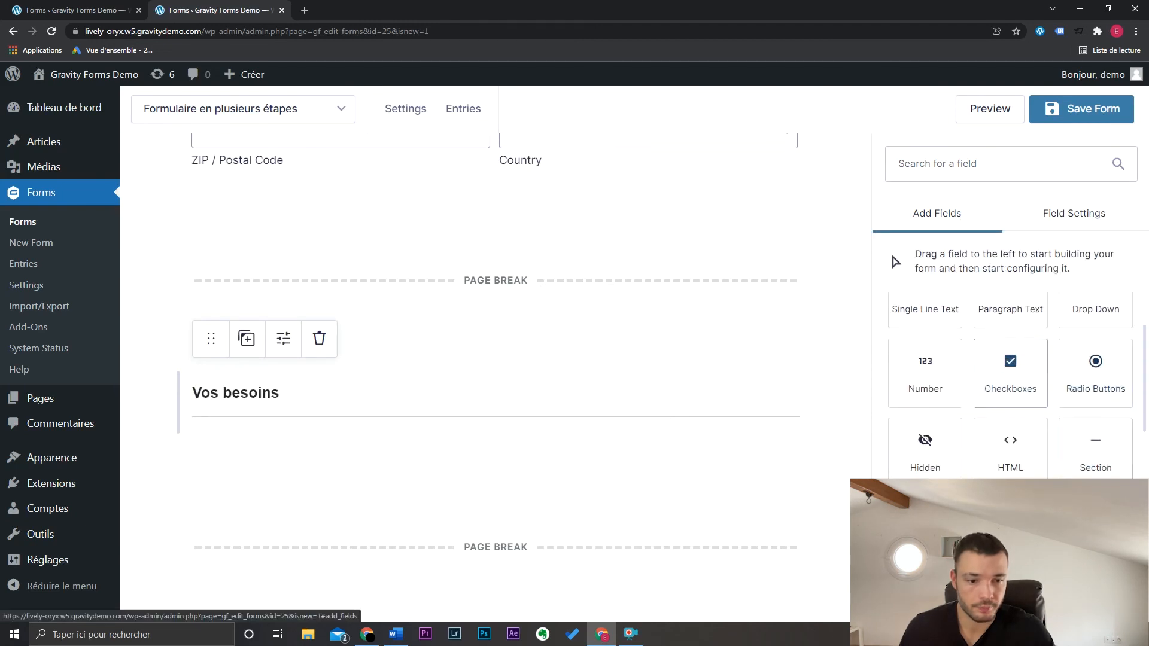
scroll(1091, 473, up, 1)
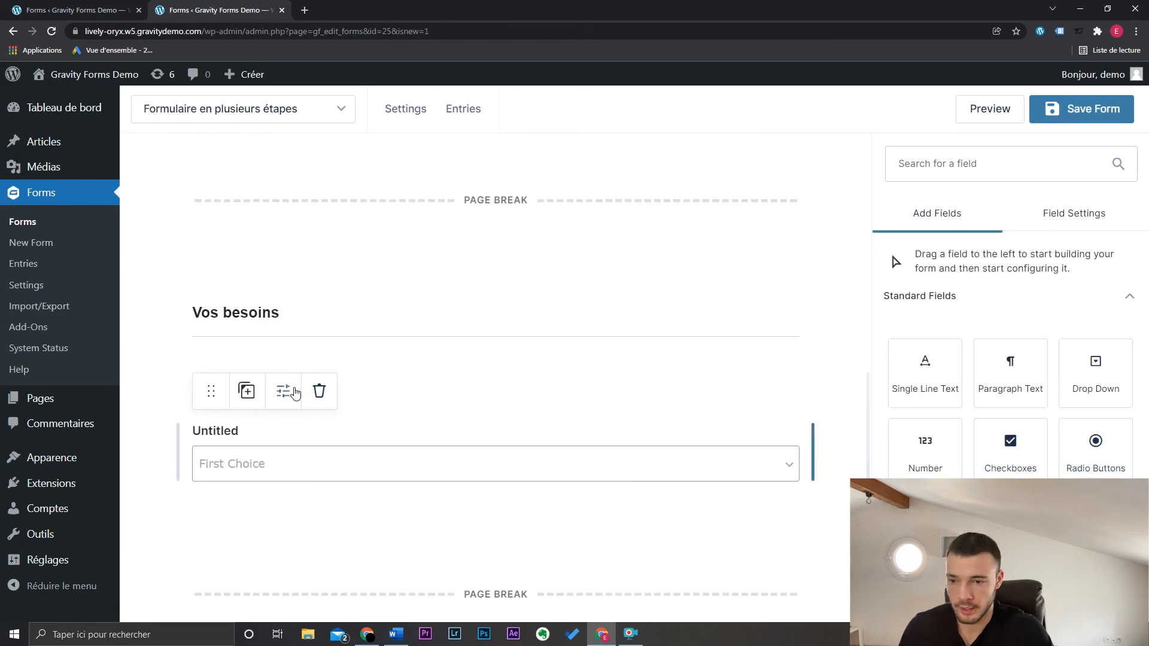
click(295, 392)
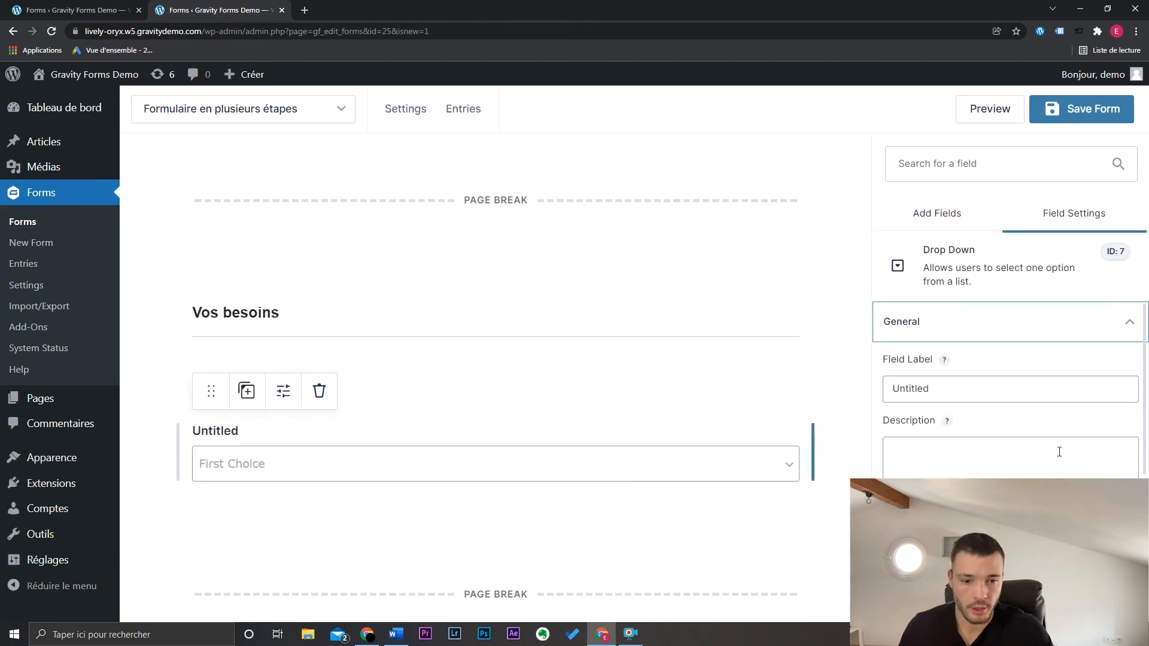
Add a Single Line Text field and a Paragraph Text field below it to the third page.
scroll(968, 427, down, 3)
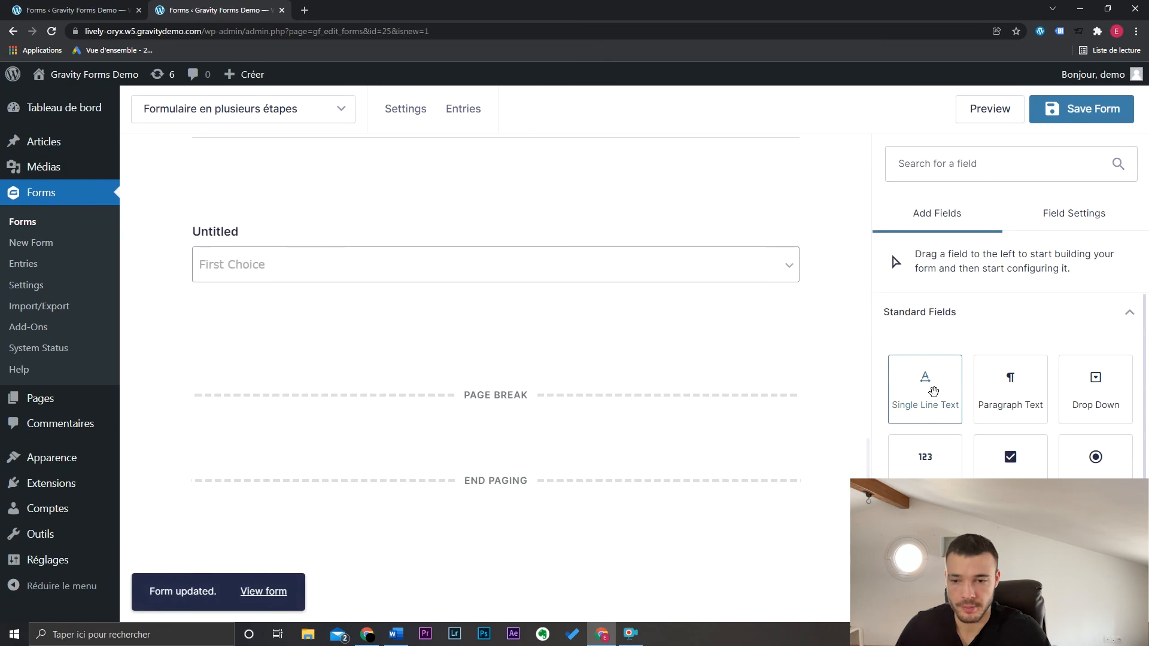
drag(931, 389, 560, 427)
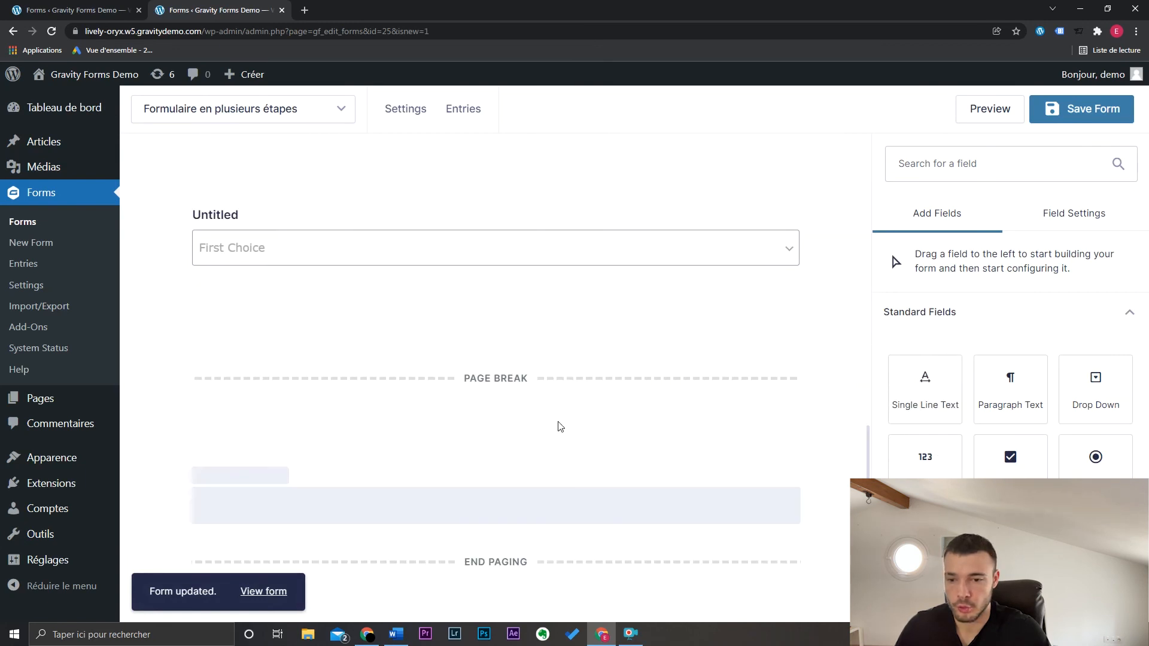
drag(1011, 403, 613, 541)
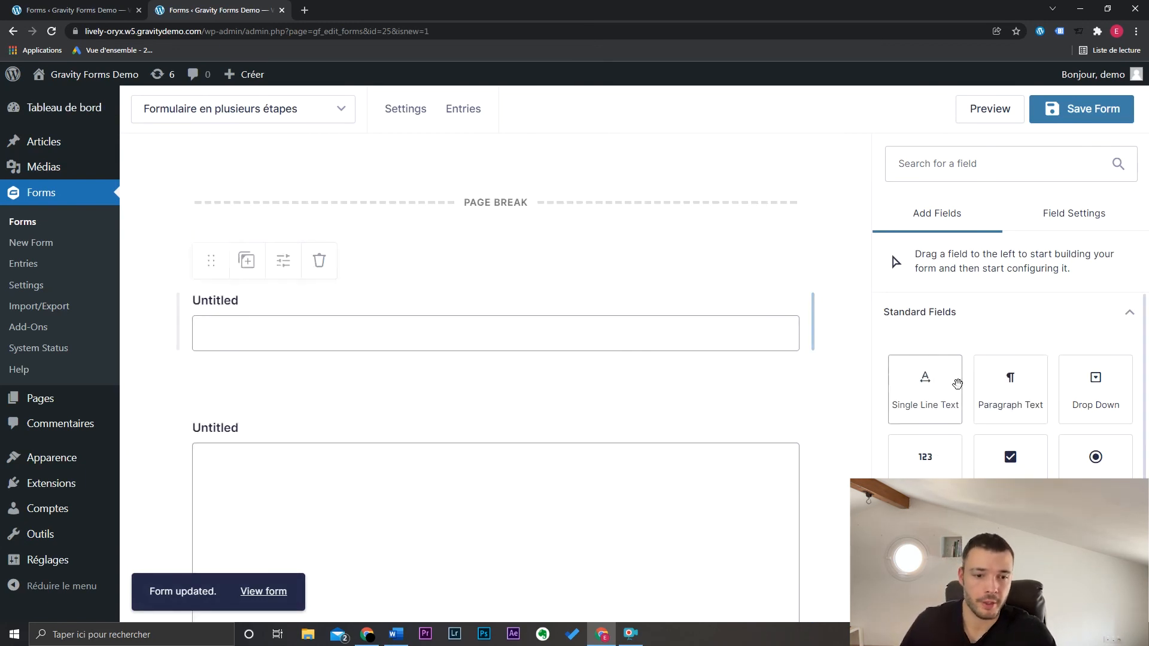
Try placing another Paragraph Text field beside the third page's Single Line Text field, and delete it.
drag(1023, 393, 815, 328)
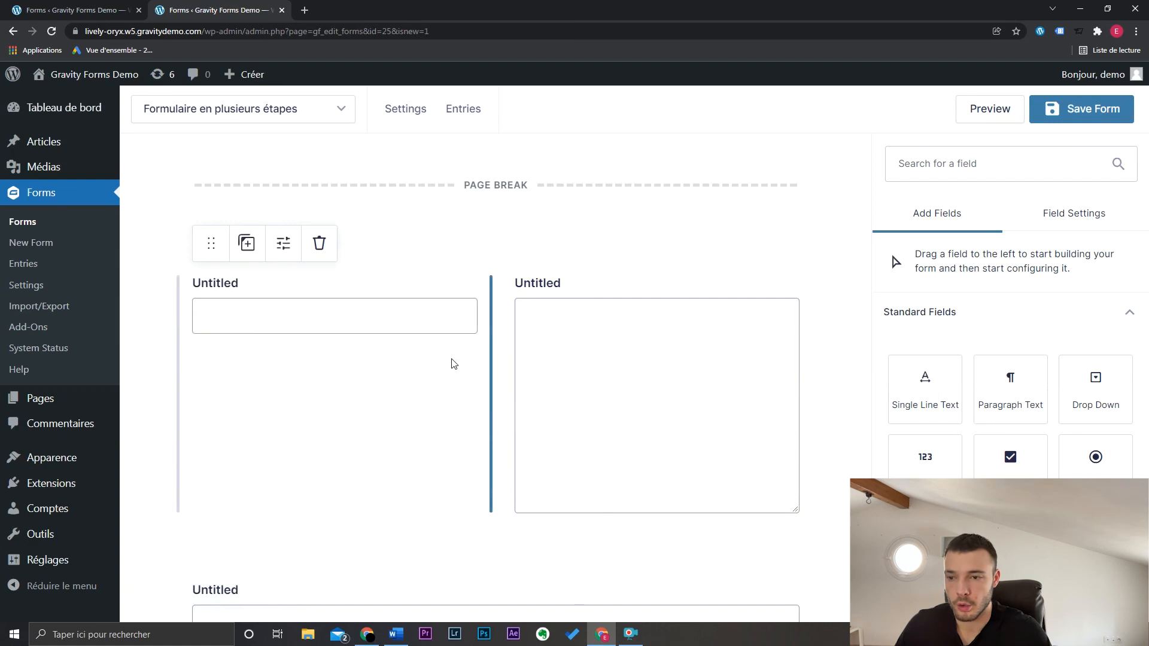
click(639, 249)
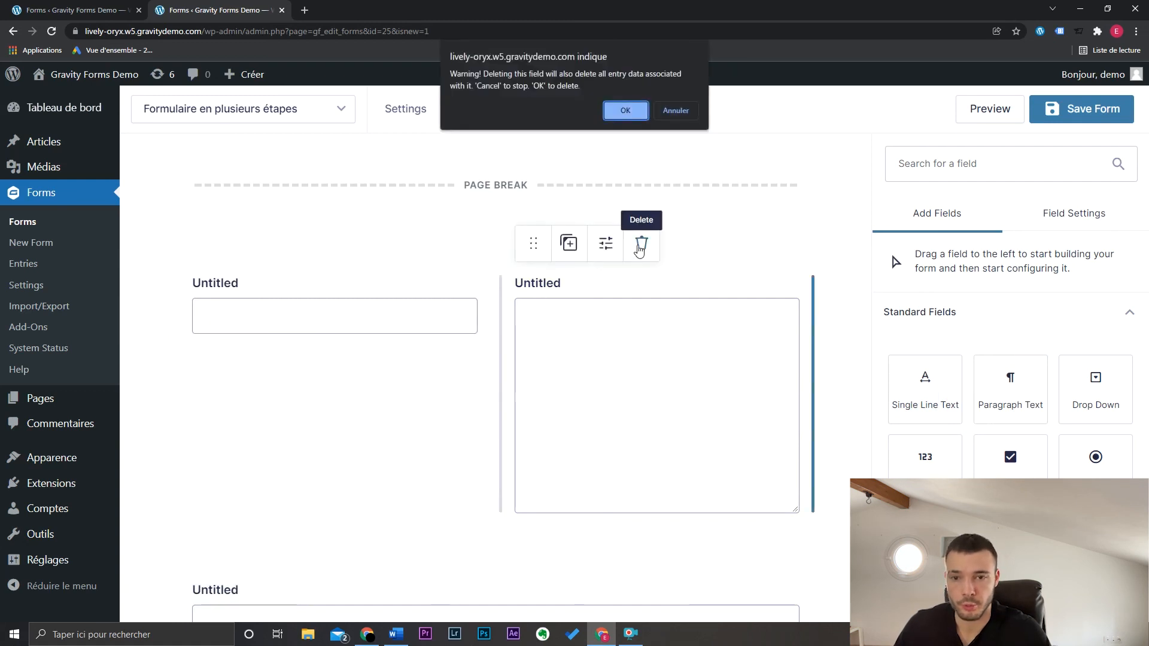
click(625, 111)
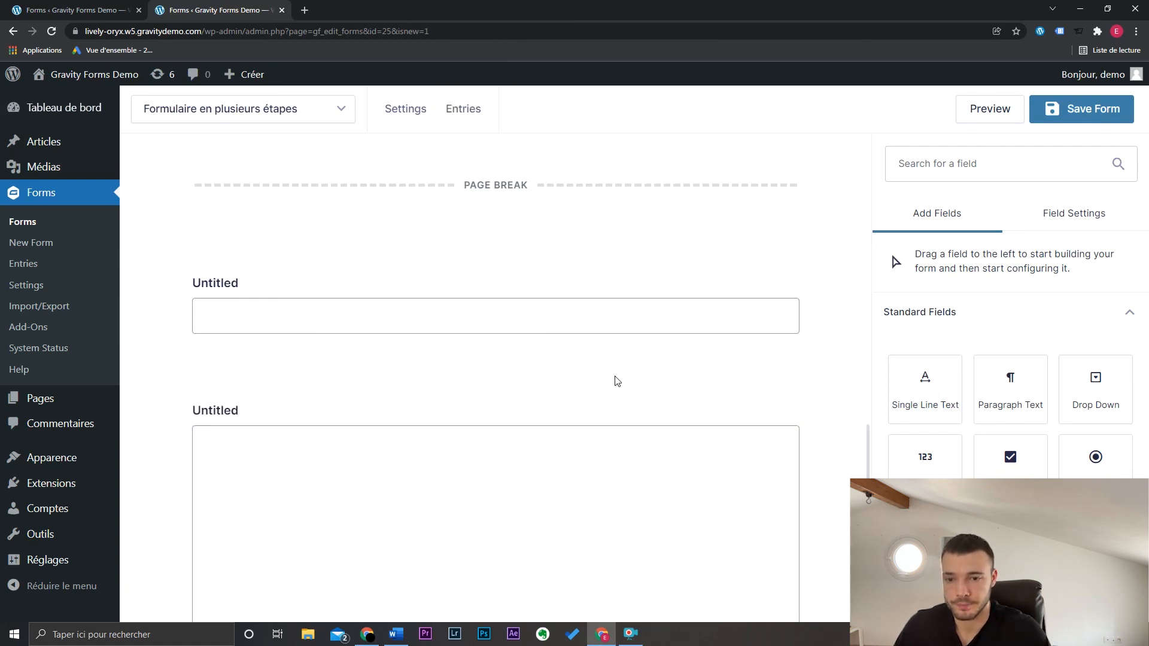
Save the form and look through its first page in the form preview.
click(1114, 111)
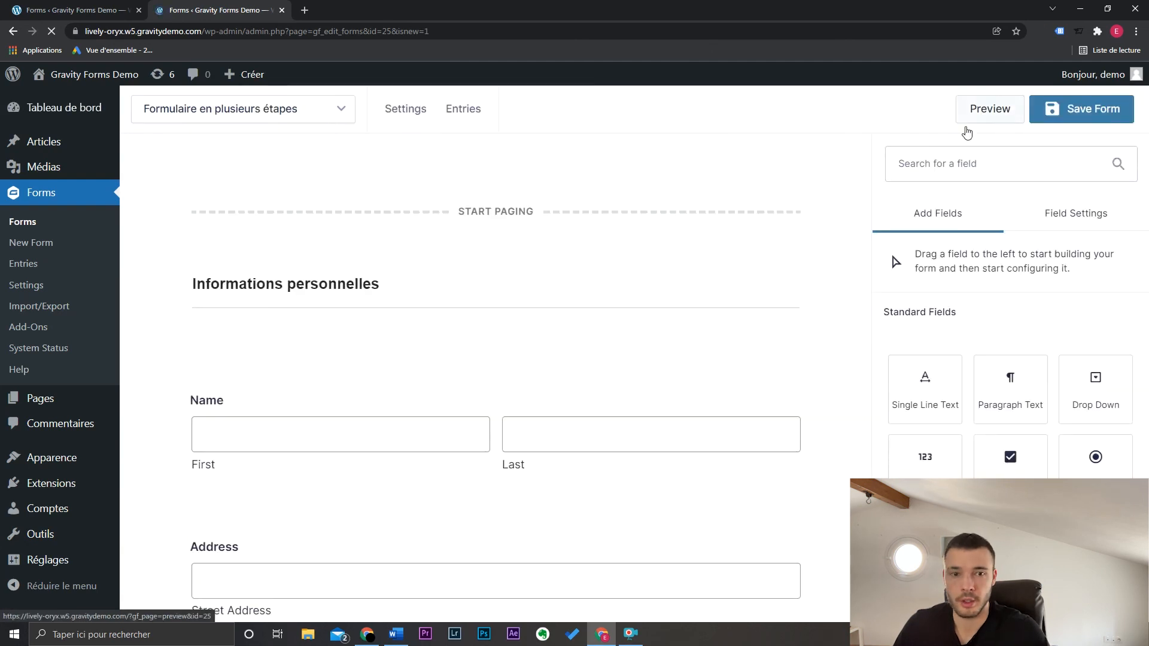
click(989, 110)
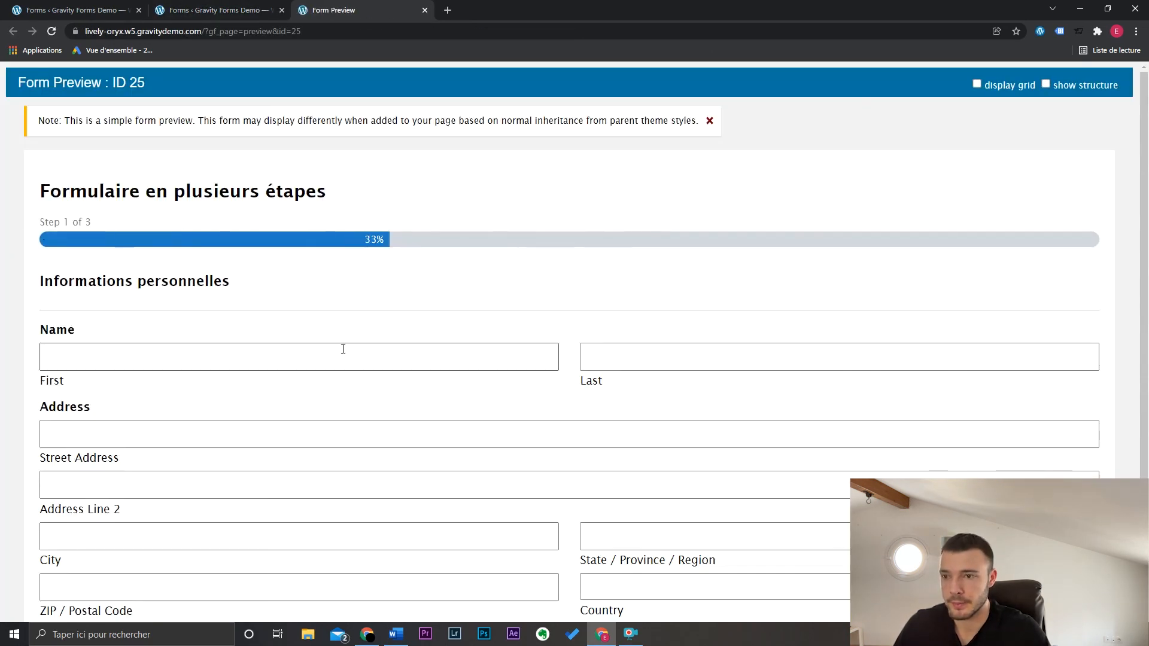
scroll(335, 427, down, 2)
scroll(359, 434, up, 3)
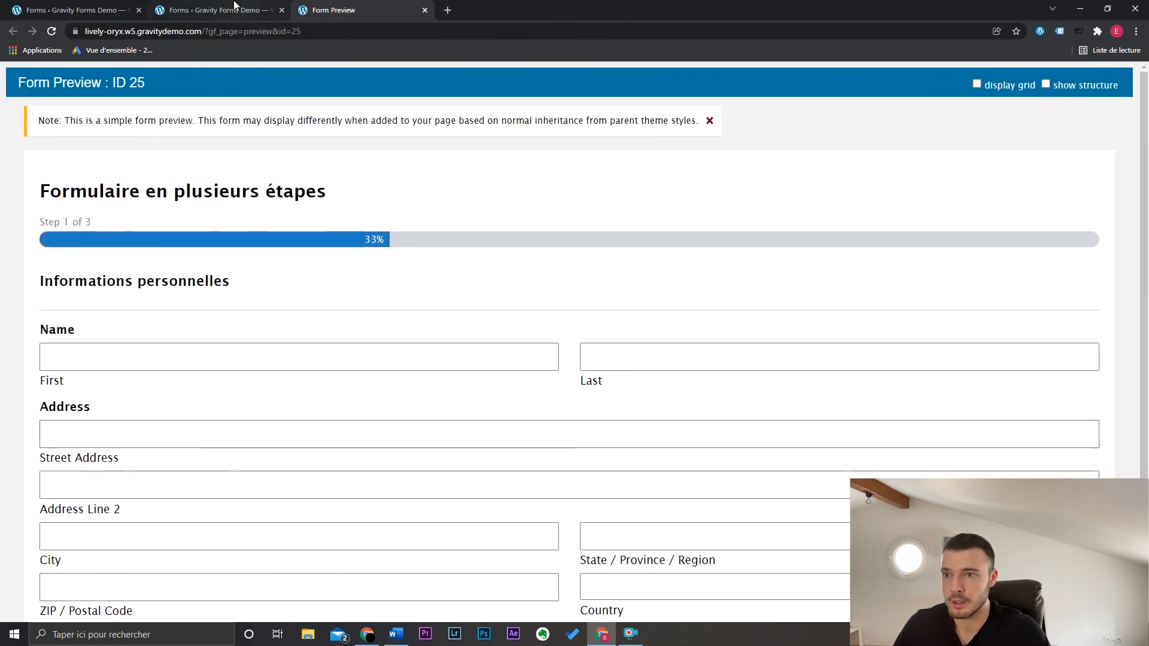
Open the form's pagination options and examine the progress bar styles and page name settings against the preview.
key(ctrl+shift+Tab)
click(520, 207)
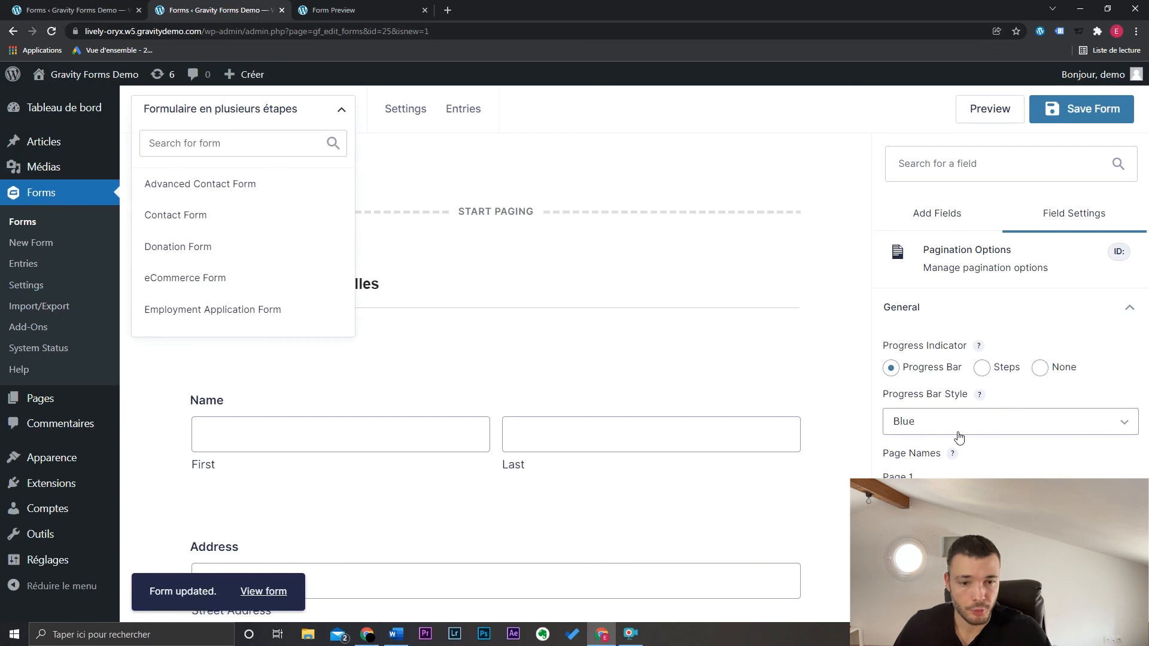
key(ctrl+Tab)
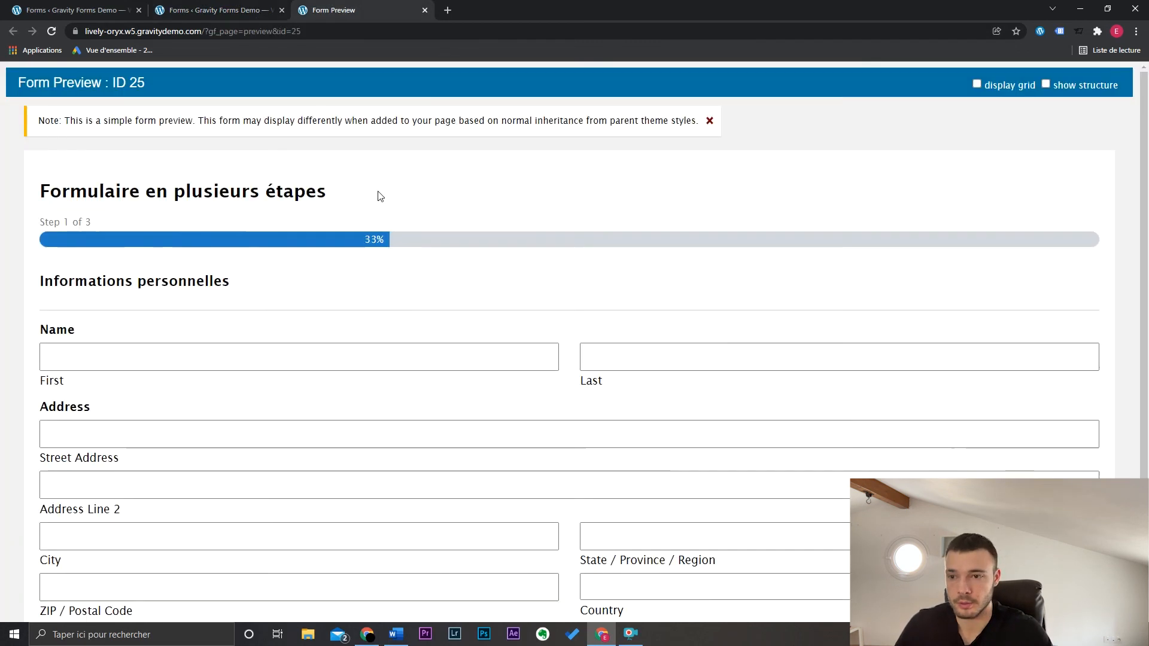
click(211, 5)
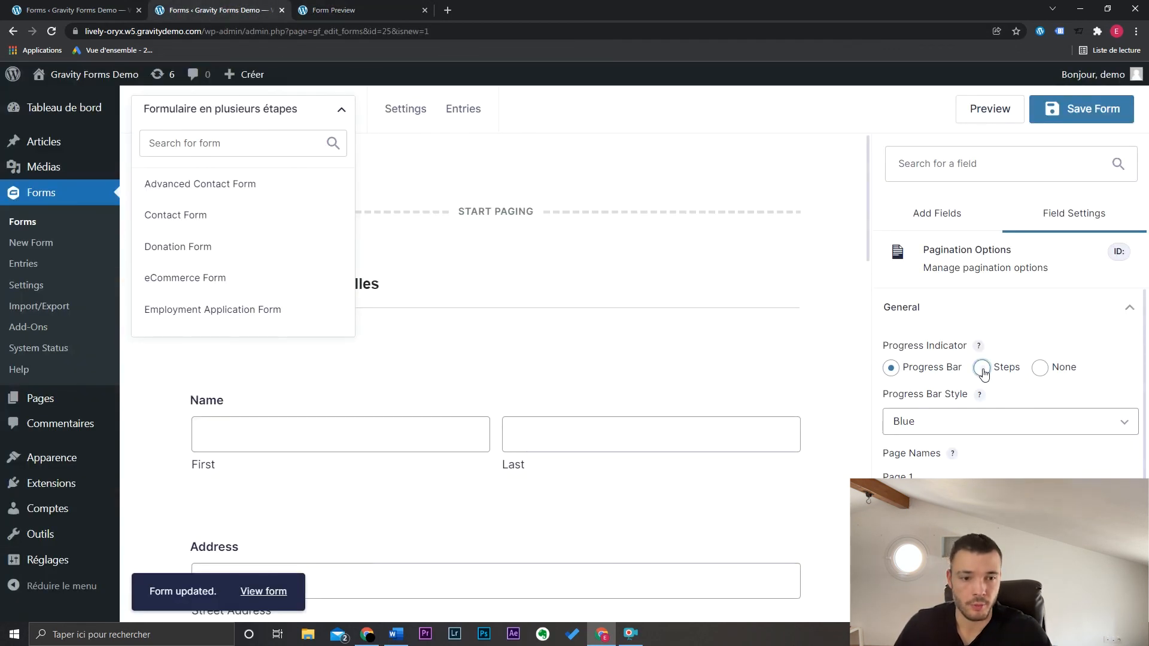
click(958, 426)
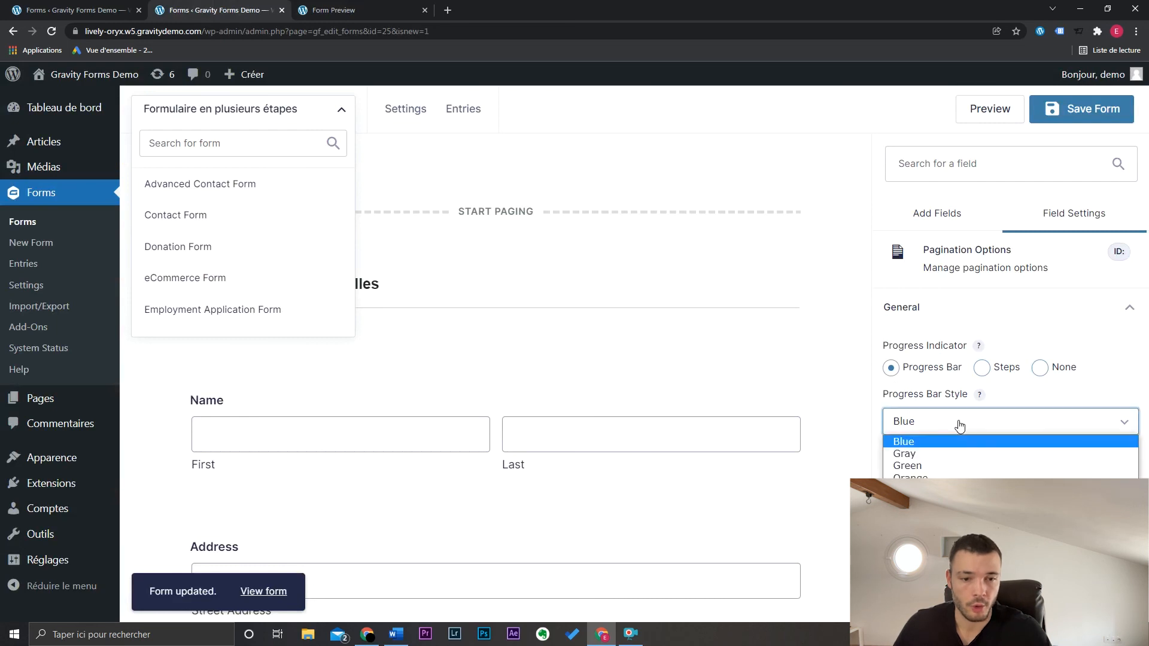
click(984, 423)
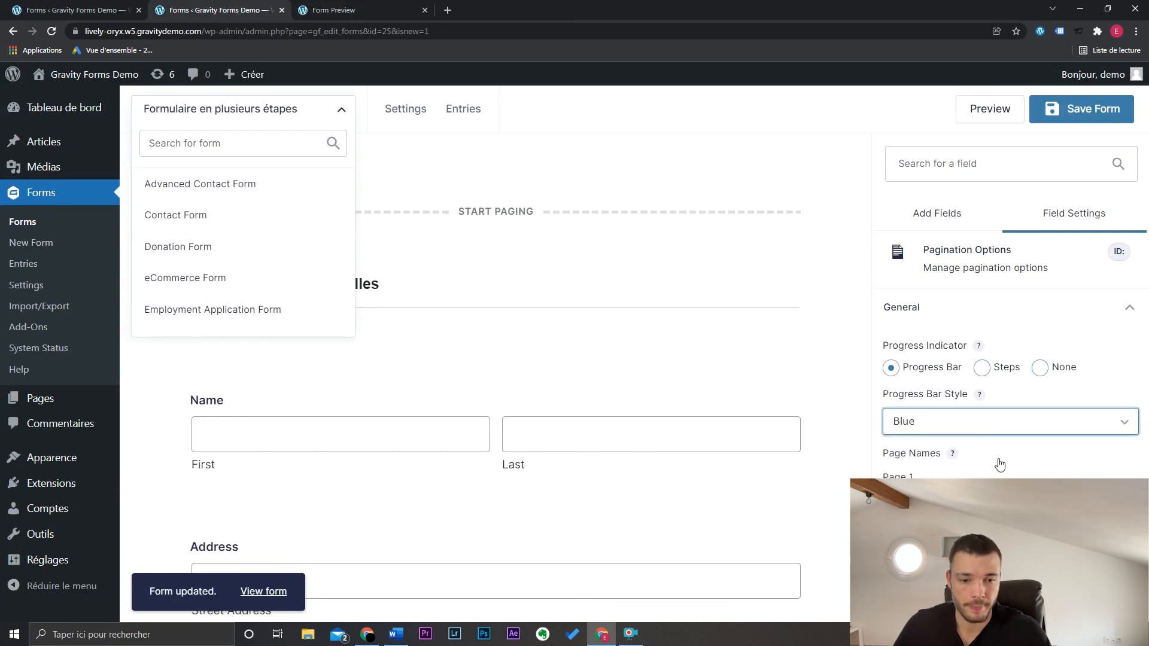
scroll(999, 465, down, 2)
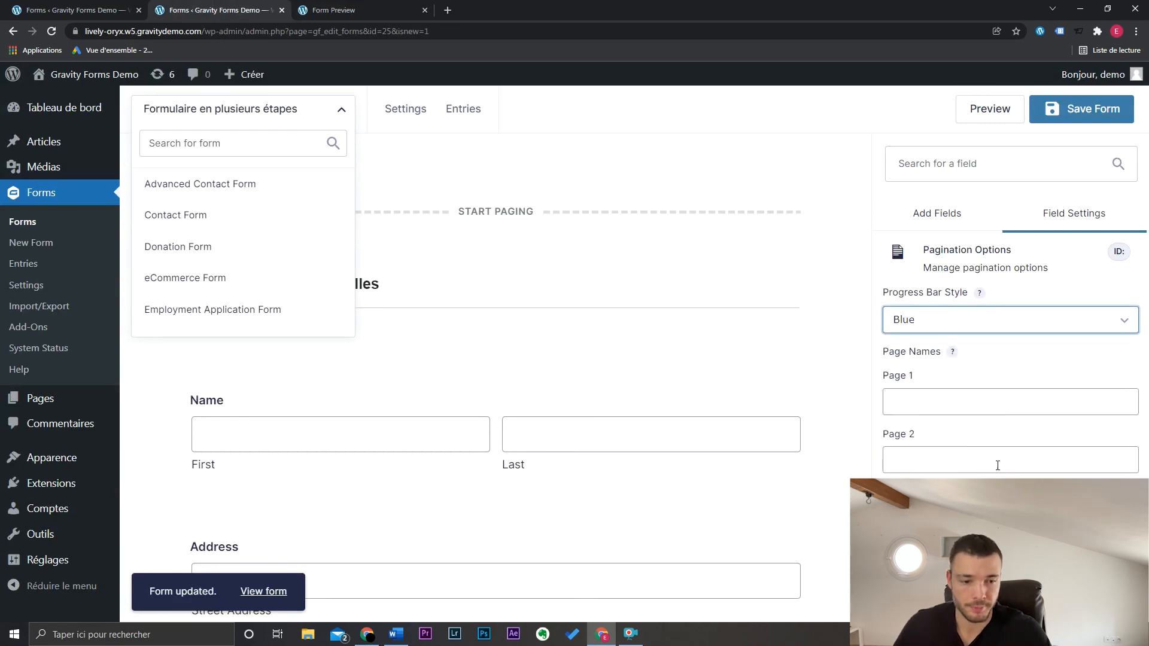
Set the form's progress indicator to Steps, save the form and return to its preview.
scroll(998, 465, up, 2)
click(982, 368)
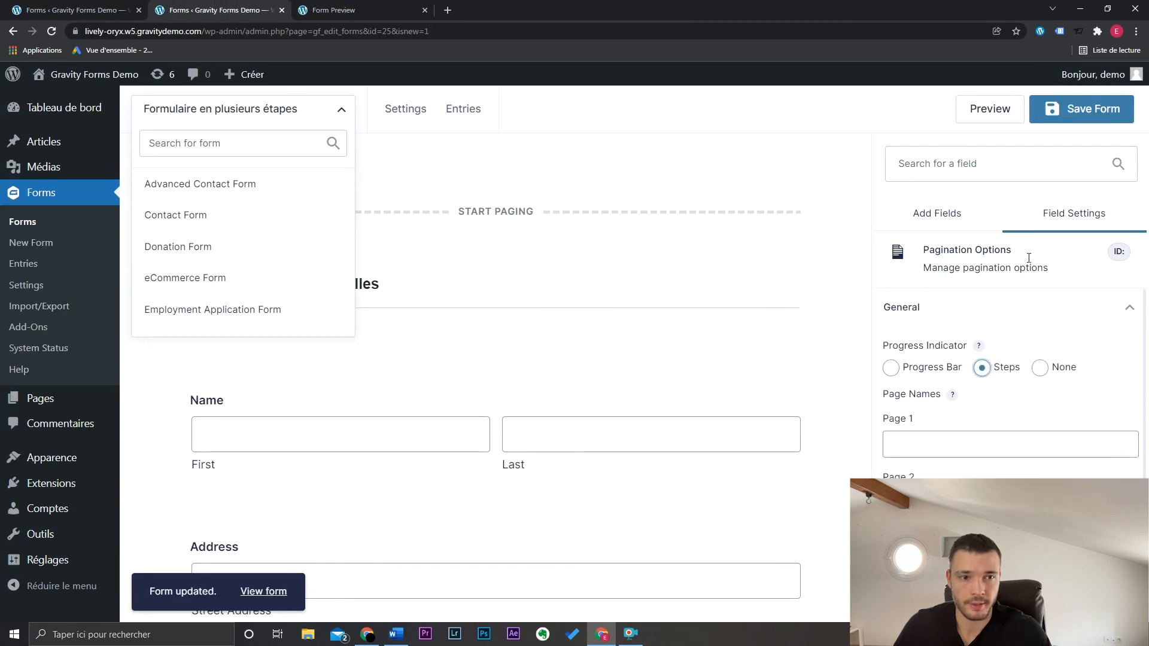
click(1076, 119)
key(ctrl+Tab)
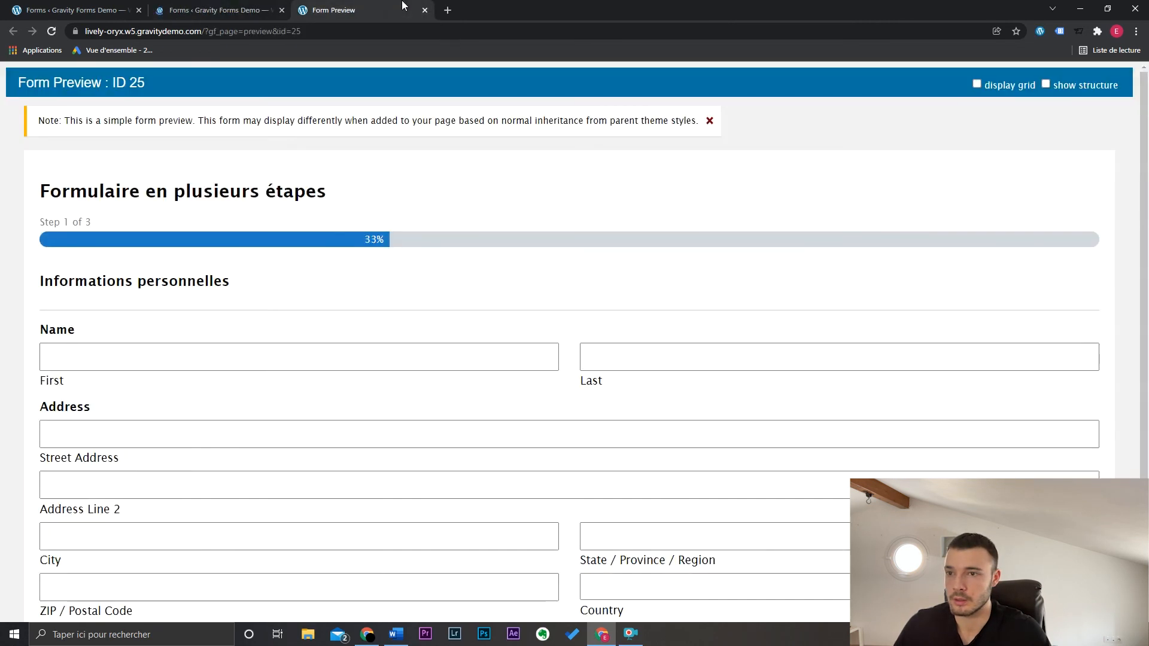